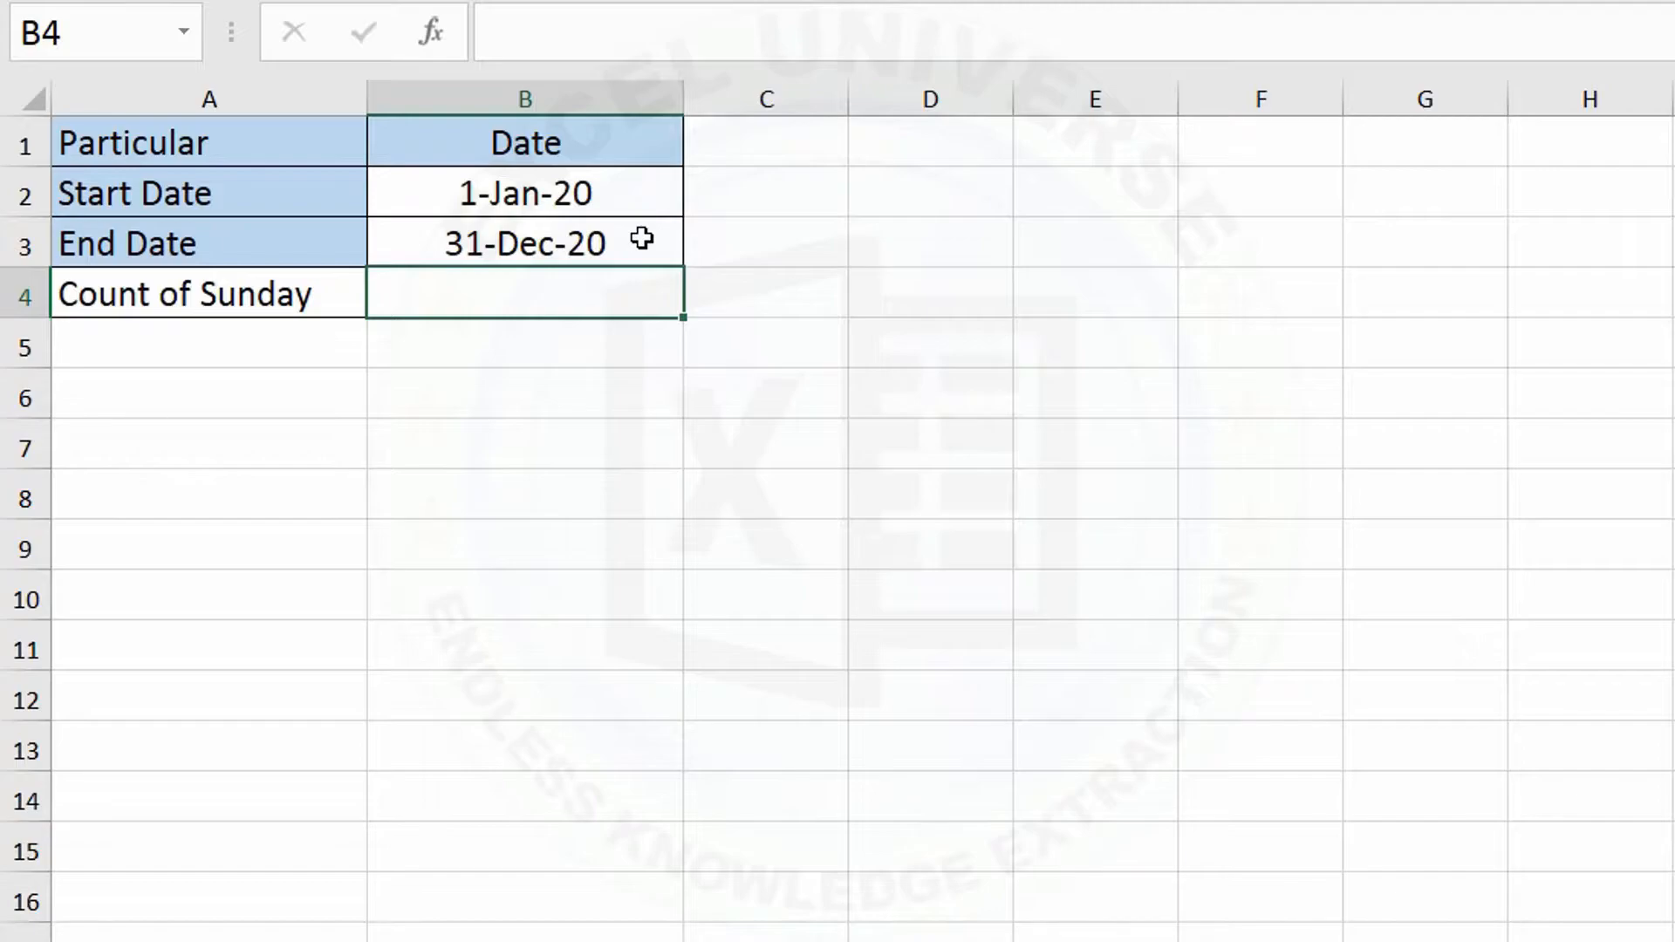
Step: Calculate the inclusive number of days between the start and end dates in B6 with =B3-B2+1
{"action": "left_click_drag", "start_coordinate": [616, 208], "coordinate": [615, 242]}
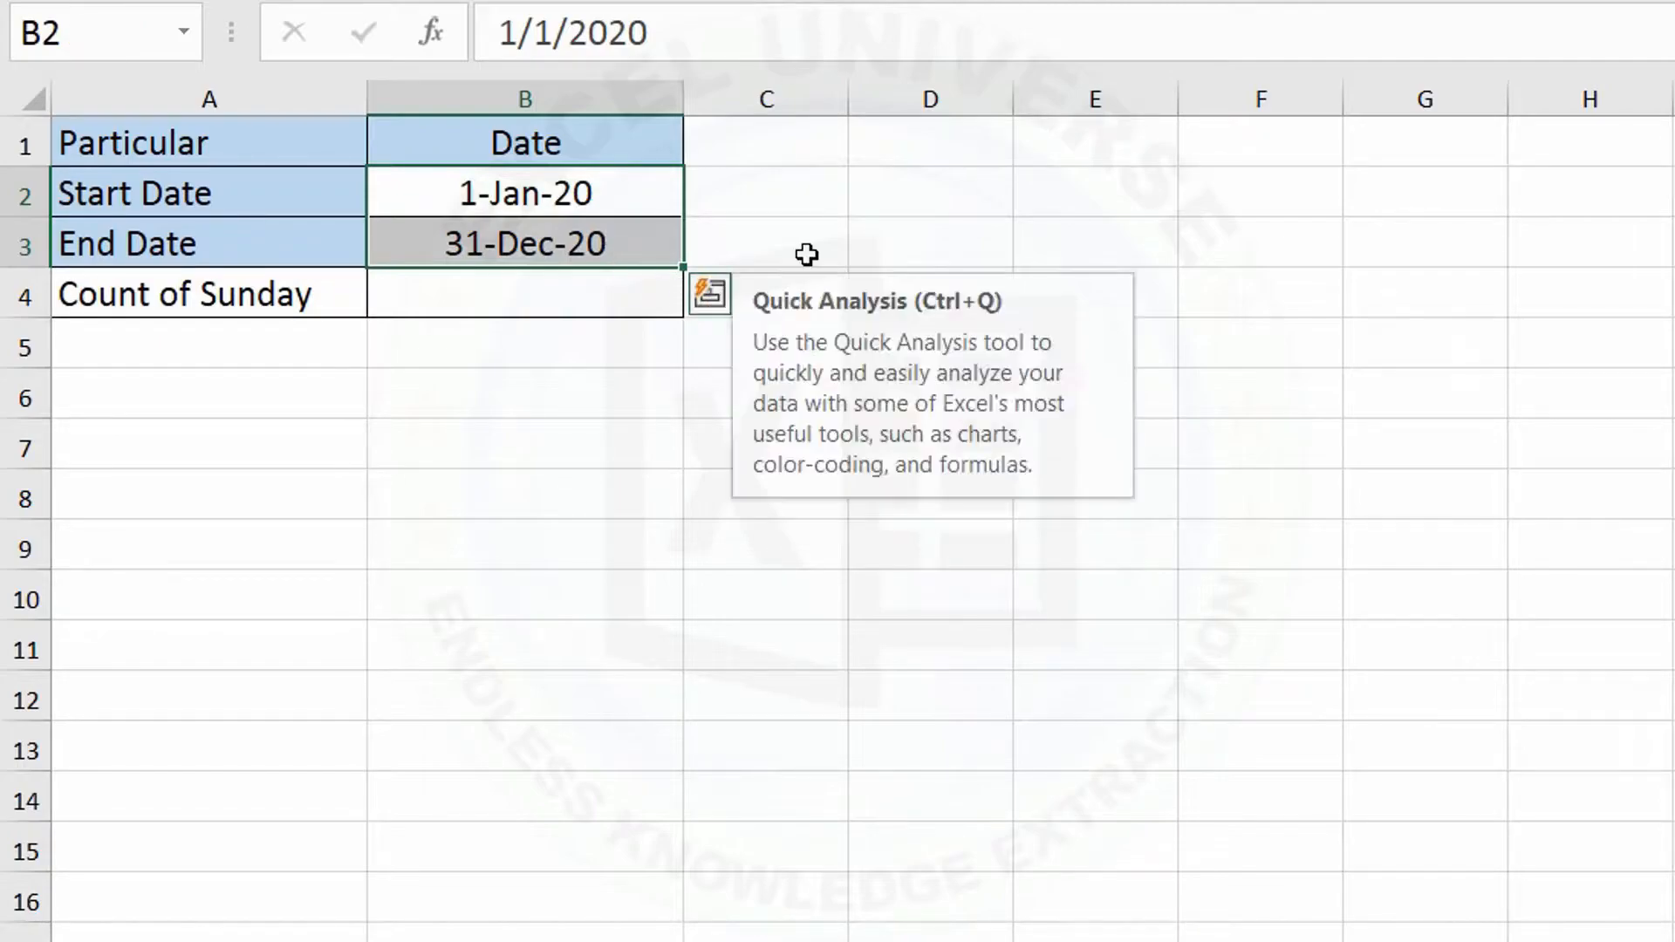
{"action": "left_click", "coordinate": [579, 388]}
{"action": "type", "text": "="}
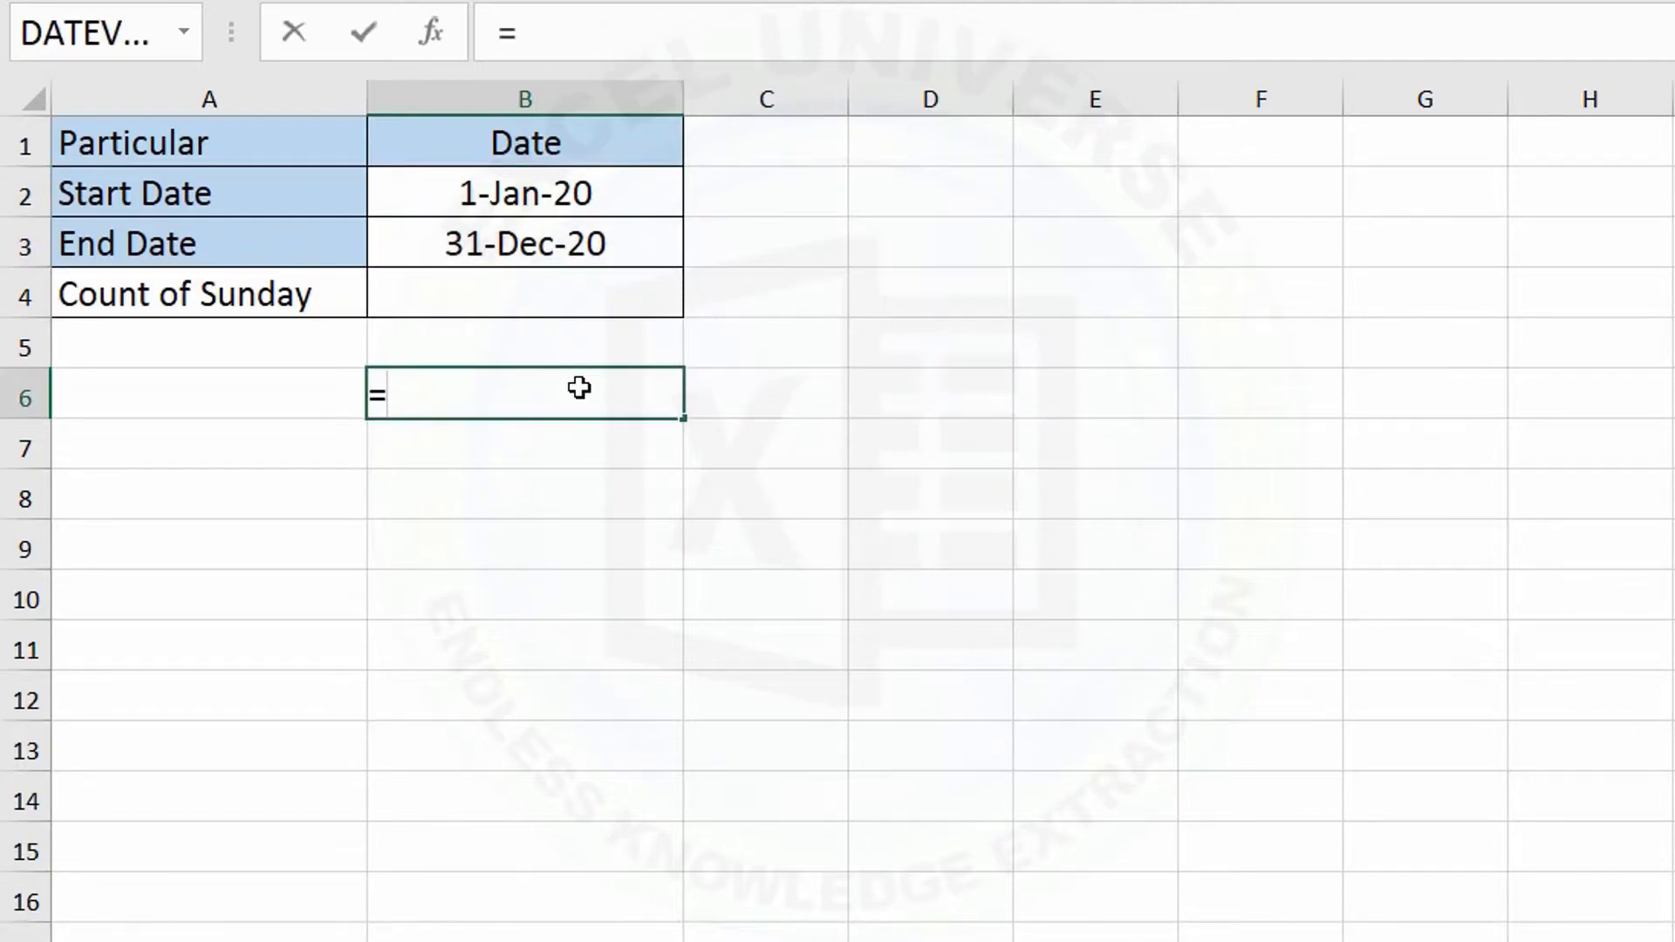
{"action": "left_click", "coordinate": [565, 236]}
{"action": "type", "text": "-"}
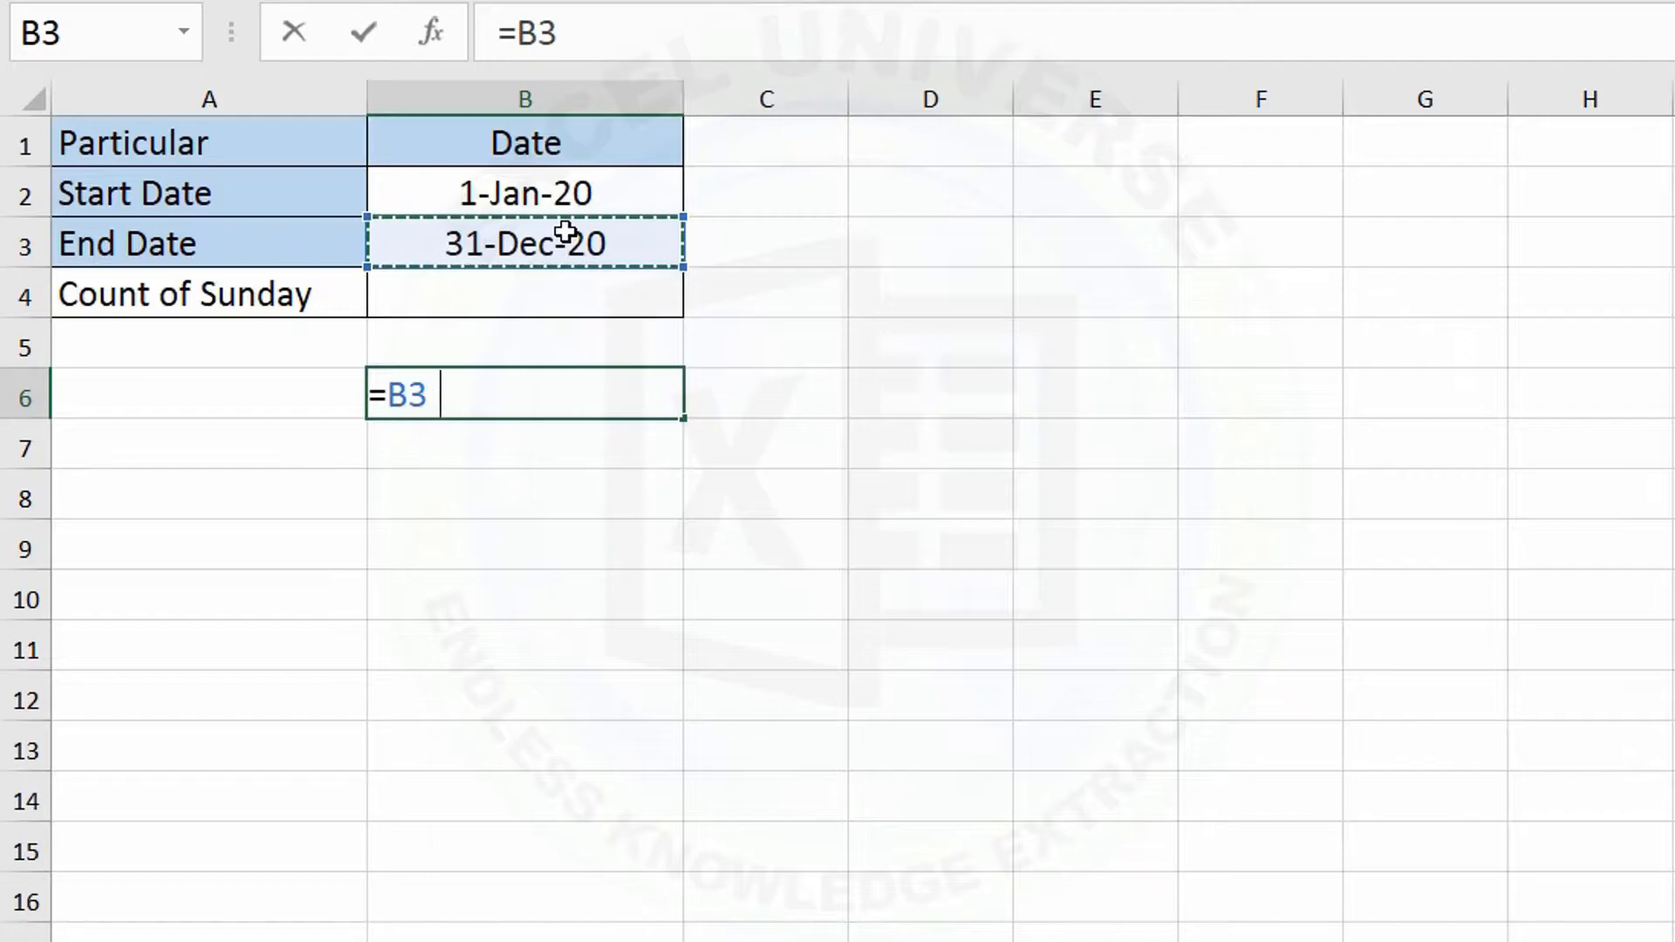
{"action": "left_click", "coordinate": [604, 196]}
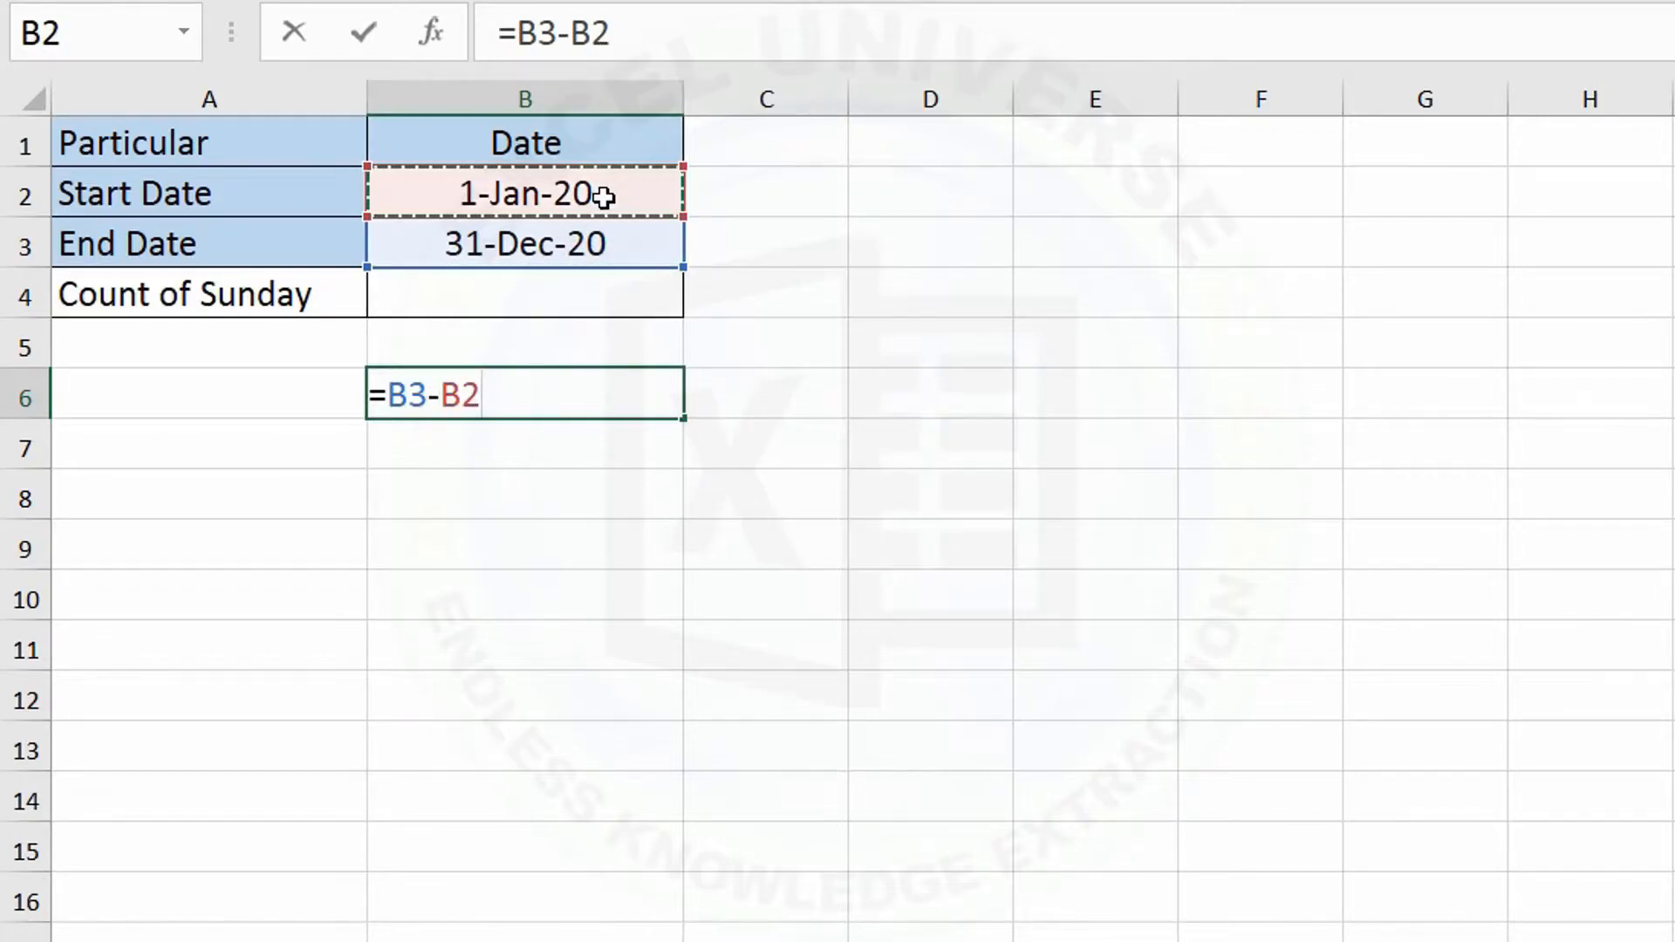
{"action": "type", "text": "+1"}
{"action": "key", "text": "Return"}
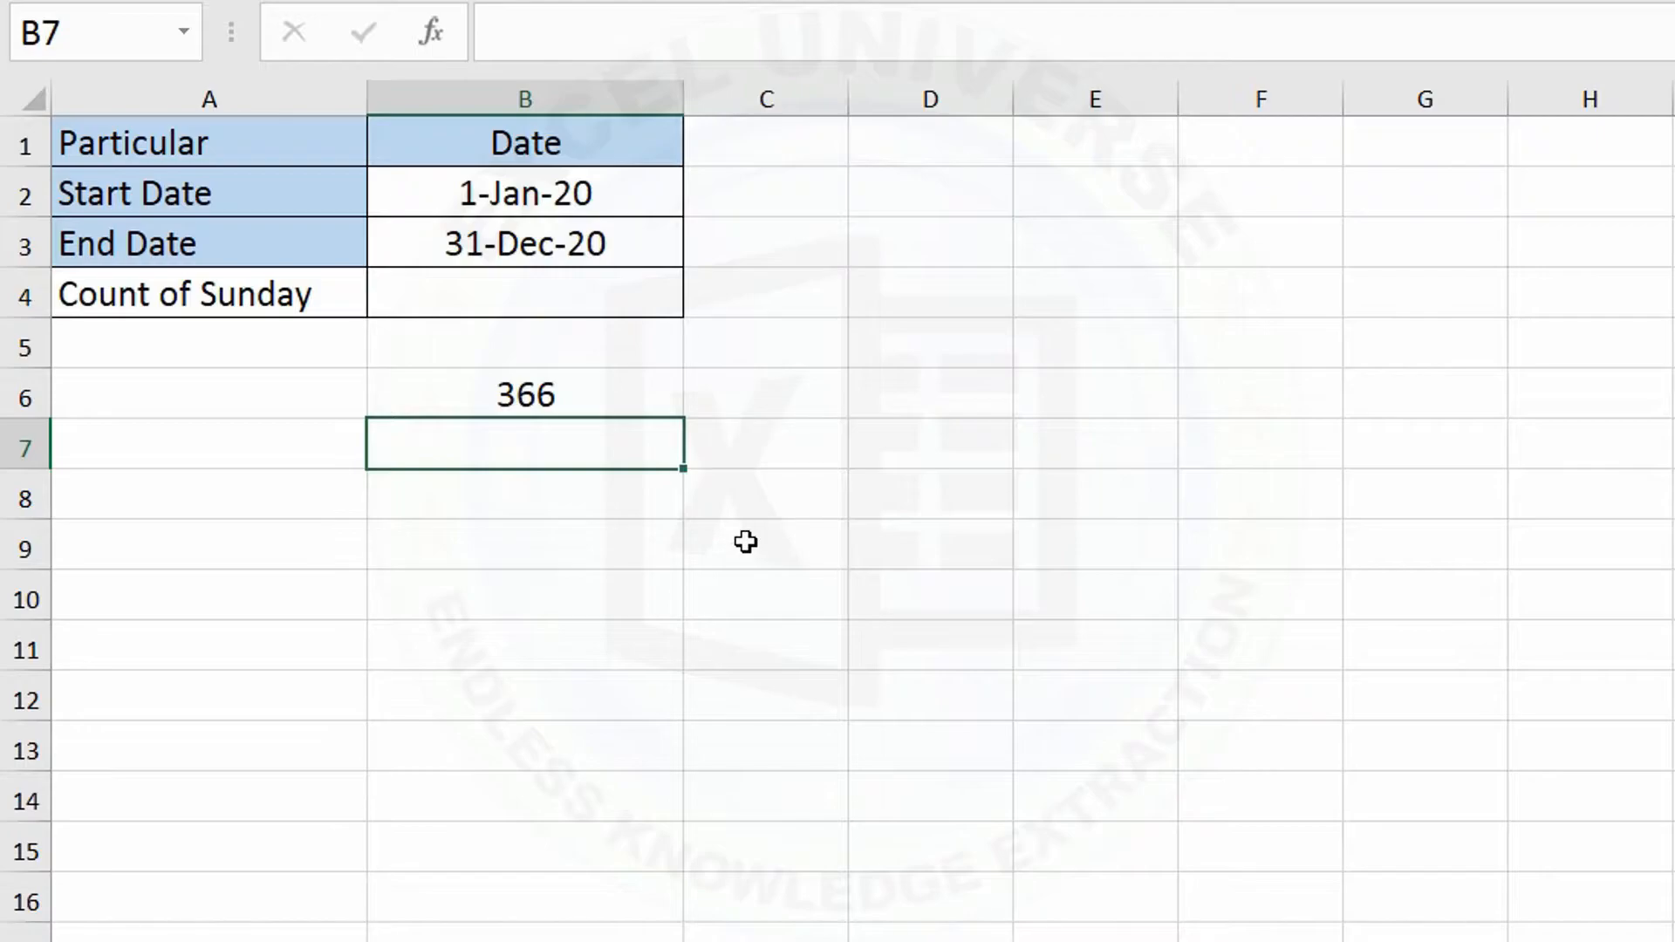
Step: Count the non-Sunday days between the two dates in B7 with =NETWORKDAYS.INTL(B2,B3,11)
{"action": "left_click_drag", "start_coordinate": [620, 184], "coordinate": [621, 255]}
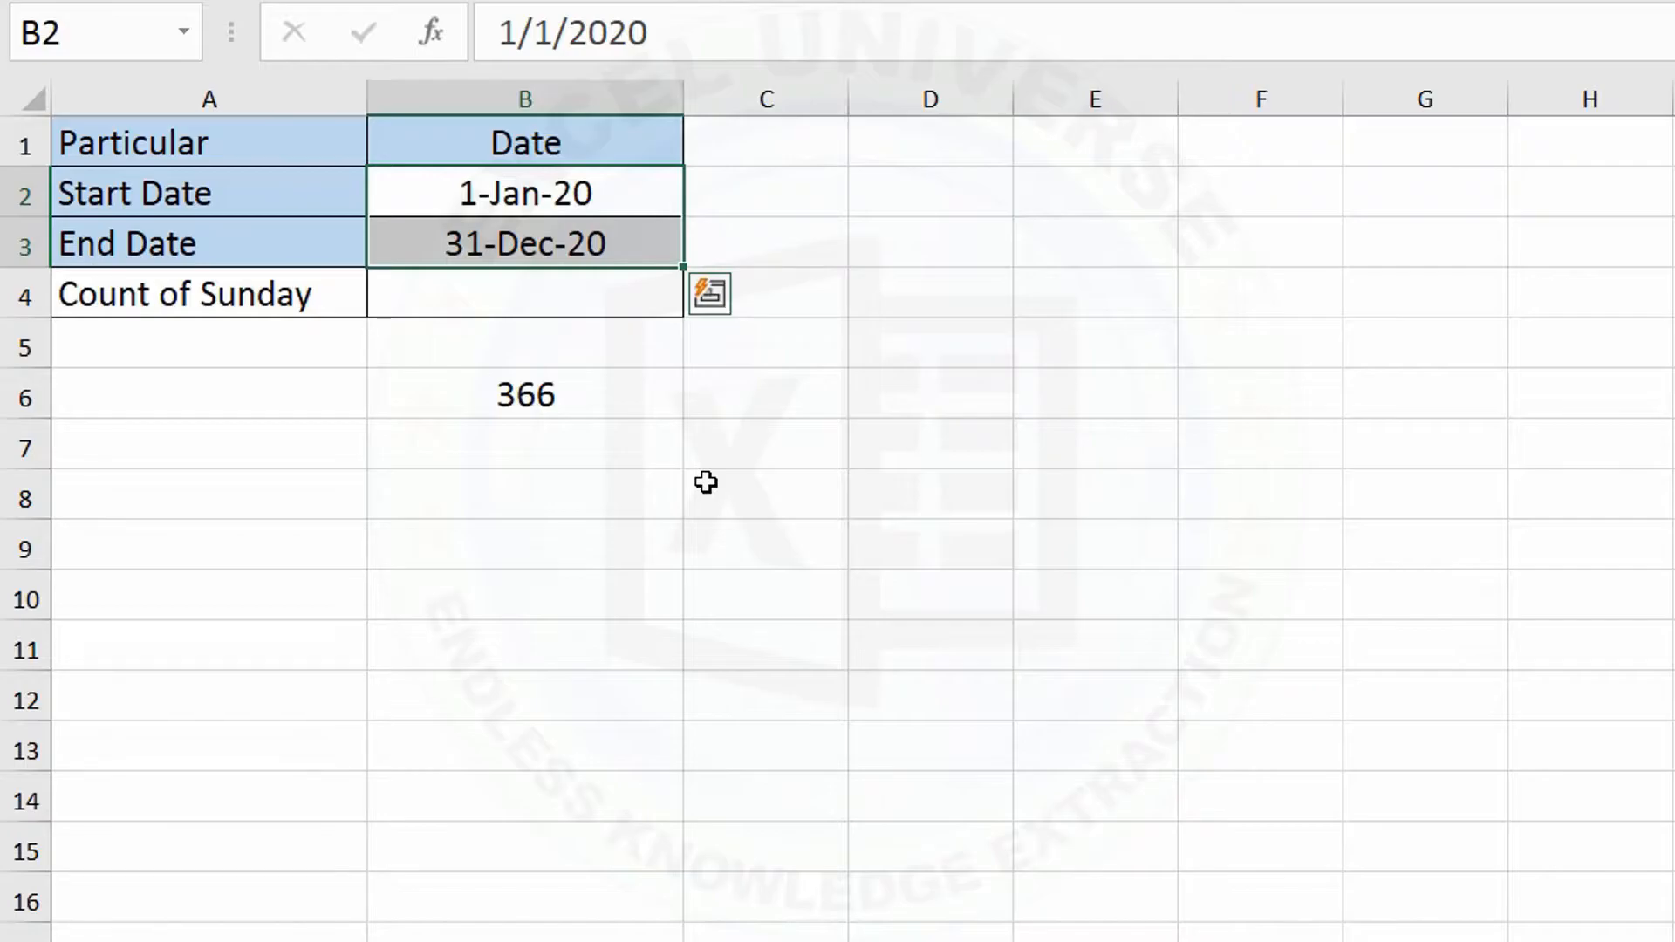
{"action": "left_click", "coordinate": [635, 457]}
{"action": "type", "text": "=net"}
{"action": "key", "text": "Down"}
{"action": "key", "text": "Tab"}
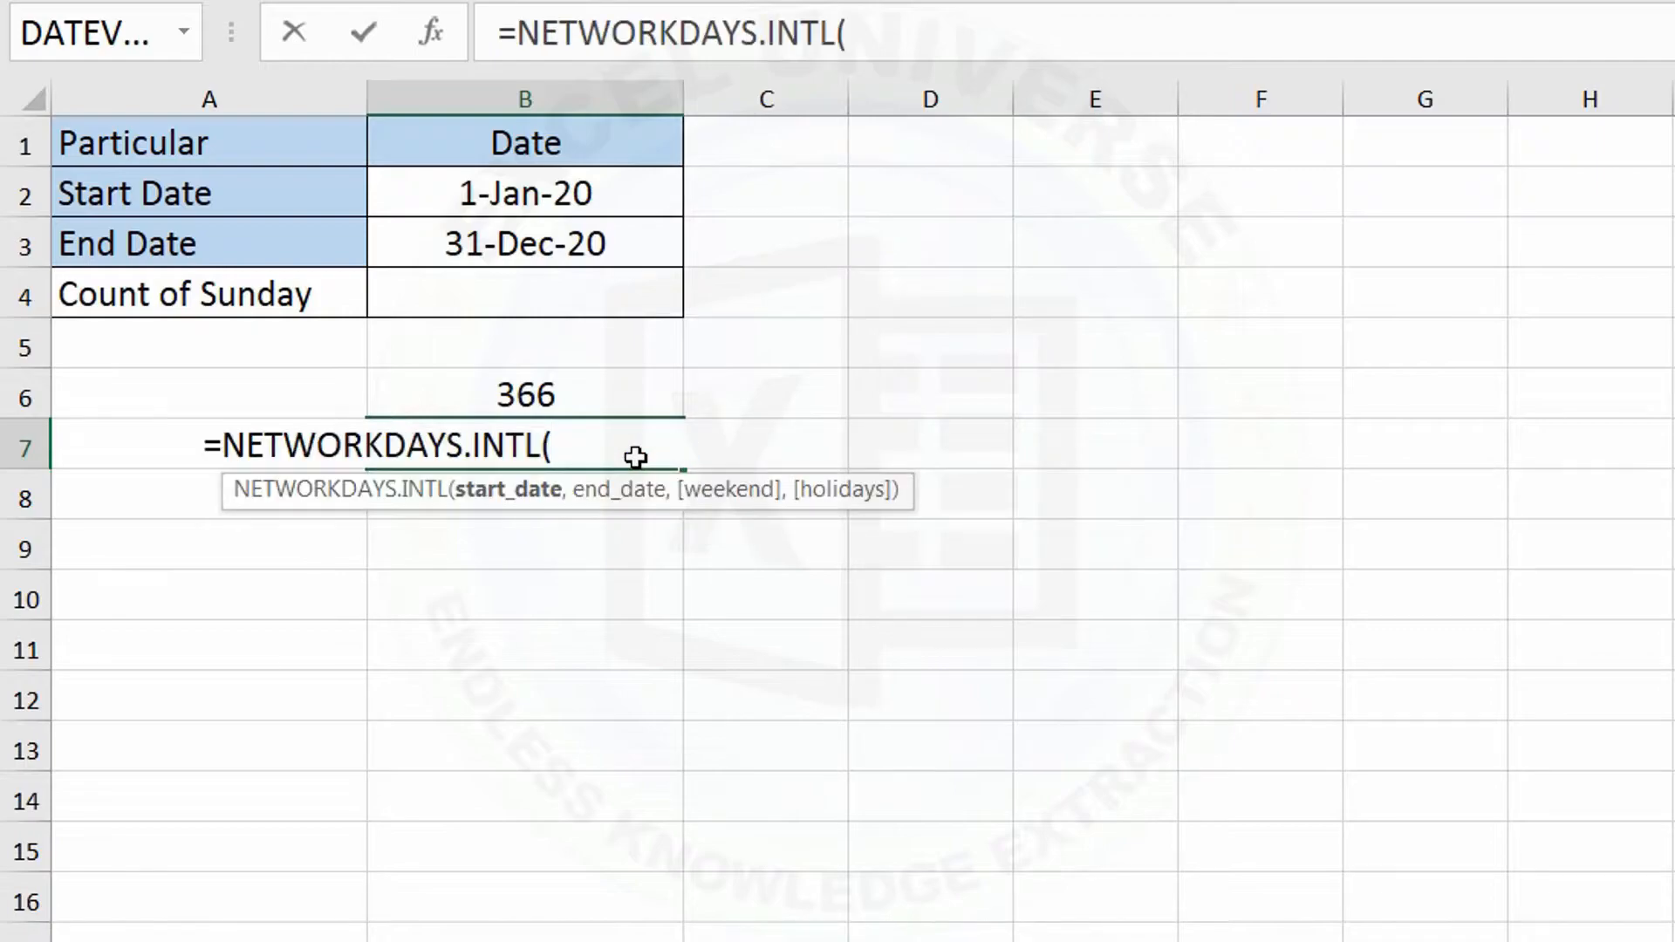
{"action": "left_click", "coordinate": [612, 191]}
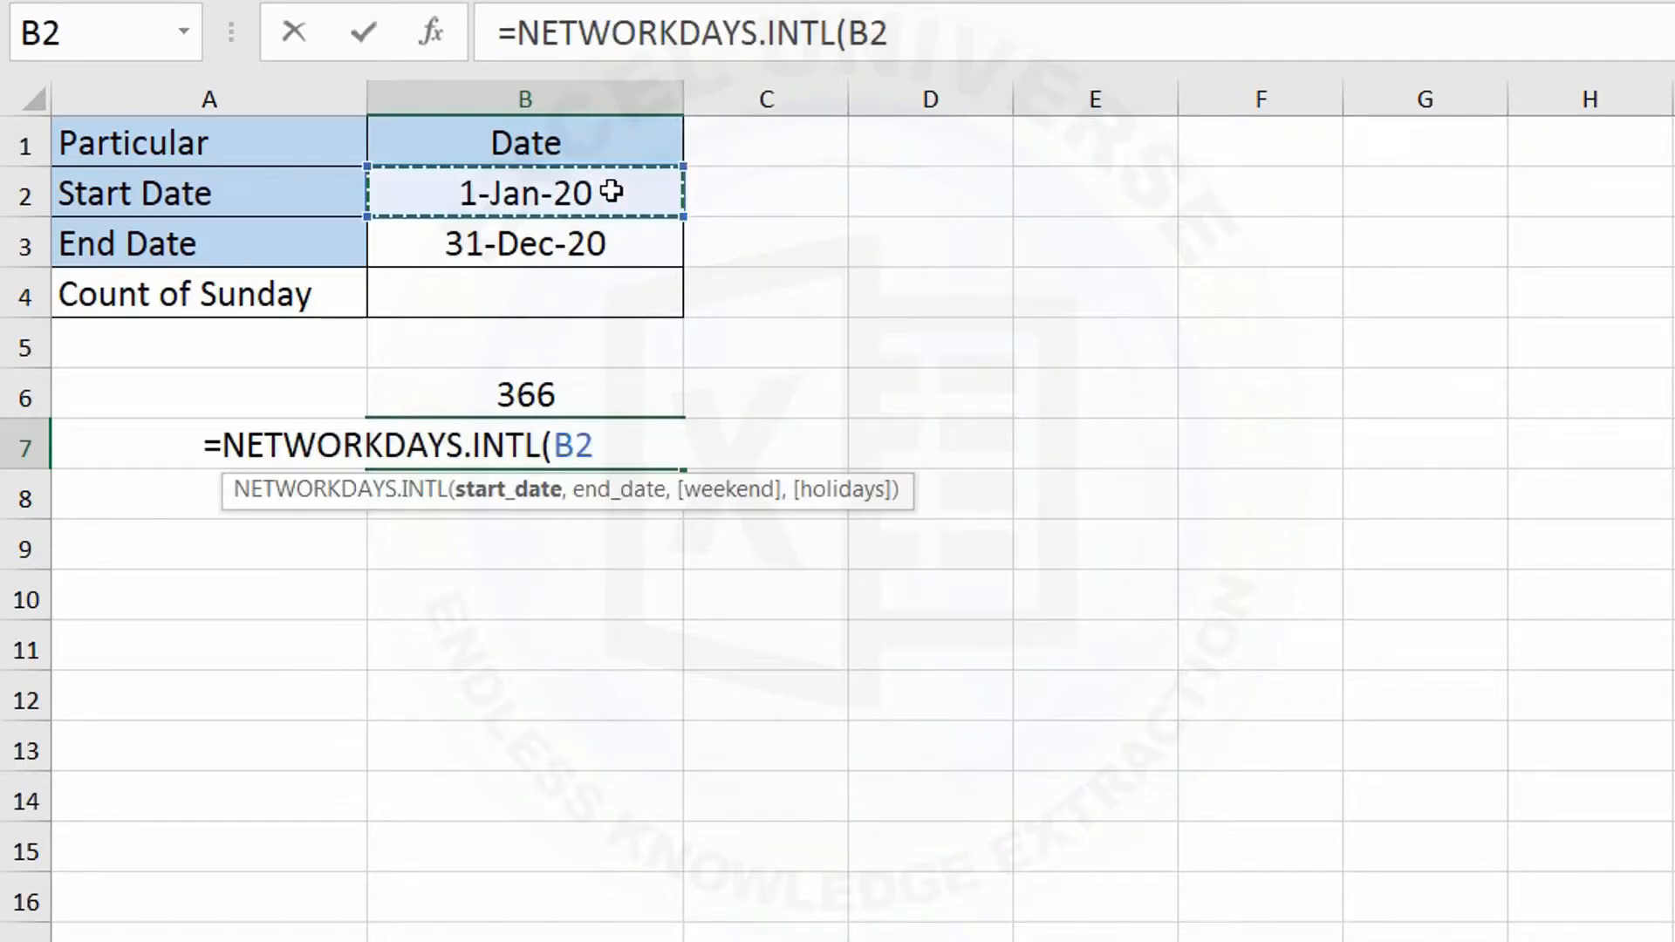
{"action": "type", "text": ","}
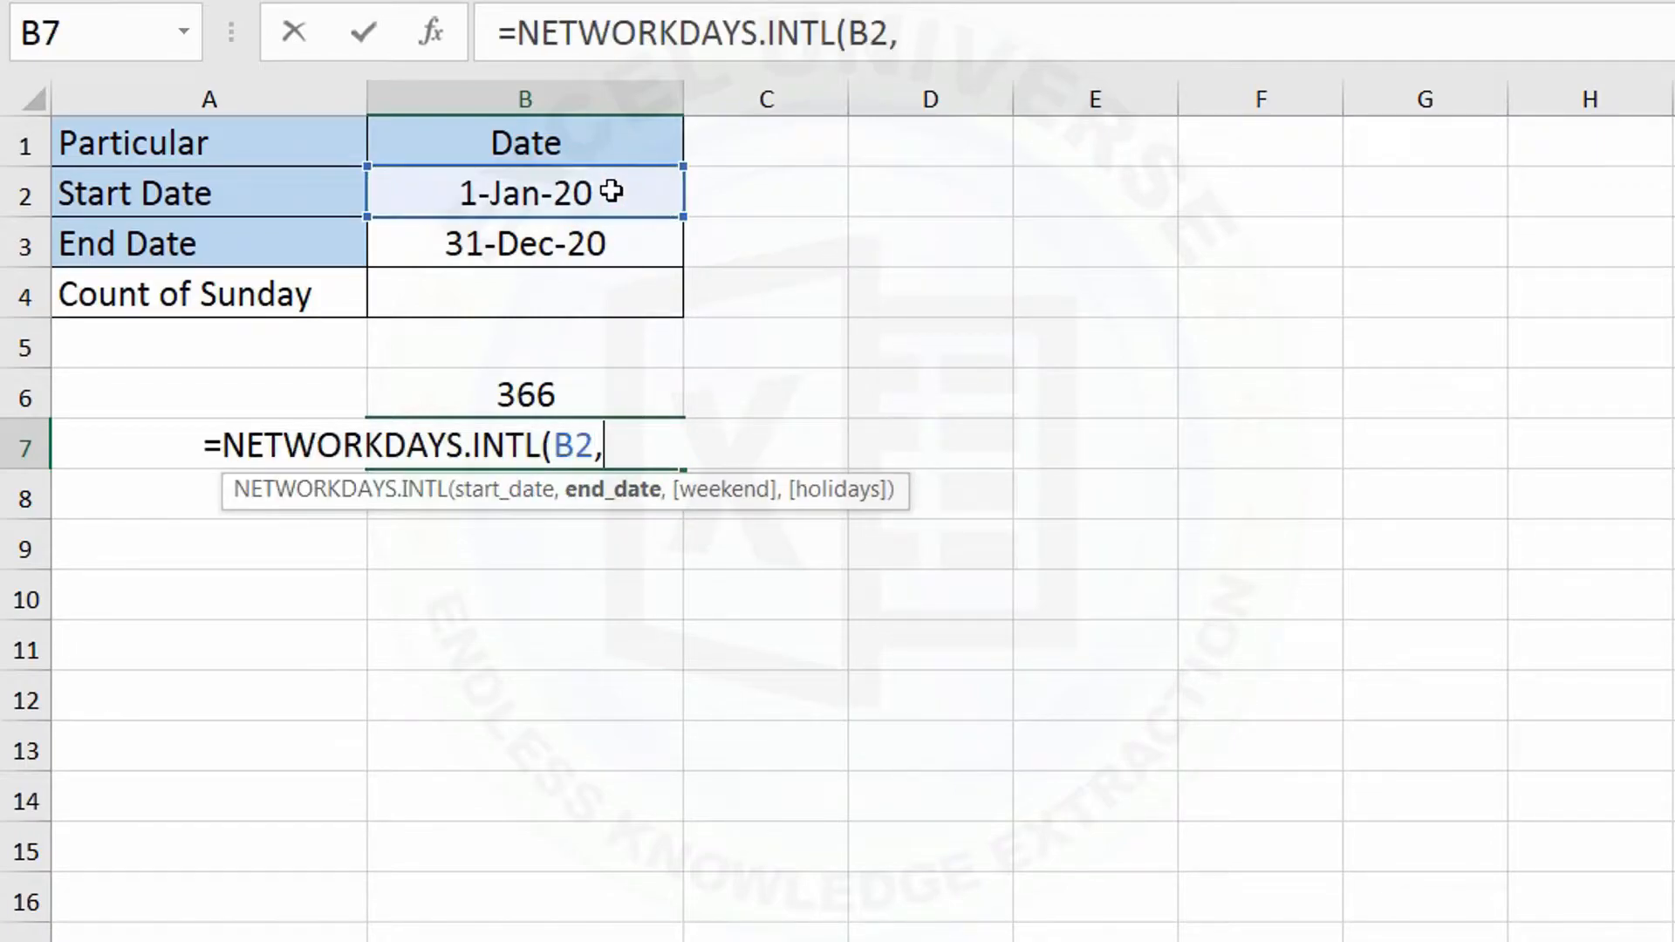
{"action": "left_click", "coordinate": [631, 255]}
{"action": "type", "text": ","}
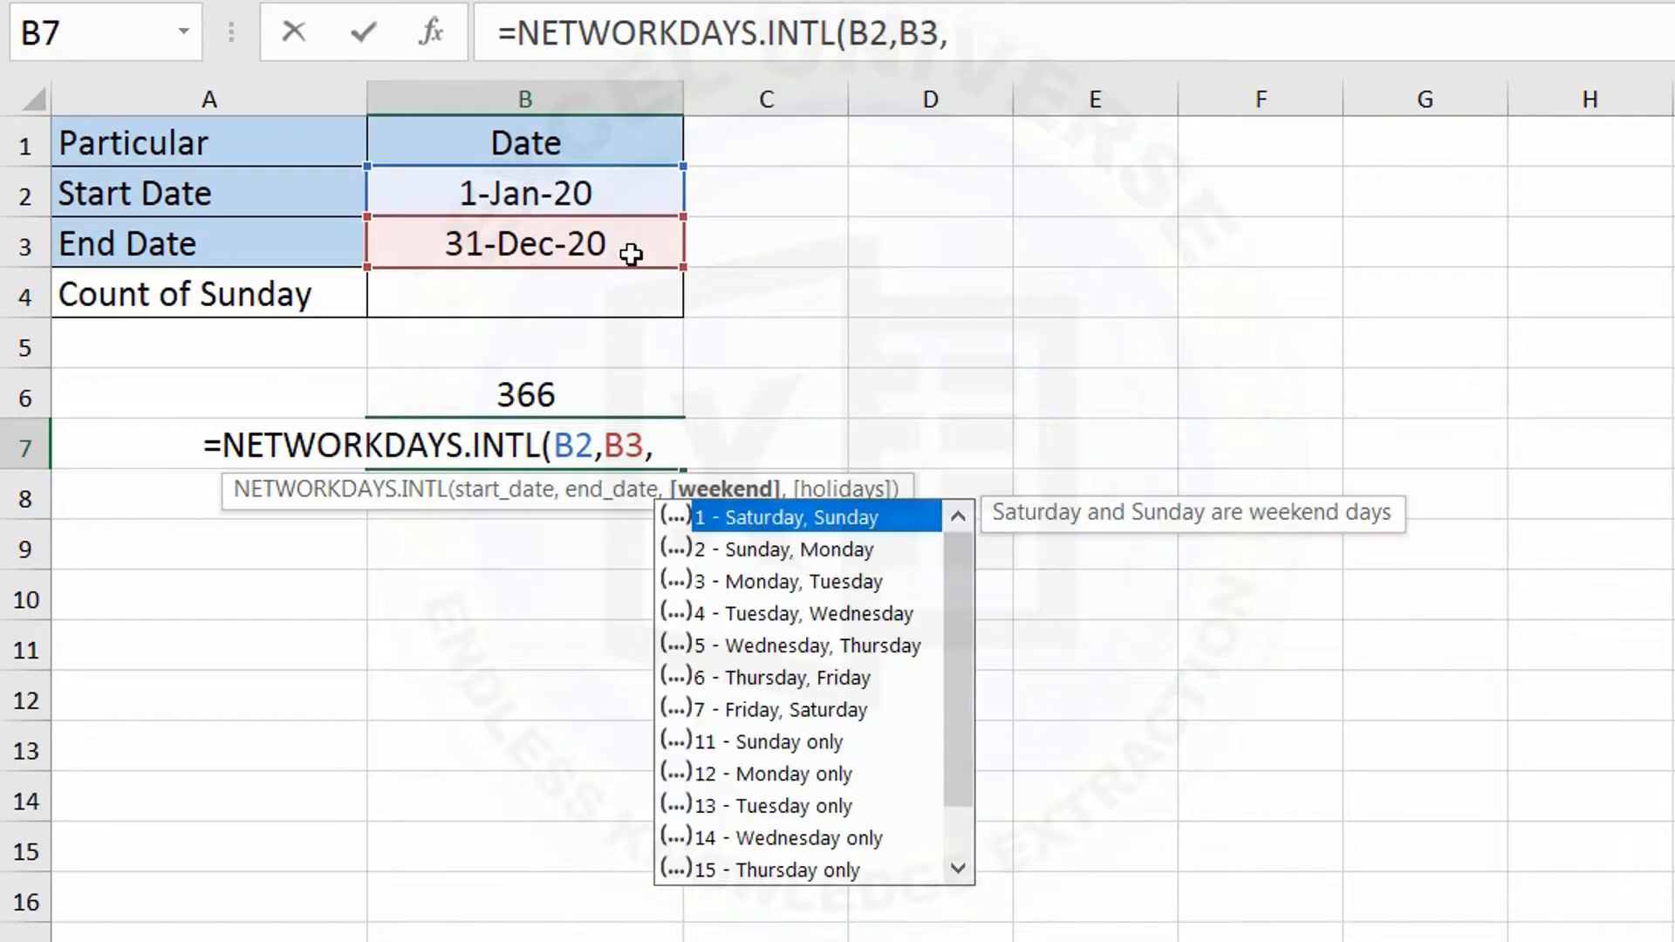
{"action": "type", "text": "11"}
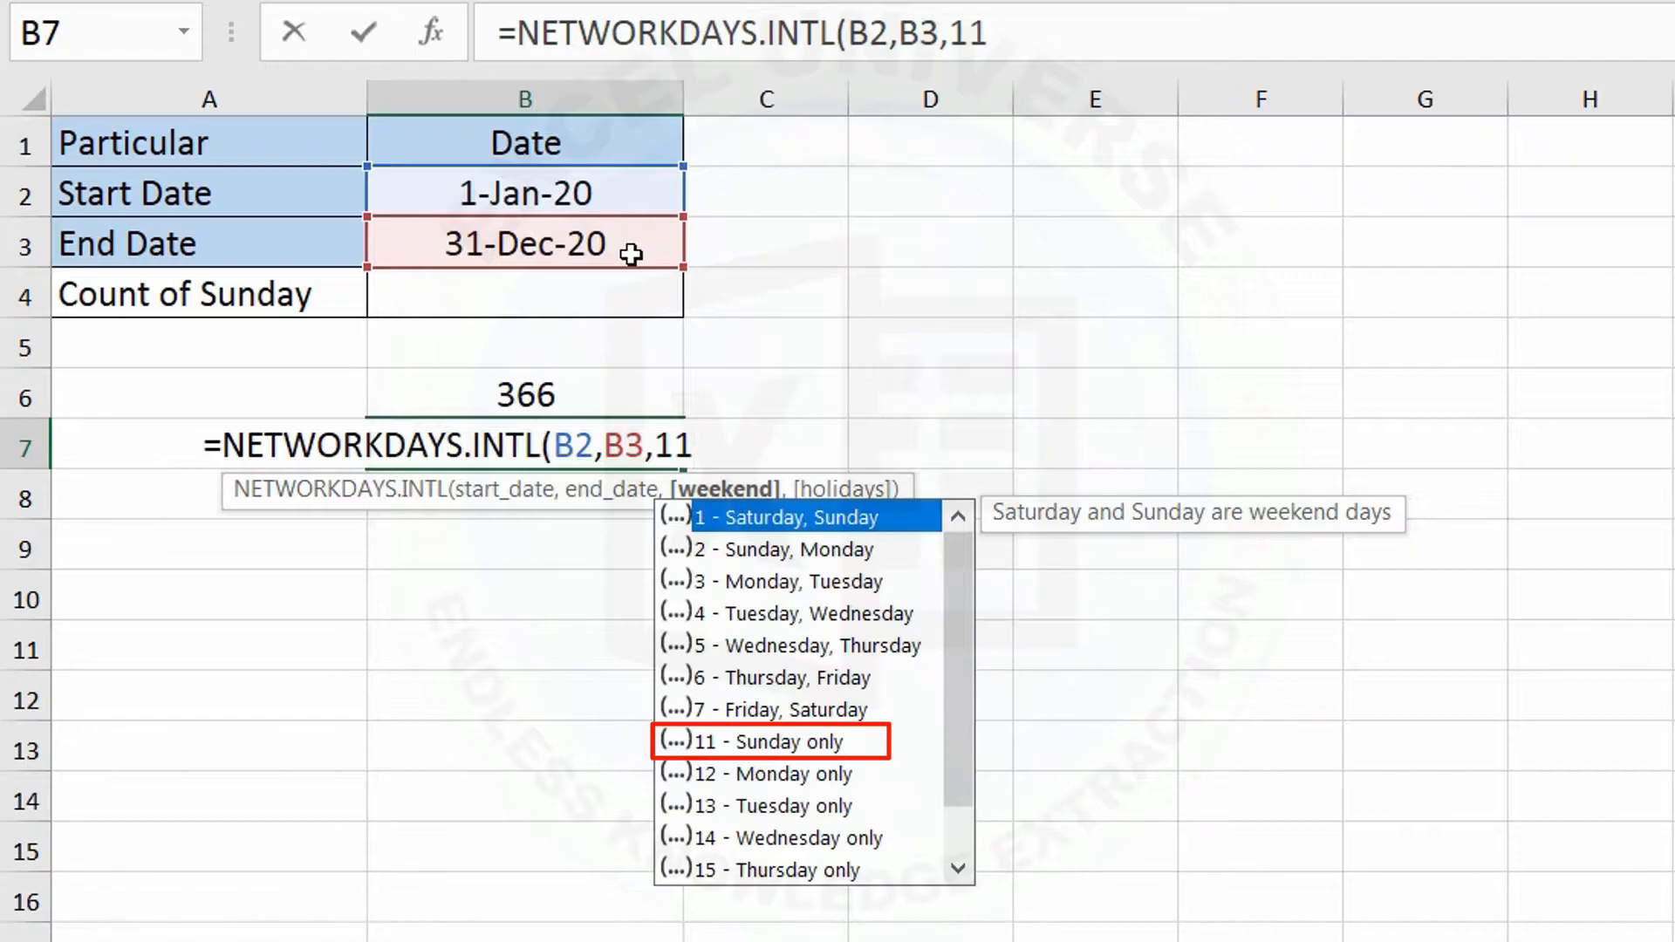
{"action": "type", "text": ")"}
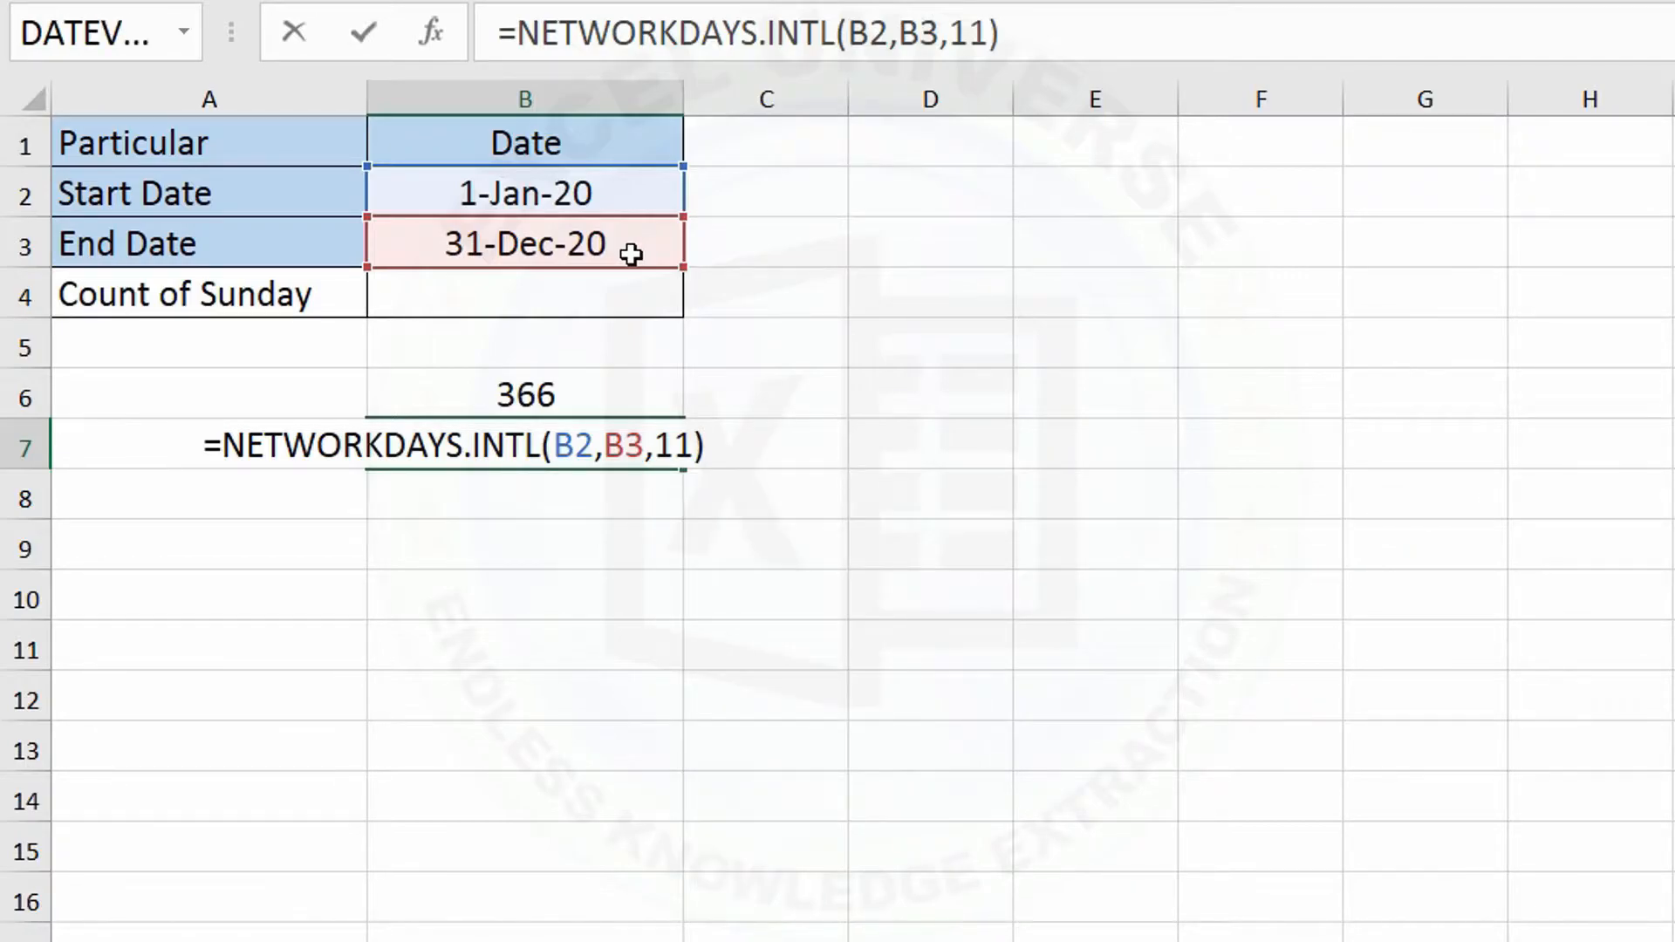
{"action": "key", "text": "Return"}
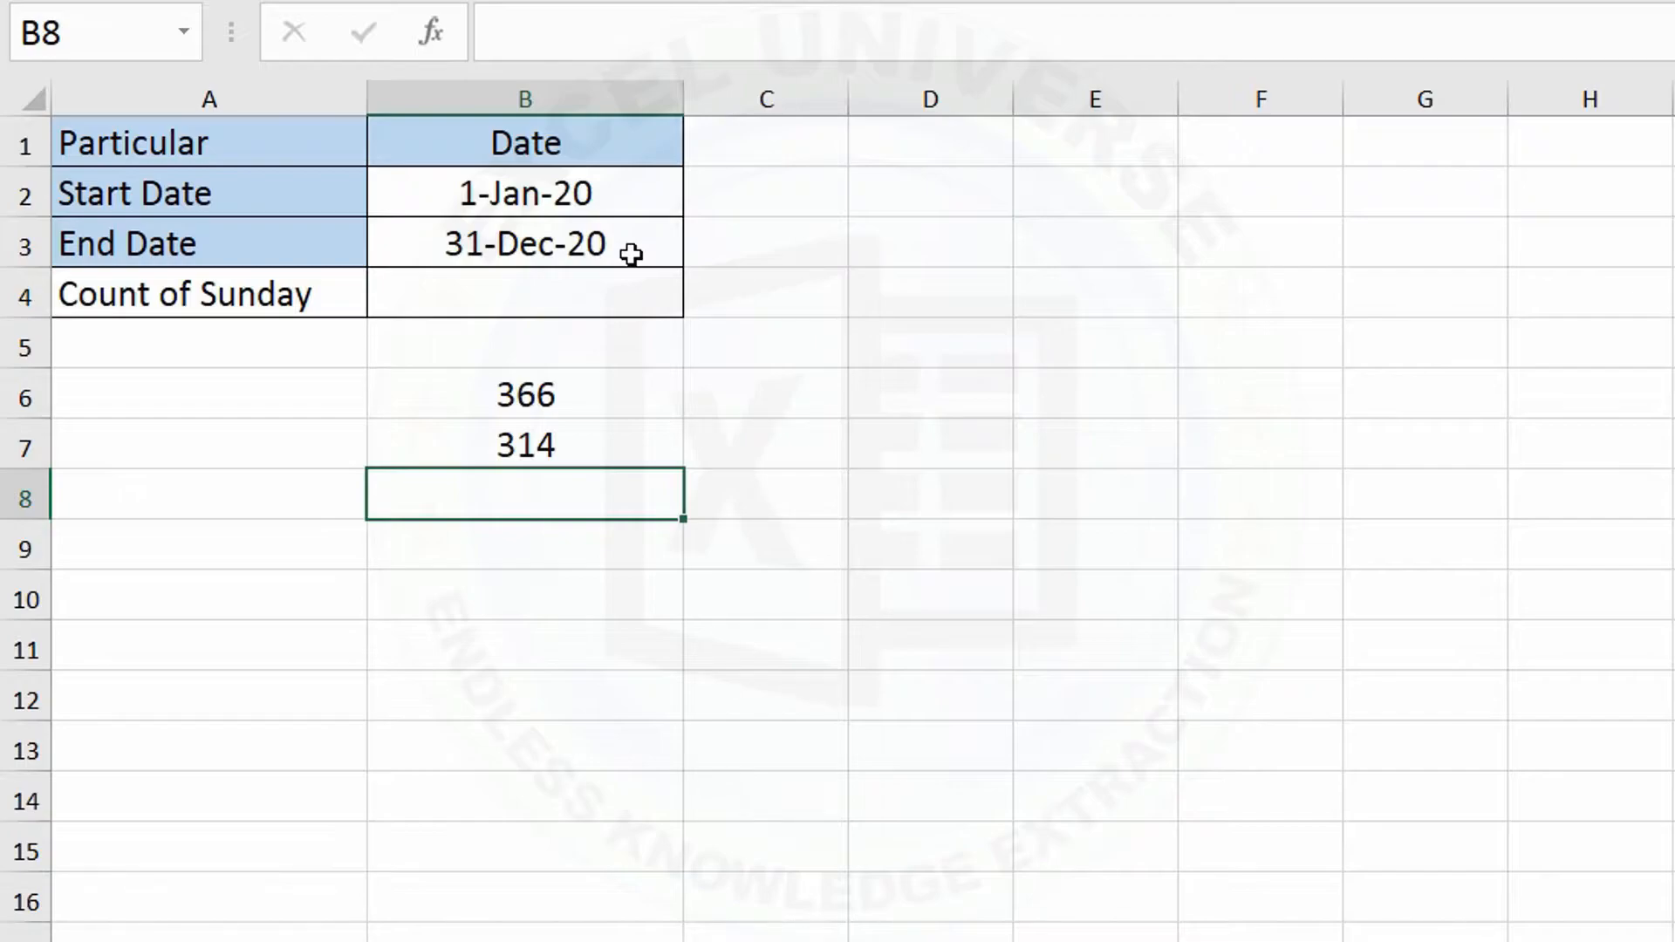
Step: Subtract the non-Sunday days from the total days in B8 with =B6-B7
{"action": "type", "text": "="}
{"action": "key", "text": "Up"}
{"action": "key", "text": "Up"}
{"action": "type", "text": "-"}
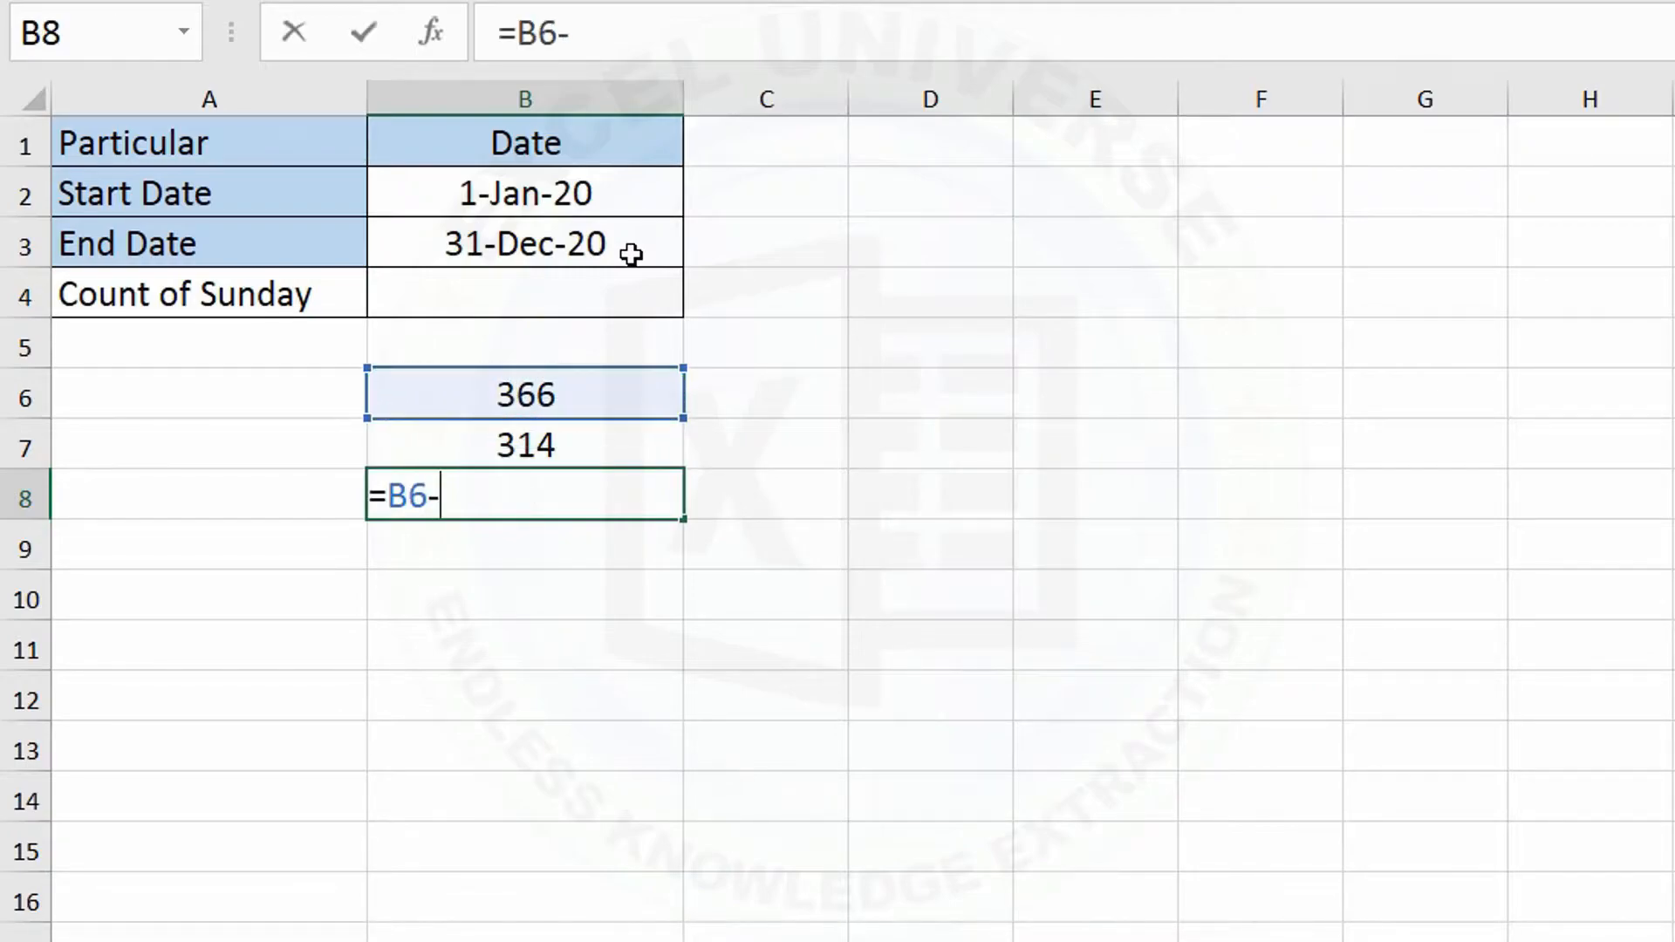
{"action": "key", "text": "Up"}
{"action": "key", "text": "Return"}
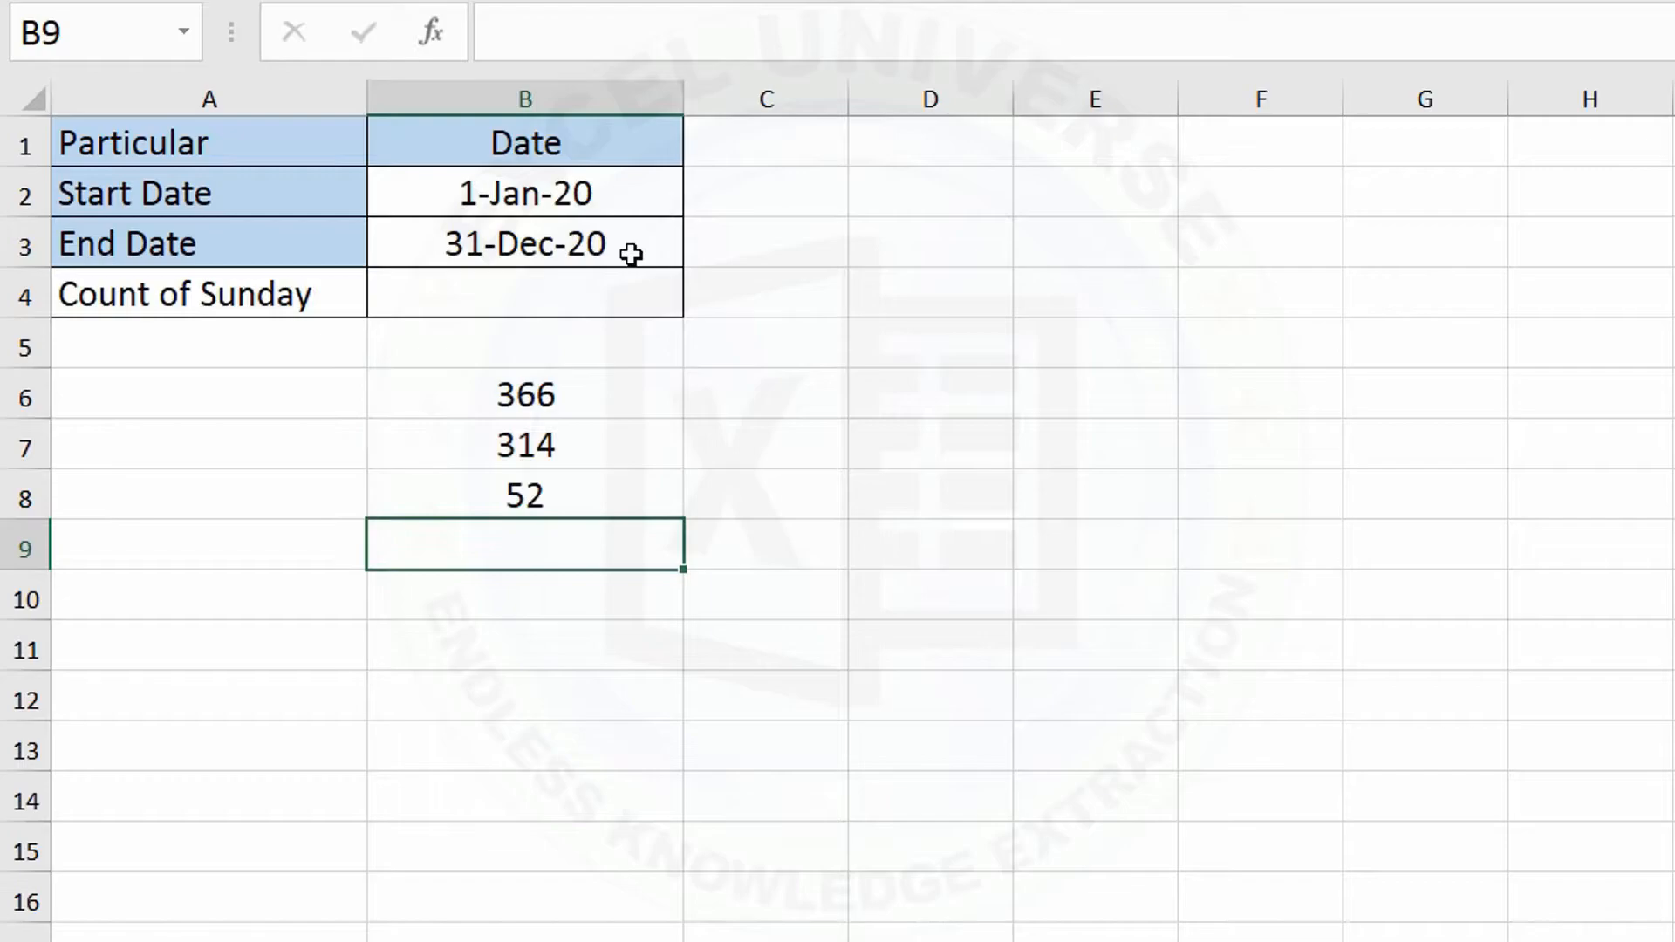
{"action": "left_click", "coordinate": [612, 487]}
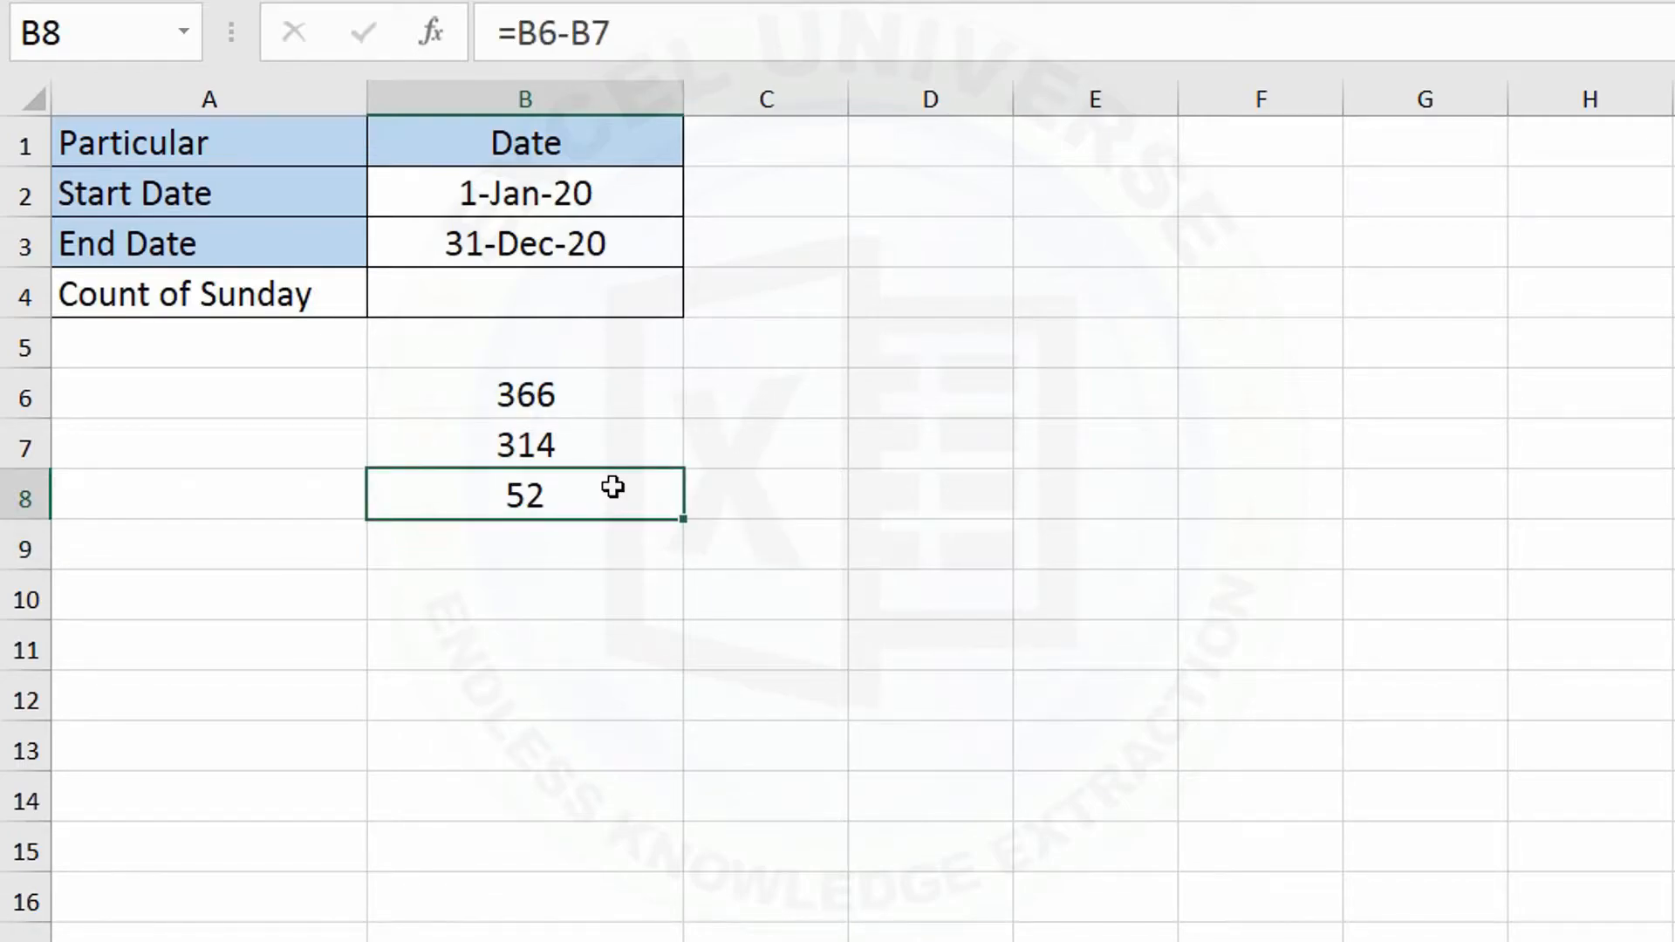
Step: Change the end date in B3 to 7 Jan 2020
{"action": "left_click", "coordinate": [596, 253]}
{"action": "type", "text": "7 Jan 2020"}
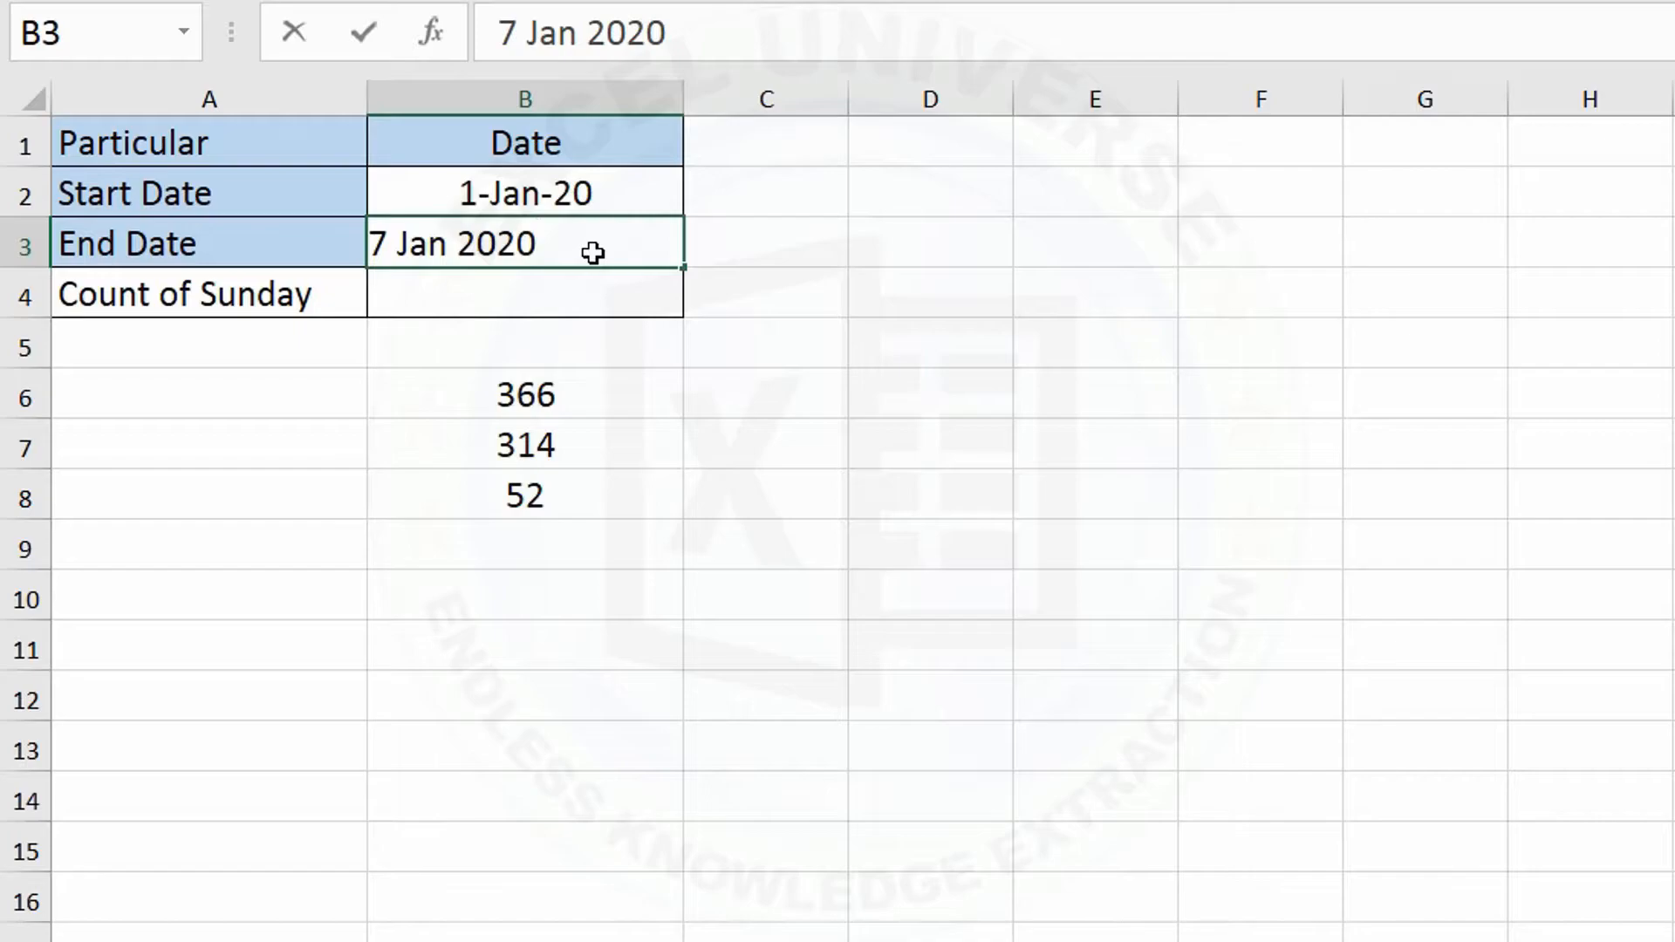
{"action": "key", "text": "Return"}
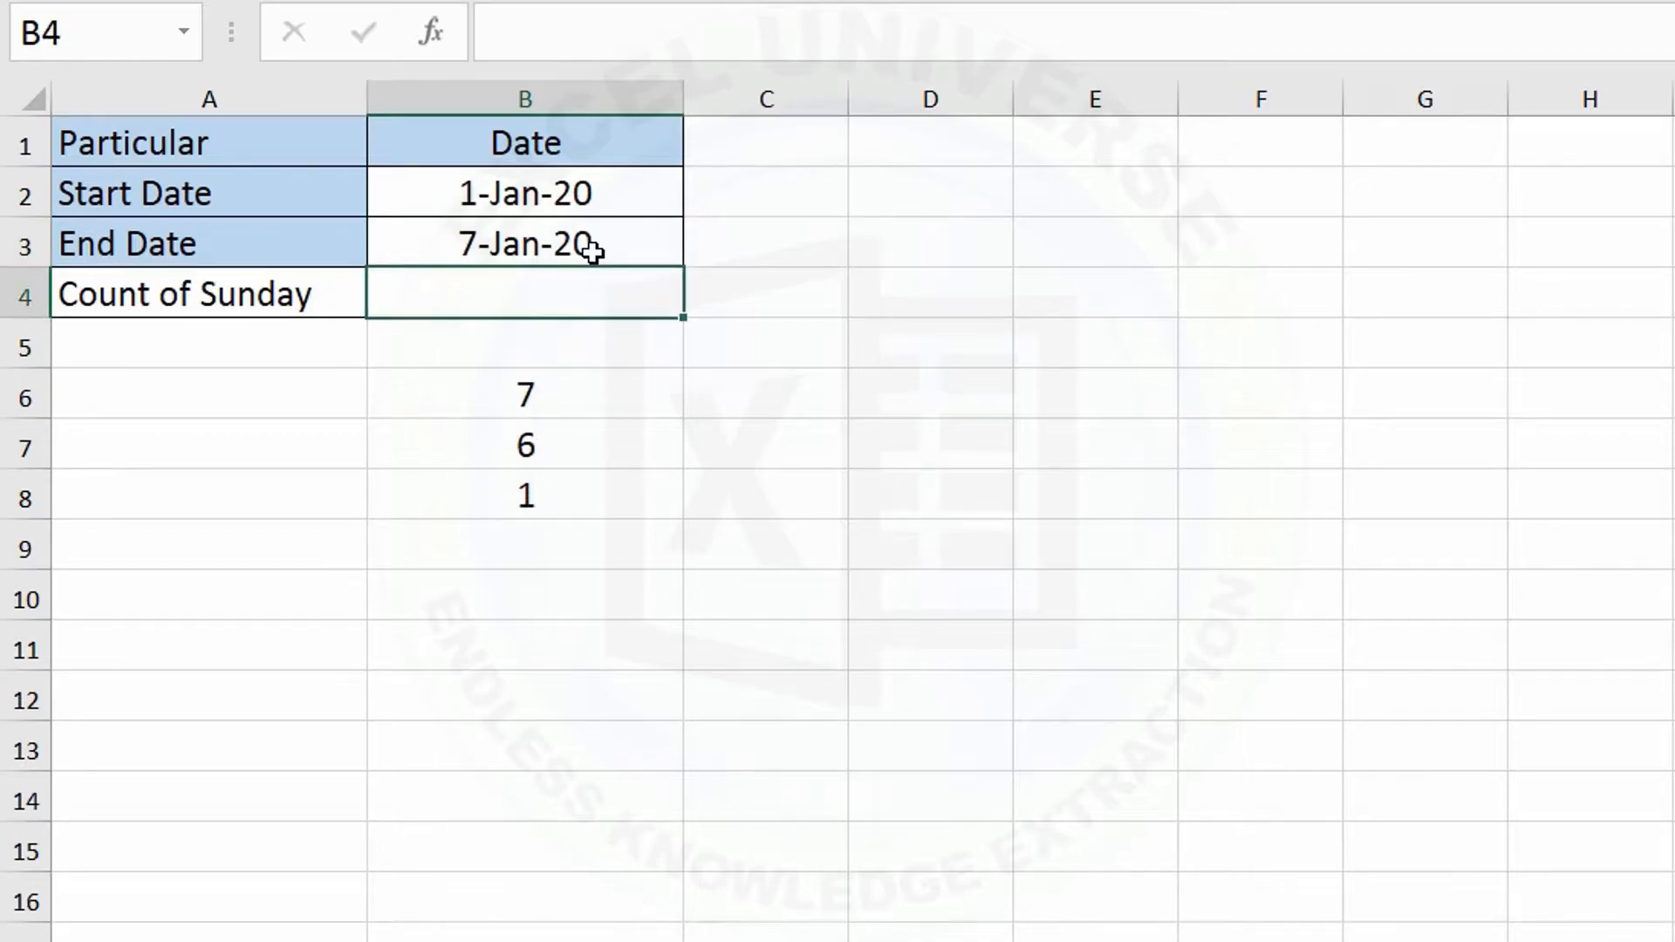
Step: Copy the start date from B2 into E1
{"action": "left_click", "coordinate": [569, 194]}
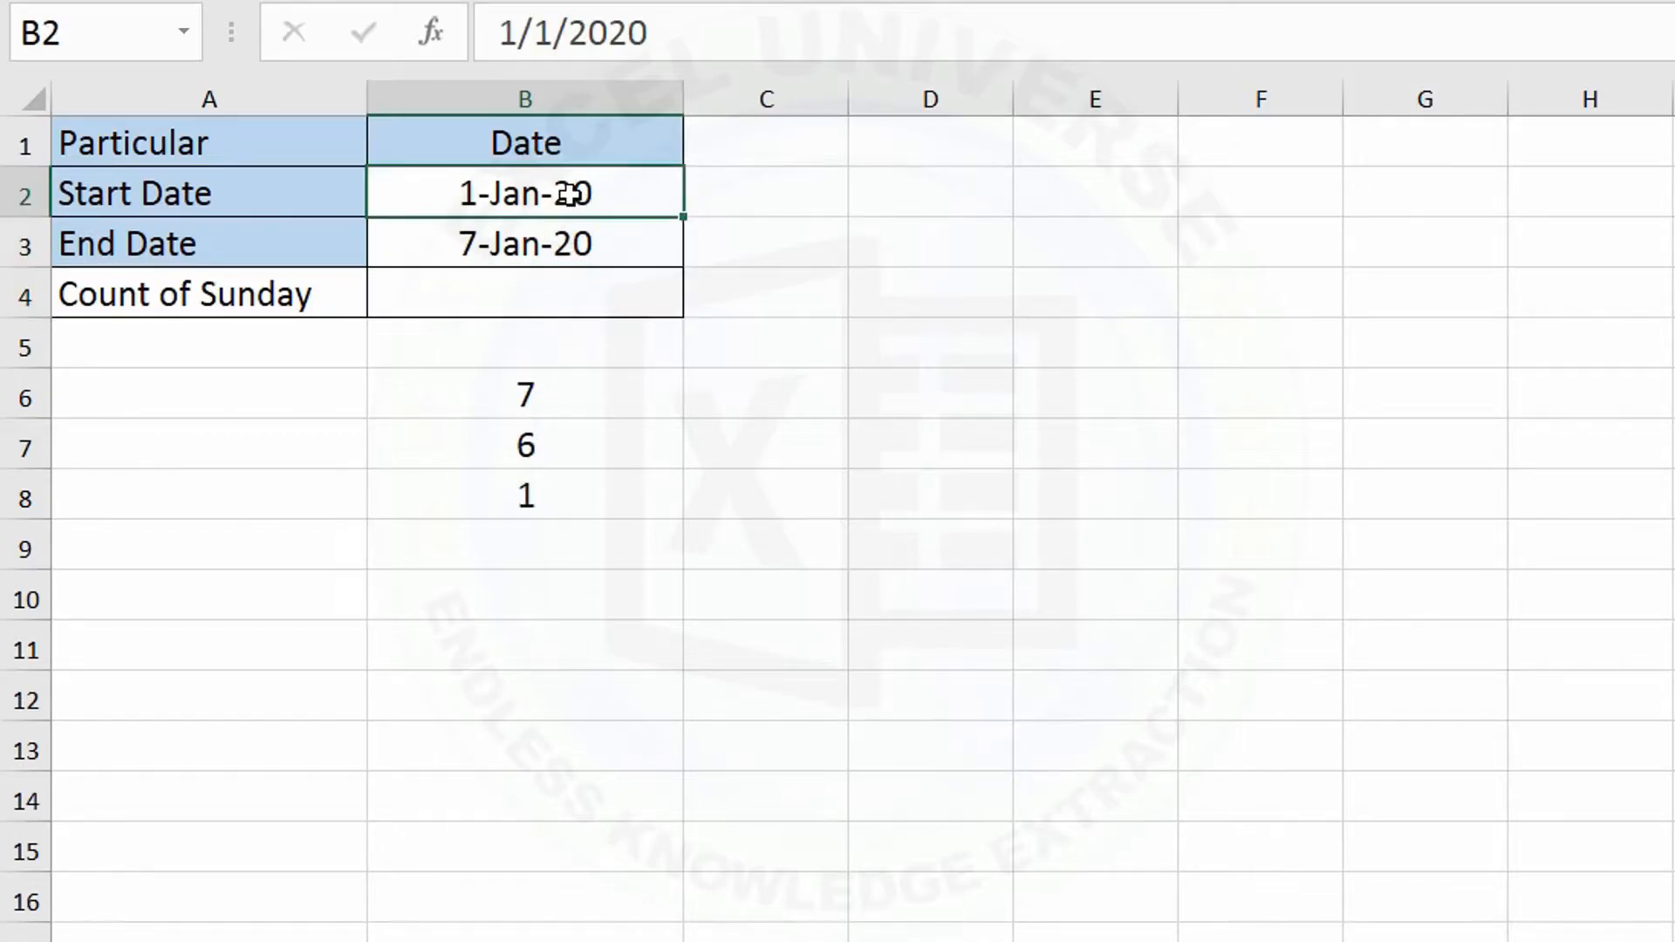
{"action": "key", "text": "ctrl+c"}
{"action": "left_click", "coordinate": [1075, 154]}
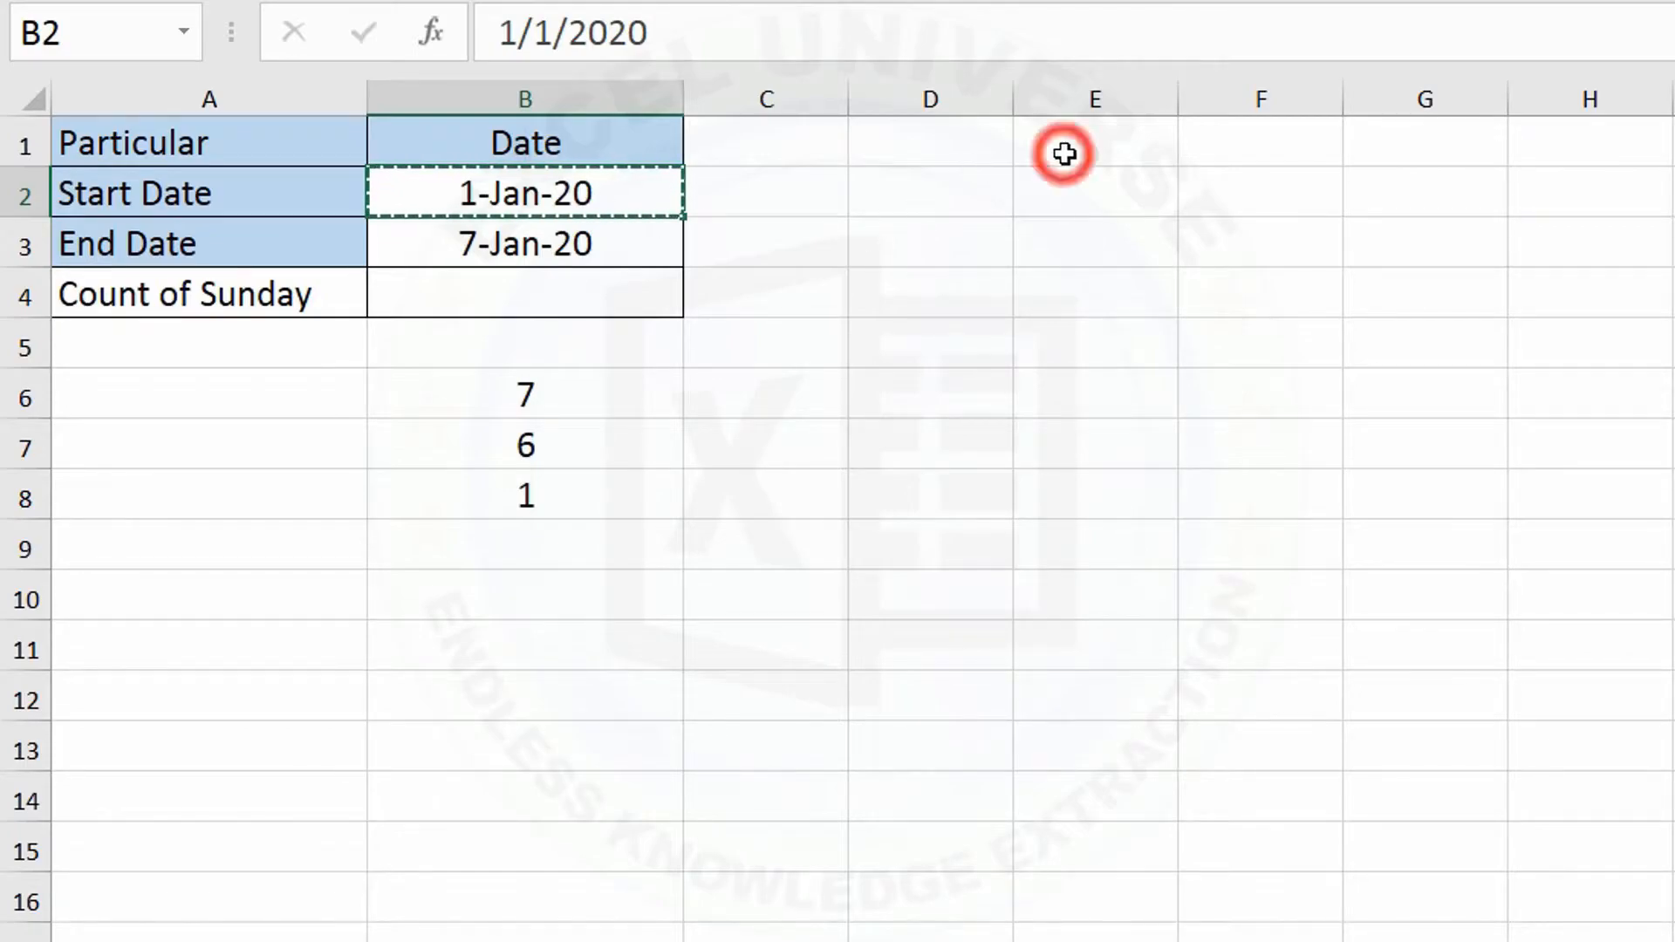
{"action": "key", "text": "ctrl+v"}
Step: Show the weekday abbreviation of the E1 date in F1 with =TEXT(E1,"ddd")
{"action": "left_click", "coordinate": [1227, 149]}
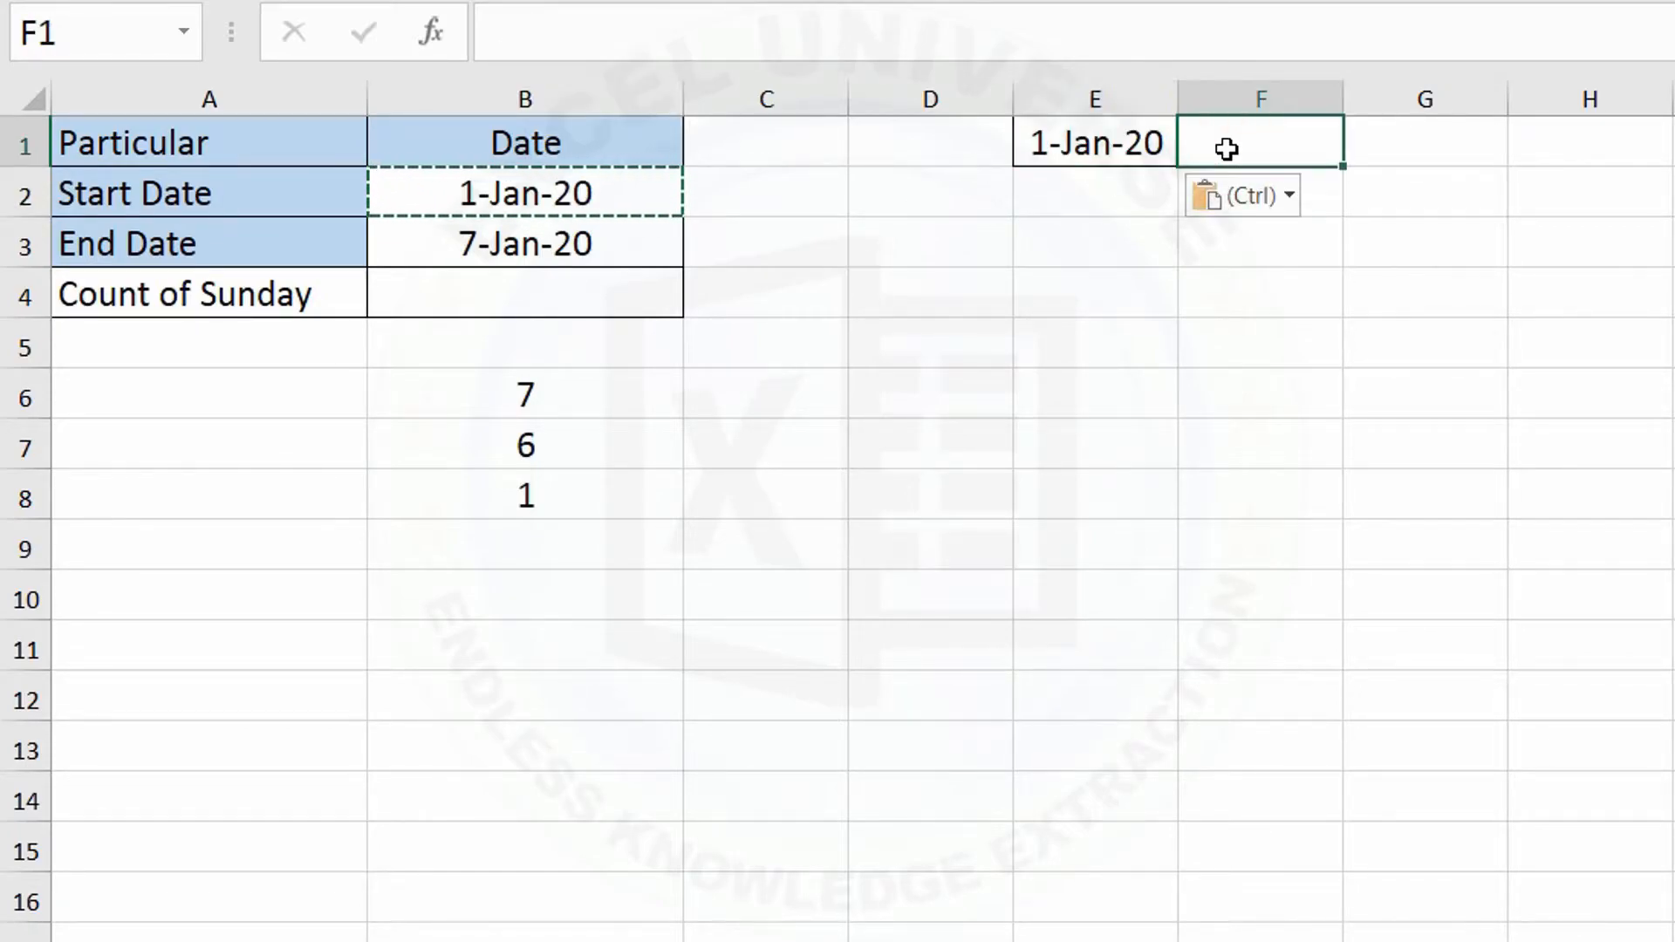
{"action": "type", "text": "=tex"}
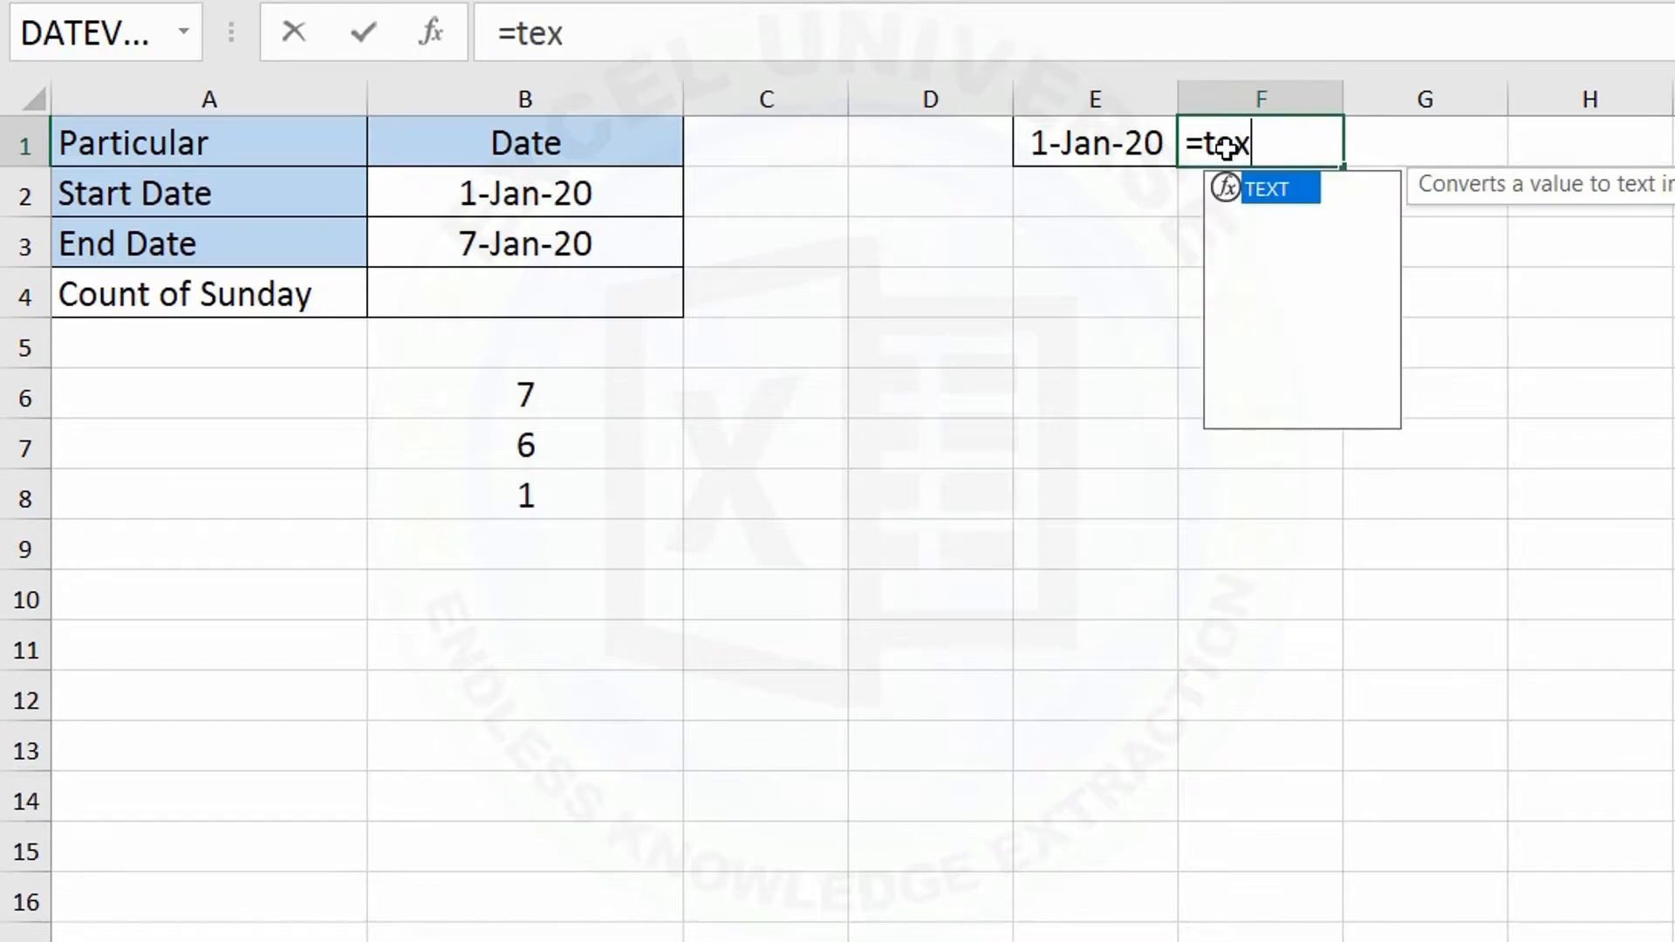
{"action": "key", "text": "Tab"}
{"action": "key", "text": "Left"}
{"action": "type", "text": ",\"d"}
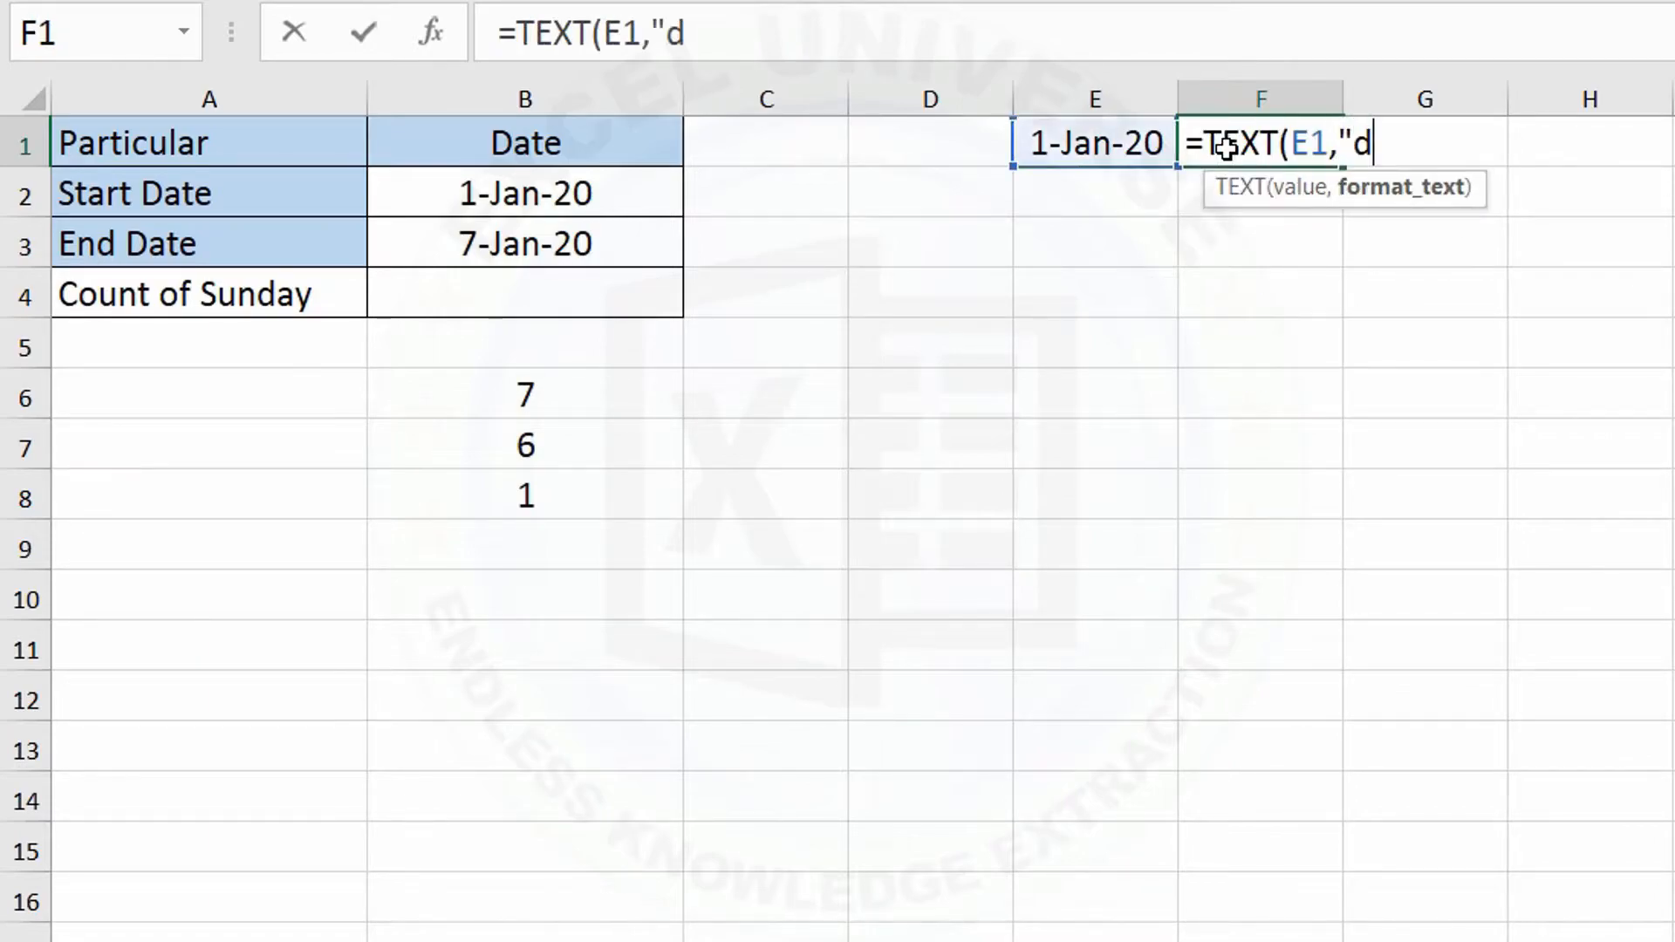
{"action": "type", "text": "dd\")"}
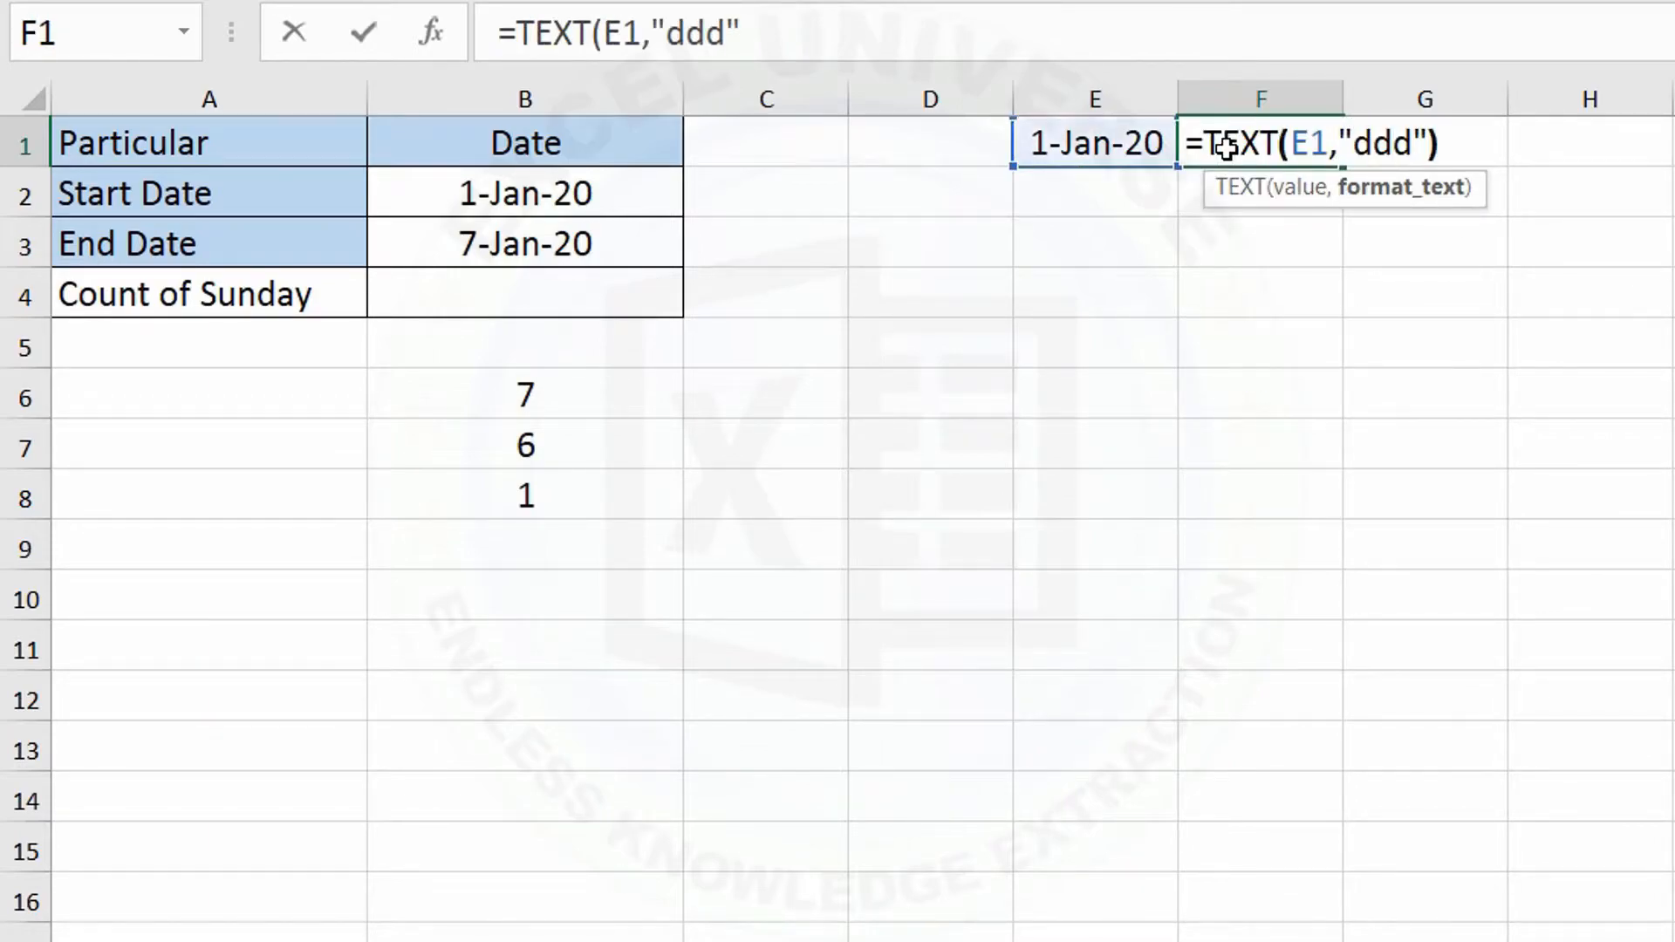
{"action": "key", "text": "Return"}
Step: Fill the date and weekday formula from E1:F1 down to 7-Jan-20 in row 7, leaving row 8 empty, and check the Sunday row
{"action": "left_click_drag", "start_coordinate": [1082, 131], "coordinate": [1344, 469]}
{"action": "left_click_drag", "start_coordinate": [1095, 494], "coordinate": [1253, 486]}
{"action": "left_click", "coordinate": [1205, 356]}
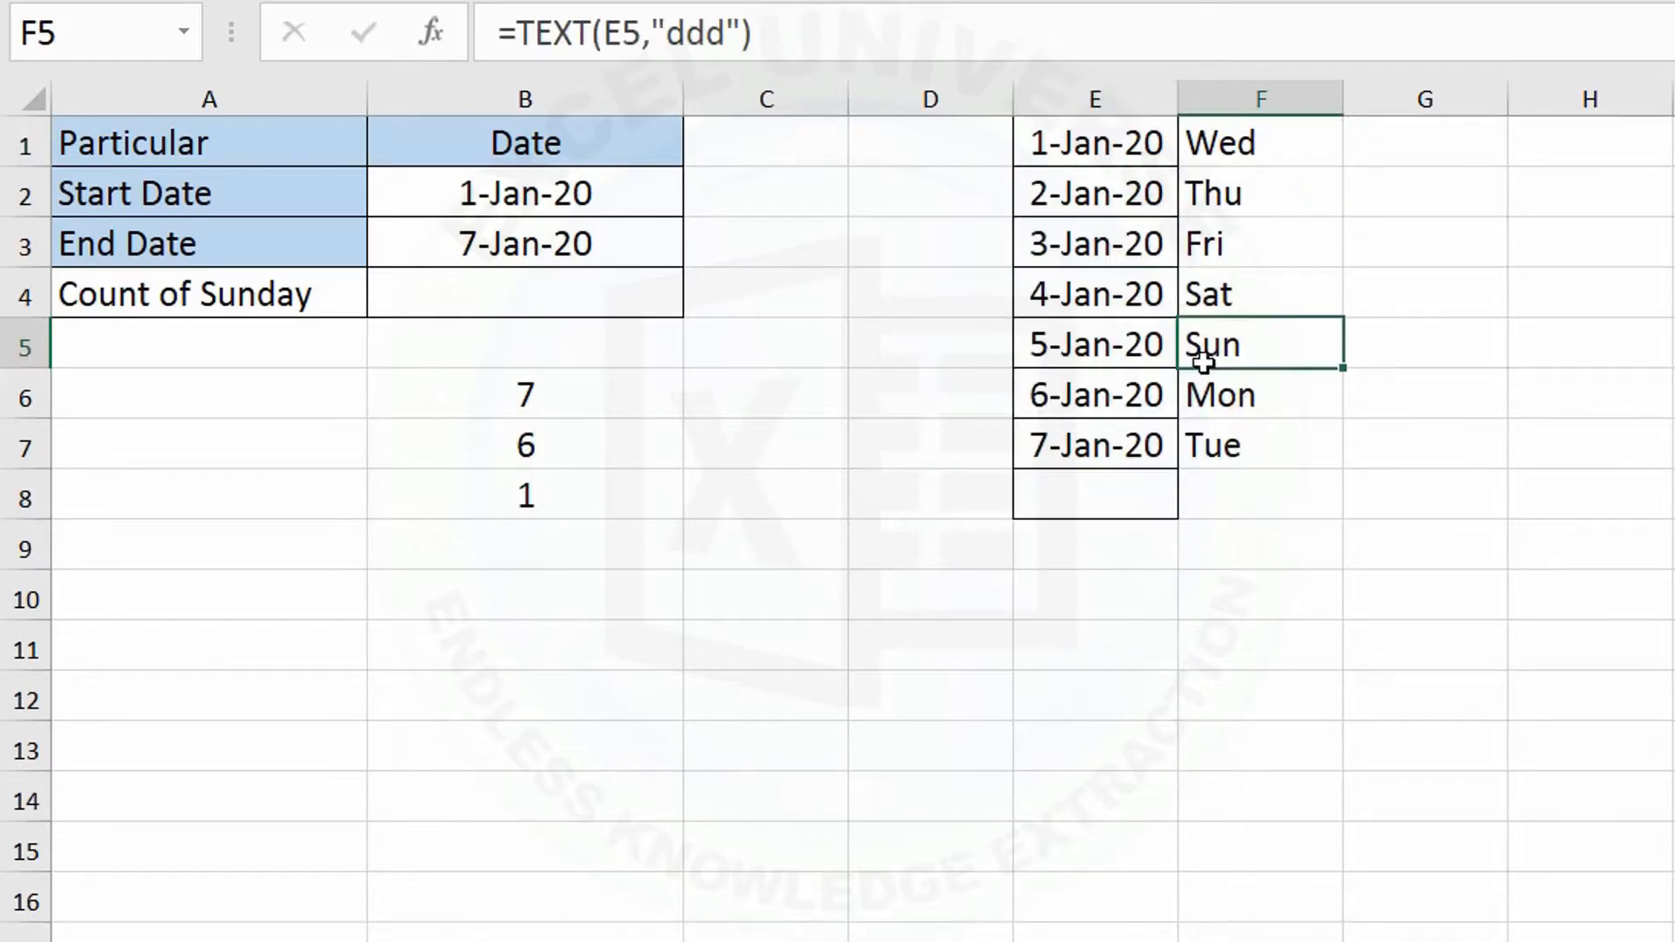
{"action": "left_click_drag", "start_coordinate": [1060, 362], "coordinate": [1204, 344]}
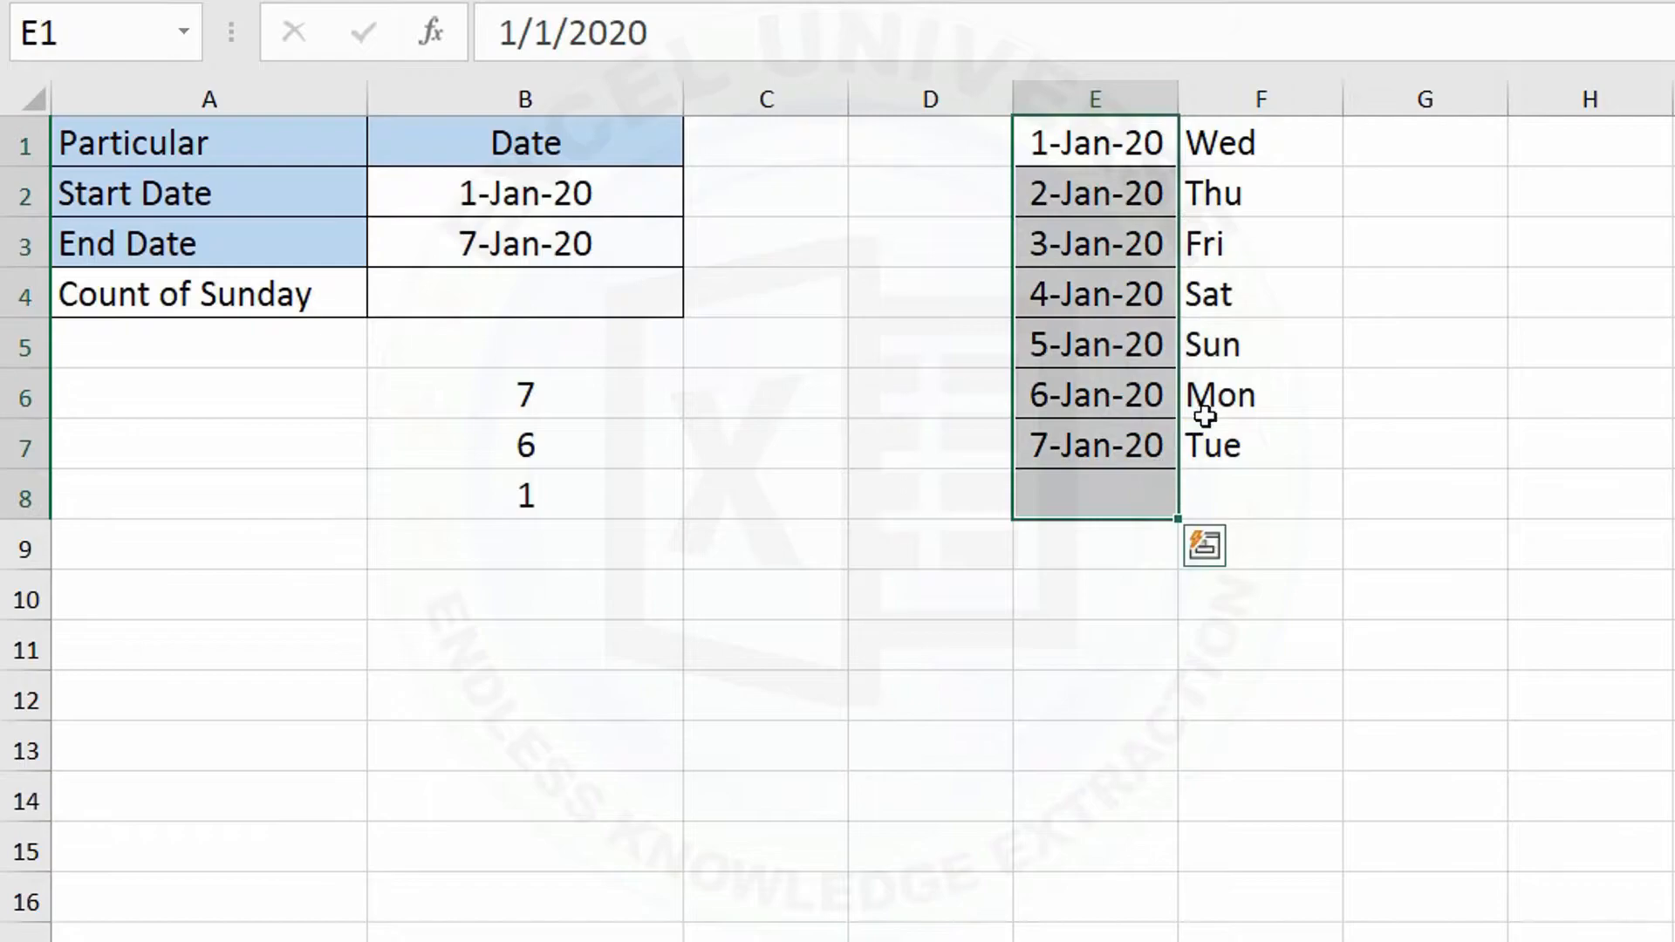
{"action": "left_click_drag", "start_coordinate": [1141, 345], "coordinate": [1254, 349]}
Step: Clear the contents of E1:F4 and E6:F8, keeping only the Sunday entry in row 5
{"action": "left_click_drag", "start_coordinate": [1093, 131], "coordinate": [1226, 277]}
{"action": "left_click_drag", "start_coordinate": [1144, 389], "coordinate": [1243, 469], "text": "ctrl"}
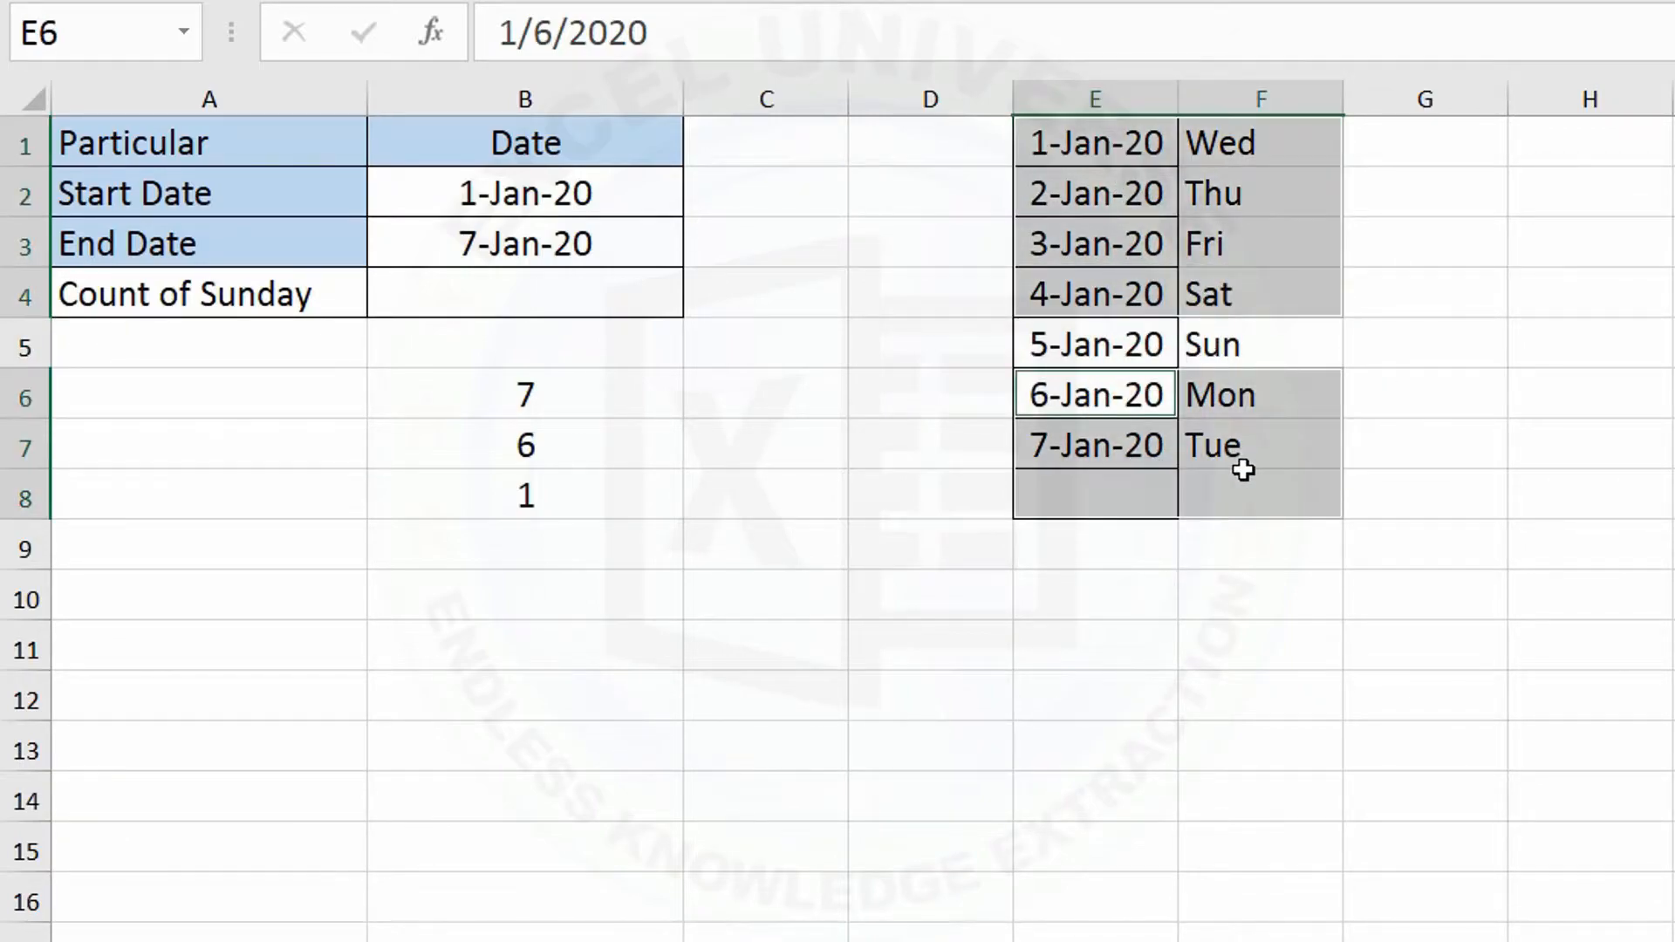
{"action": "key", "text": "Delete"}
{"action": "left_click_drag", "start_coordinate": [1129, 344], "coordinate": [1196, 344]}
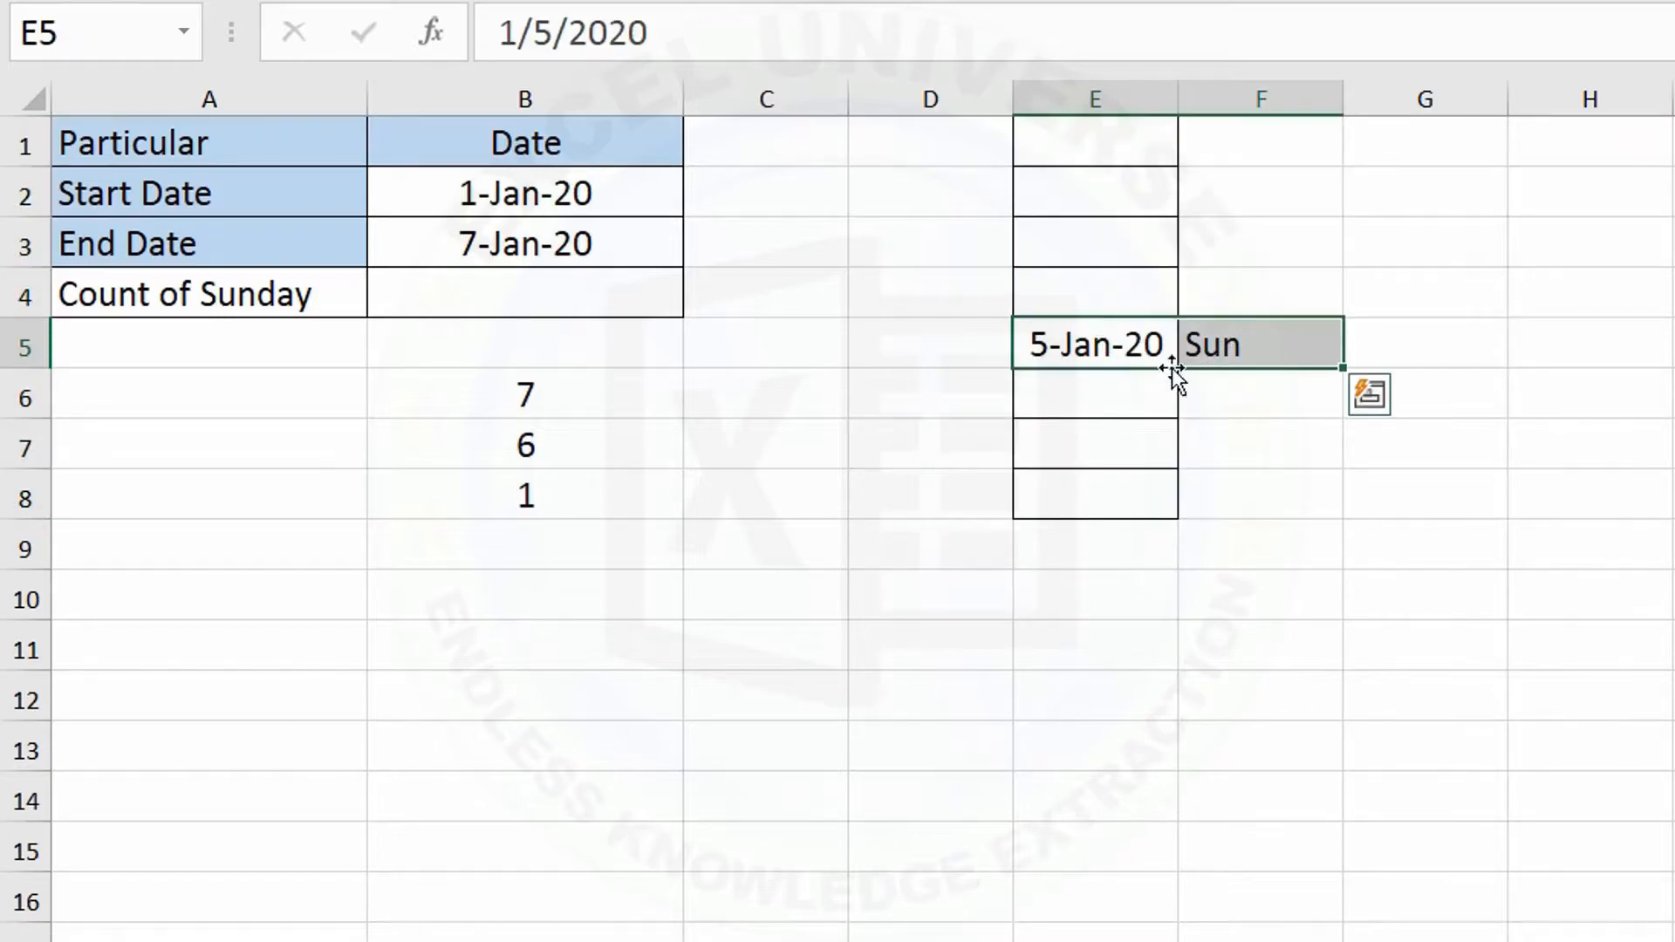
{"action": "left_click", "coordinate": [521, 491]}
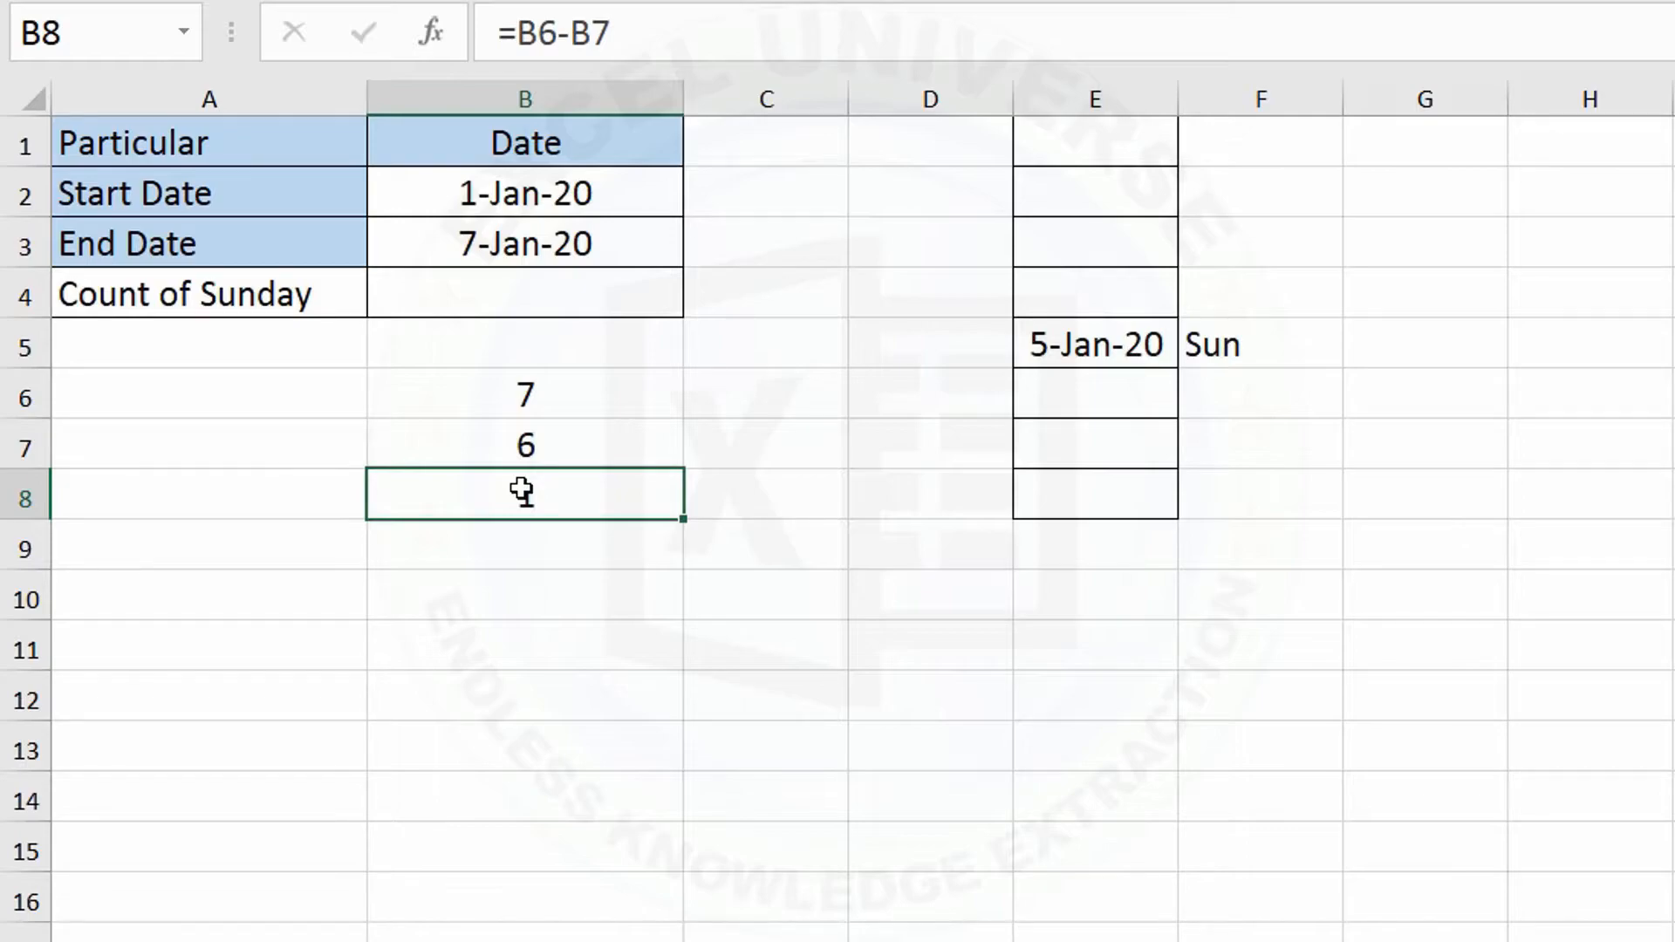
{"action": "double_click", "coordinate": [609, 504]}
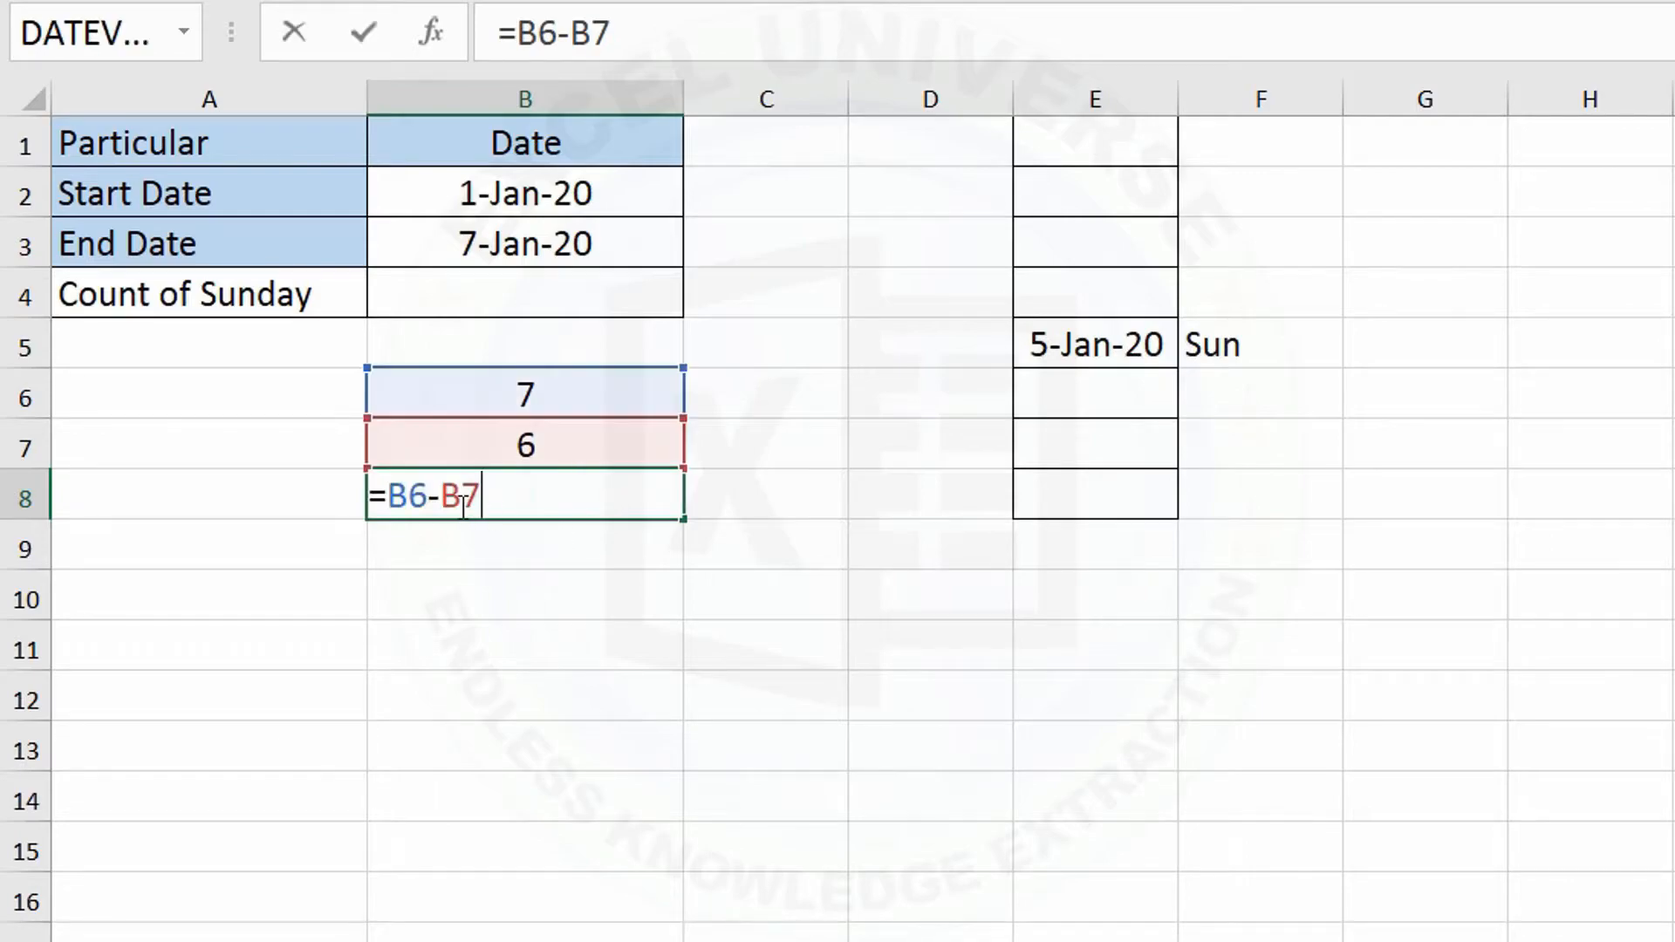
{"action": "left_click_drag", "start_coordinate": [428, 499], "coordinate": [406, 504]}
{"action": "left_click_drag", "start_coordinate": [441, 506], "coordinate": [389, 504]}
{"action": "key", "text": "Escape"}
Step: Copy B3-B2+1 from the B6 formula and replace the B6 reference in B8 with it, giving =B3-B2+1-B7
{"action": "left_click", "coordinate": [561, 388]}
{"action": "double_click", "coordinate": [561, 389]}
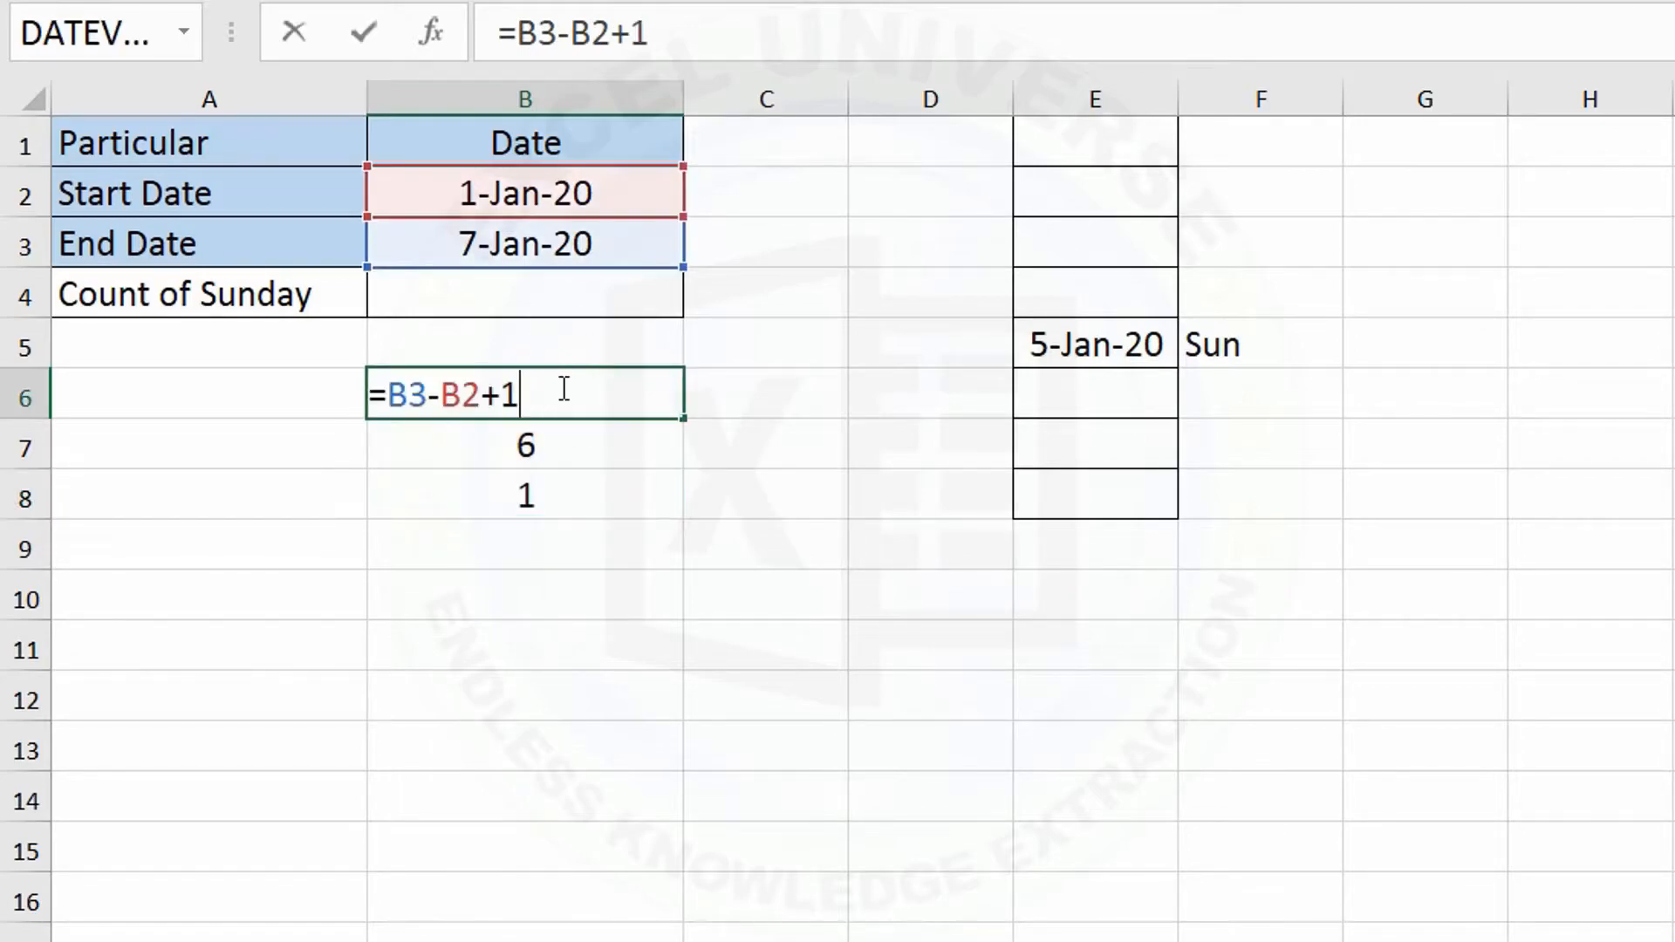
{"action": "left_click_drag", "start_coordinate": [522, 396], "coordinate": [392, 406]}
{"action": "key", "text": "ctrl+c"}
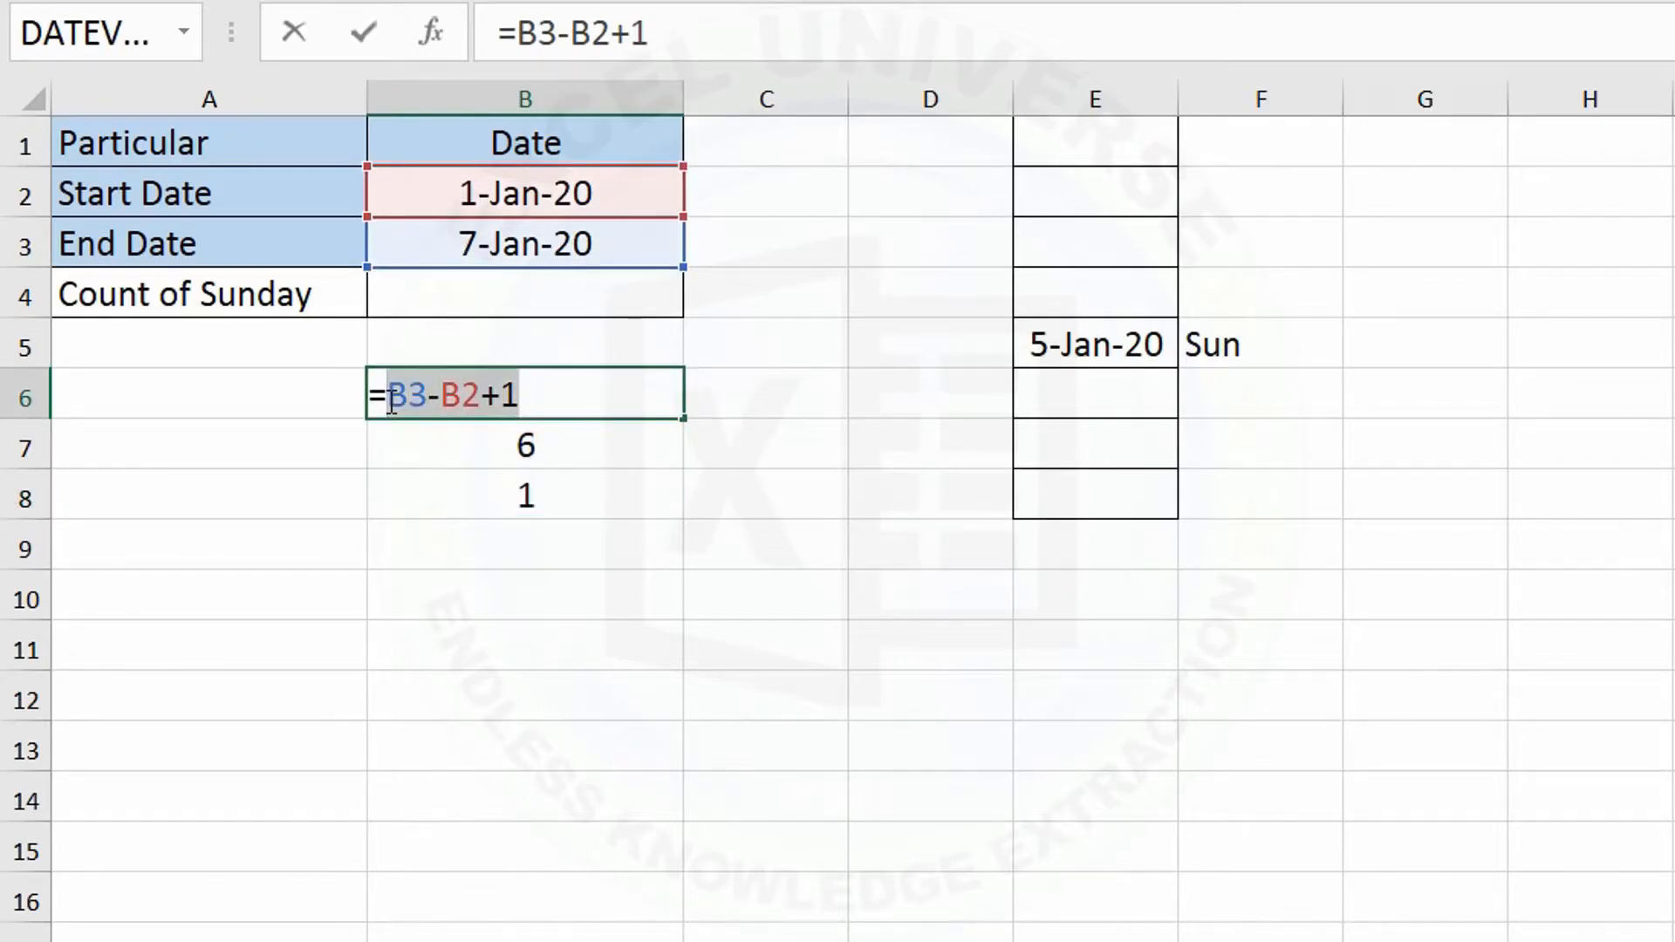
{"action": "key", "text": "Return"}
{"action": "double_click", "coordinate": [568, 490]}
{"action": "left_click_drag", "start_coordinate": [427, 493], "coordinate": [390, 502]}
{"action": "key", "text": "ctrl+v"}
{"action": "key", "text": "ctrl+Return"}
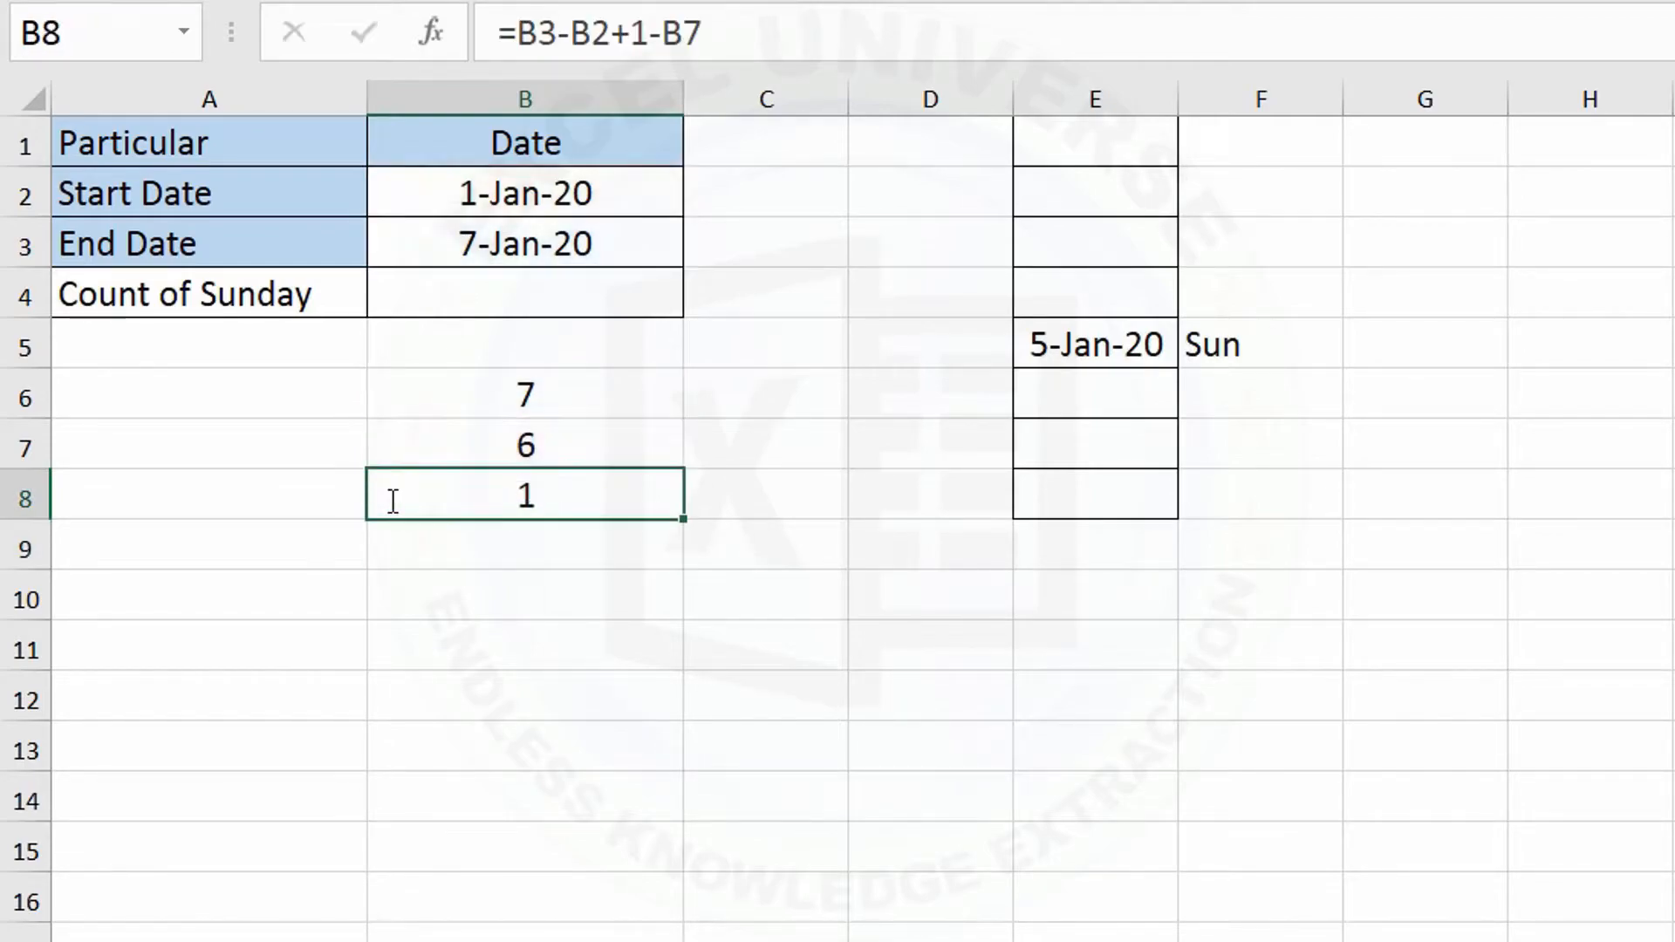
{"action": "double_click", "coordinate": [537, 499]}
{"action": "left_click_drag", "start_coordinate": [524, 497], "coordinate": [602, 503]}
{"action": "key", "text": "Escape"}
Step: Copy NETWORKDAYS.INTL(B2,B3,11) from the B7 formula and replace the B7 reference in B8 with it, giving =B3-B2+1-NETWORKDAYS.INTL(B2,B3,11)
{"action": "double_click", "coordinate": [572, 445]}
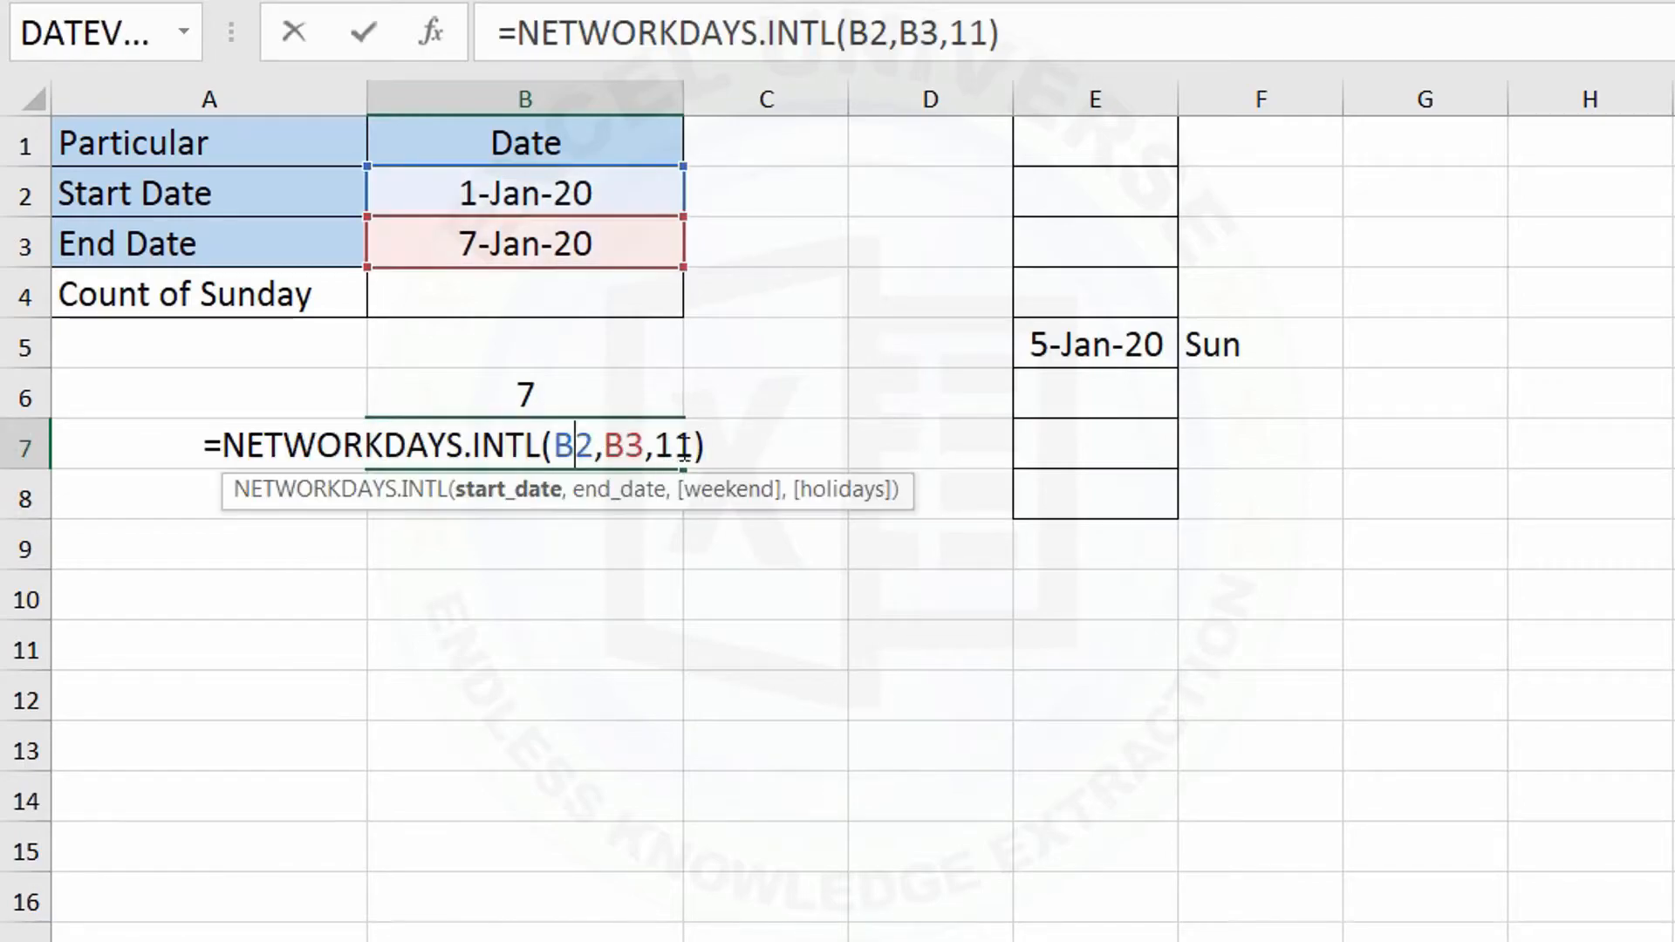
{"action": "left_click_drag", "start_coordinate": [705, 447], "coordinate": [218, 447]}
{"action": "key", "text": "ctrl+c"}
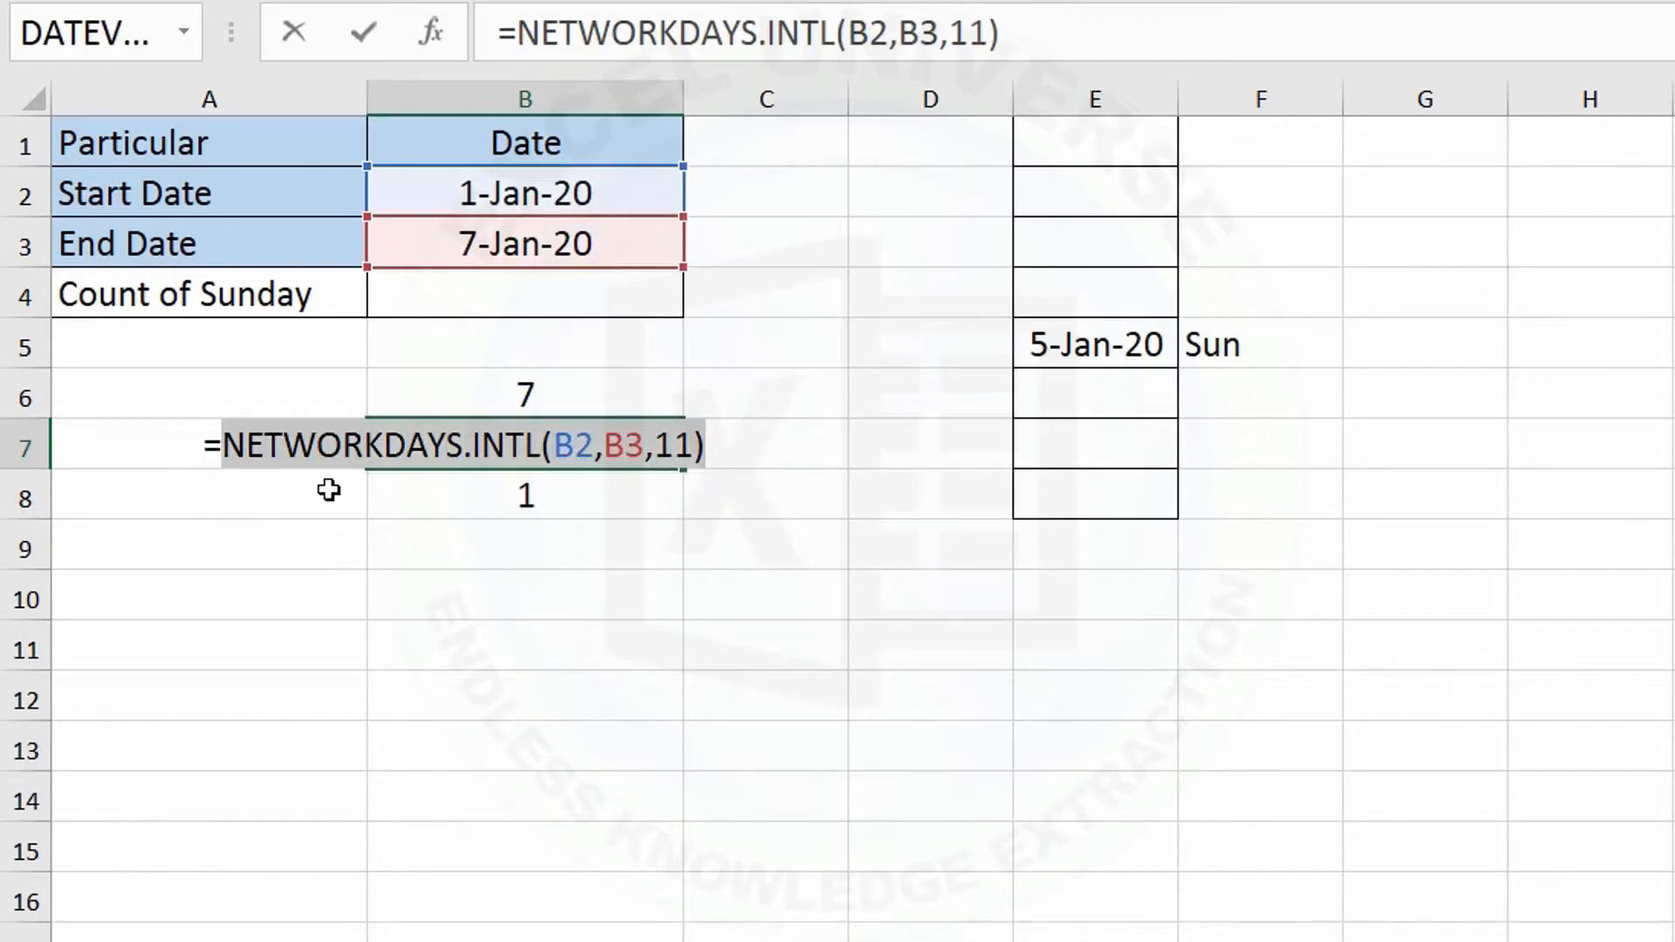
{"action": "key", "text": "Escape"}
{"action": "double_click", "coordinate": [558, 504]}
{"action": "left_click_drag", "start_coordinate": [534, 498], "coordinate": [617, 494]}
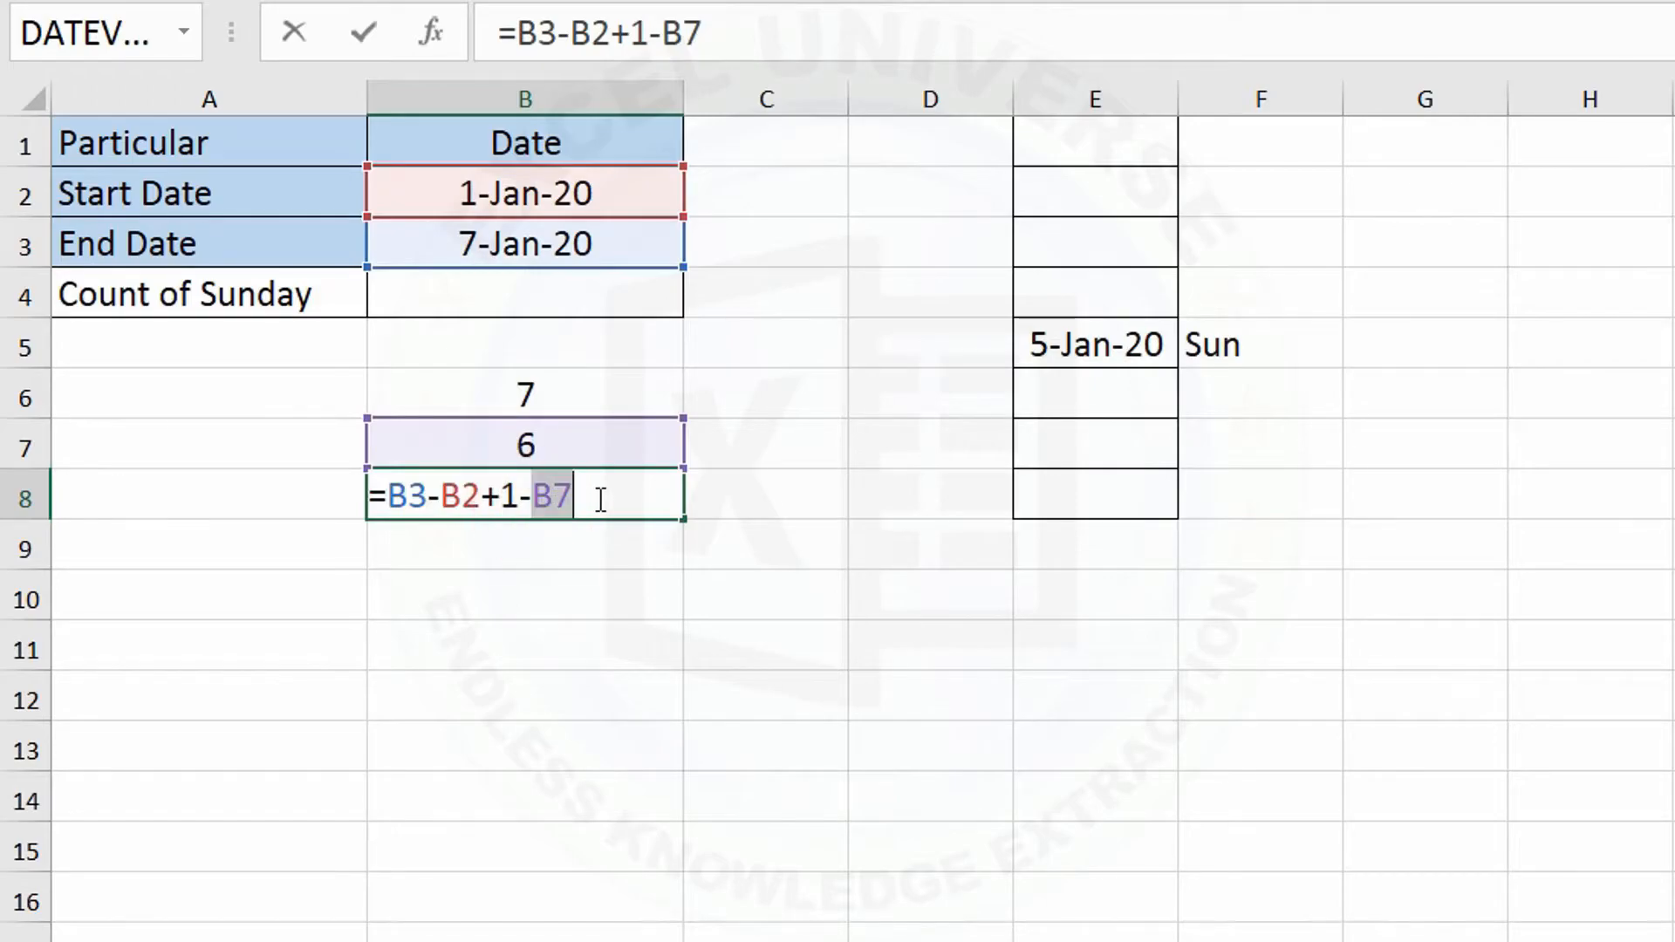
{"action": "key", "text": "ctrl+v"}
{"action": "key", "text": "Return"}
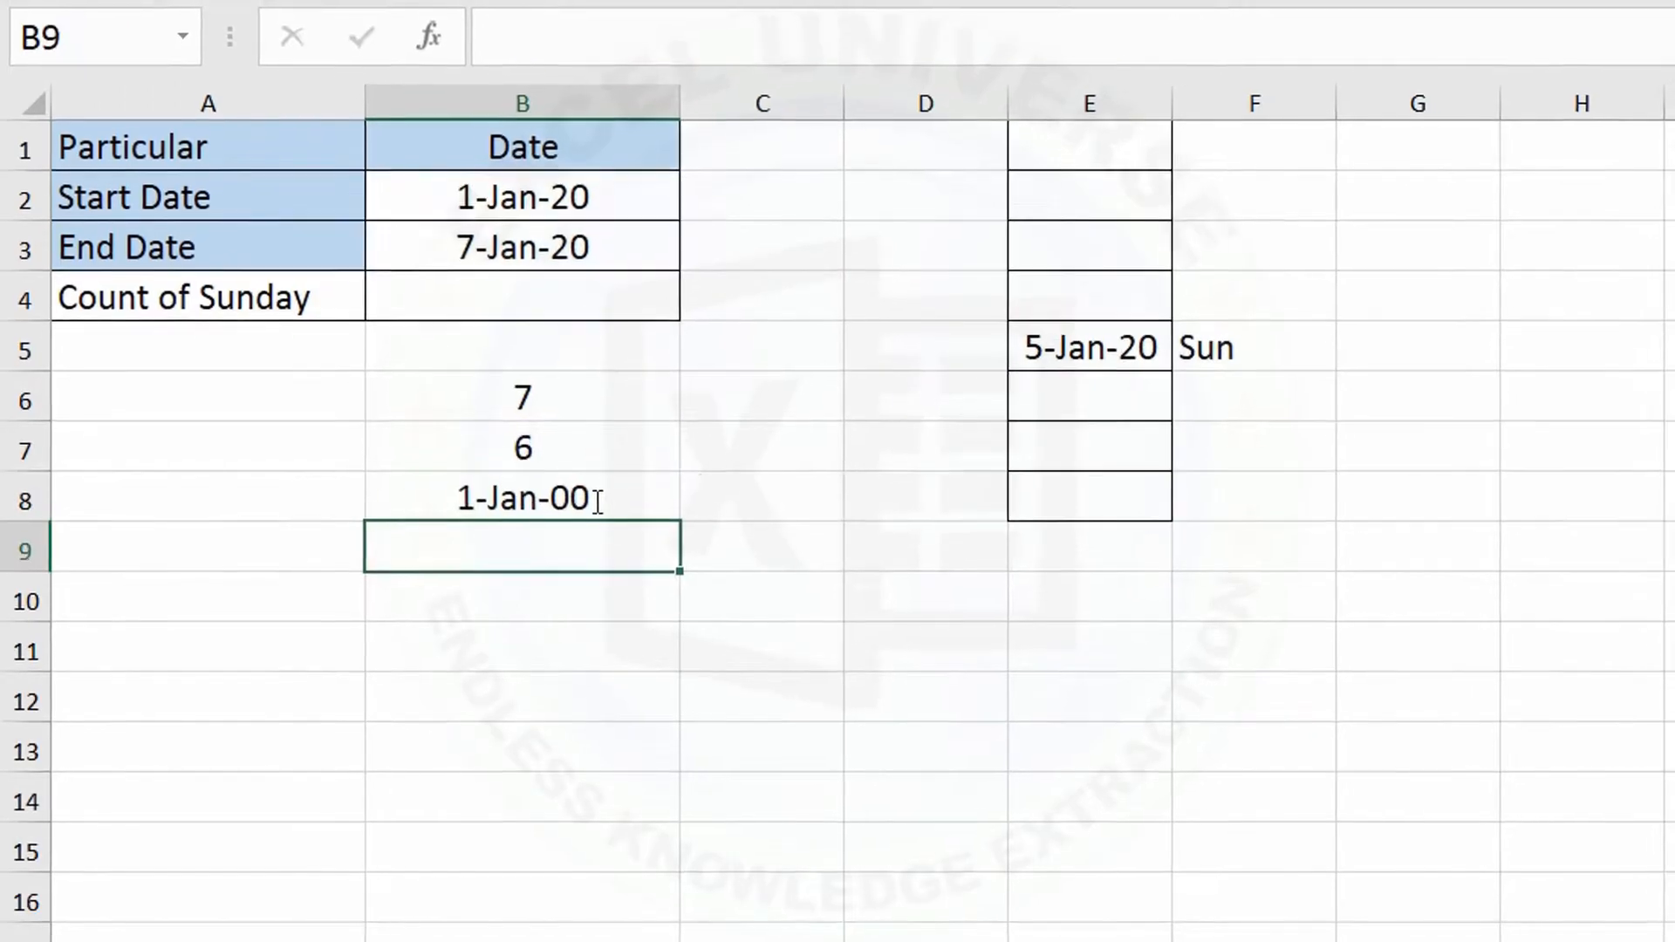
Step: Set the number format of the combined formula cell B8 to General
{"action": "left_click", "coordinate": [600, 500]}
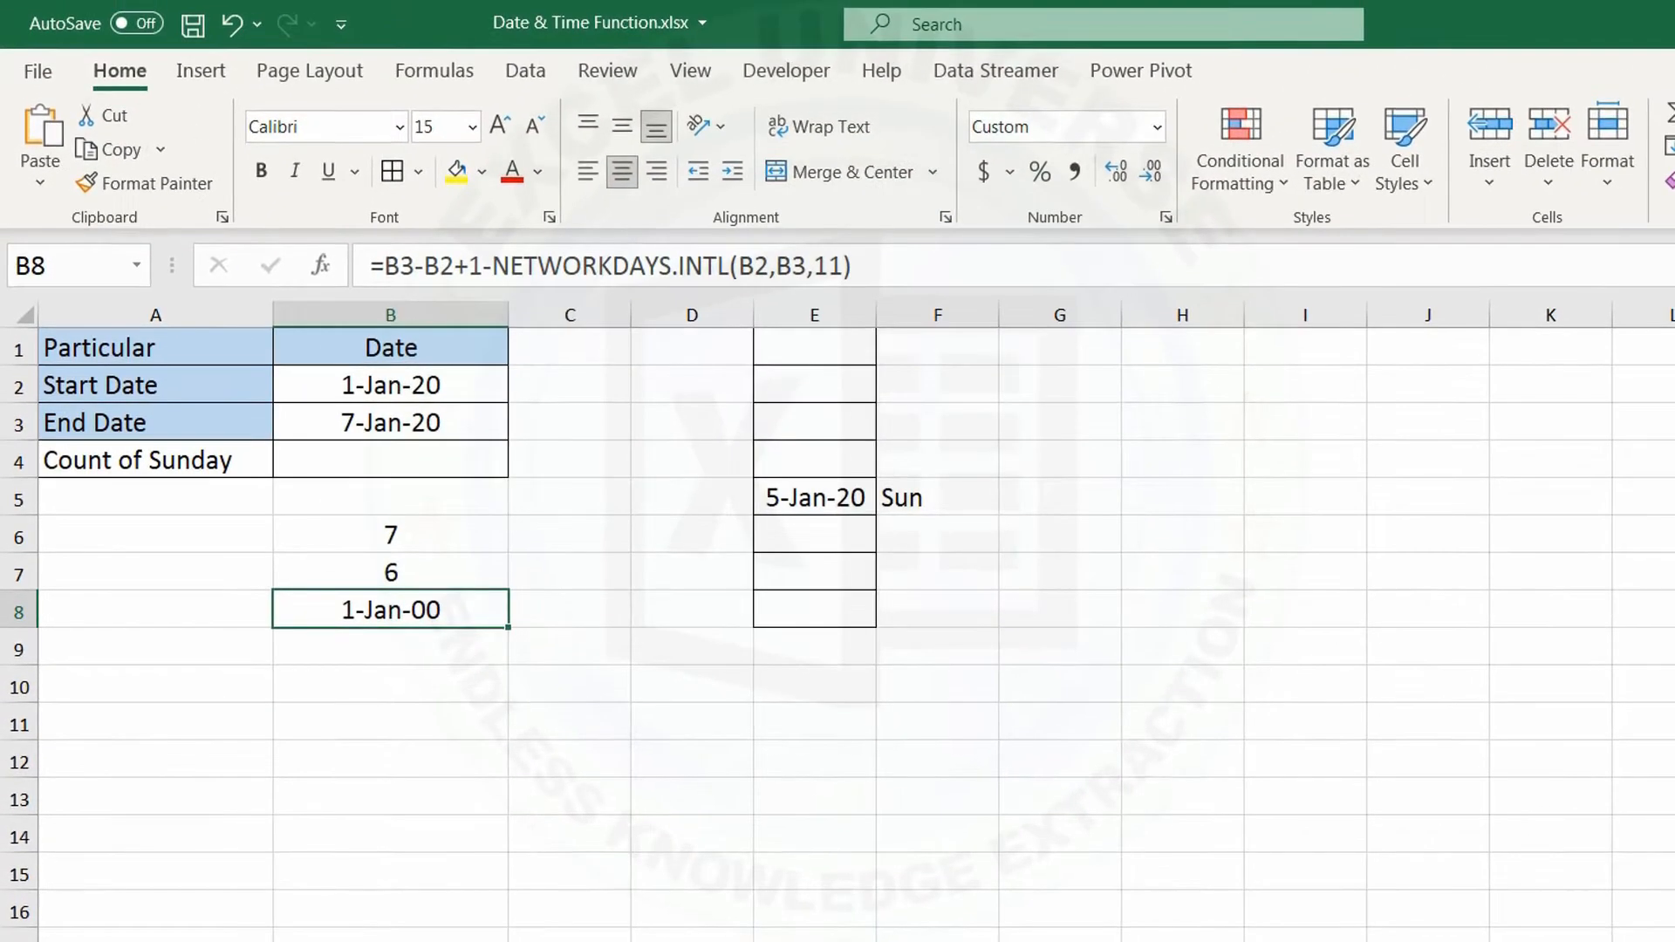
{"action": "left_click", "coordinate": [1155, 127]}
{"action": "left_click", "coordinate": [1129, 187]}
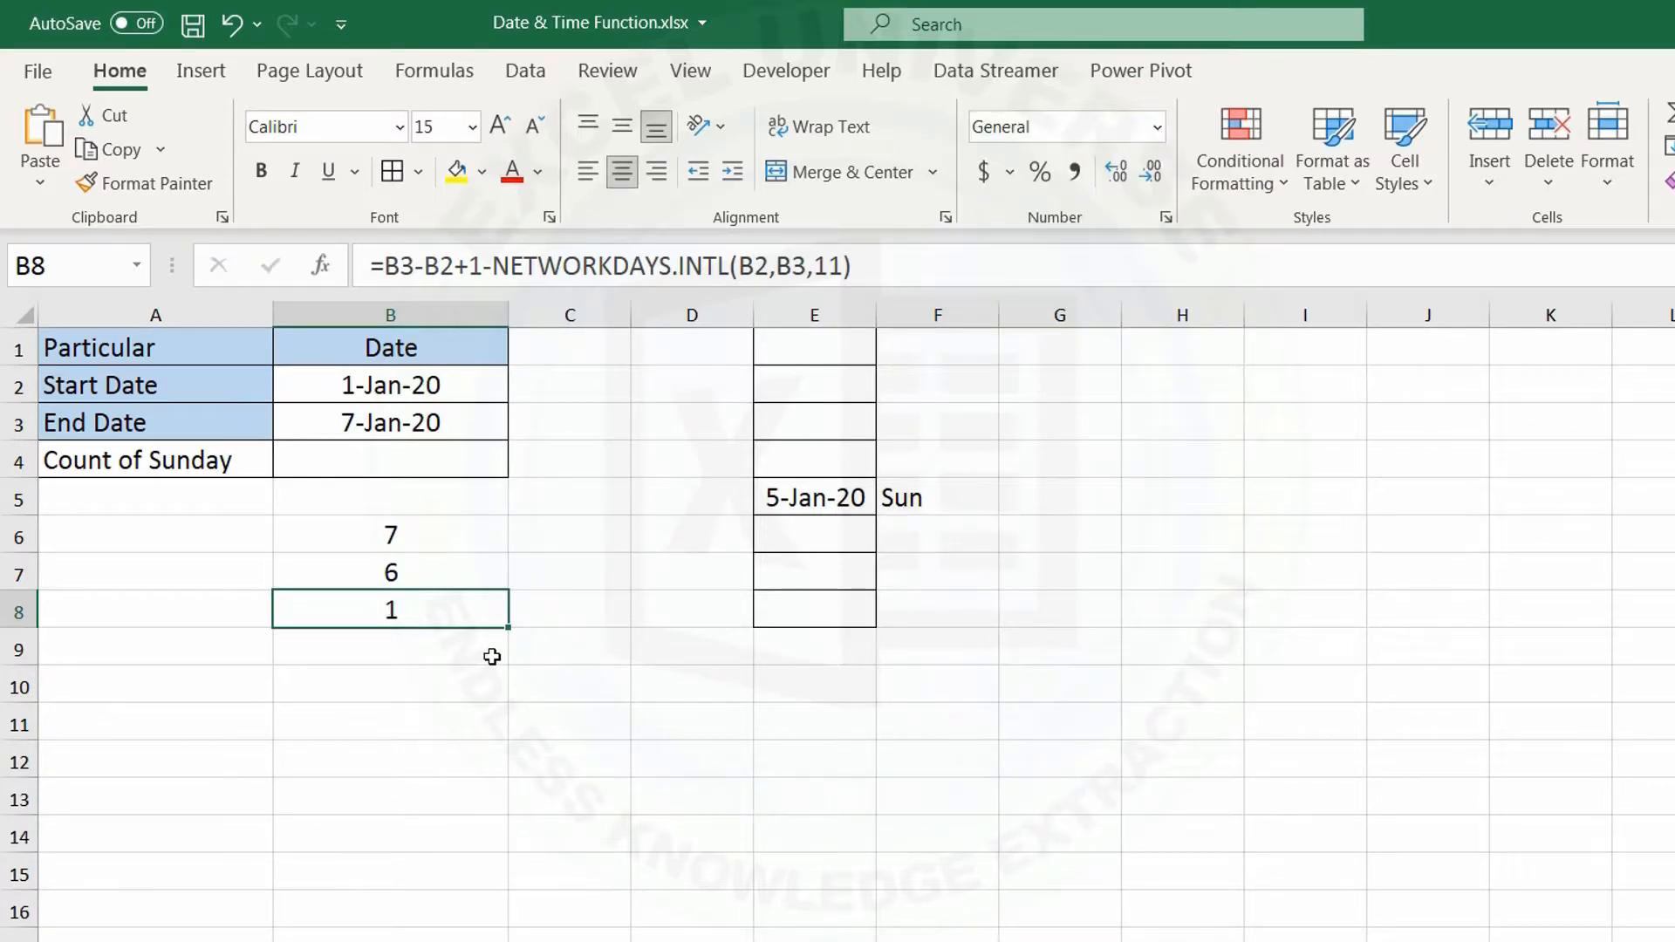
Step: Move the combined formula from B8 to the Count of Sunday cell B4 and clear the helper cells B5:B10
{"action": "key", "text": "ctrl+x"}
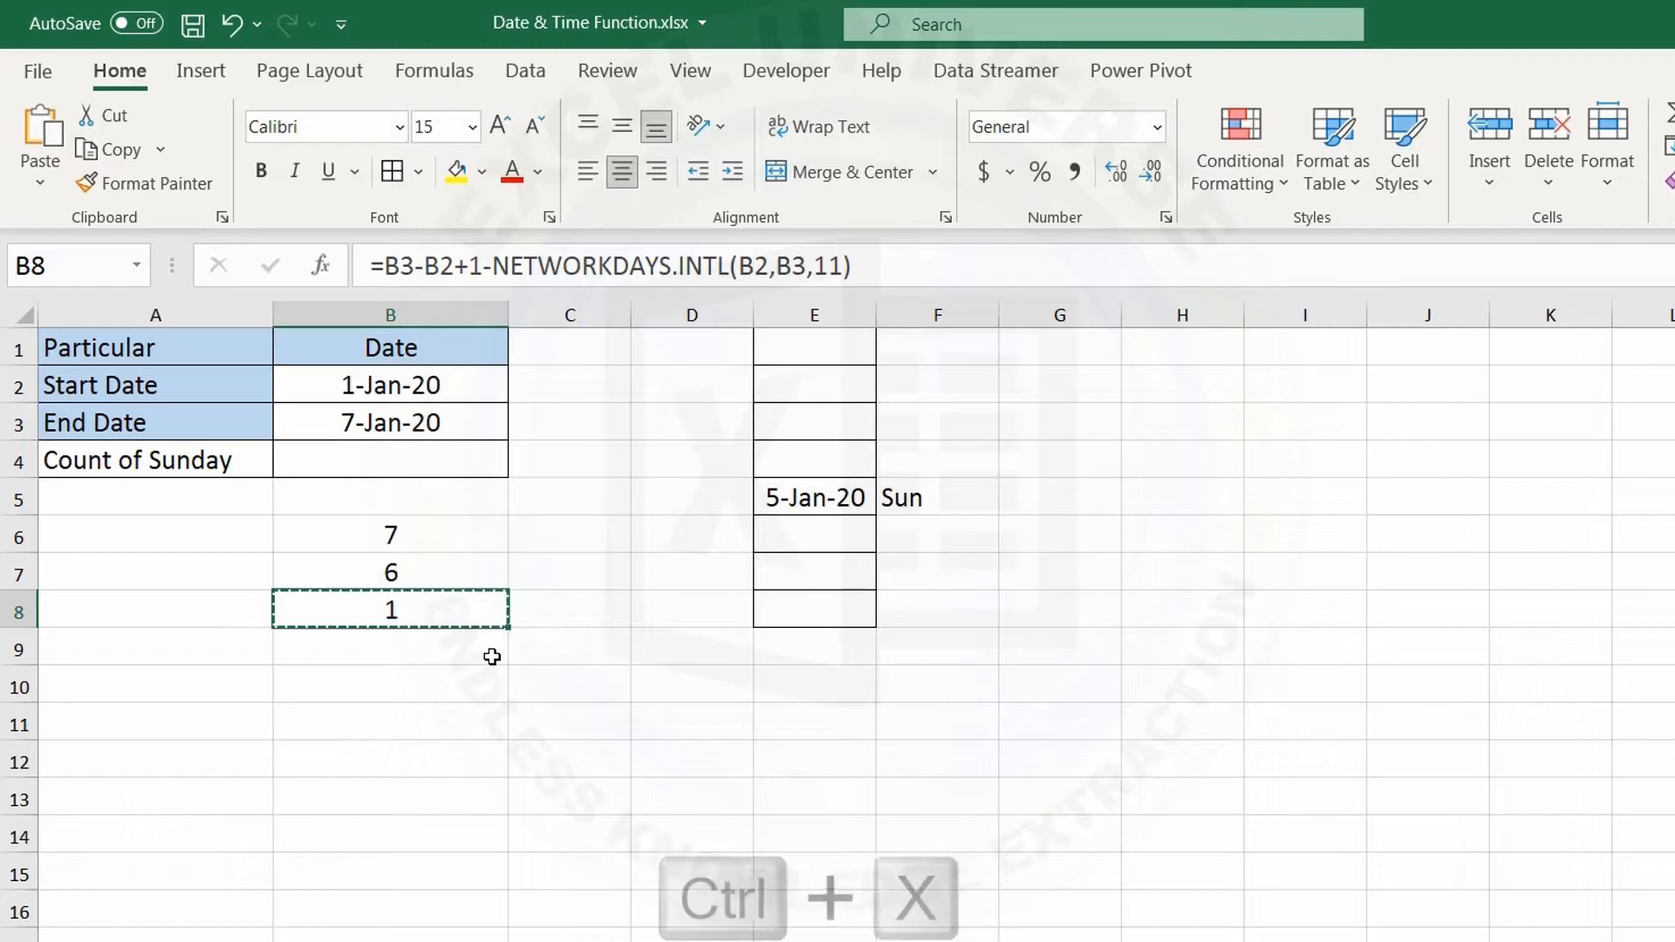
{"action": "left_click", "coordinate": [386, 462]}
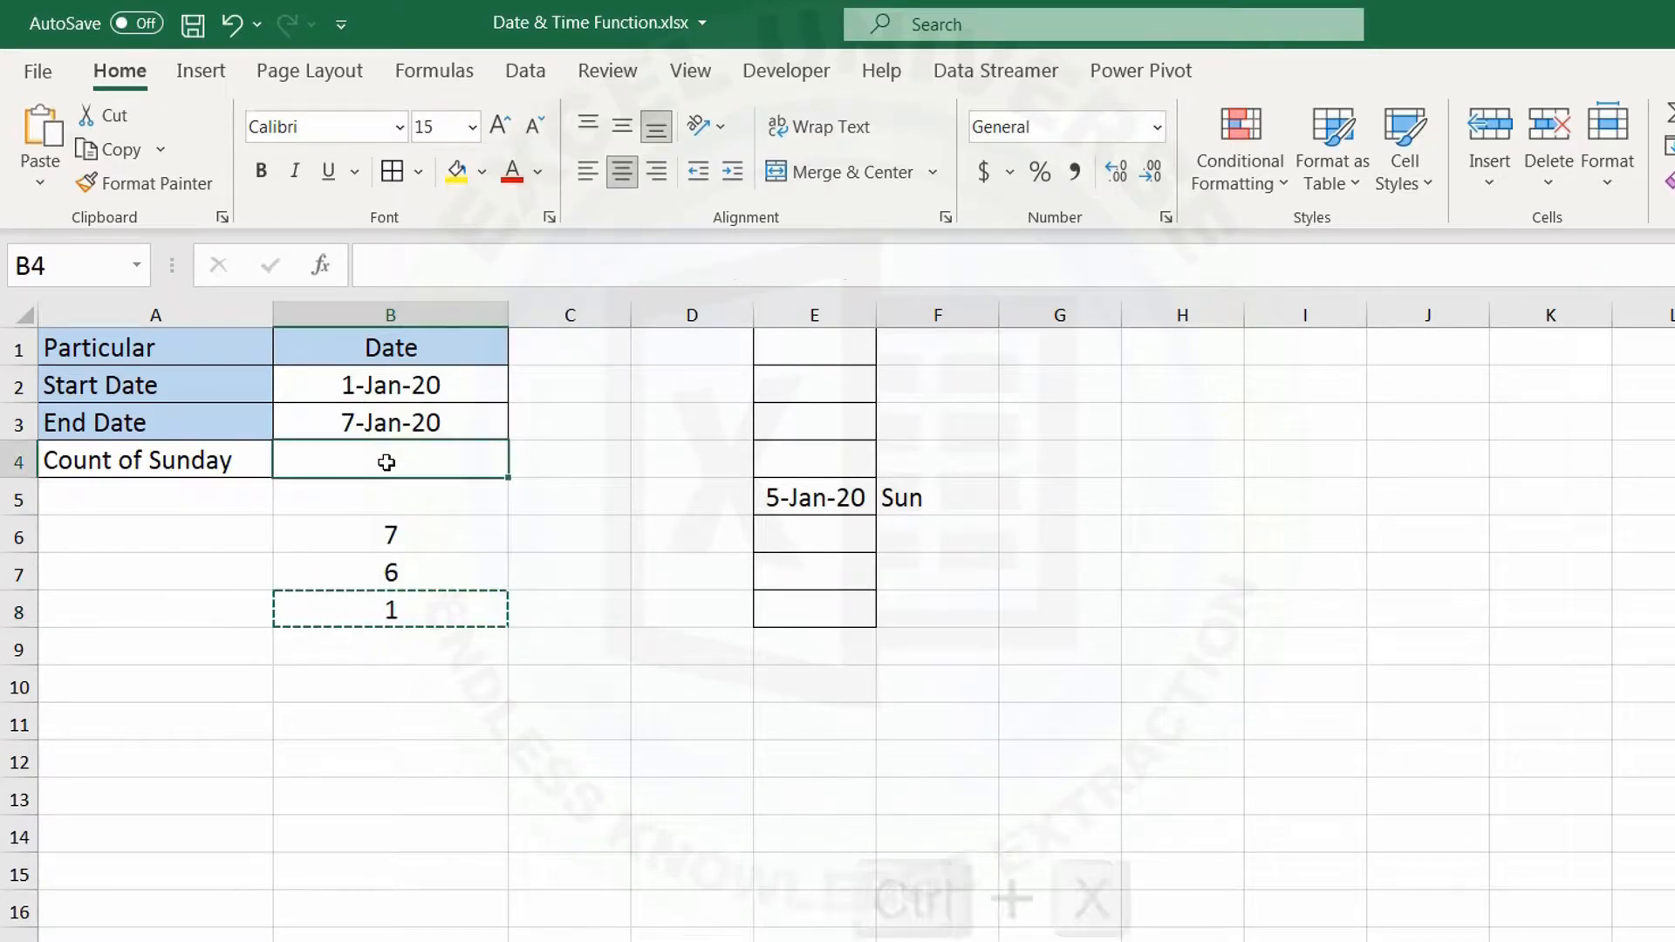
{"action": "key", "text": "ctrl+v"}
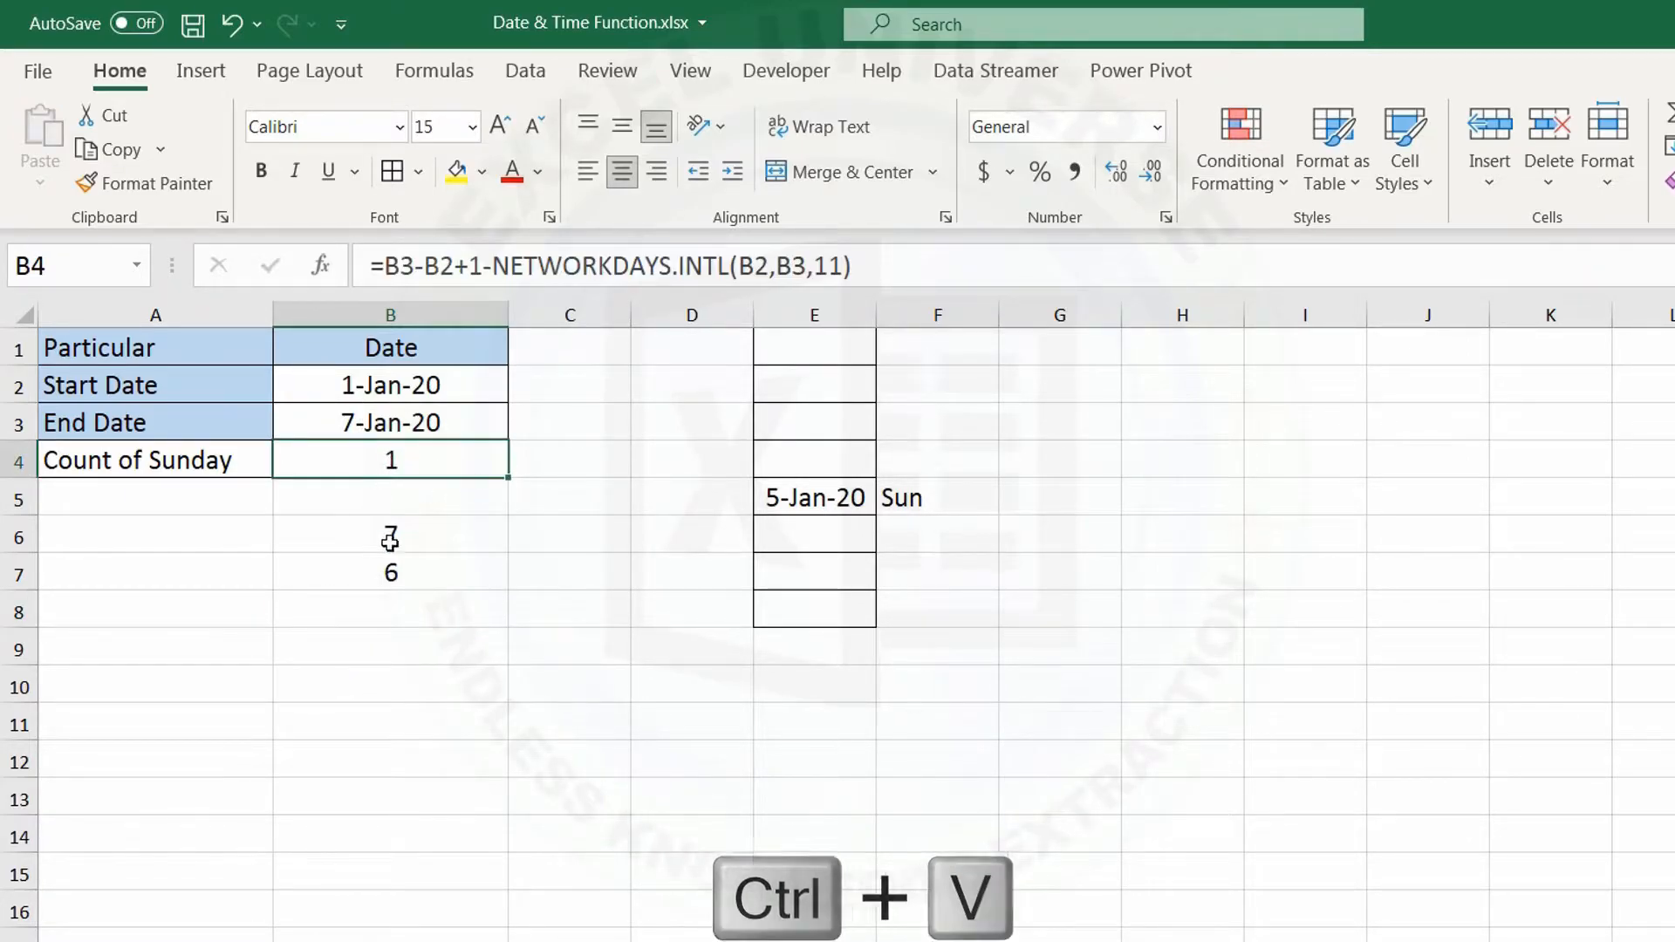
{"action": "left_click_drag", "start_coordinate": [389, 506], "coordinate": [382, 678]}
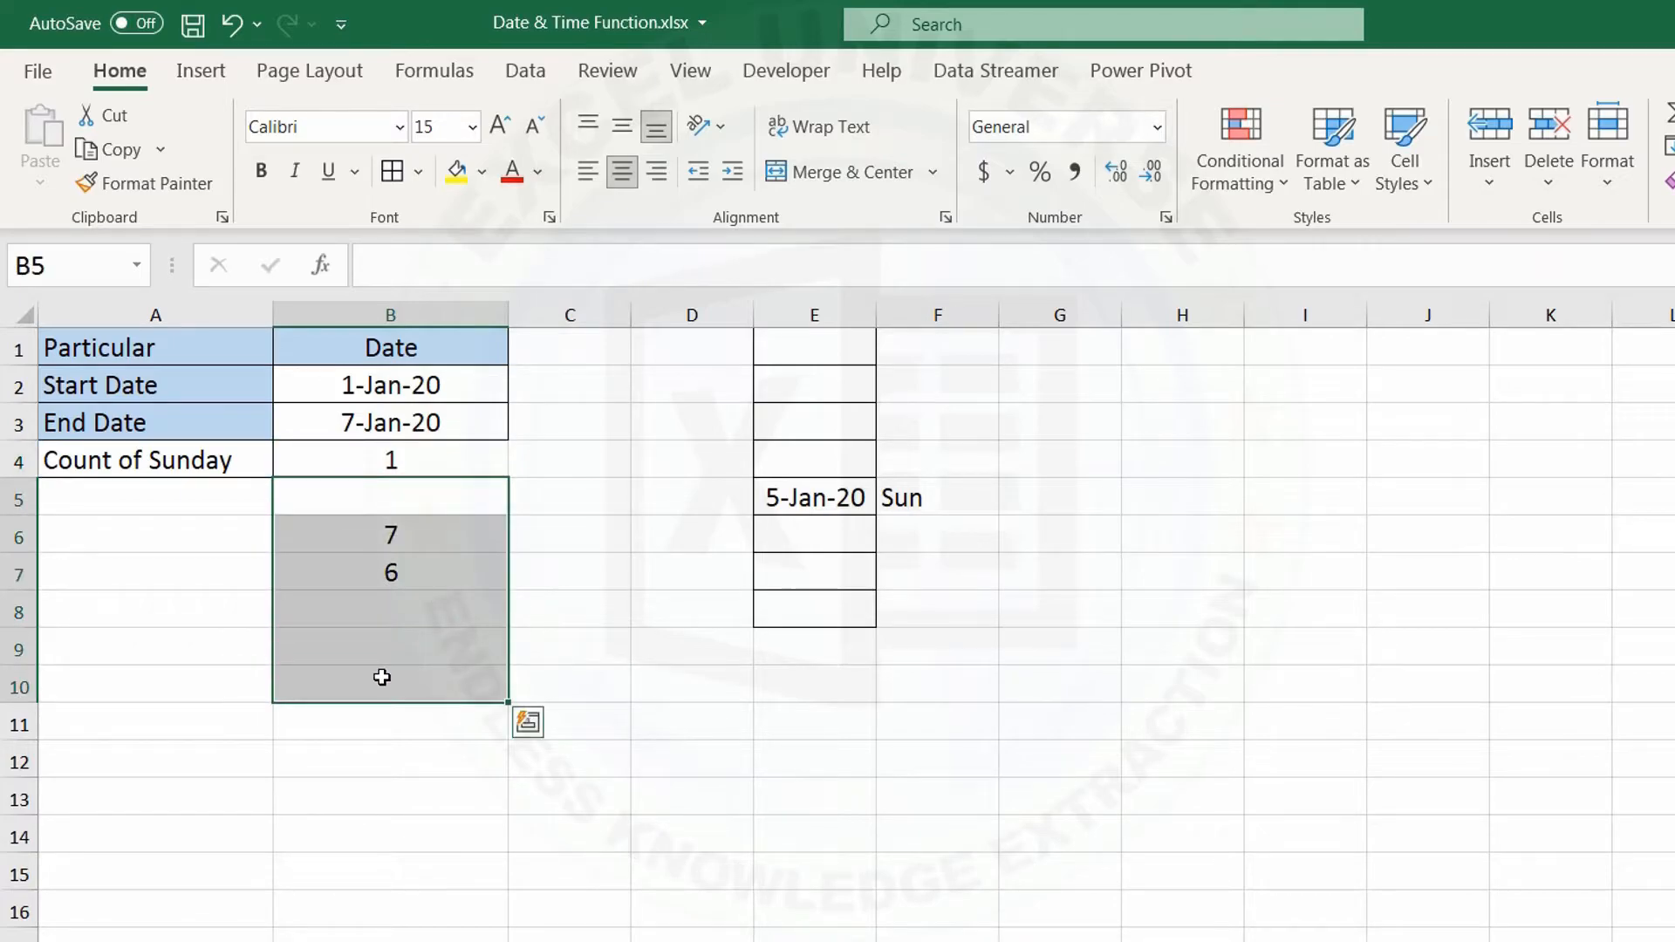
{"action": "key", "text": "Delete"}
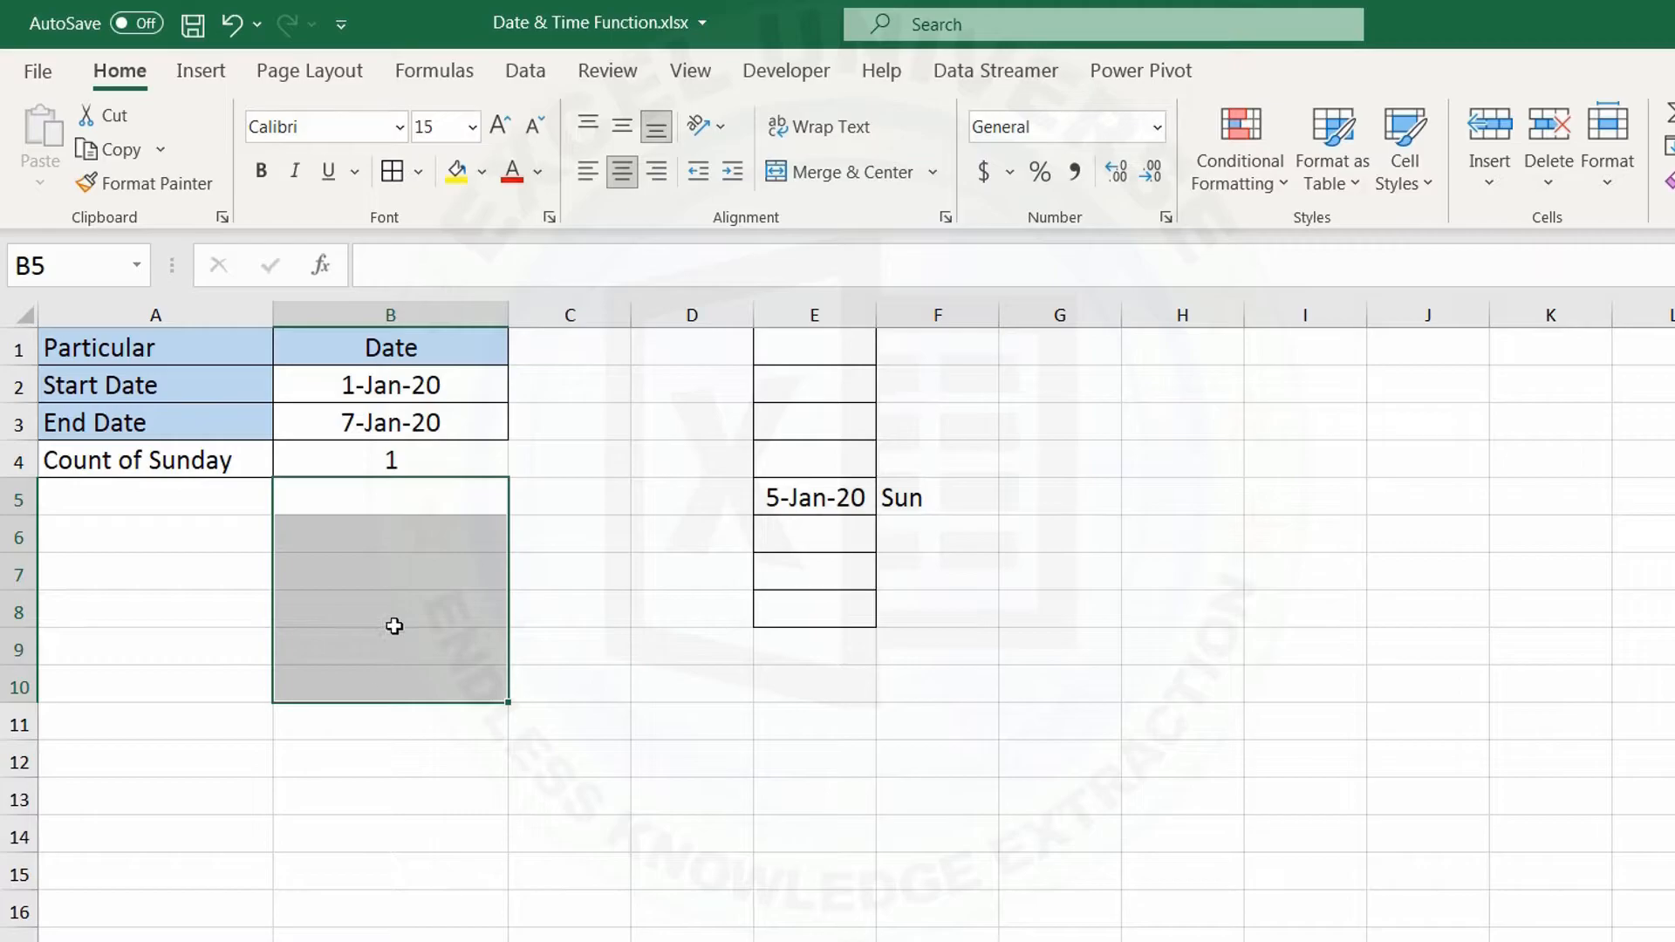
Step: Set the End Date in B3 to 31 December 2020
{"action": "left_click", "coordinate": [441, 426]}
{"action": "type", "text": "31"}
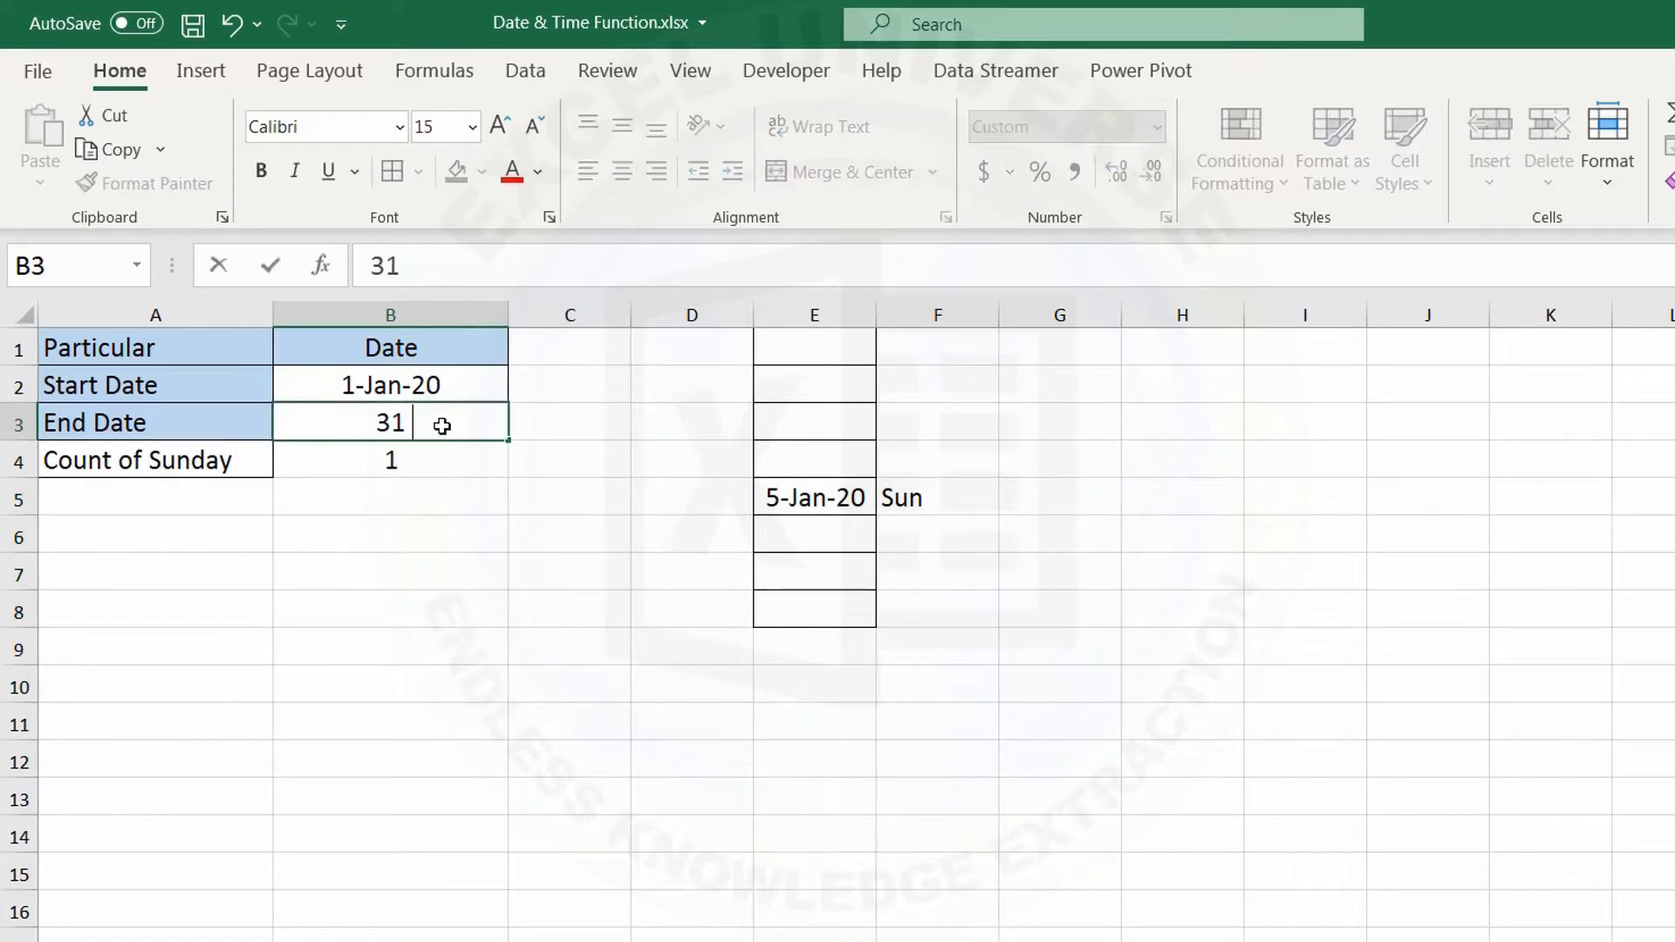
{"action": "type", "text": " Dec -2020"}
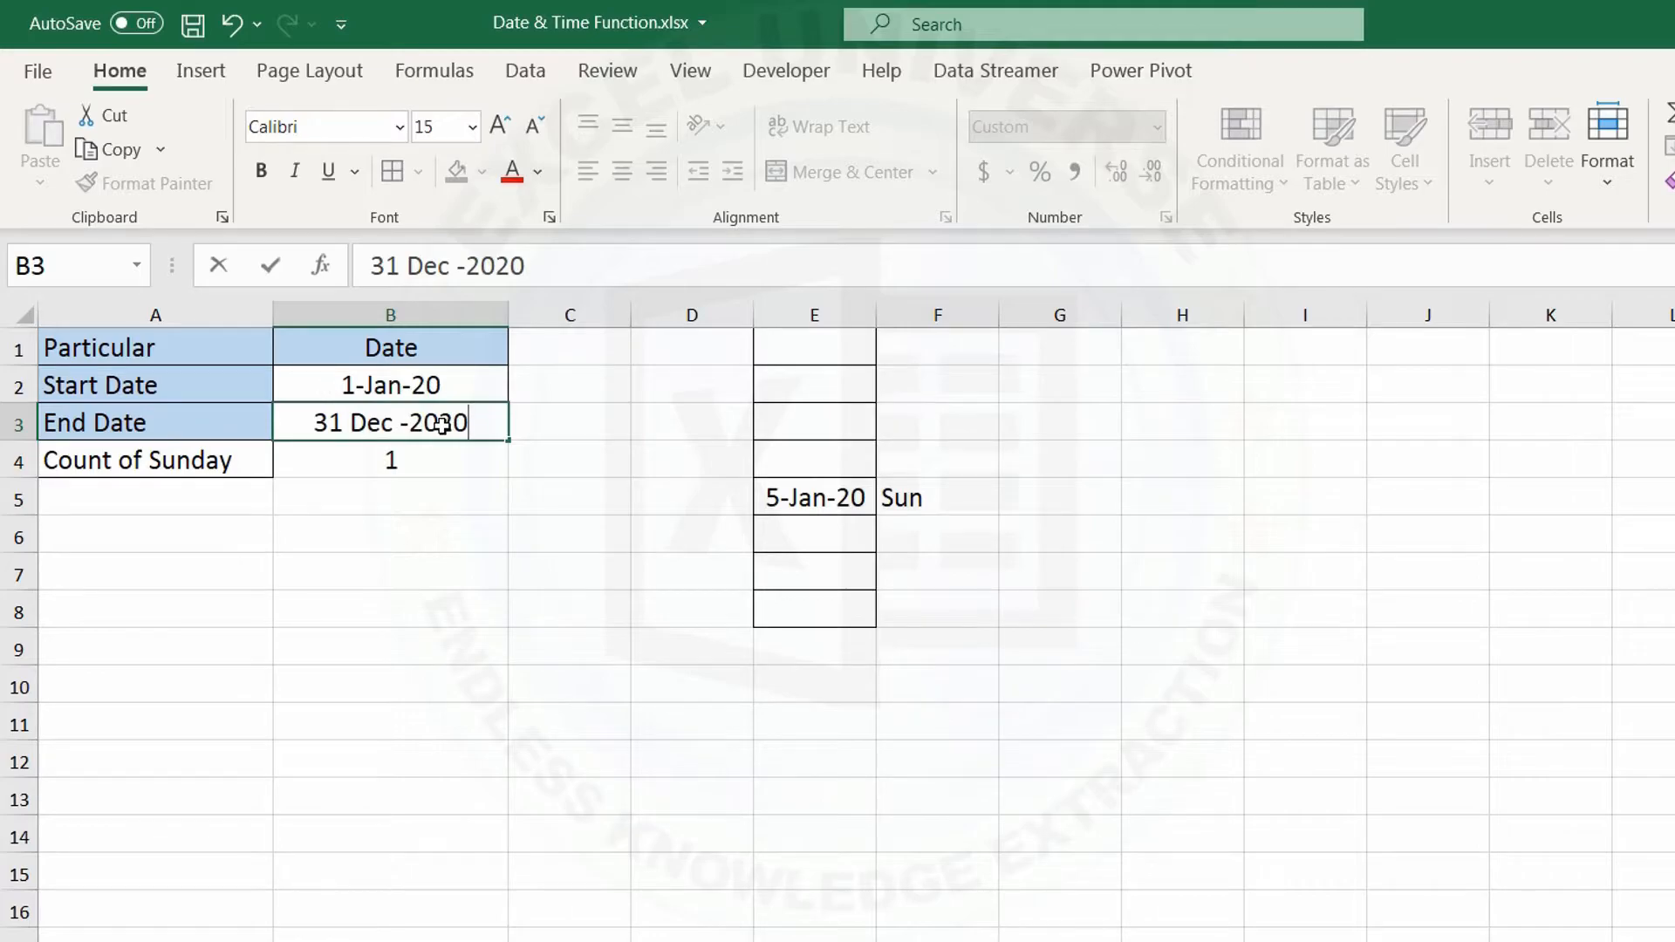
{"action": "key", "text": "Return"}
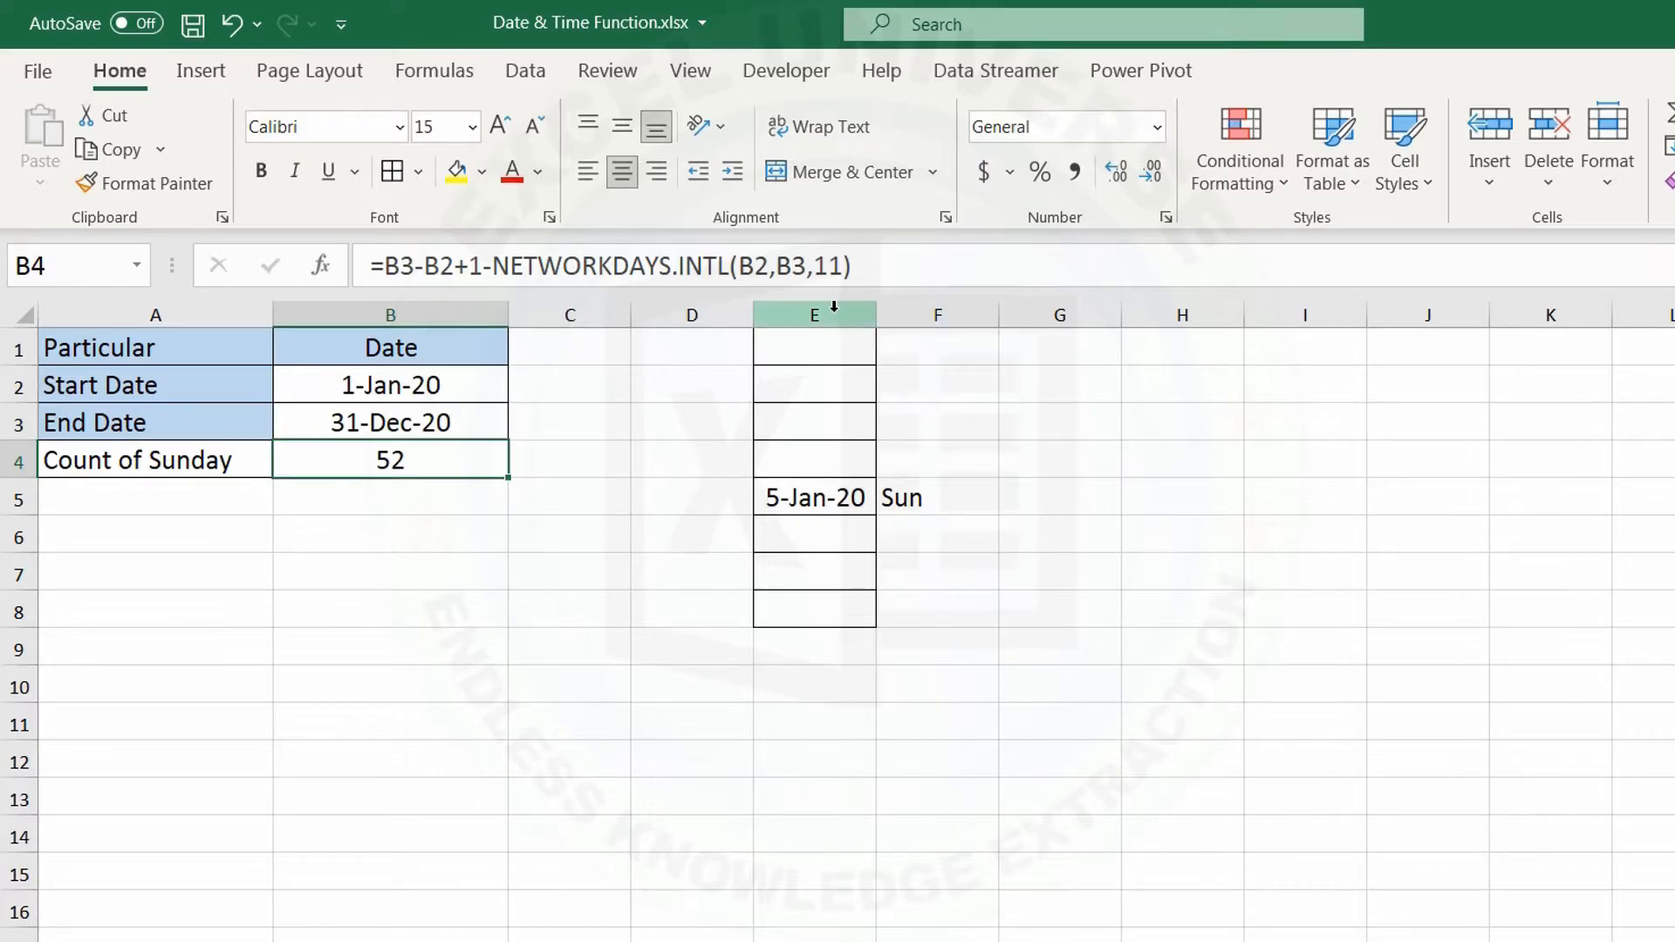
Step: Delete columns E and F, and review the dates in B2:B3 and the Sunday count formula in B4
{"action": "left_click_drag", "start_coordinate": [831, 307], "coordinate": [897, 310]}
{"action": "key", "text": "ctrl+minus"}
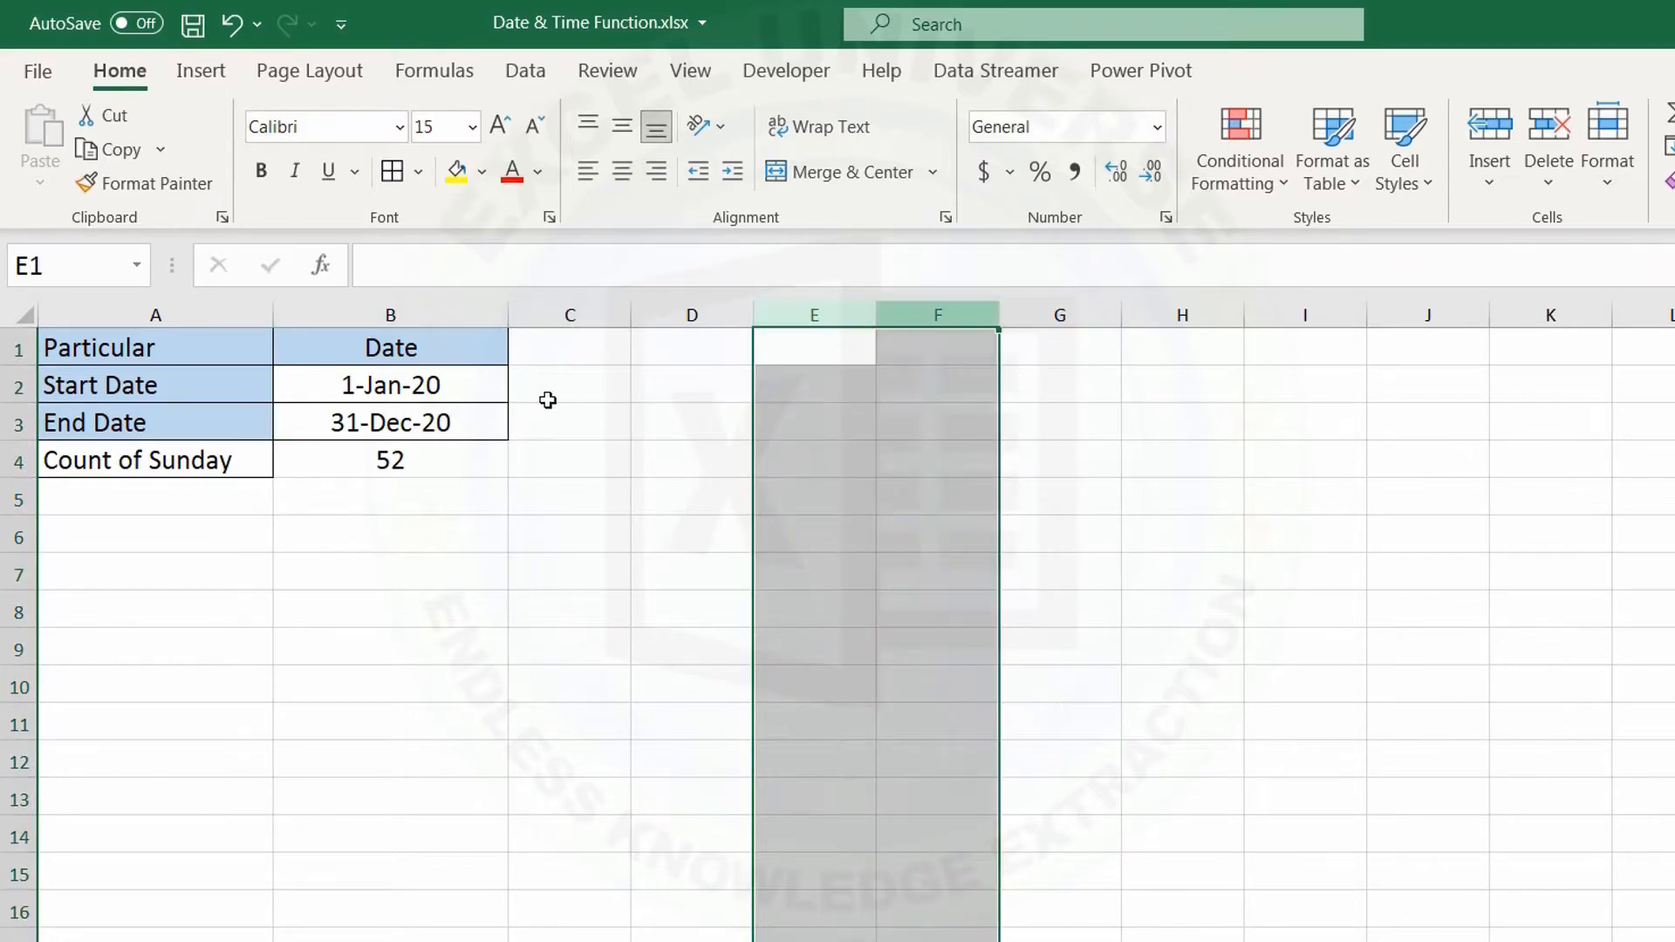
{"action": "left_click_drag", "start_coordinate": [418, 393], "coordinate": [436, 427]}
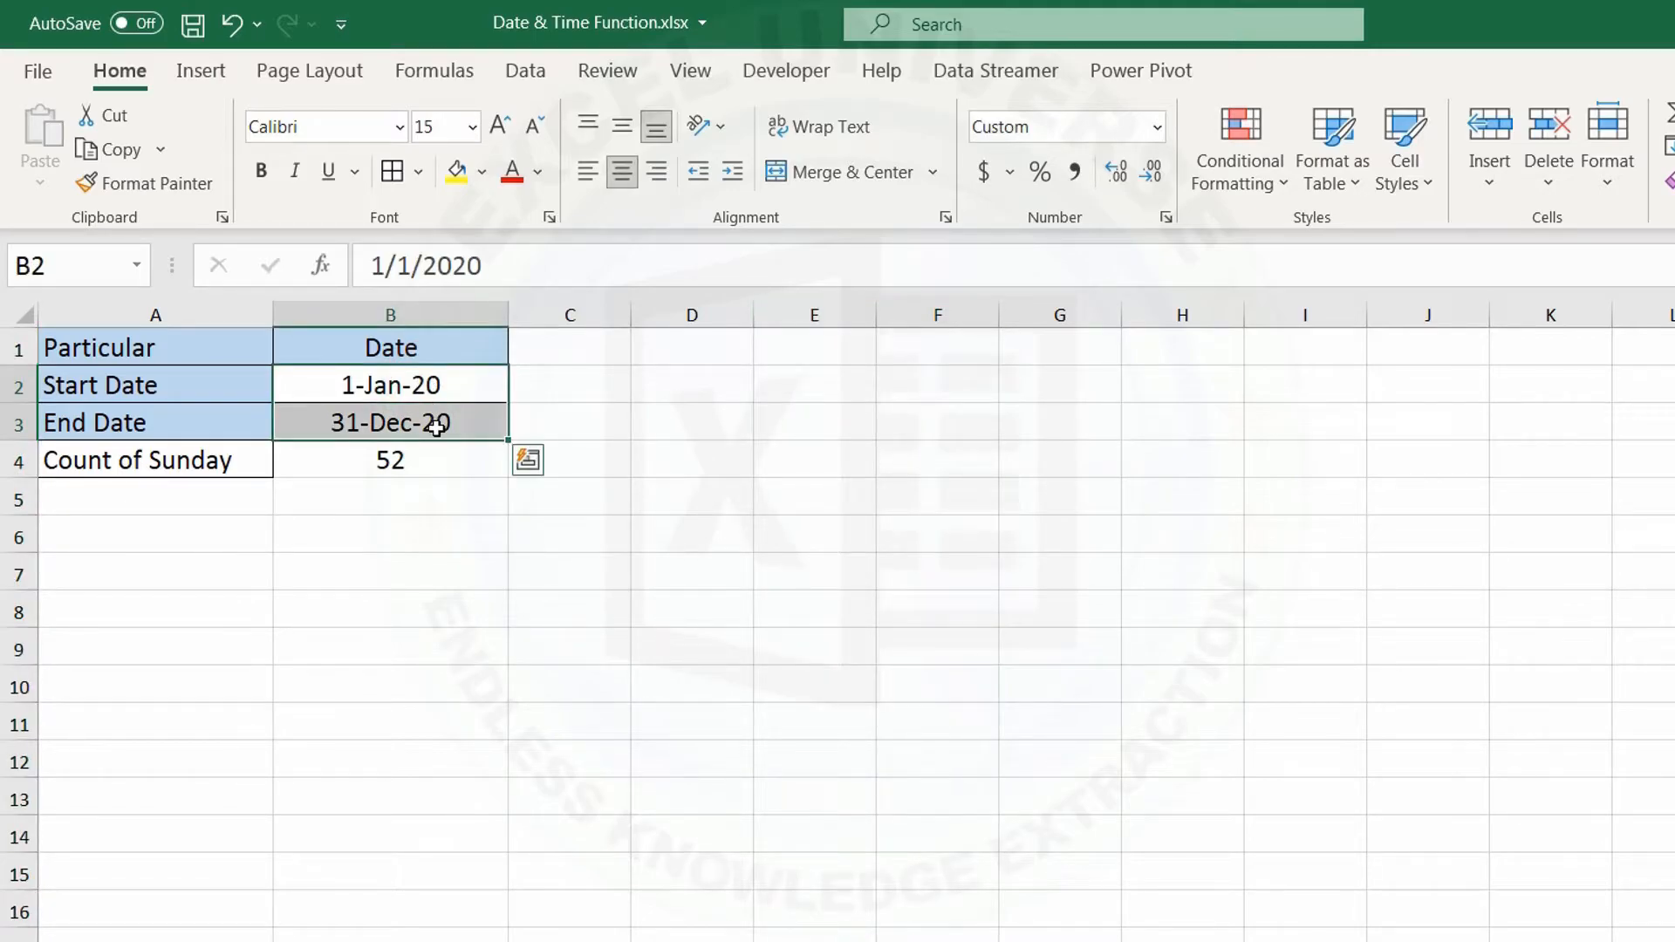
{"action": "left_click", "coordinate": [412, 460]}
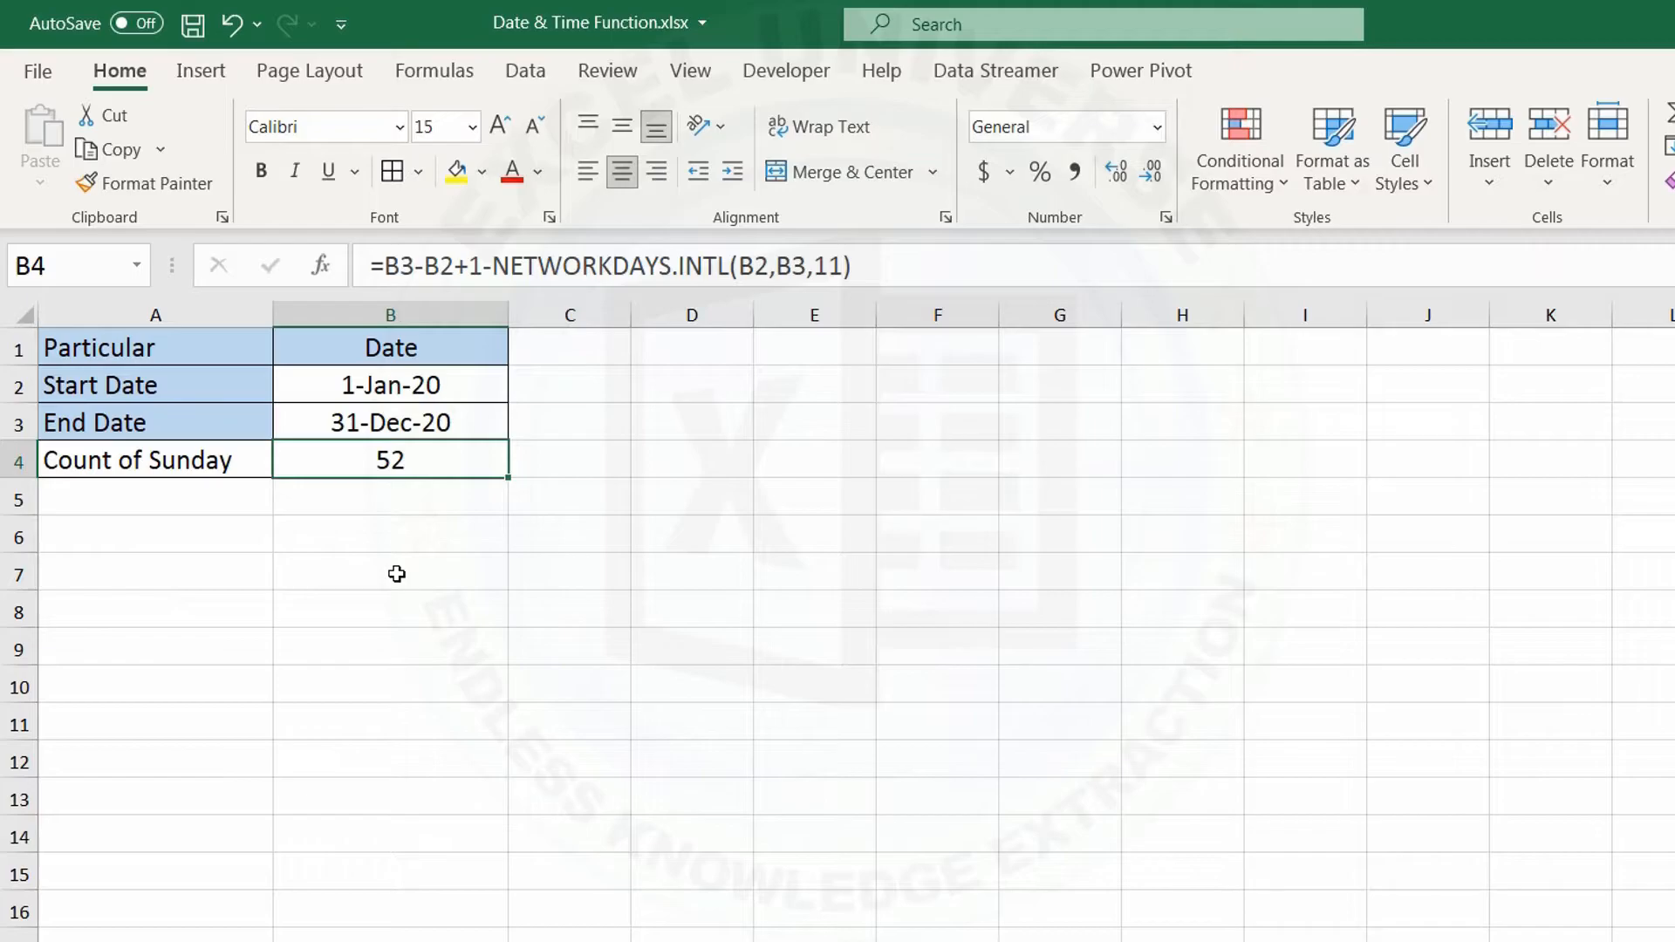
Step: Examine the weekend argument options of NETWORKDAYS.INTL in a trial formula in B7 with blank dates, and discard the entry
{"action": "left_click", "coordinate": [397, 574]}
{"action": "type", "text": "=net"}
{"action": "key", "text": "Down"}
{"action": "key", "text": "Tab"}
{"action": "type", "text": ",,"}
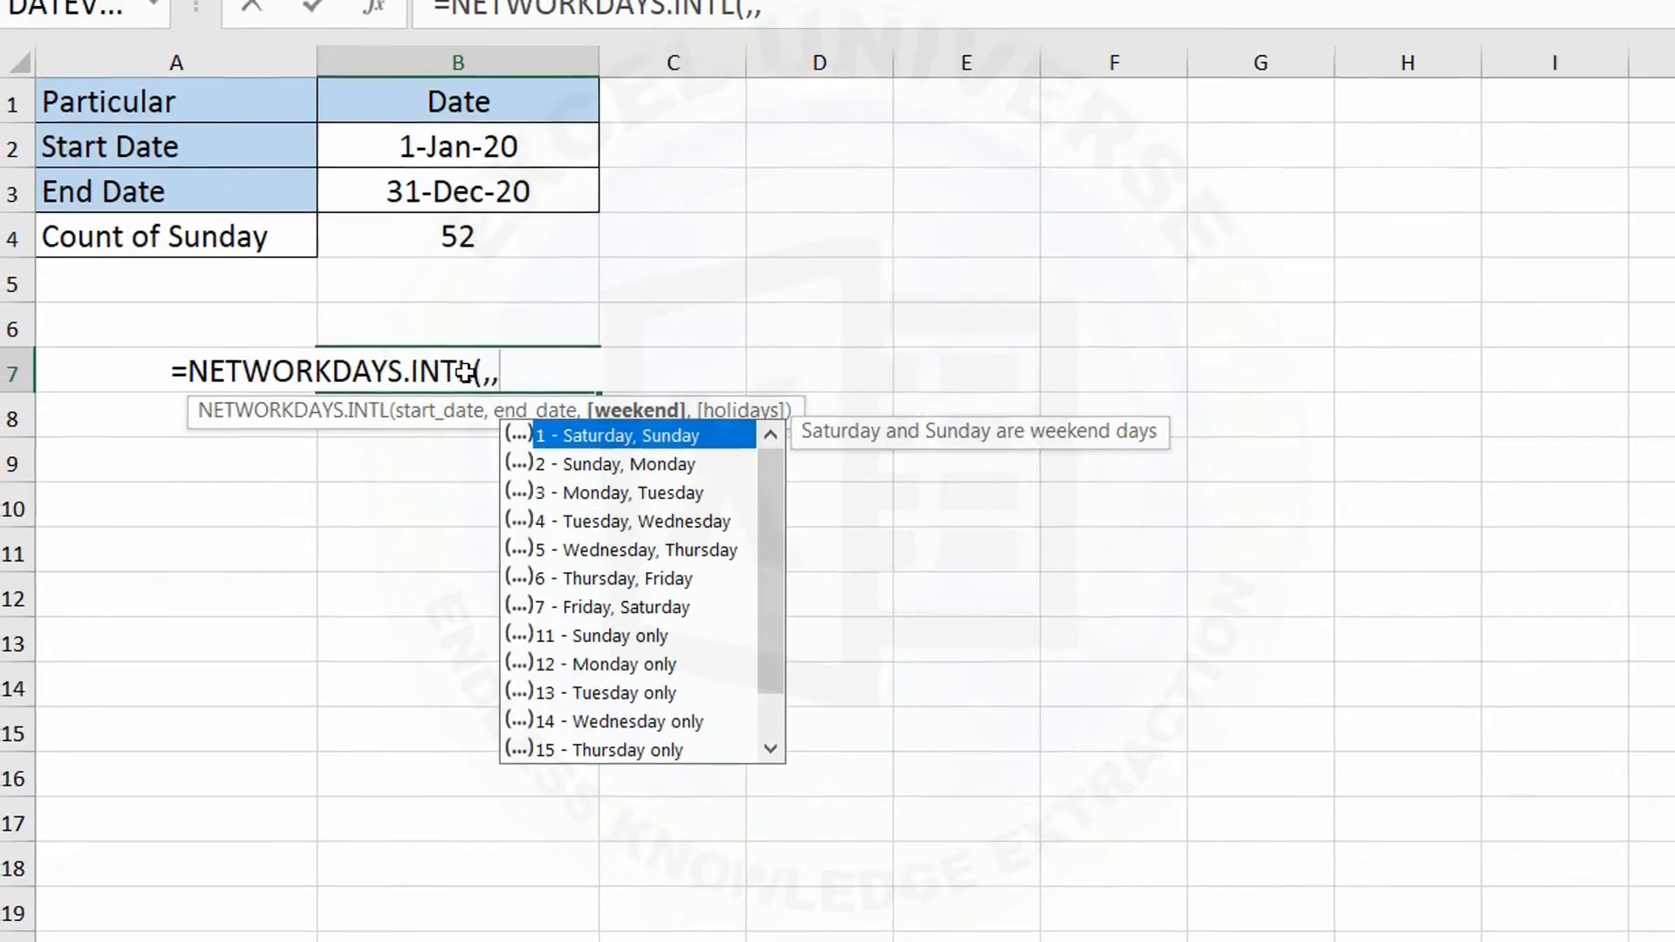
{"action": "key", "text": "Escape"}
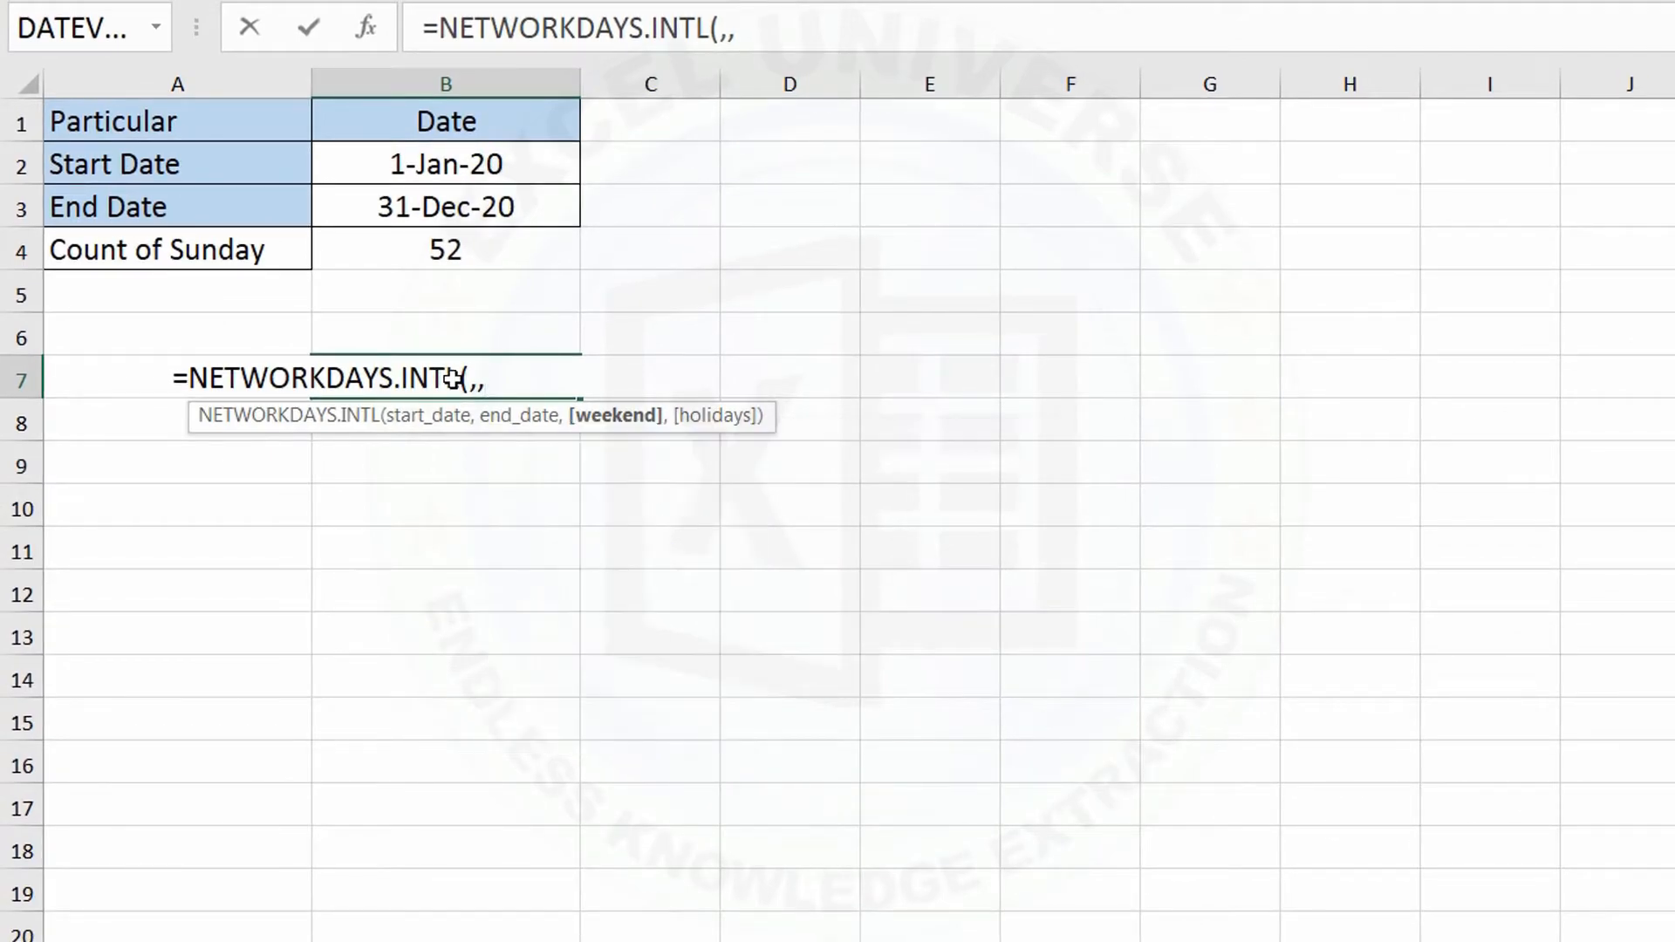
{"action": "key", "text": "Escape"}
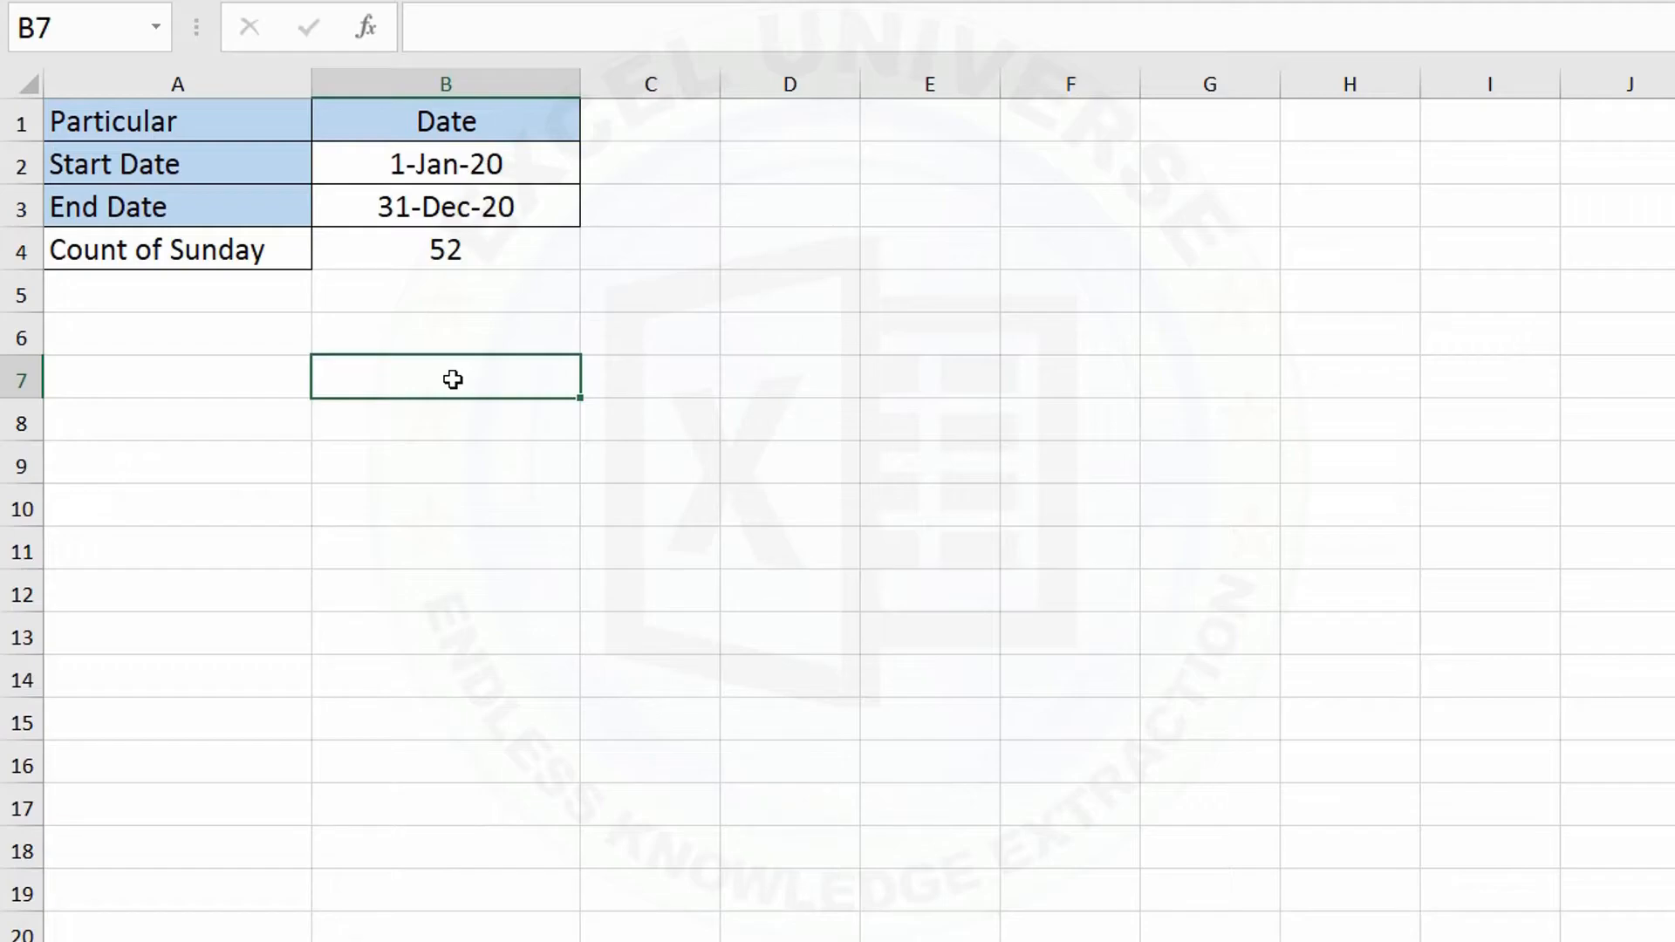
Step: Enter Mon in F1 and fill the weekday names down to Sun in F7
{"action": "left_click", "coordinate": [1064, 129]}
{"action": "type", "text": "Mon"}
{"action": "key", "text": "Return"}
{"action": "left_click", "coordinate": [1082, 129]}
{"action": "left_click_drag", "start_coordinate": [1137, 140], "coordinate": [1136, 387]}
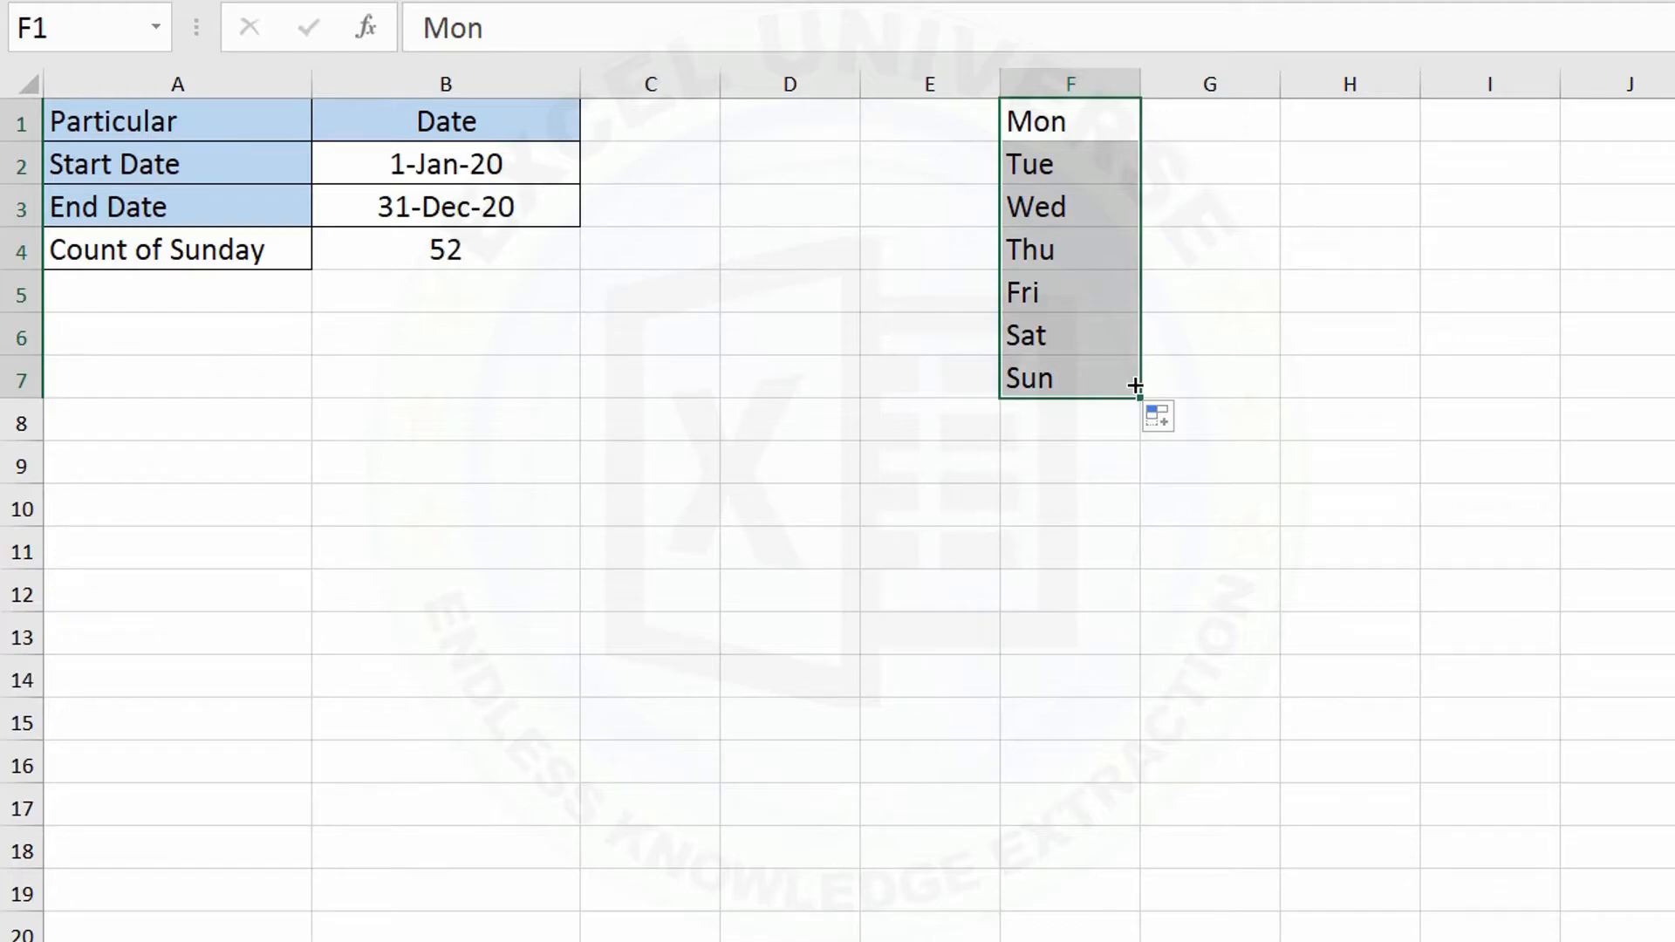
Step: Enter 1 in G1 beside Mon and 0 in G2 beside Tue
{"action": "key", "text": "Right"}
{"action": "type", "text": "1"}
{"action": "key", "text": "Return"}
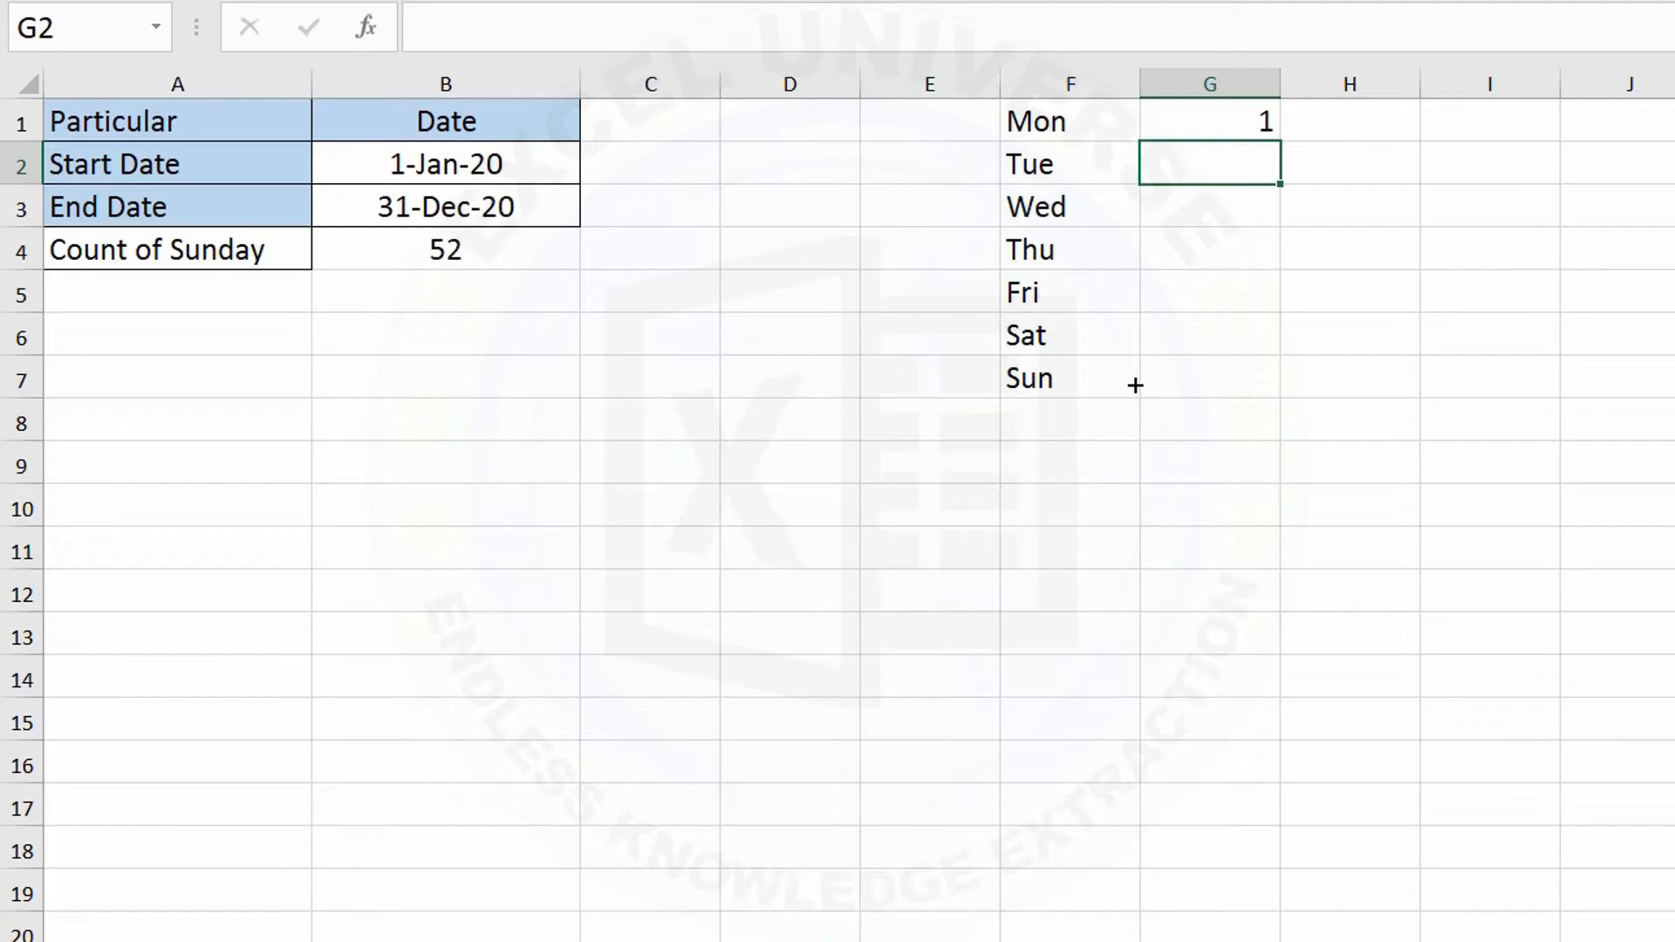
{"action": "type", "text": "0"}
{"action": "key", "text": "Return"}
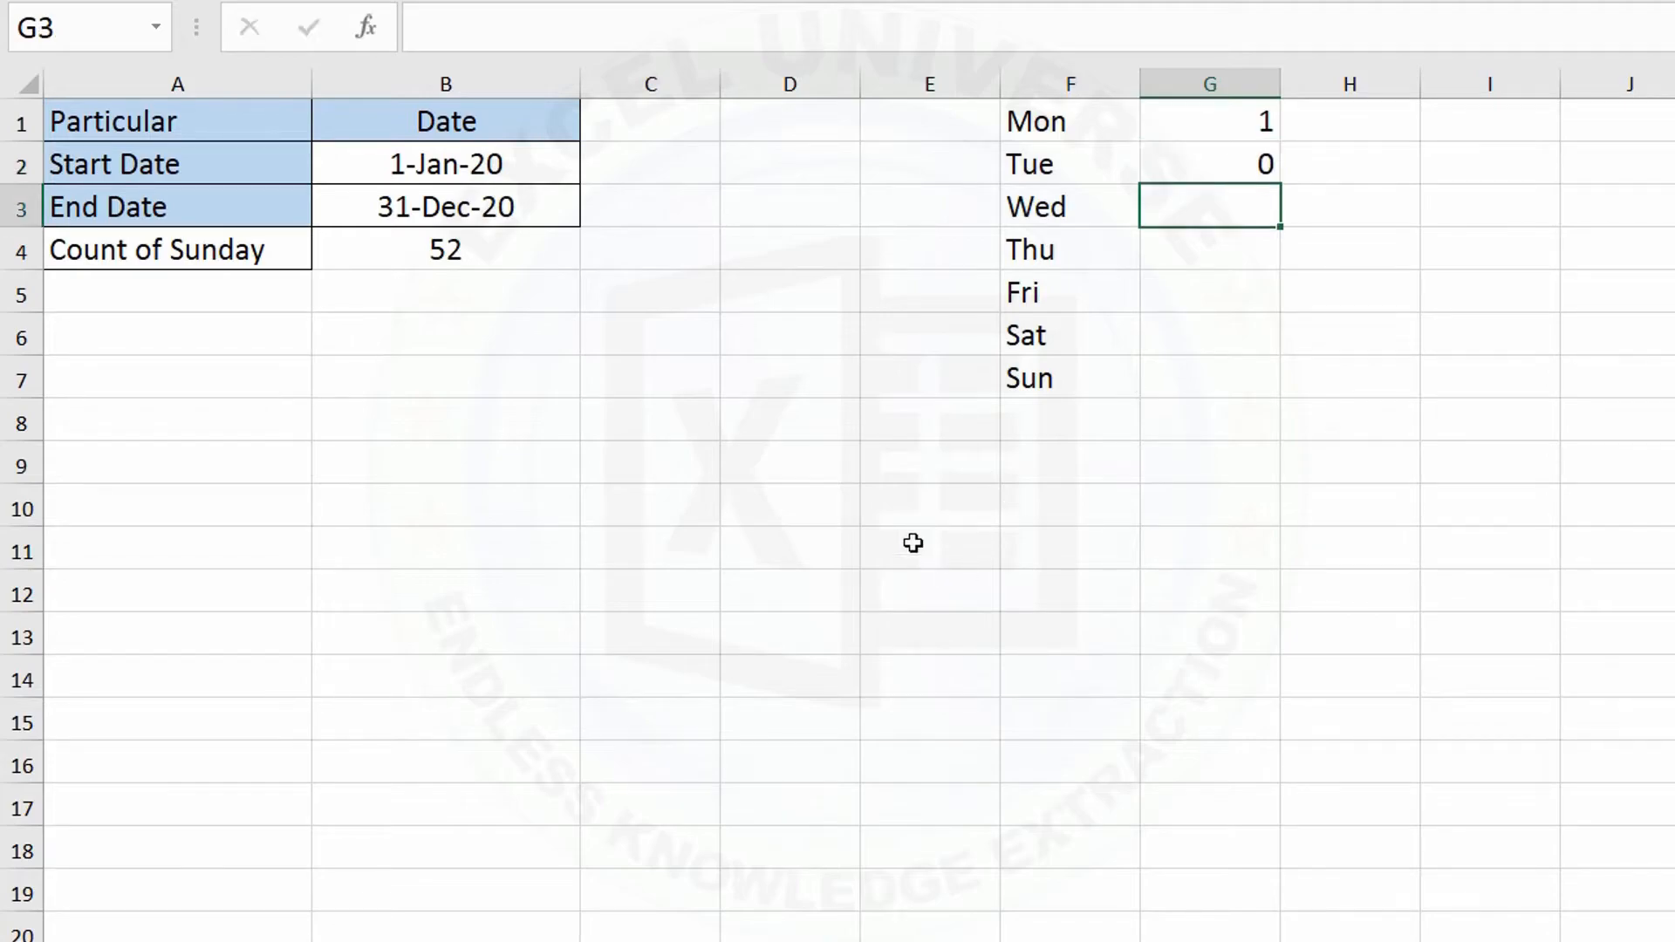
Step: Enter the dates 1 Jan in C8 and 7 Jan in C9, and format both as day-month-year dates
{"action": "left_click", "coordinate": [652, 404]}
{"action": "type", "text": "1 Jan"}
{"action": "key", "text": "Return"}
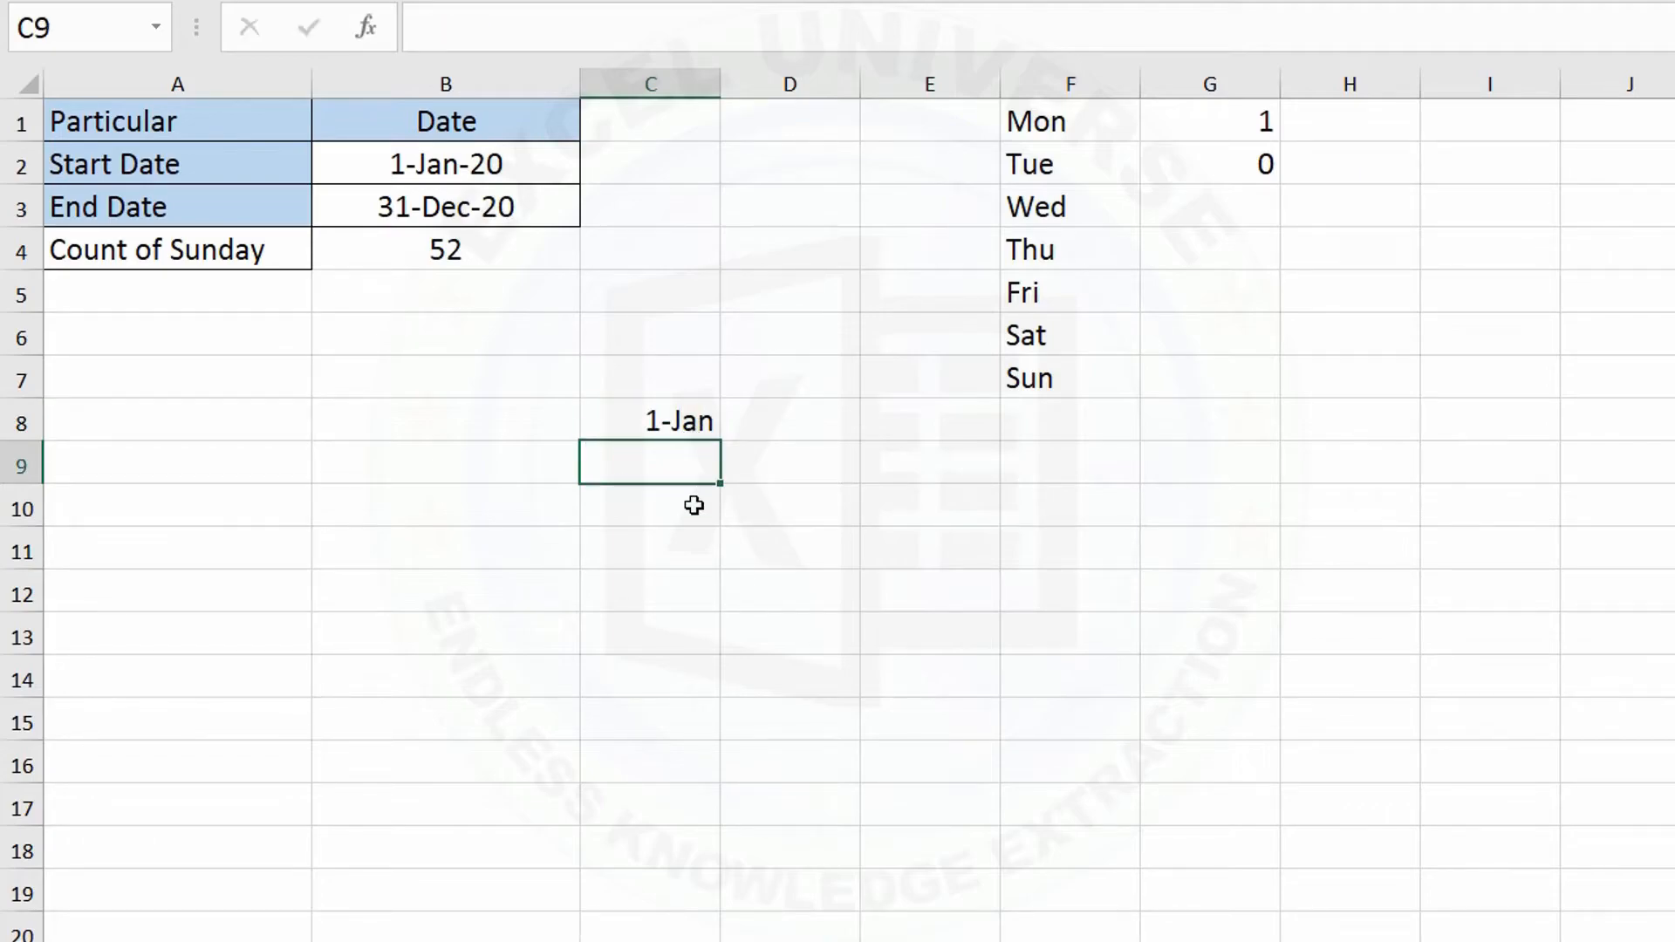
{"action": "type", "text": "7 Jan"}
{"action": "key", "text": "Return"}
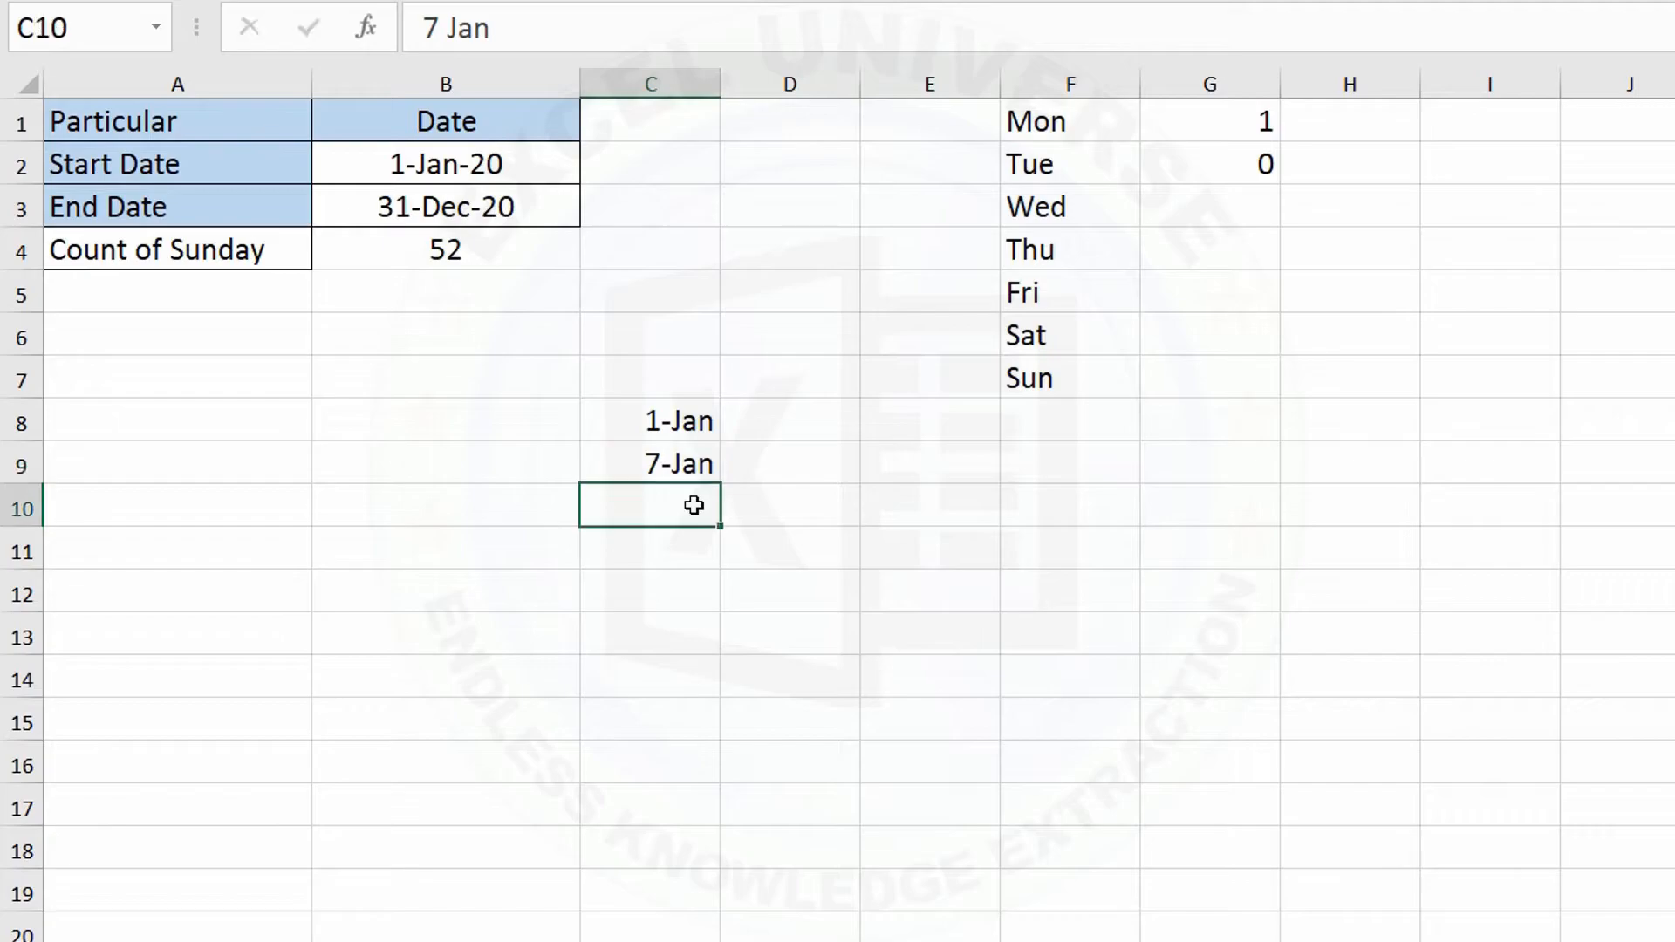
{"action": "key", "text": "Up"}
{"action": "key", "text": "Up"}
{"action": "key", "text": "shift+Down"}
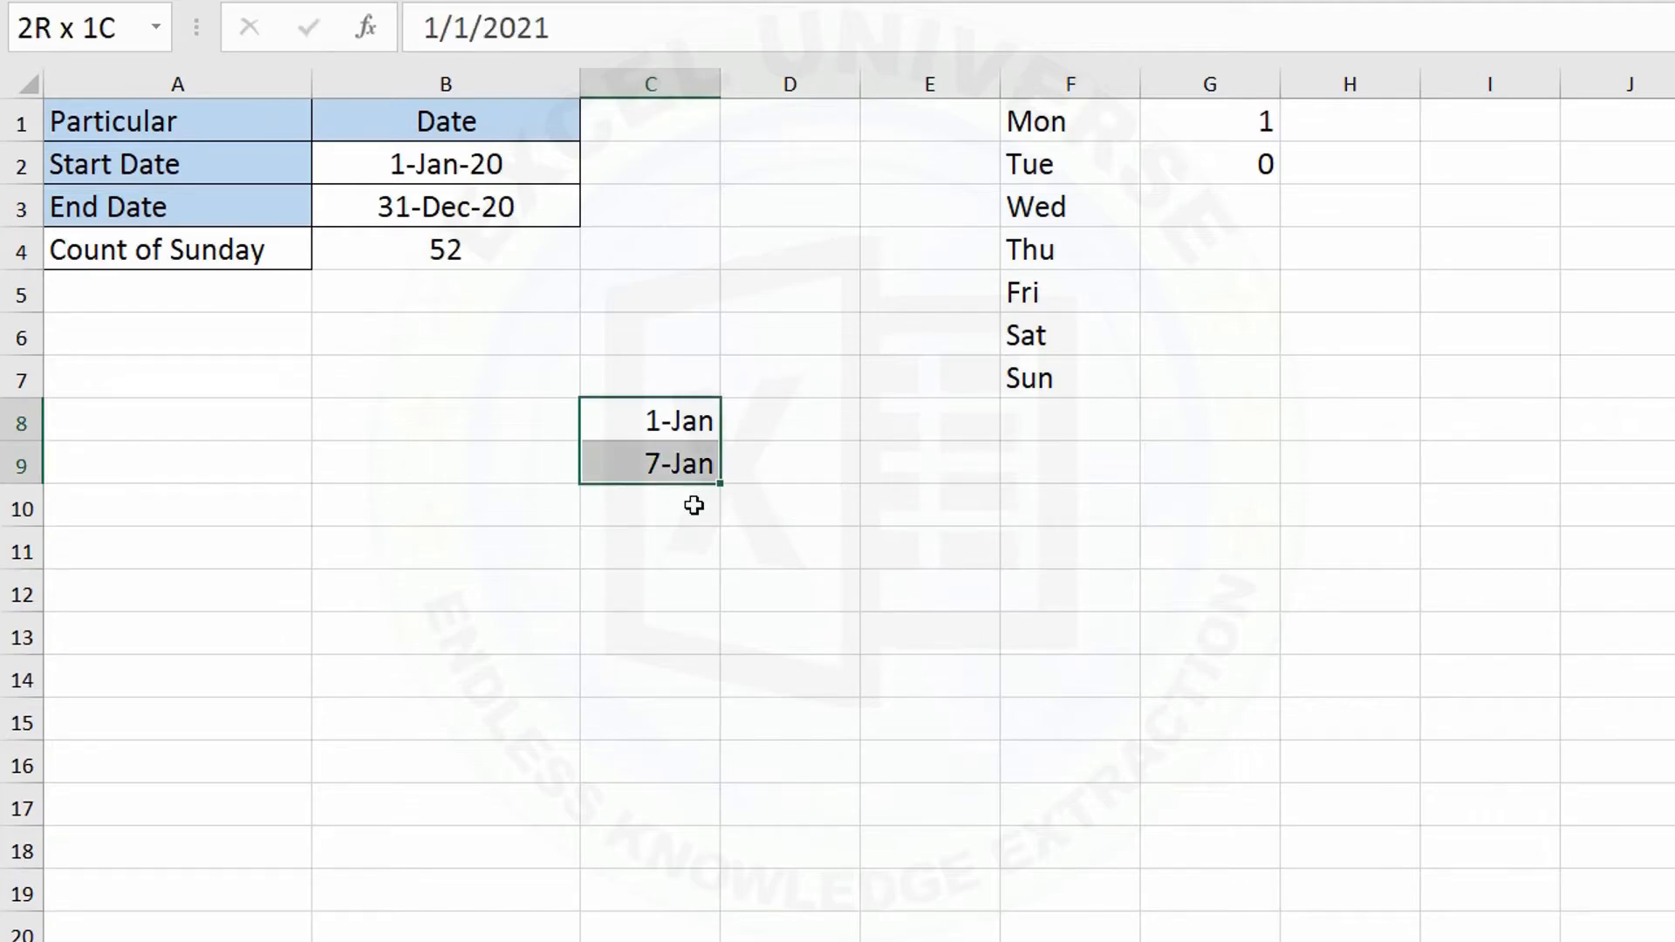
{"action": "key", "text": "ctrl+shift+3"}
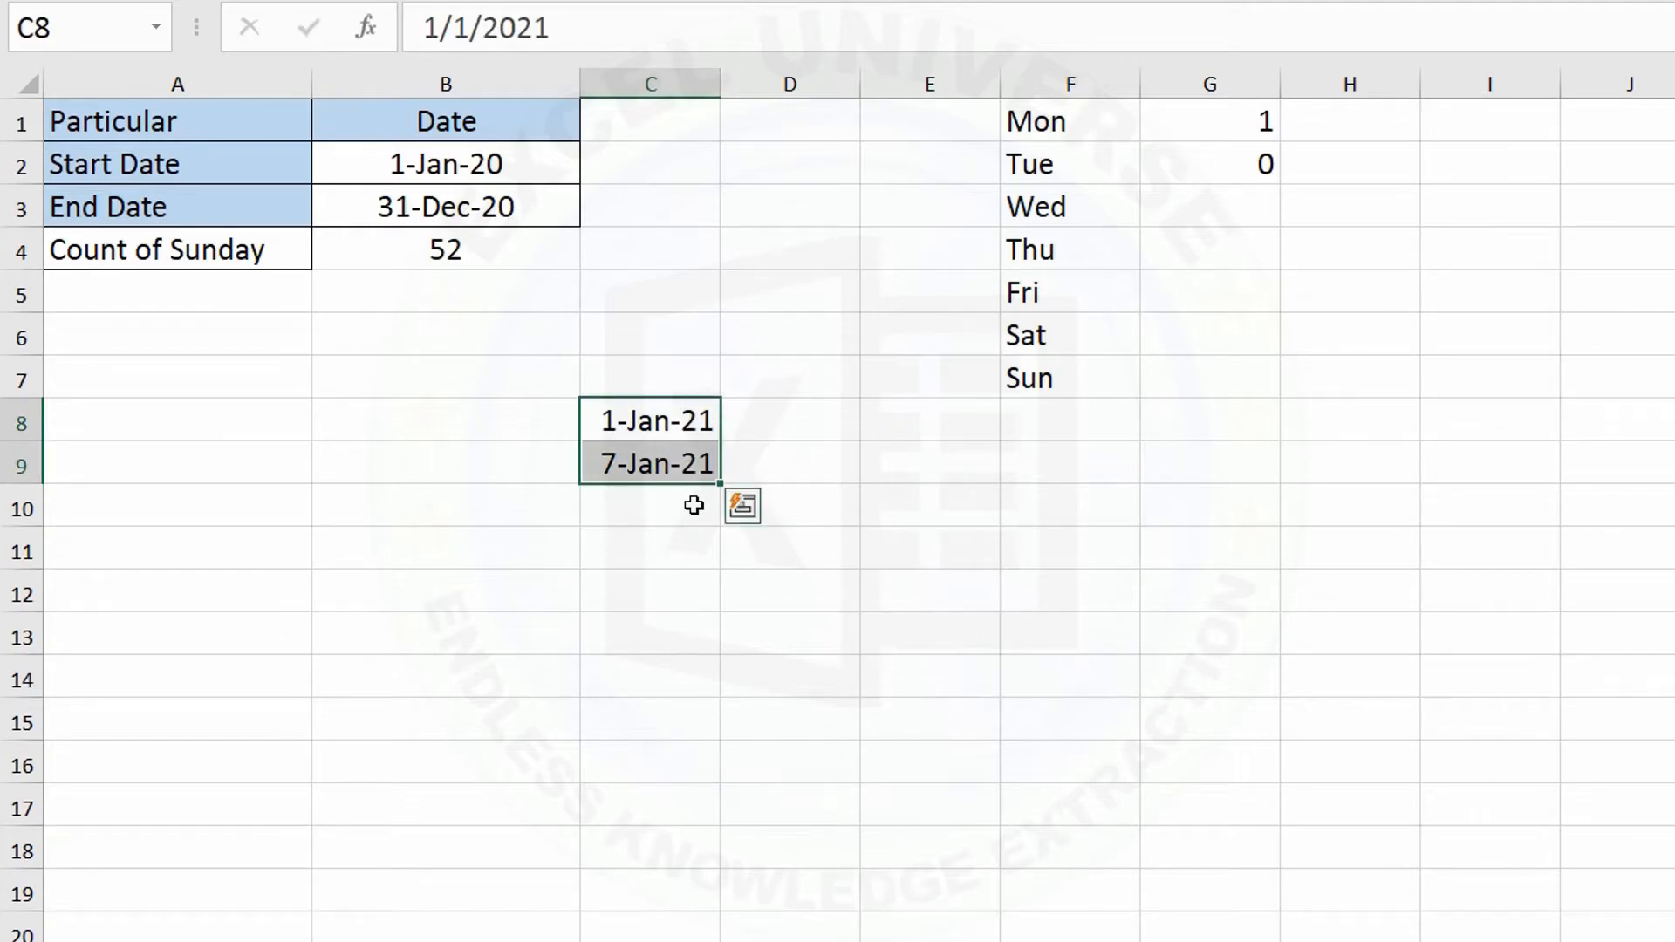
Step: Count the days between C8 and C9 with no weekend days in D8, using =NETWORKDAYS.INTL(C8,C9,"0000000")
{"action": "key", "text": "Right"}
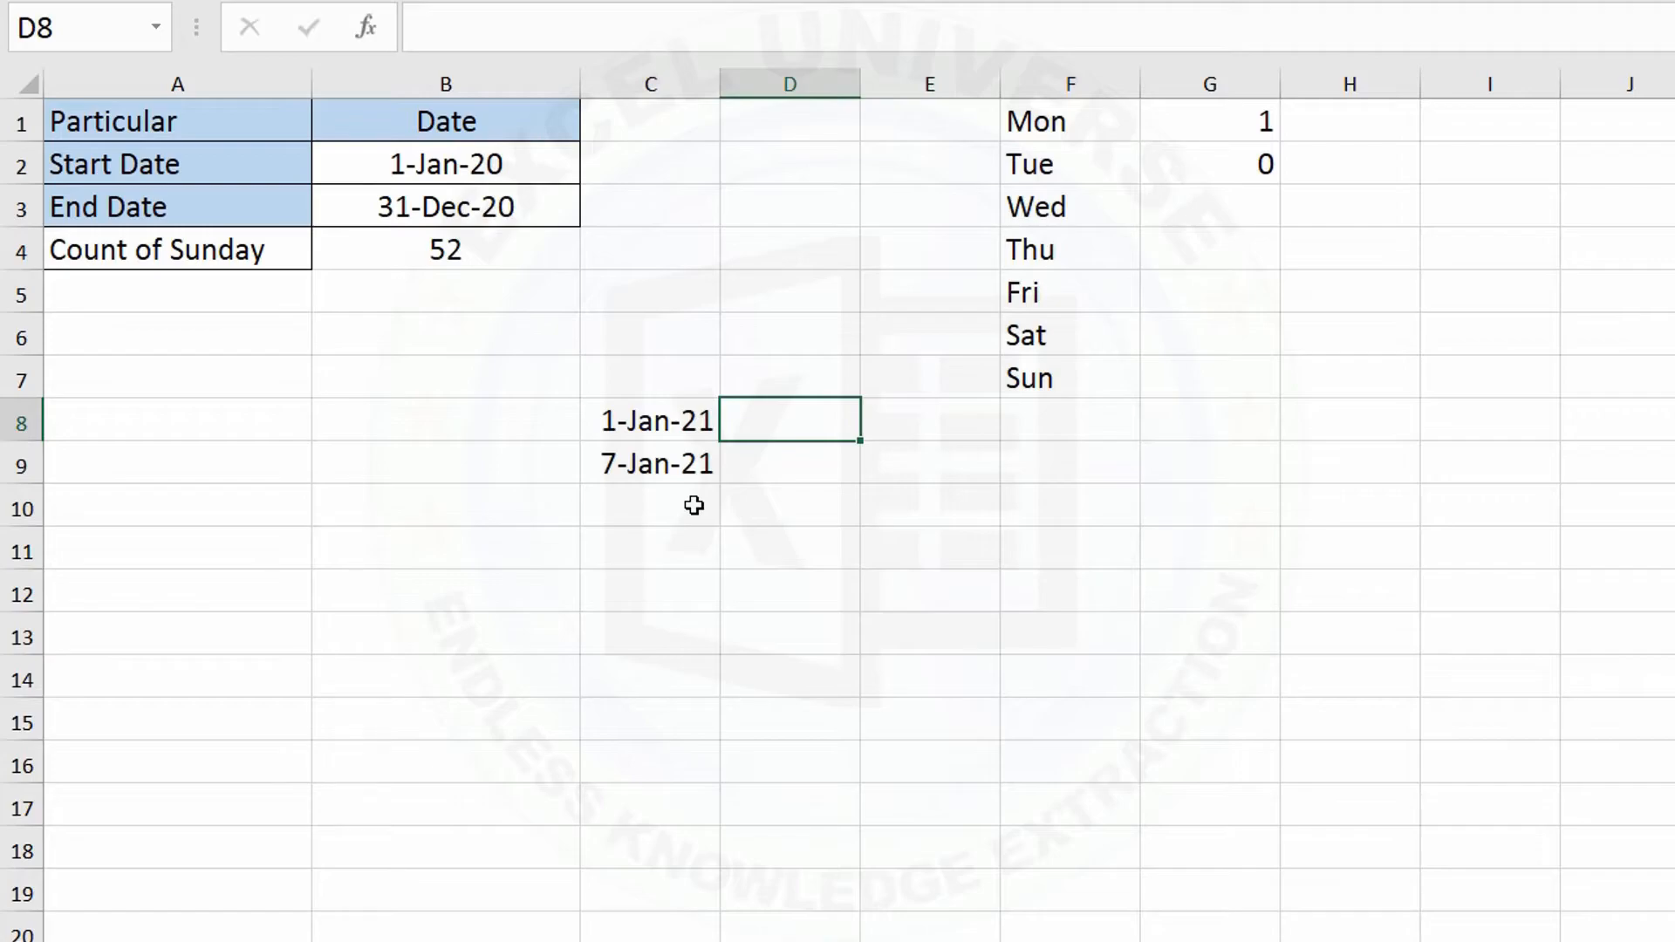
{"action": "type", "text": "=net"}
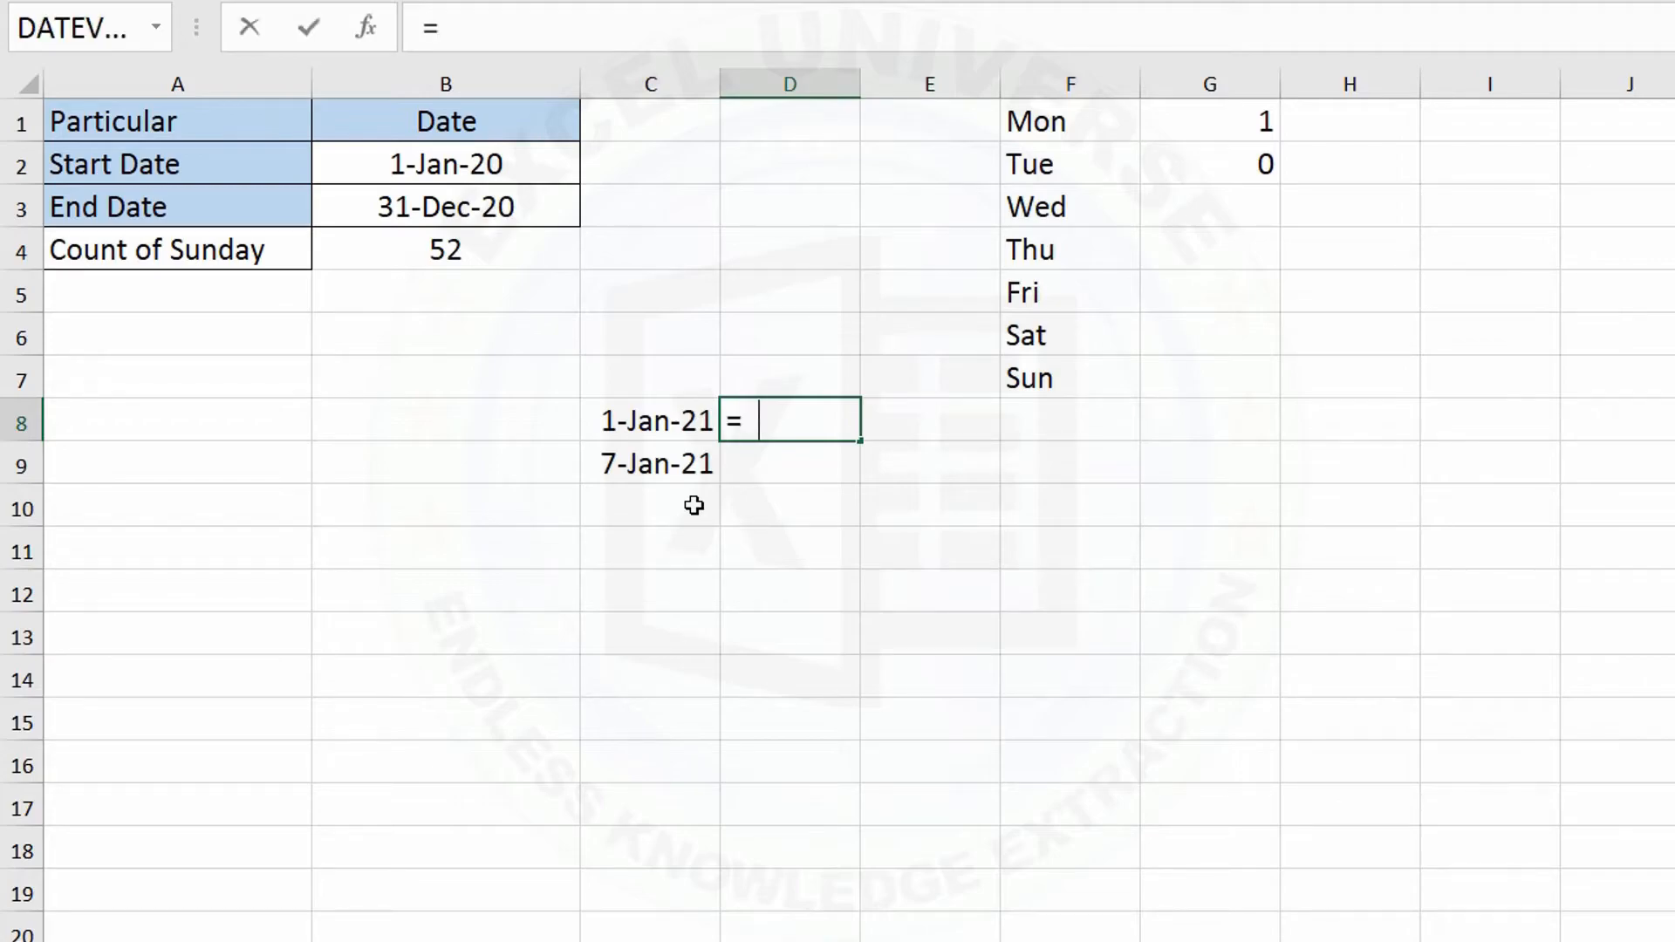
{"action": "key", "text": "Down"}
{"action": "key", "text": "Tab"}
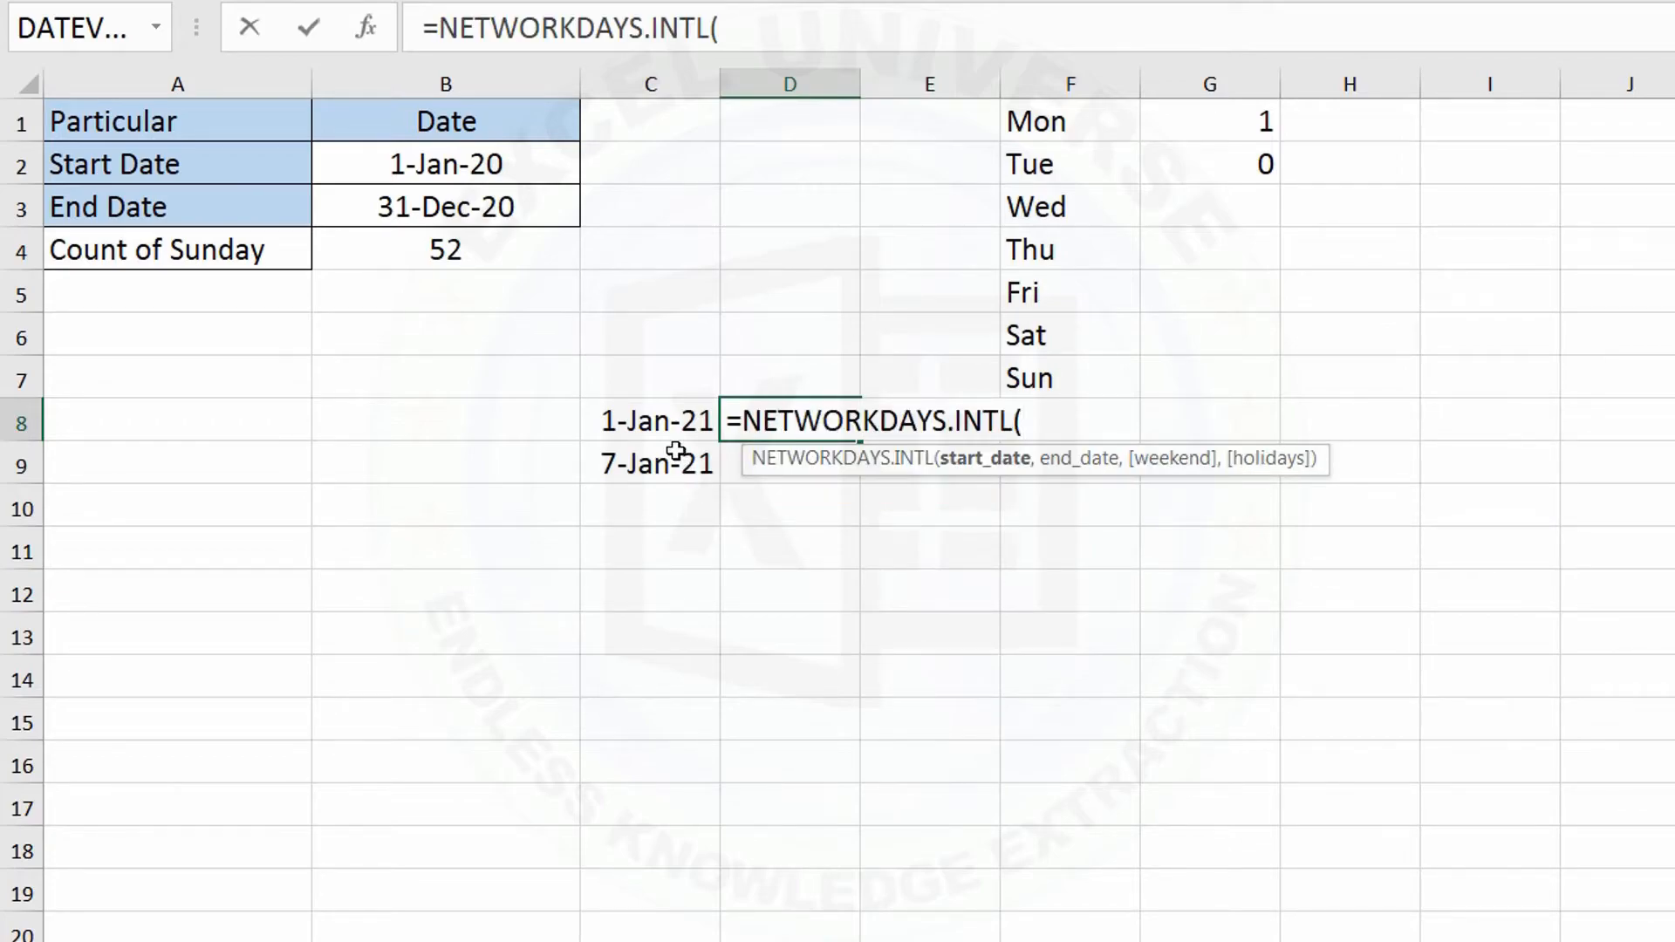
{"action": "left_click", "coordinate": [665, 424]}
{"action": "type", "text": ","}
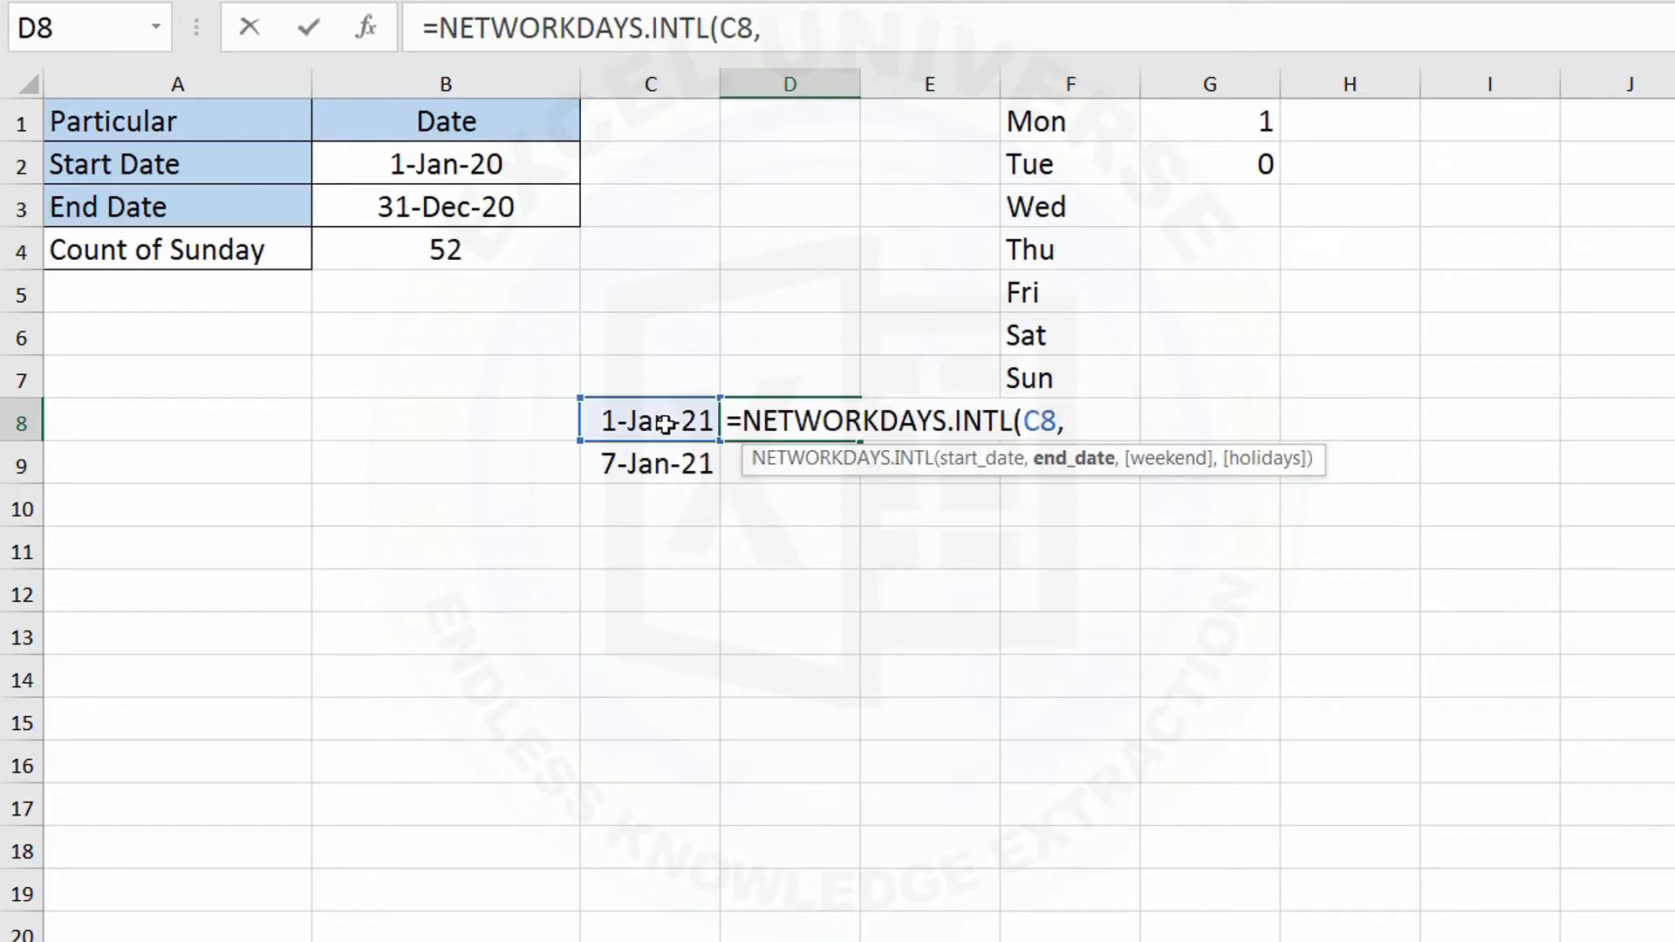
{"action": "left_click", "coordinate": [615, 463]}
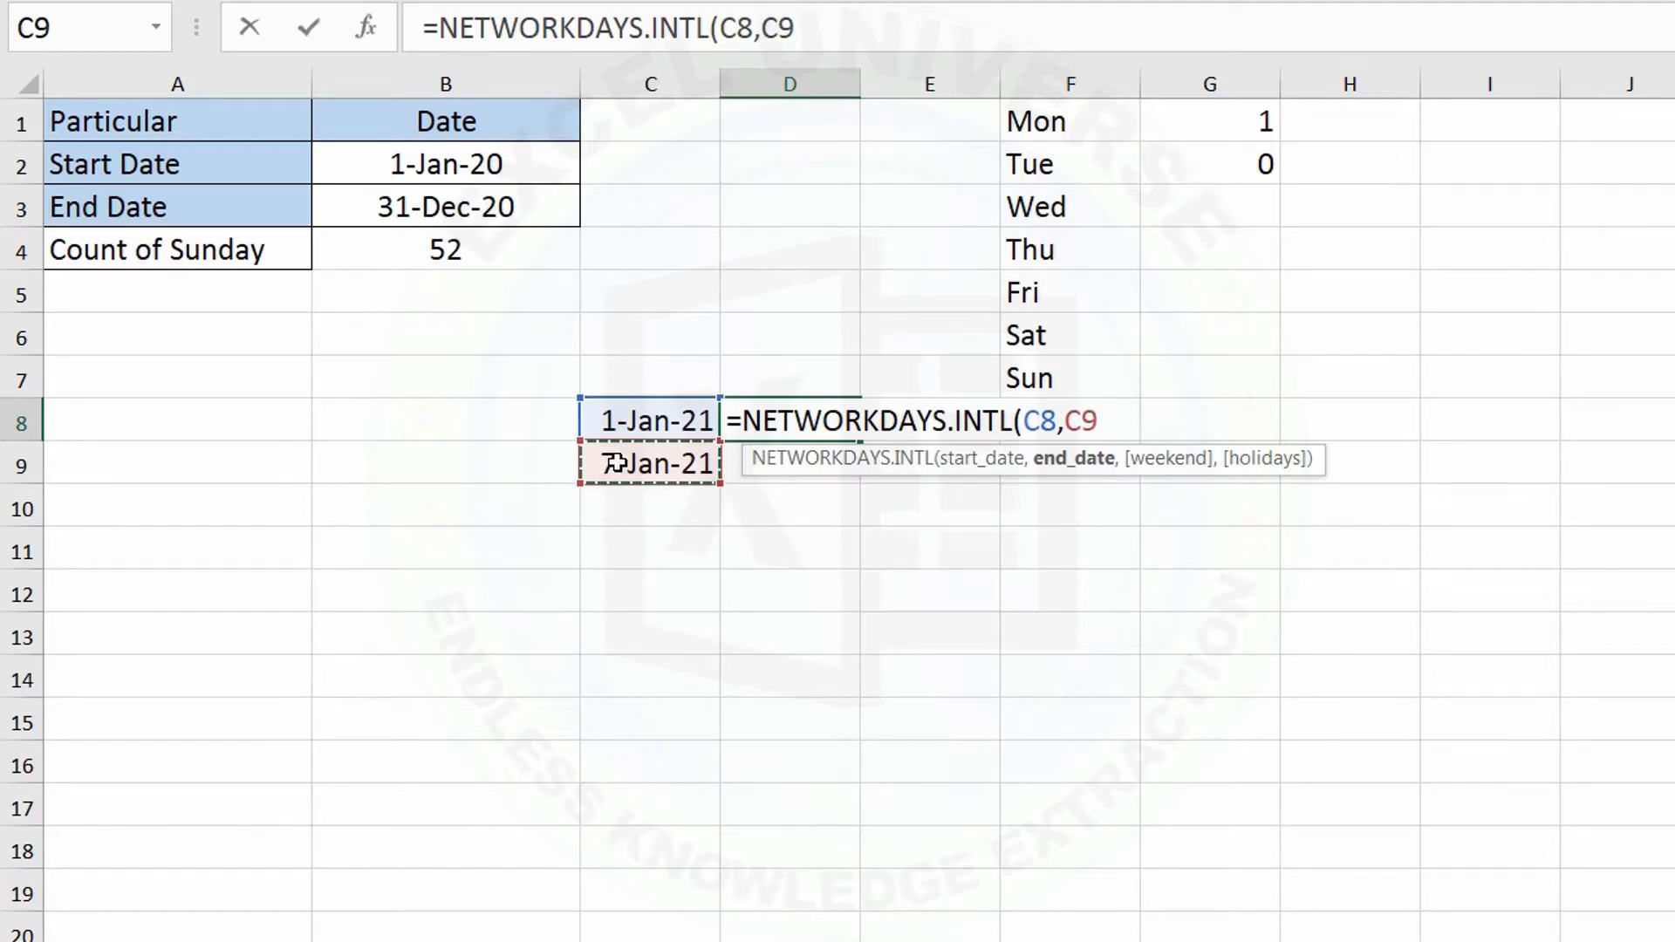
{"action": "type", "text": ","}
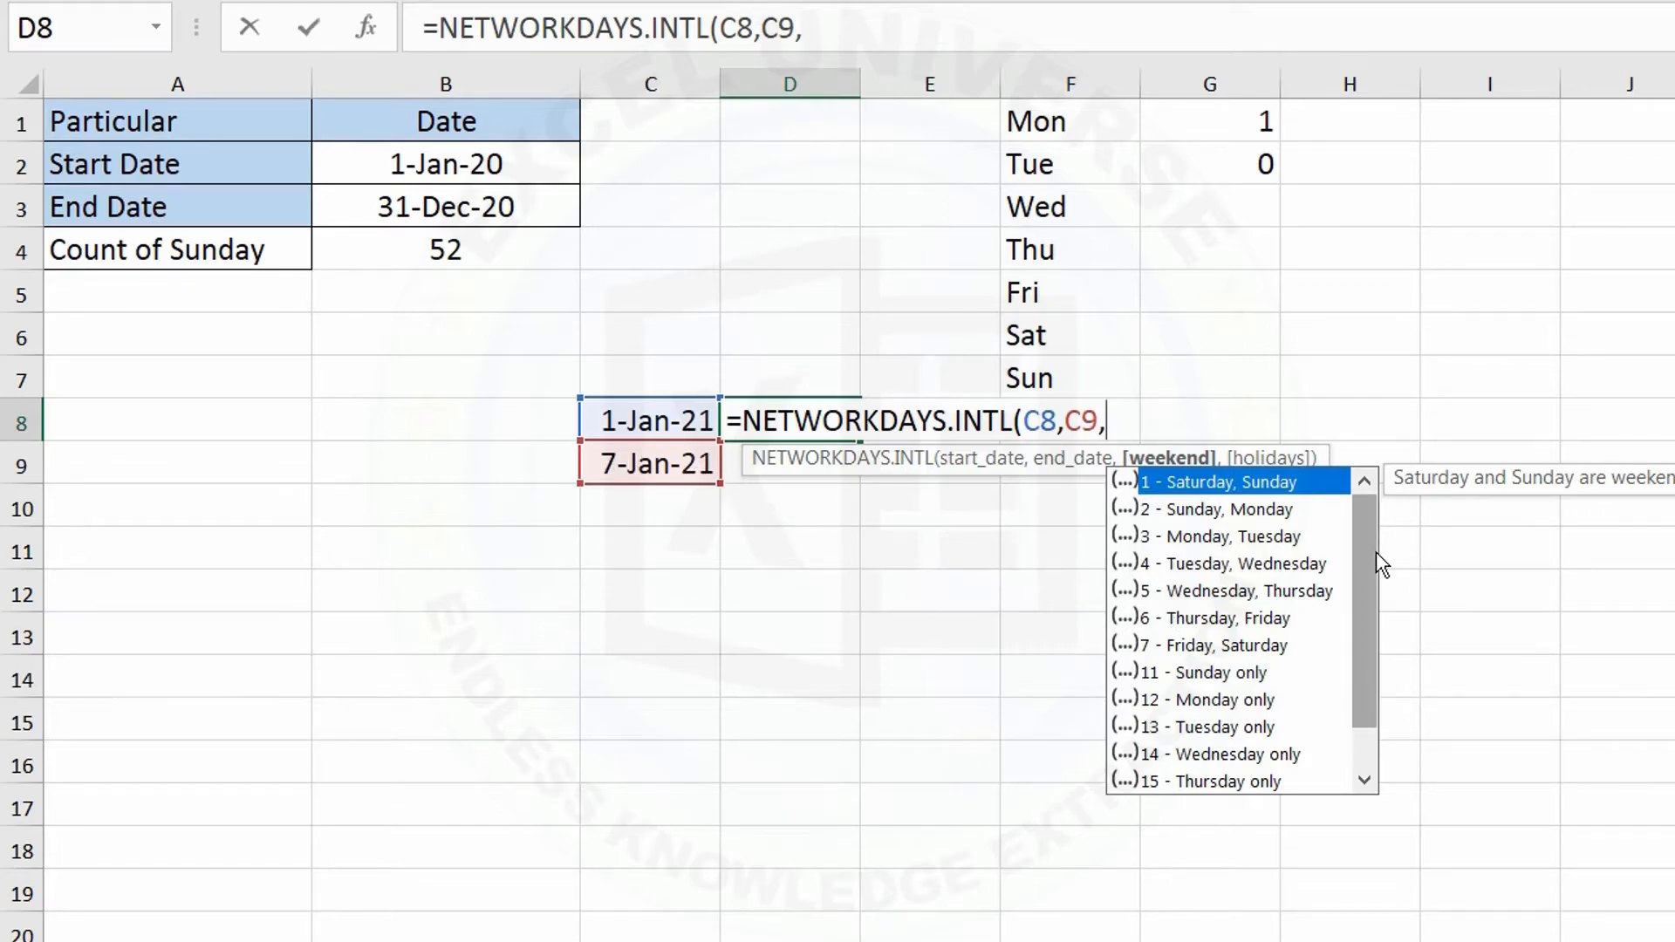
{"action": "type", "text": "\"0000000\""}
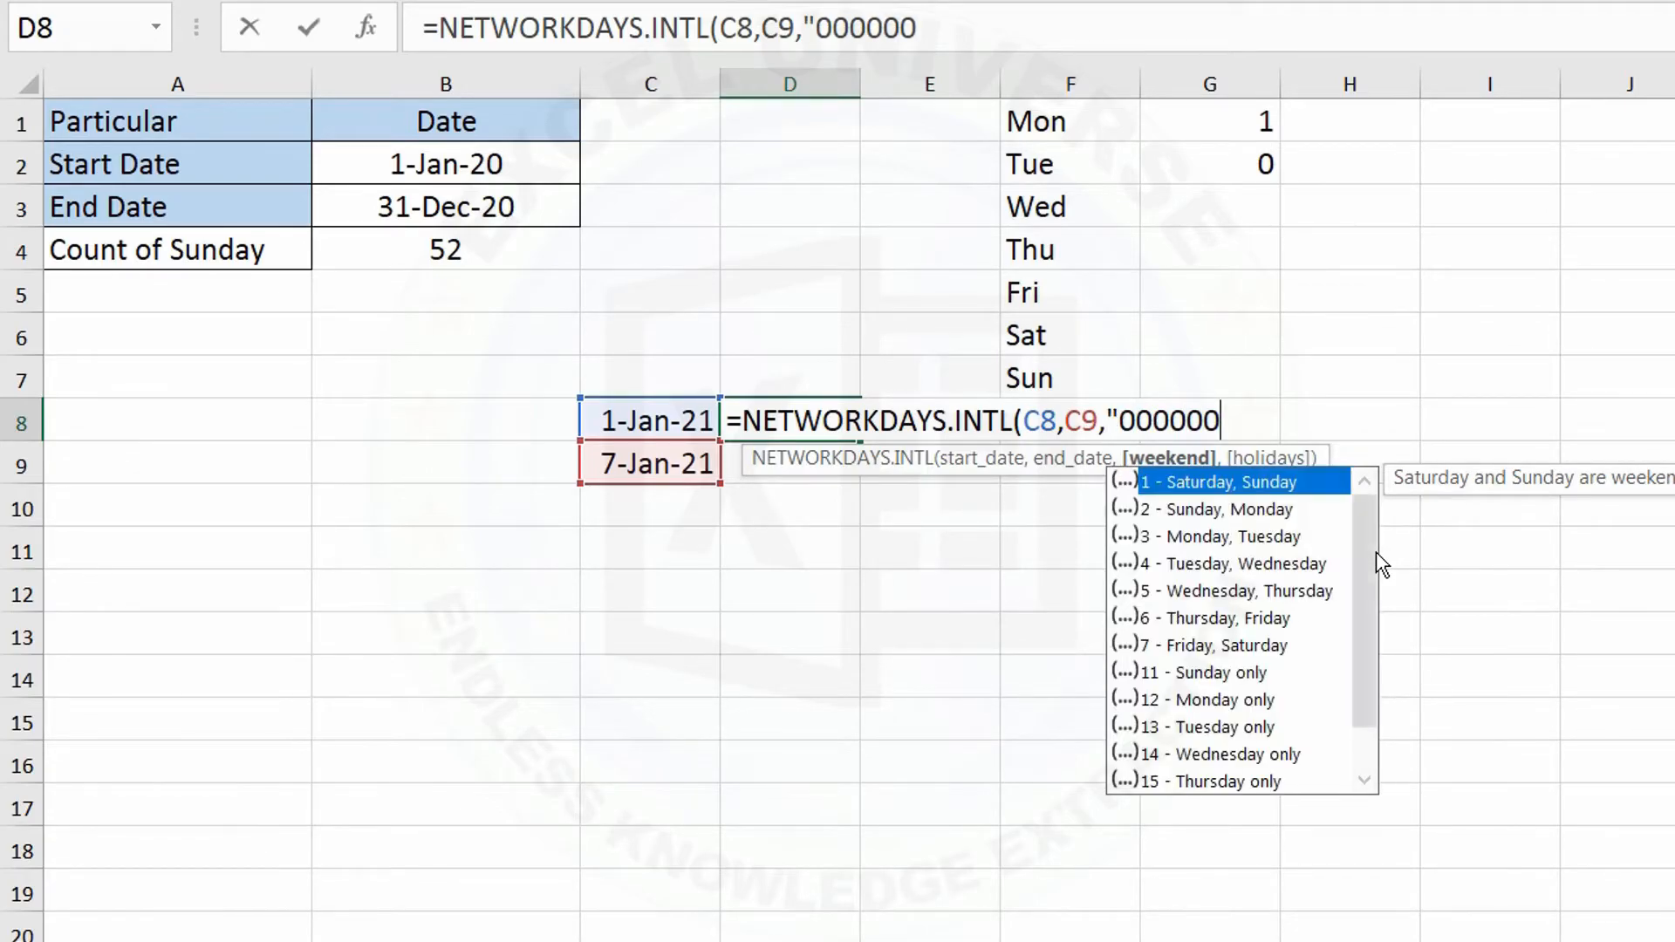
{"action": "key", "text": "Return"}
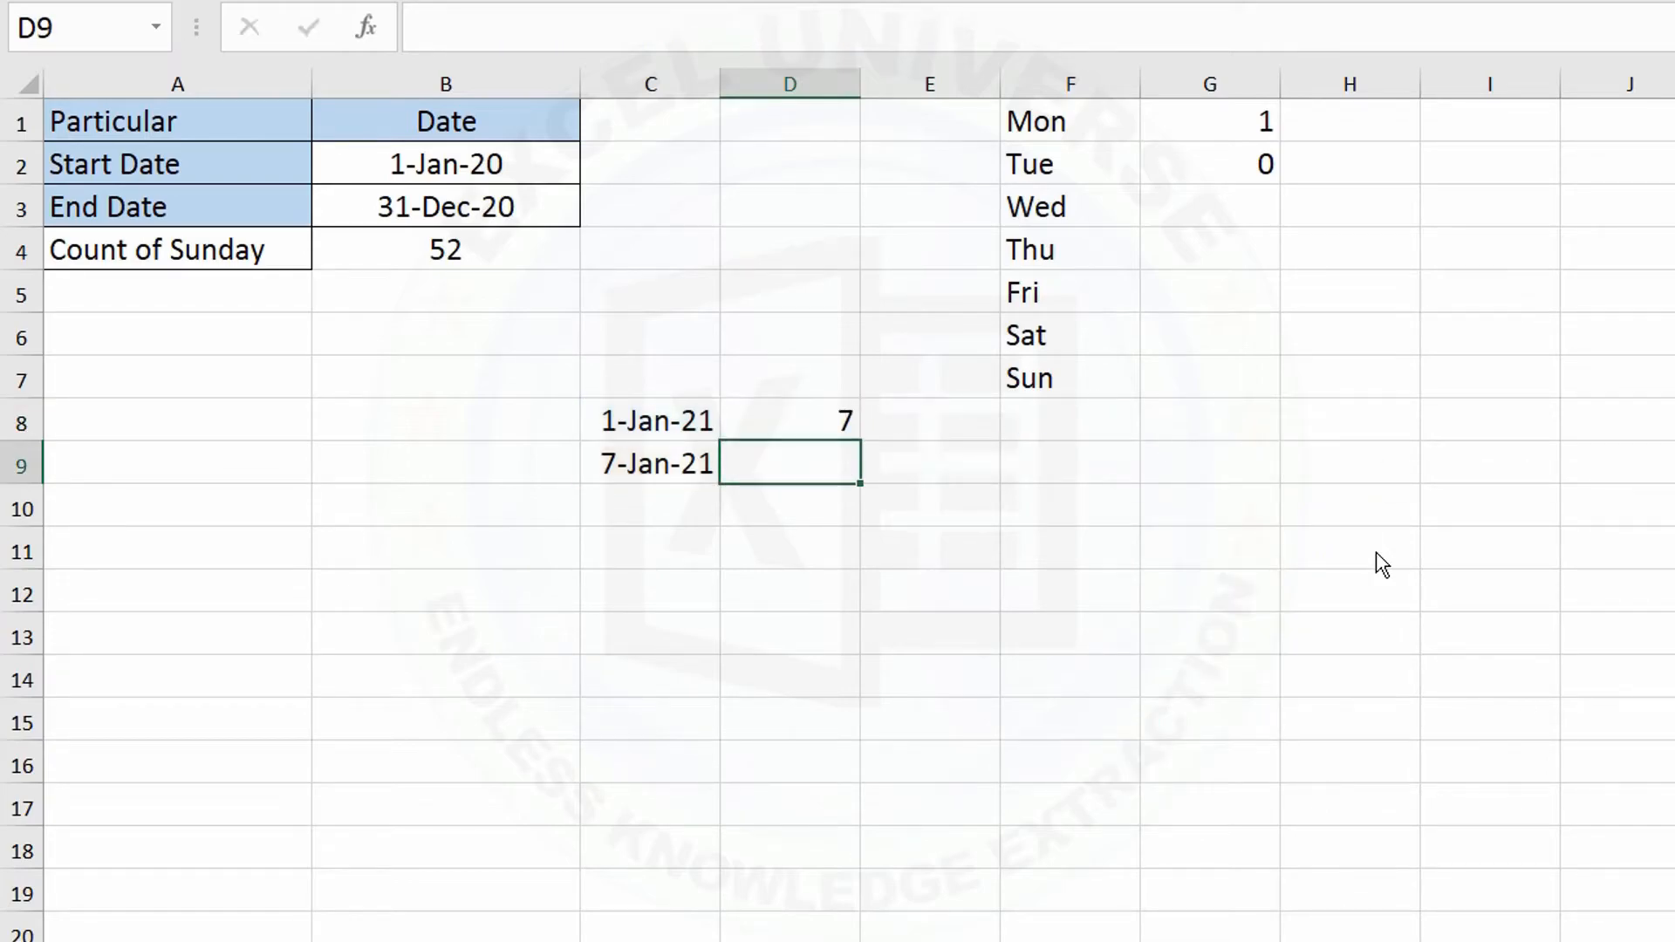
Step: Enter 1 in G3 beside Wed and 0 in G4 through G7 for Thu to Sun
{"action": "left_click", "coordinate": [1208, 113]}
{"action": "left_click", "coordinate": [1205, 207]}
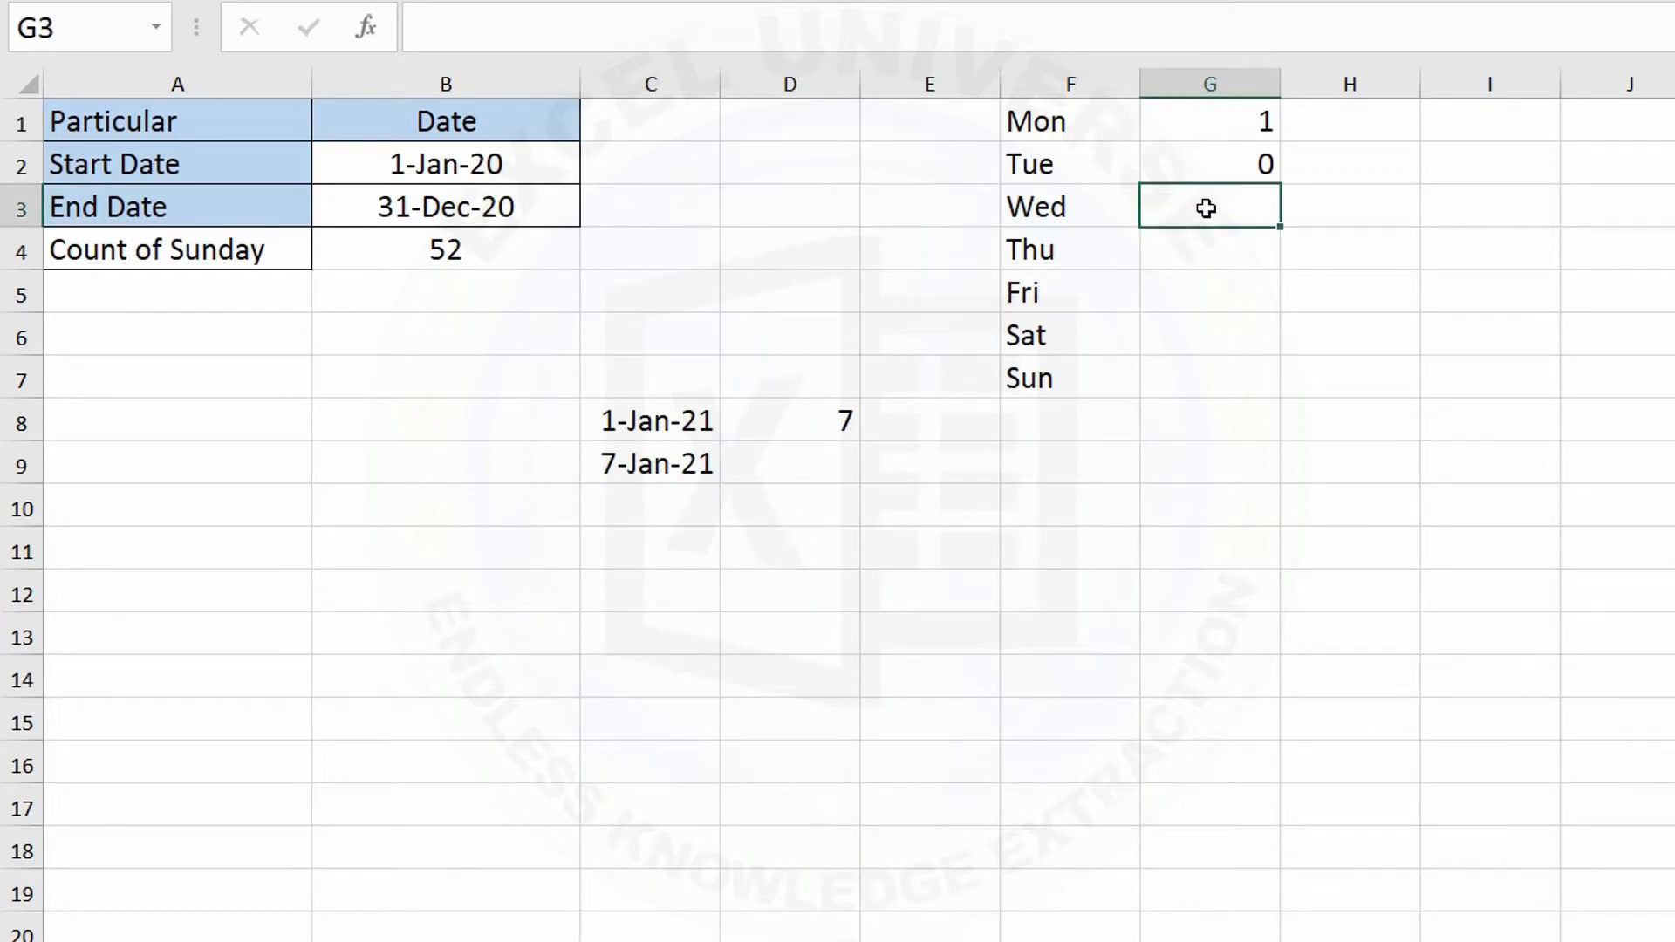
{"action": "type", "text": "1"}
{"action": "key", "text": "Return"}
{"action": "type", "text": "0"}
{"action": "key", "text": "Return"}
{"action": "type", "text": "0"}
{"action": "key", "text": "Return"}
{"action": "type", "text": "00"}
{"action": "key", "text": "Return"}
{"action": "type", "text": "0"}
{"action": "key", "text": "Return"}
{"action": "key", "text": "Up"}
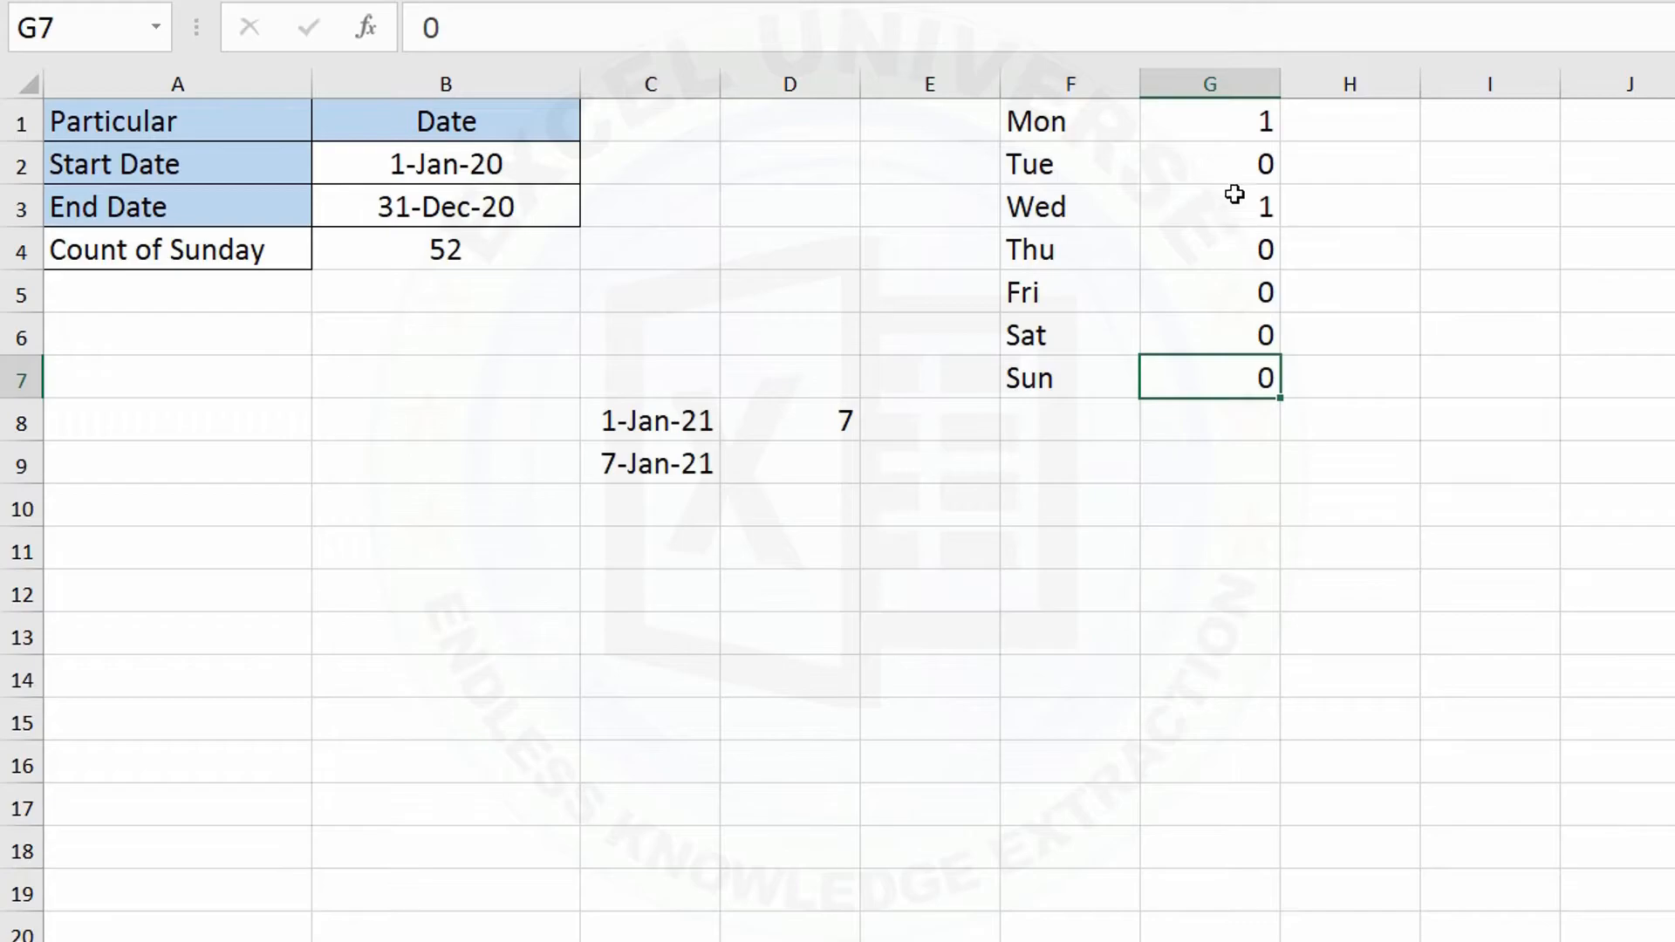
{"action": "left_click_drag", "start_coordinate": [1245, 116], "coordinate": [1250, 386]}
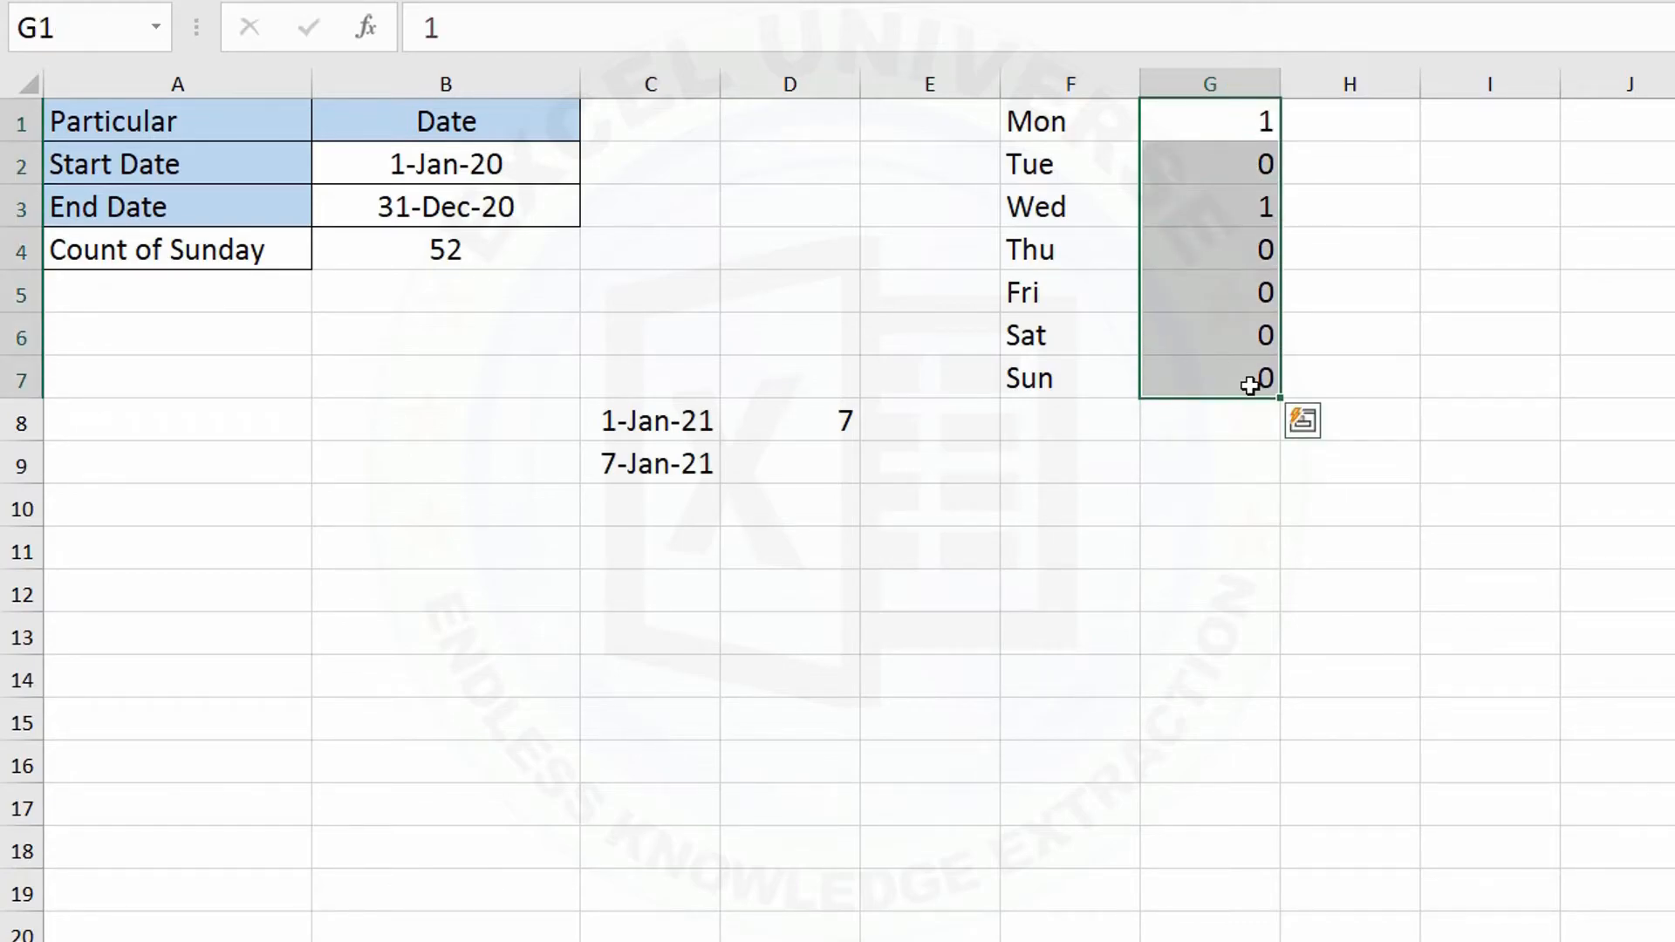
Step: Reference the Monday digit in H1 with the formula =G1
{"action": "left_click", "coordinate": [1349, 122]}
{"action": "type", "text": "=c"}
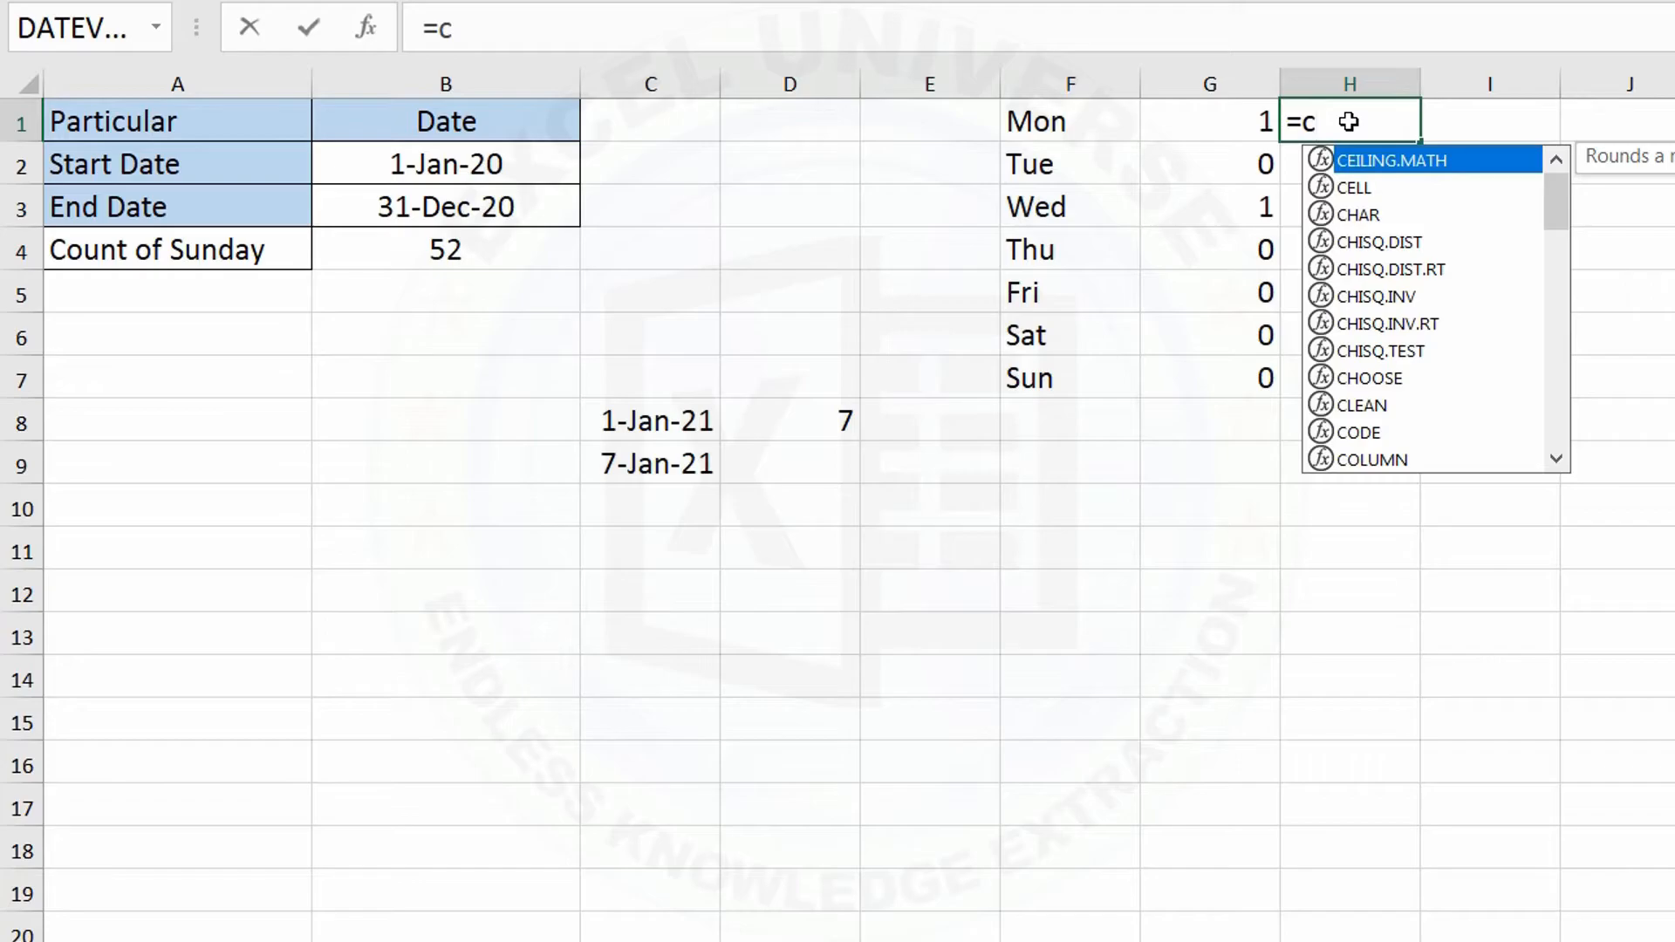
{"action": "key", "text": "Escape"}
{"action": "key", "text": "Escape"}
{"action": "type", "text": "="}
{"action": "key", "text": "Left"}
{"action": "key", "text": "Return"}
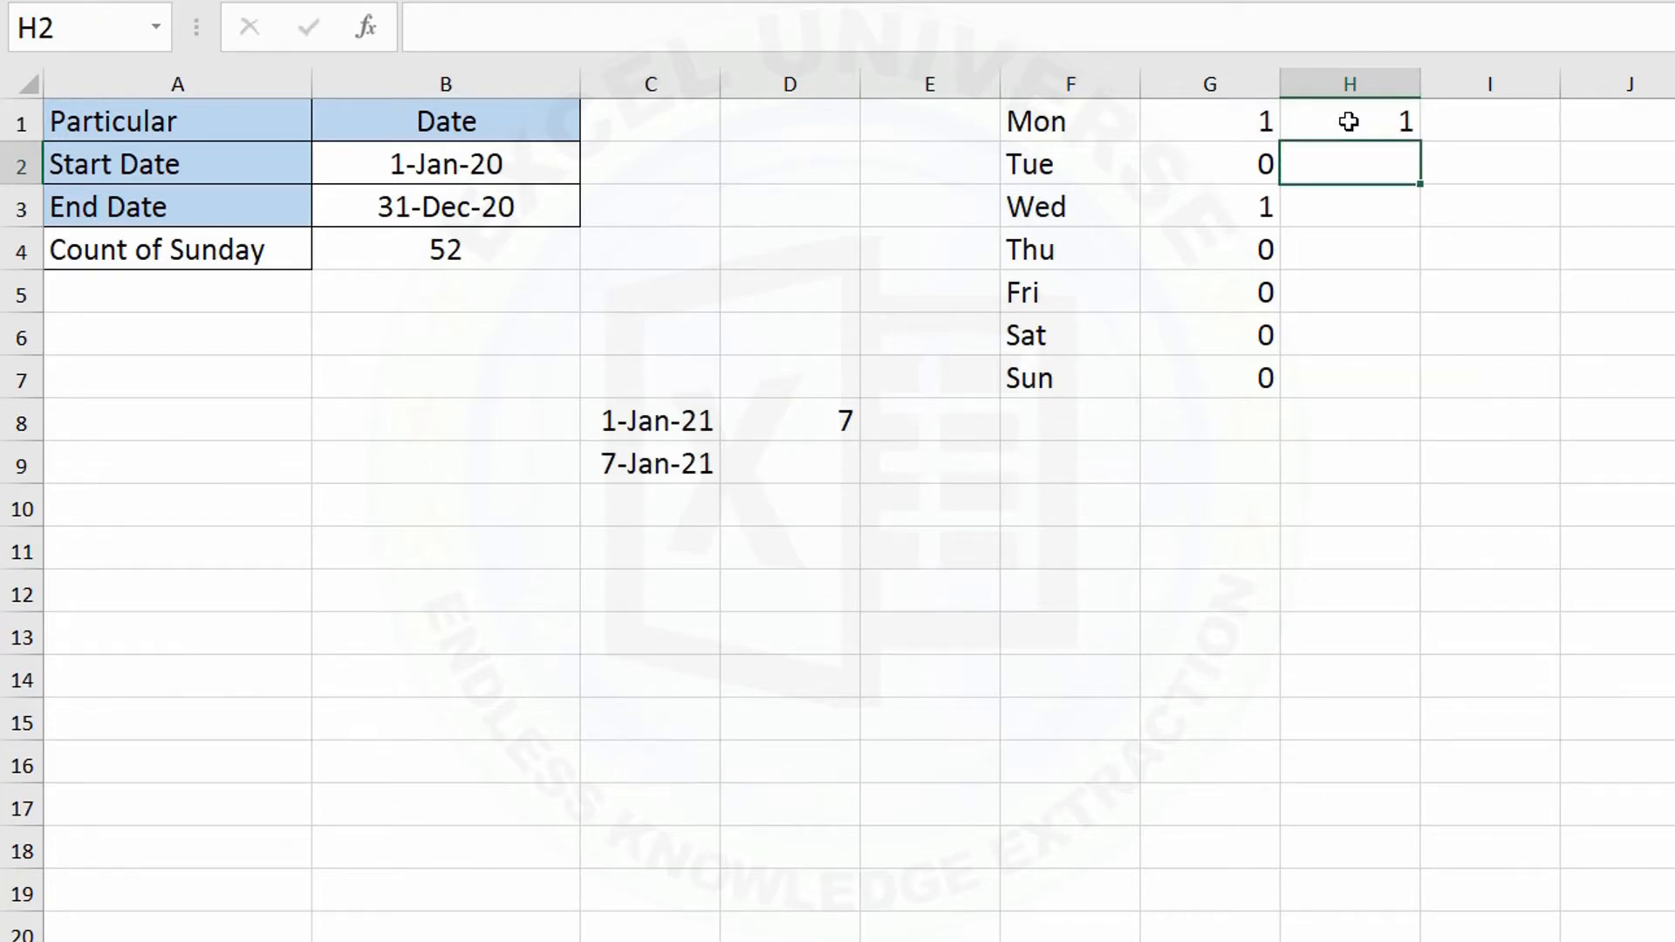
Step: Join the weekday digits cumulatively with =H1&G2 in H2 and fill the formula down to H7
{"action": "type", "text": "="}
{"action": "key", "text": "Up"}
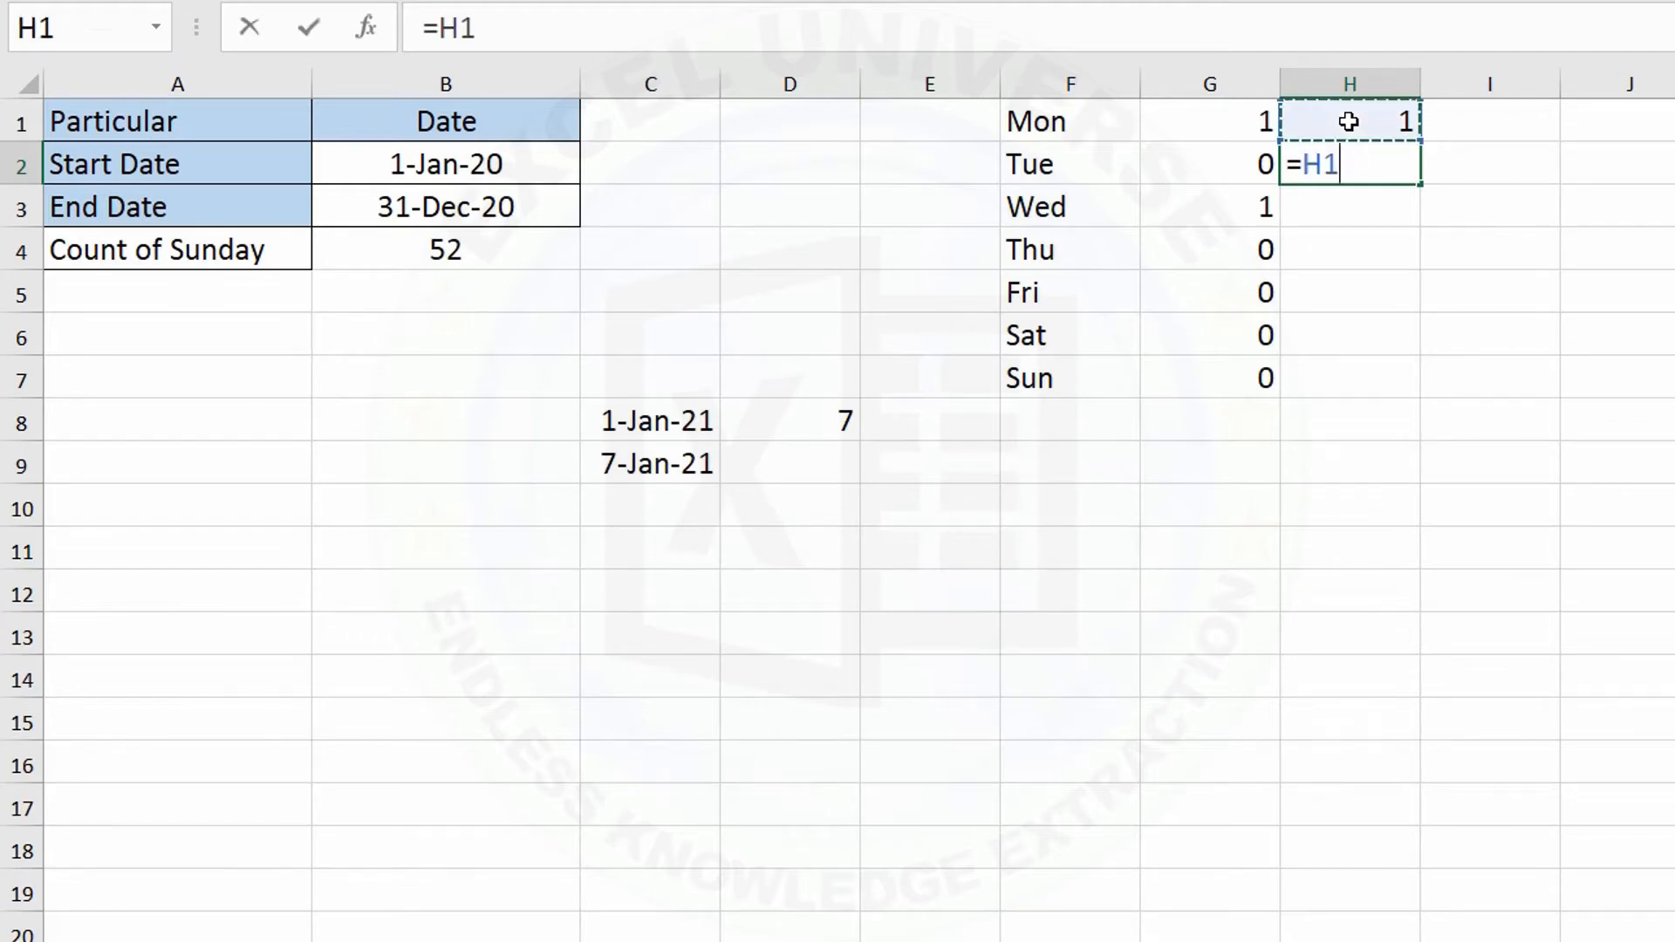
{"action": "type", "text": "&"}
{"action": "key", "text": "Left"}
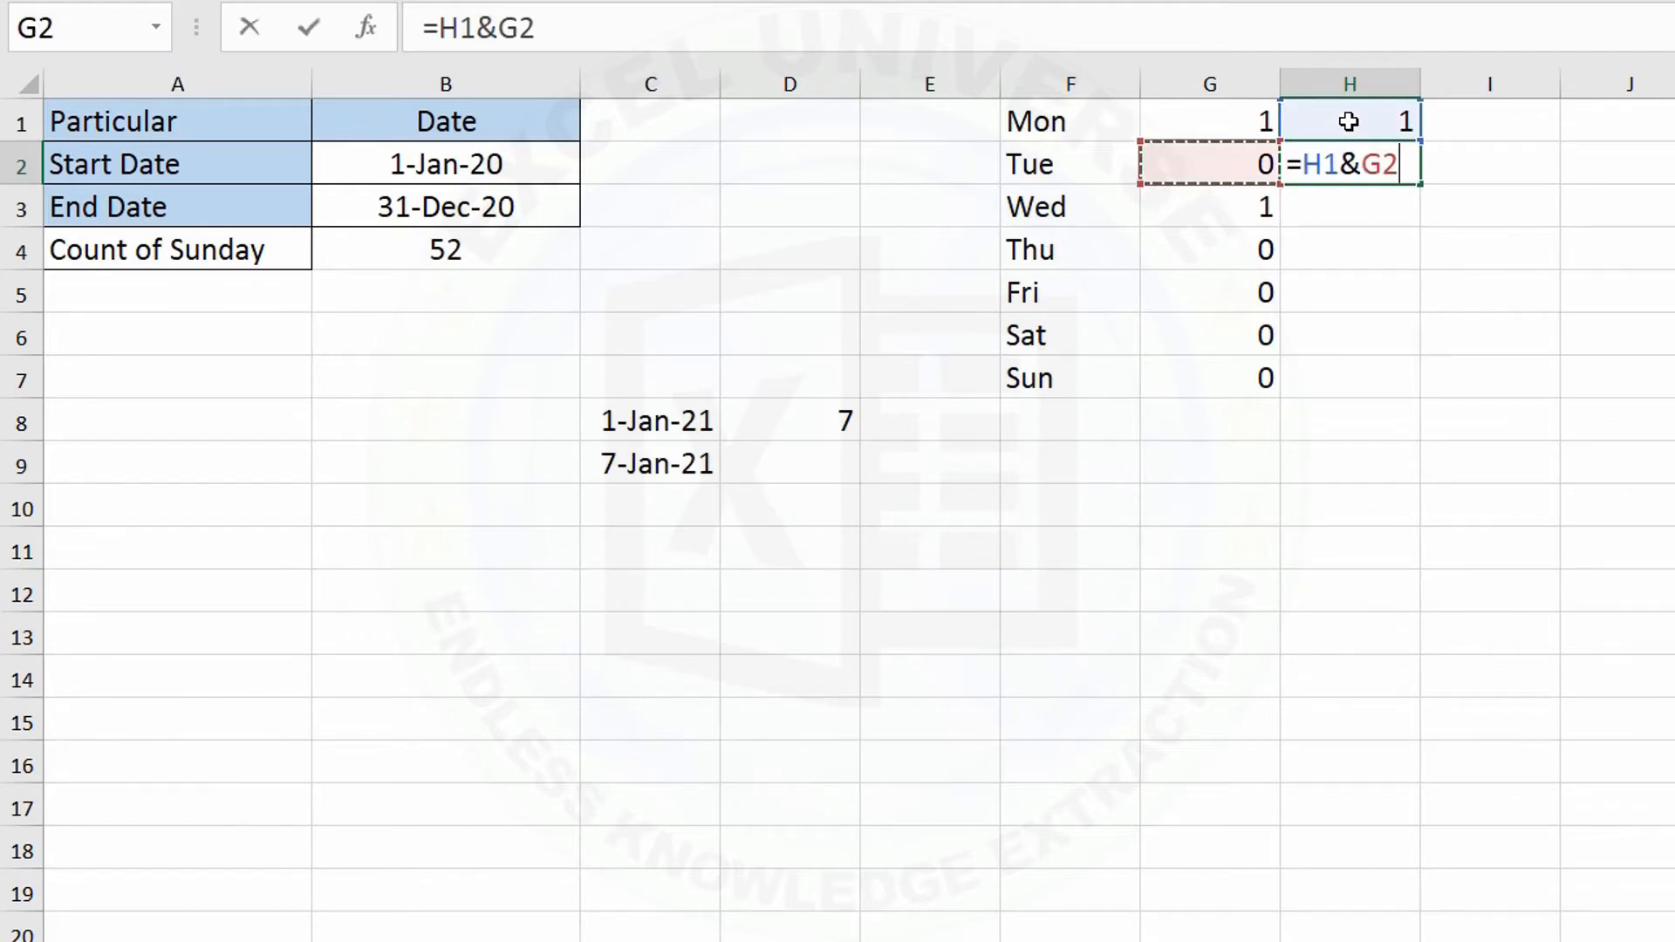
{"action": "key", "text": "Return"}
{"action": "left_click_drag", "start_coordinate": [1420, 187], "coordinate": [1421, 397]}
{"action": "left_click", "coordinate": [1372, 379]}
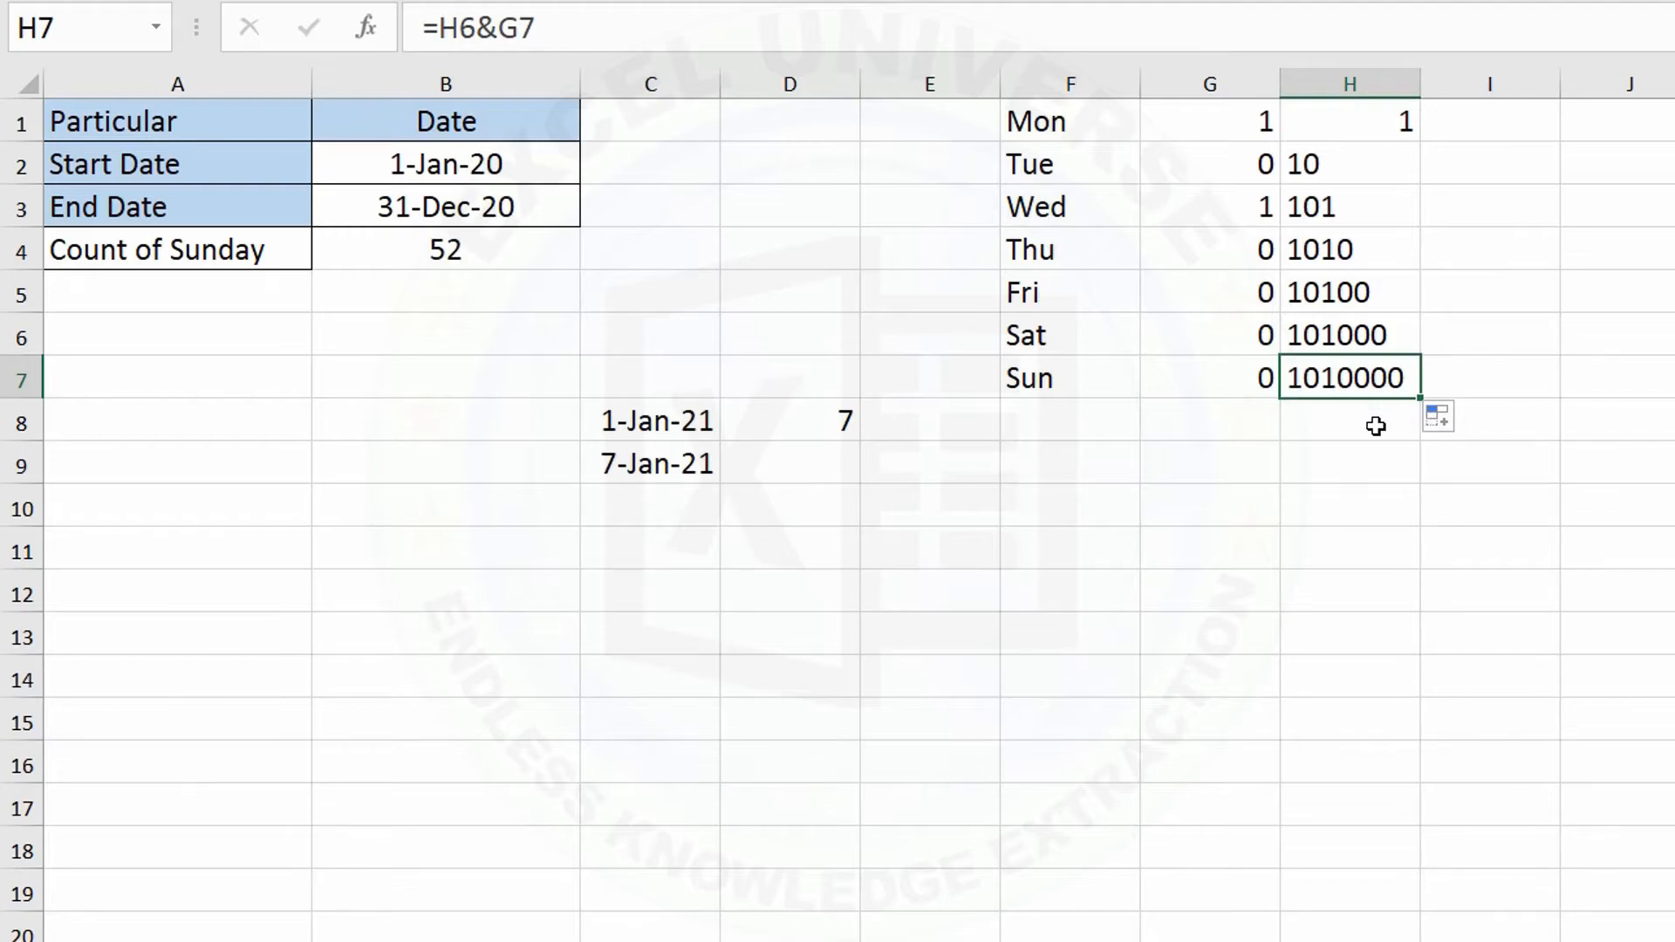
Step: Replace the formula in H7 with its own value by copying the cell and pasting values only
{"action": "right_click", "coordinate": [1362, 390]}
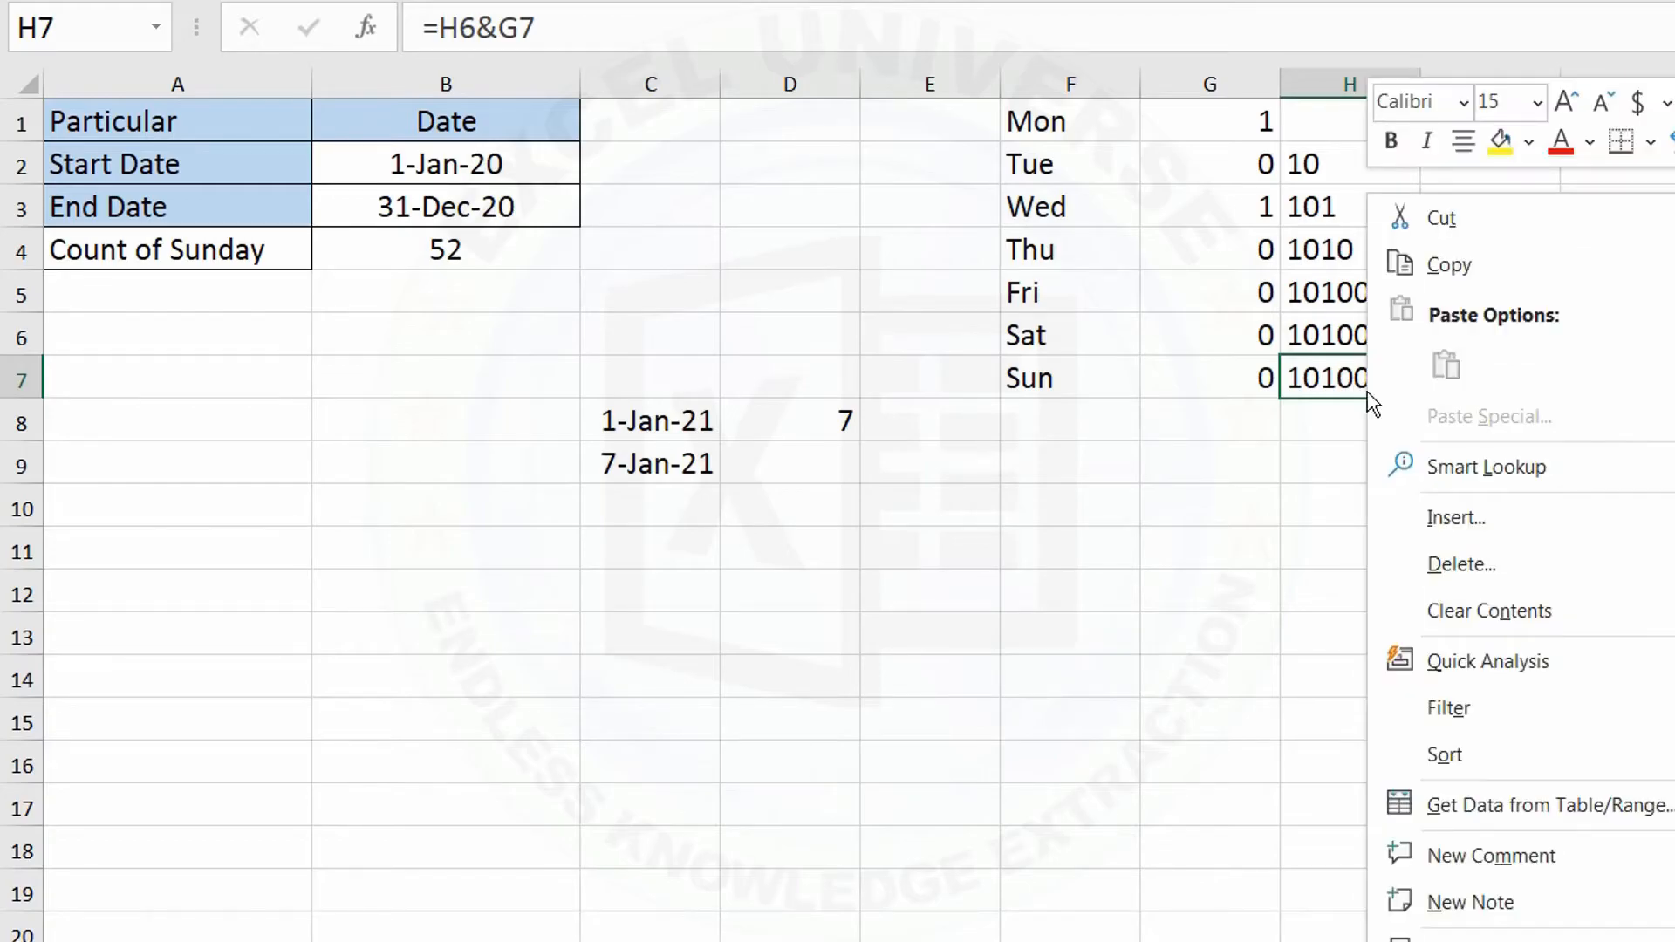
{"action": "left_click", "coordinate": [1444, 262]}
{"action": "right_click", "coordinate": [1379, 388]}
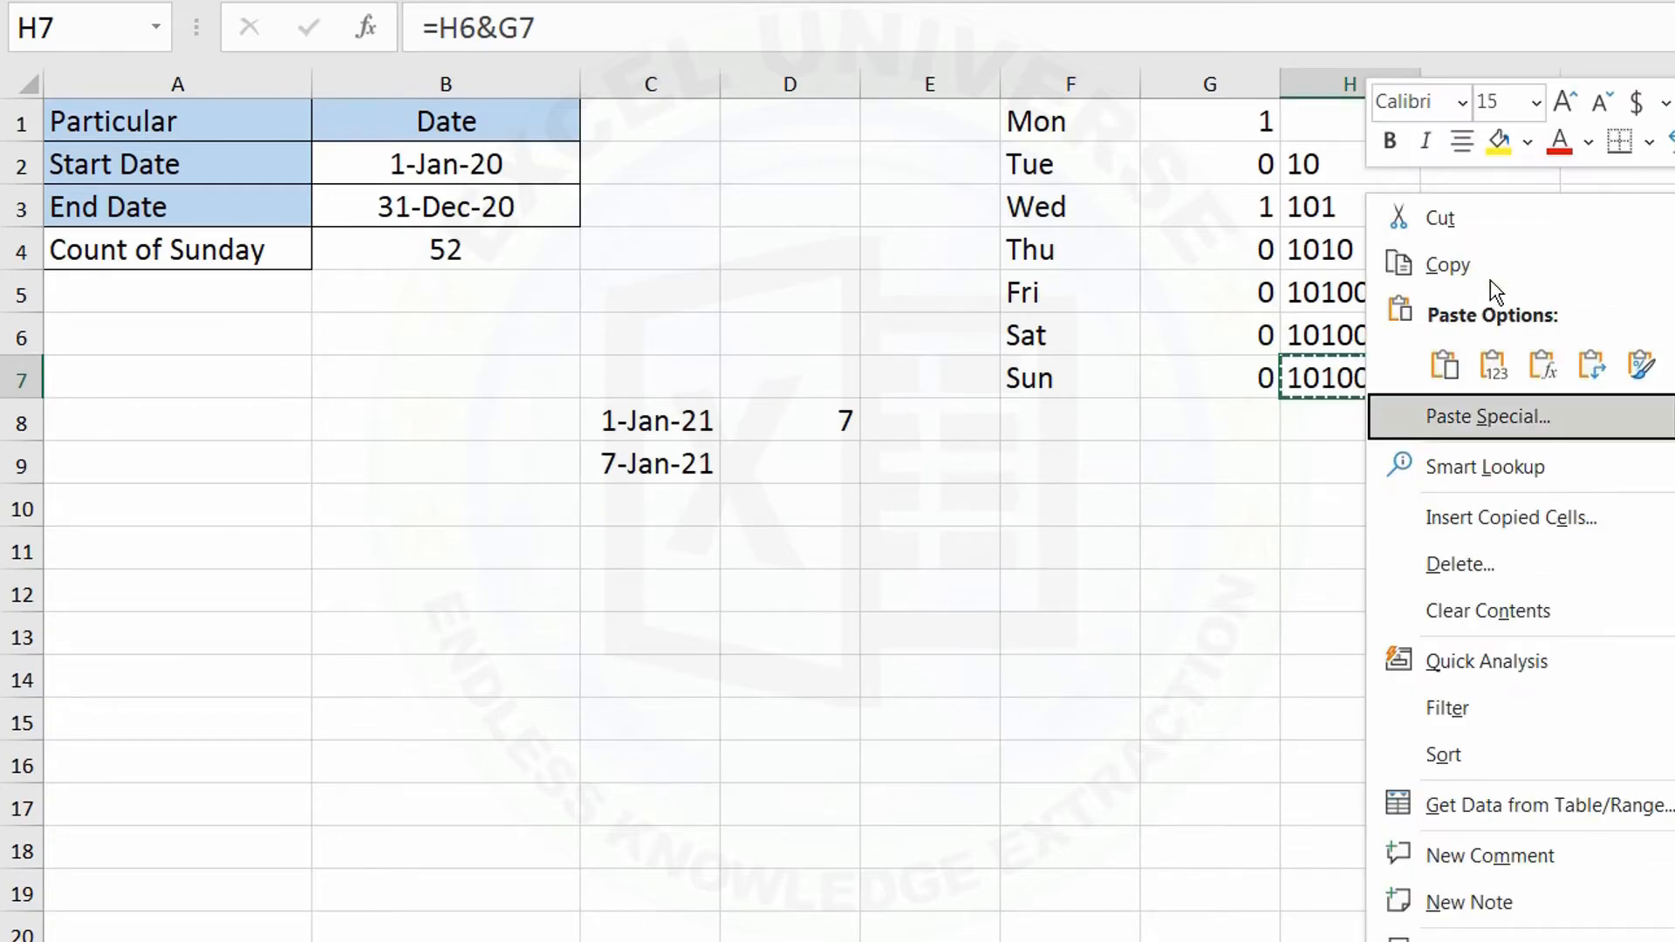
{"action": "left_click", "coordinate": [1484, 366]}
Step: Copy the digit string in H7 and re-enter it as text, 1010000 with a leading apostrophe
{"action": "double_click", "coordinate": [1381, 393]}
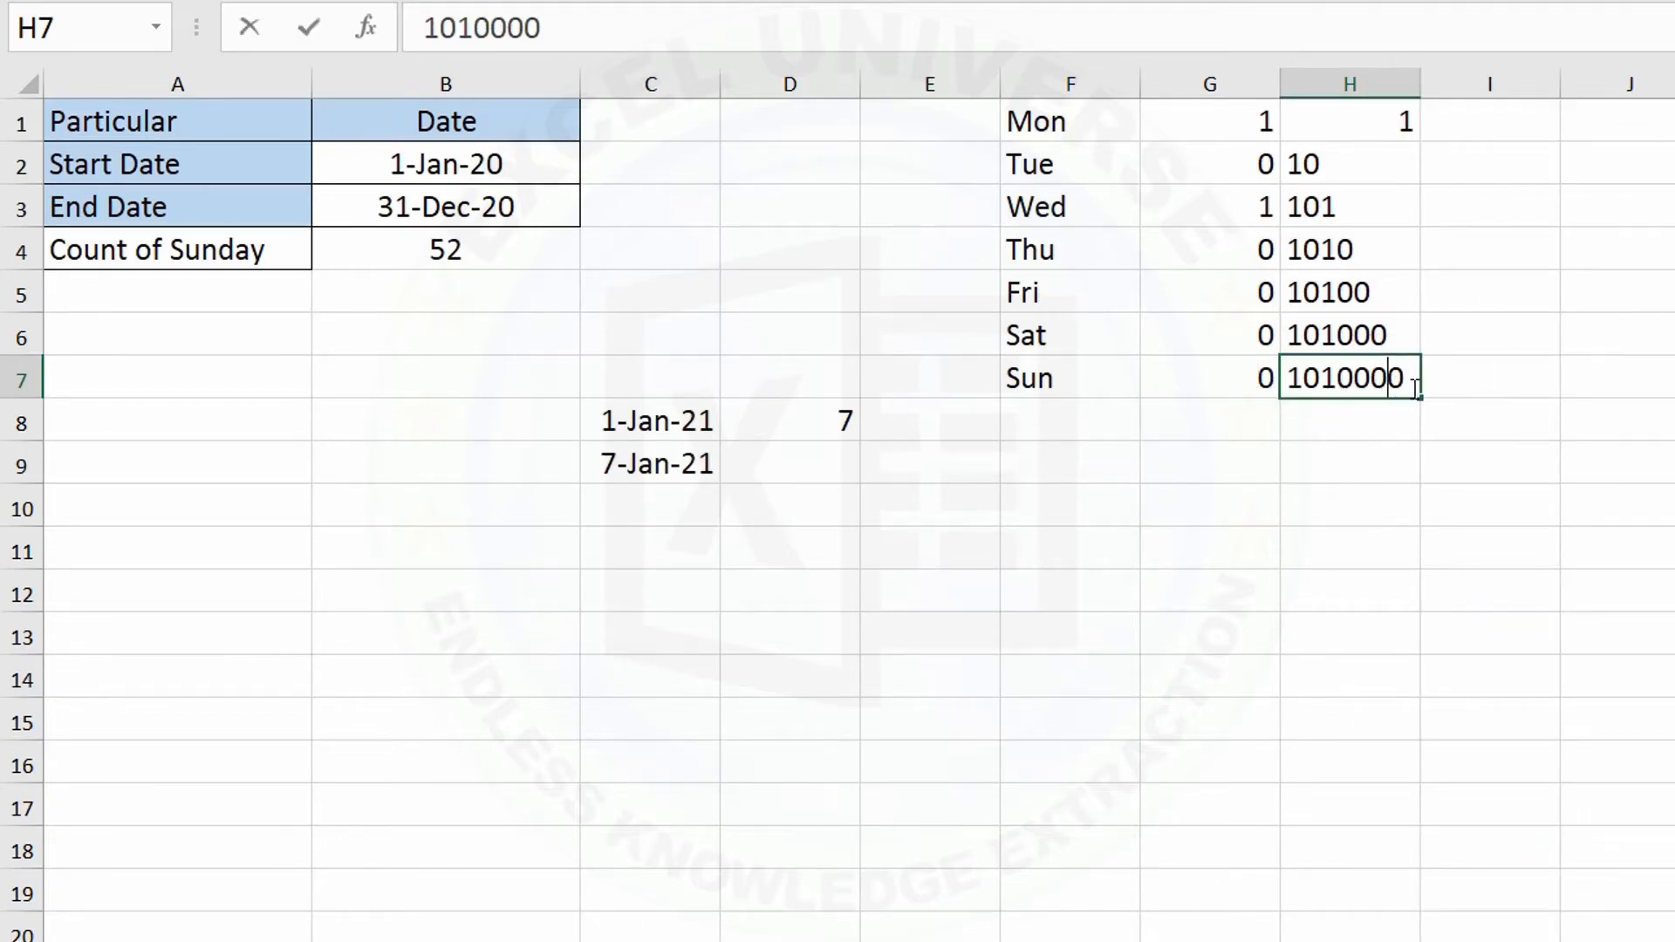
{"action": "left_click_drag", "start_coordinate": [1411, 379], "coordinate": [1307, 371]}
{"action": "right_click", "coordinate": [1377, 381]}
{"action": "left_click", "coordinate": [1404, 445]}
{"action": "type", "text": "'"}
{"action": "key", "text": "ctrl+v"}
{"action": "key", "text": "ctrl+Return"}
Step: Replace the weekend string in the D8 NETWORKDAYS.INTL formula with "1010000" to exclude Monday and Wednesday
{"action": "double_click", "coordinate": [829, 421]}
{"action": "left_click", "coordinate": [1126, 423]}
{"action": "left_click_drag", "start_coordinate": [1125, 422], "coordinate": [1239, 422]}
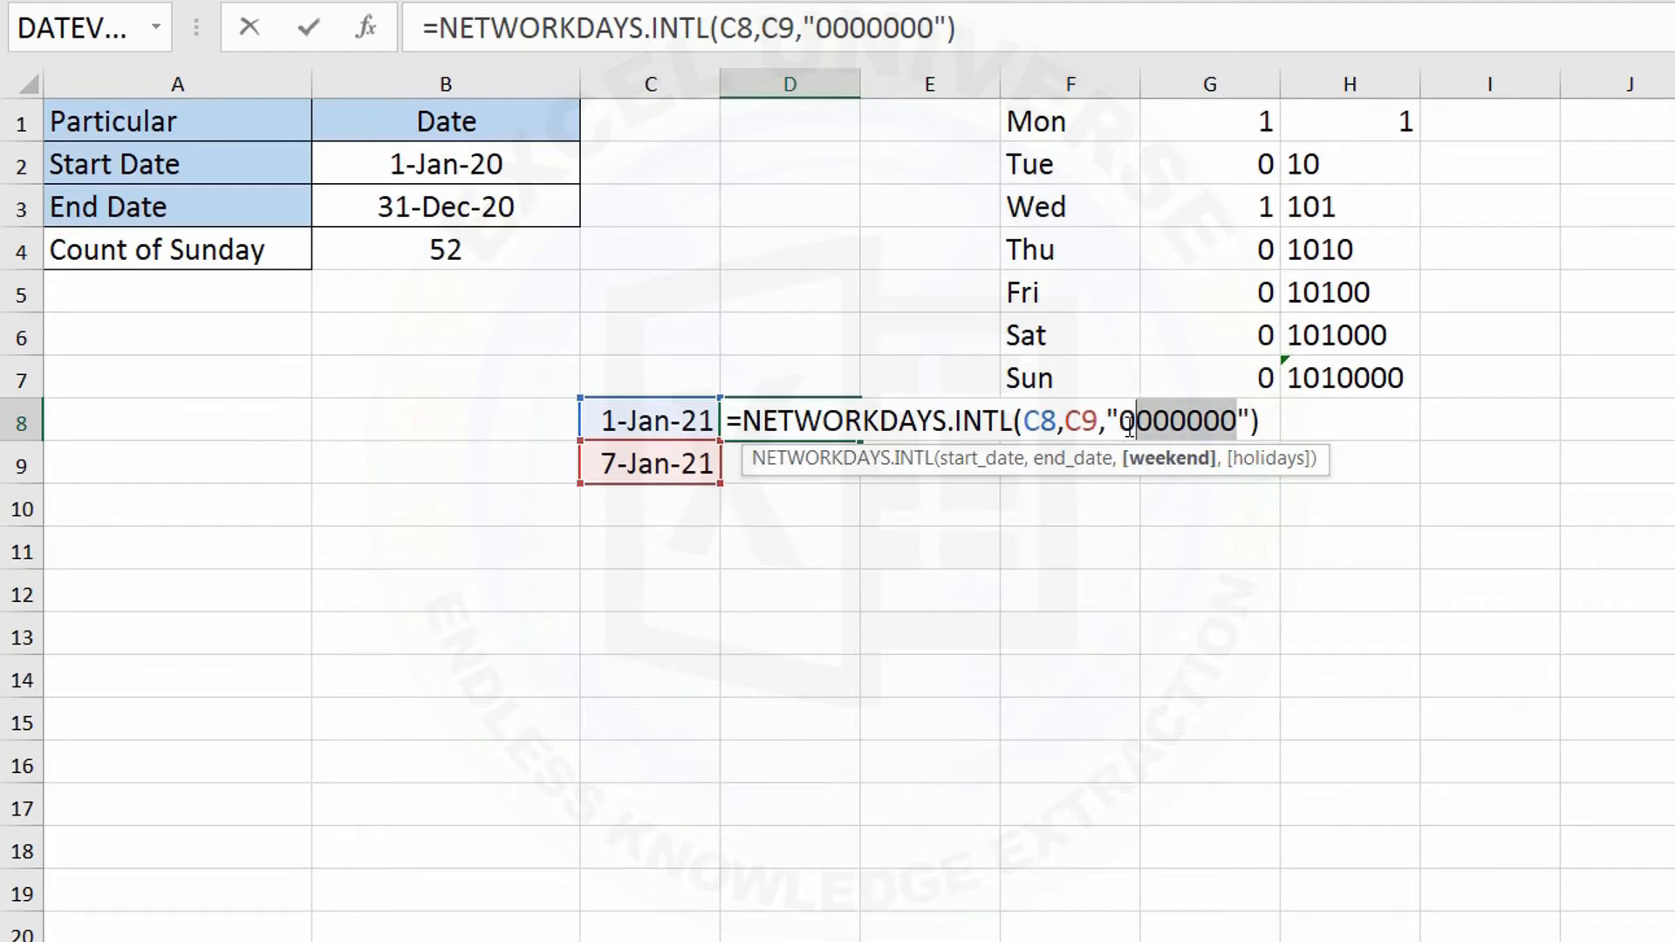
{"action": "key", "text": "ctrl+v"}
{"action": "key", "text": "Return"}
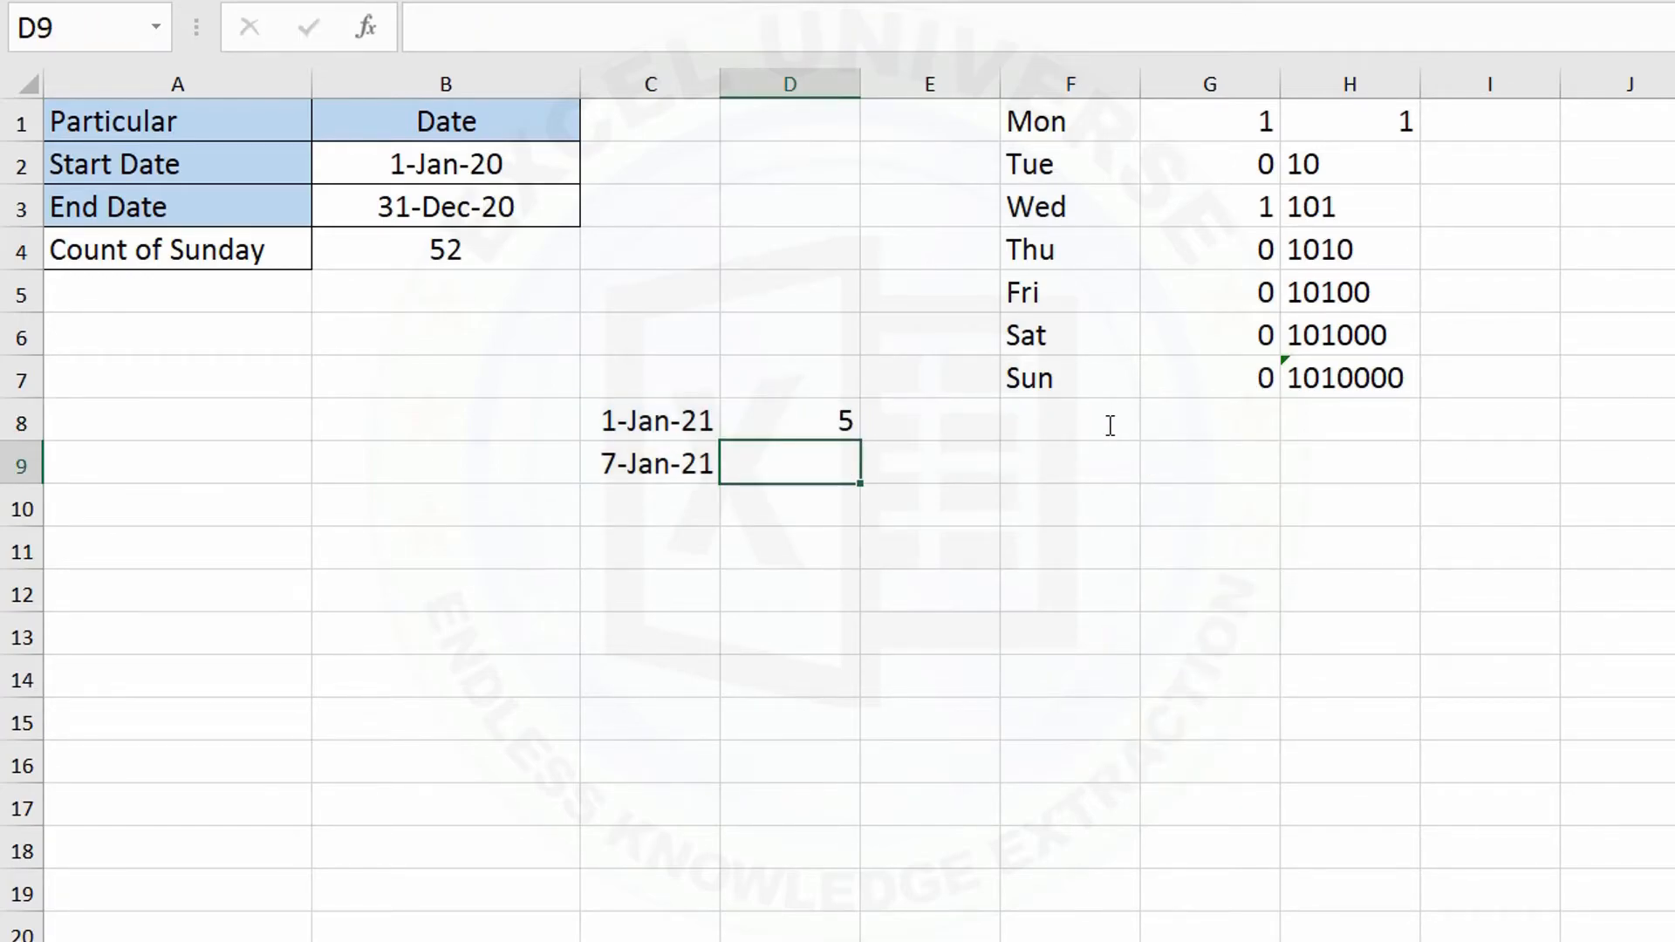
{"action": "left_click_drag", "start_coordinate": [663, 426], "coordinate": [672, 467]}
{"action": "left_click", "coordinate": [1077, 124]}
{"action": "left_click_drag", "start_coordinate": [1047, 210], "coordinate": [1187, 209]}
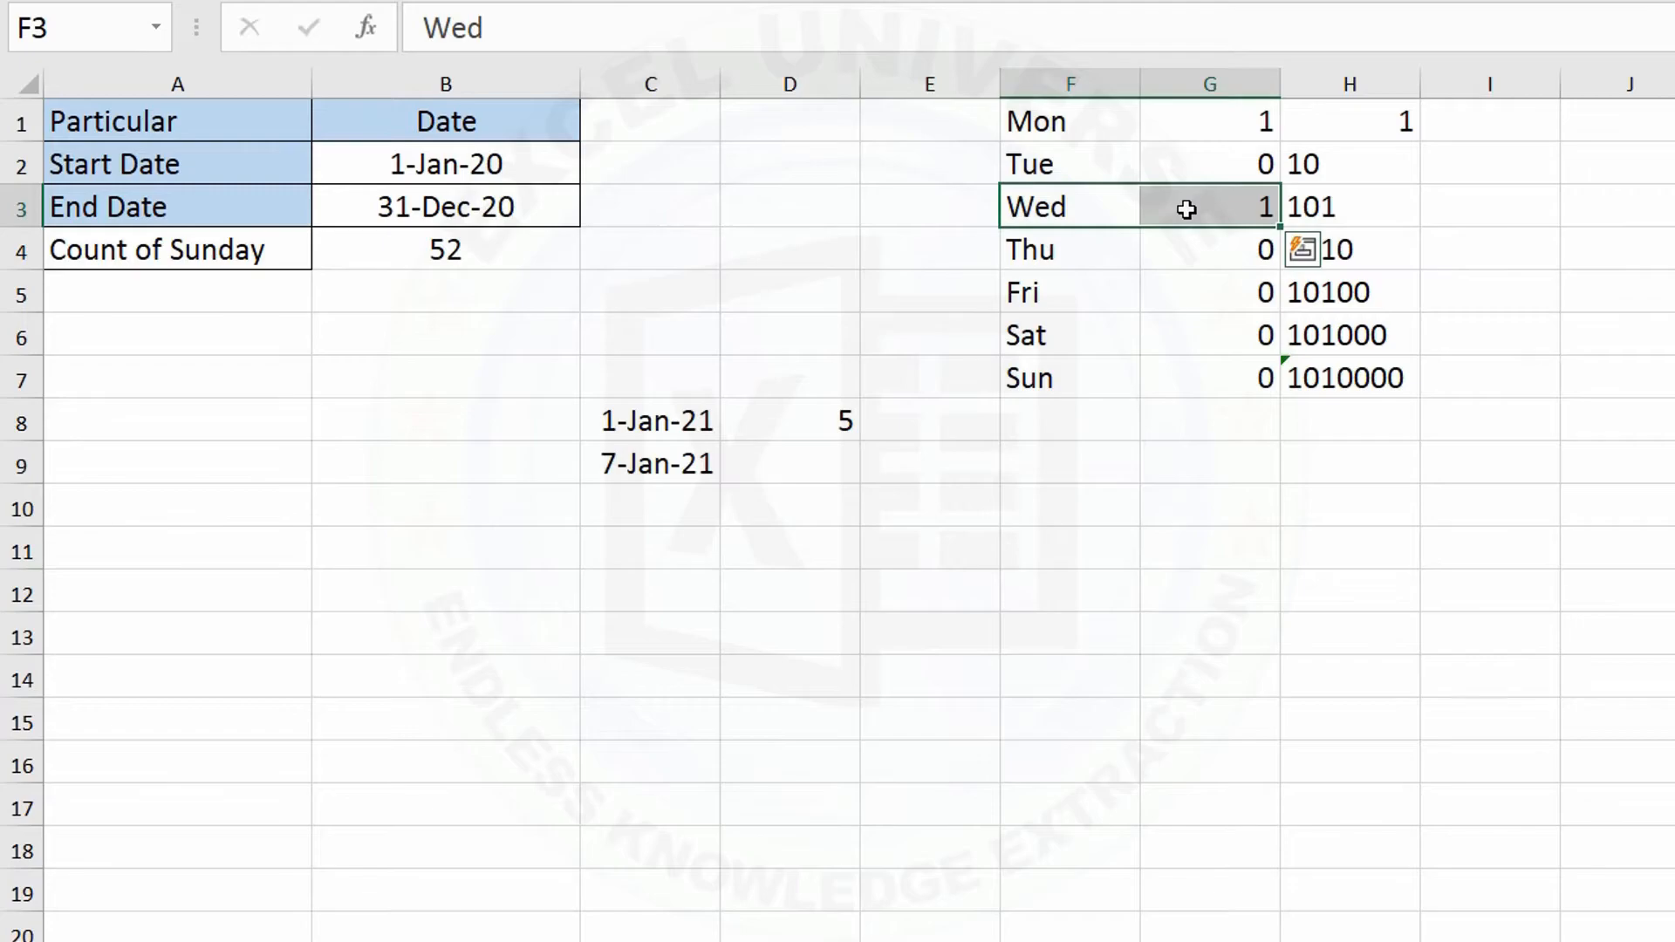
{"action": "left_click_drag", "start_coordinate": [468, 165], "coordinate": [465, 307]}
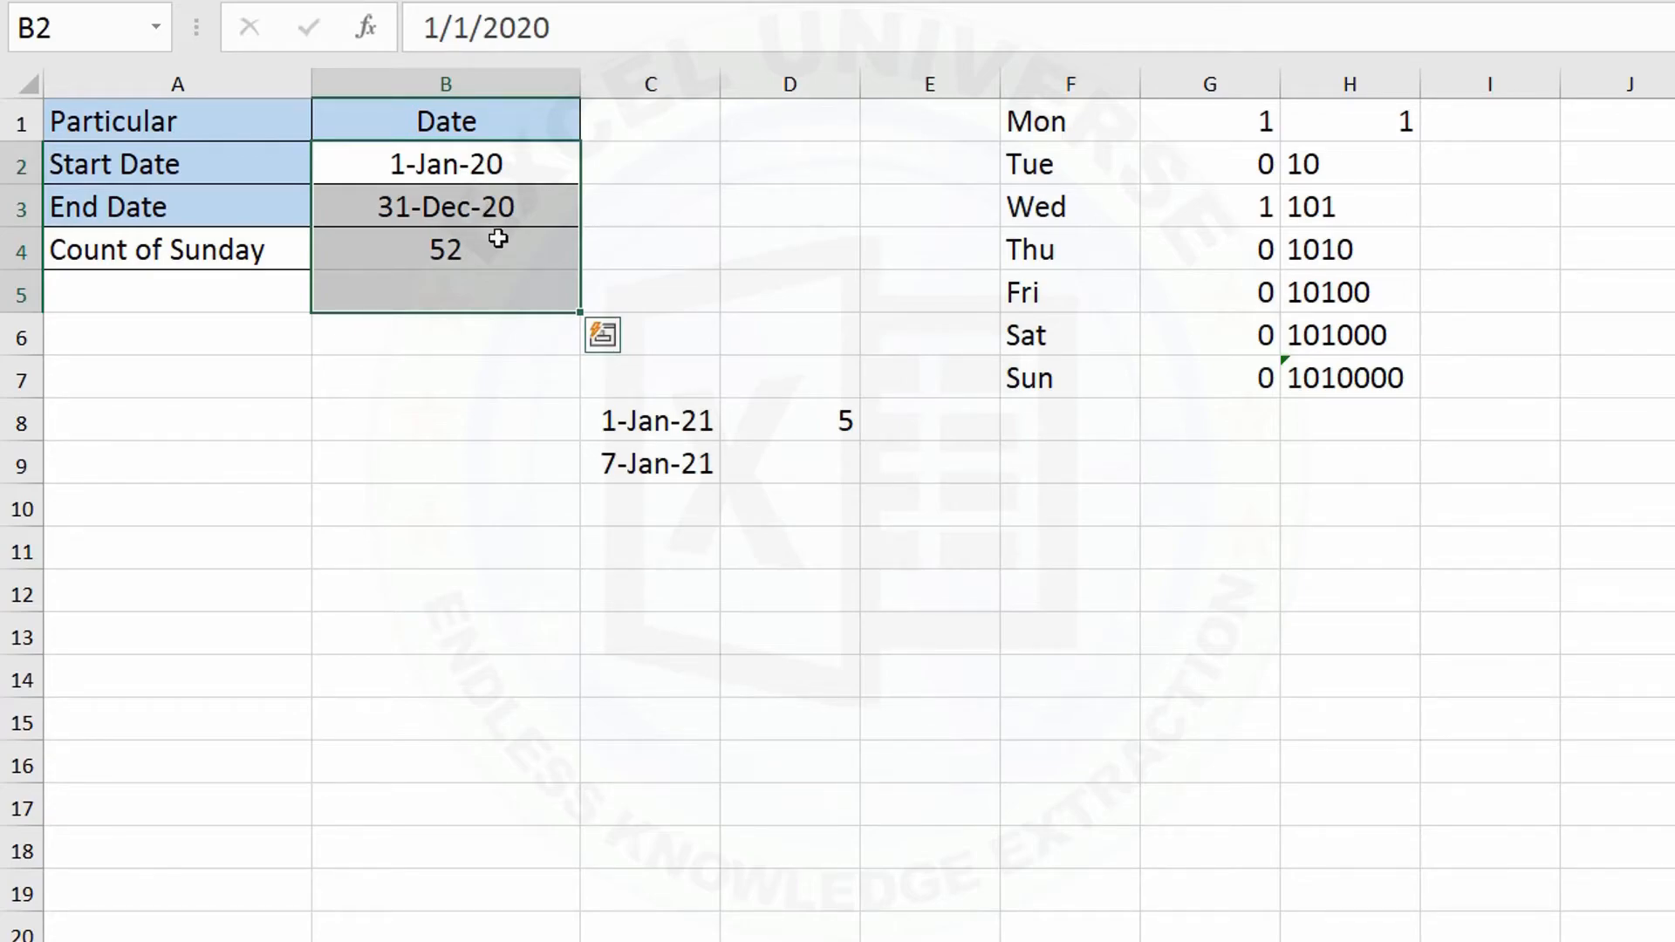
{"action": "left_click", "coordinate": [497, 238]}
Step: Enter the label Count of Mon & Wed in A5 and autofit column A to its contents
{"action": "left_click", "coordinate": [298, 300]}
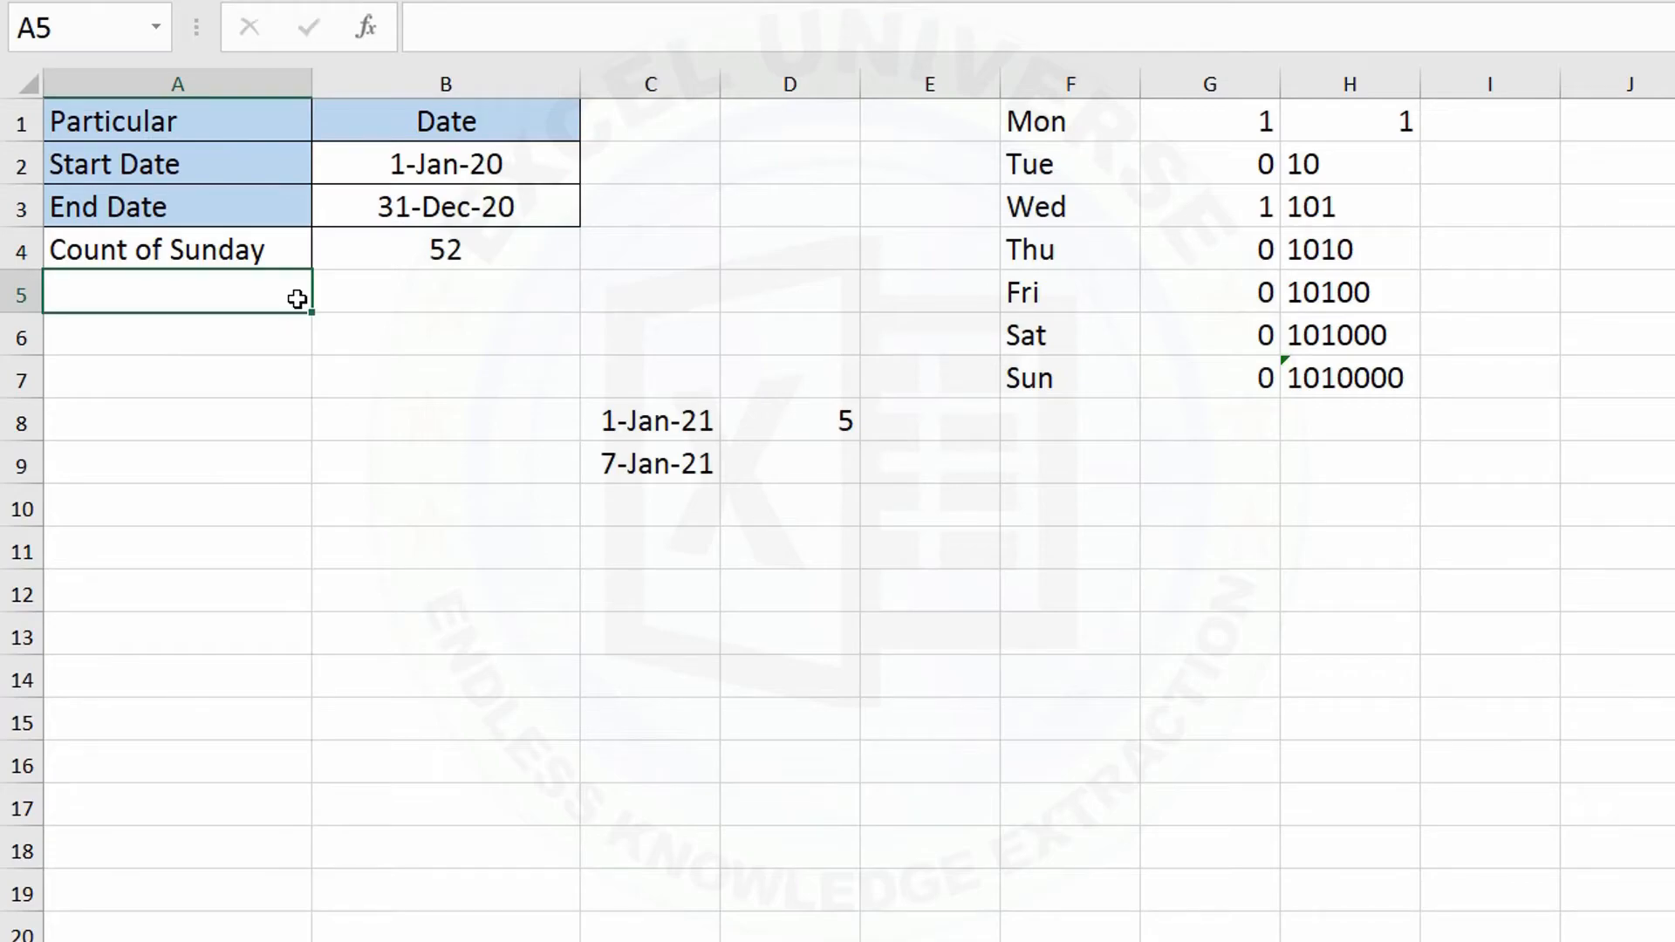
{"action": "type", "text": "CO"}
{"action": "key", "text": "BackSpace"}
{"action": "key", "text": "BackSpace"}
{"action": "type", "text": "ount of Mon"}
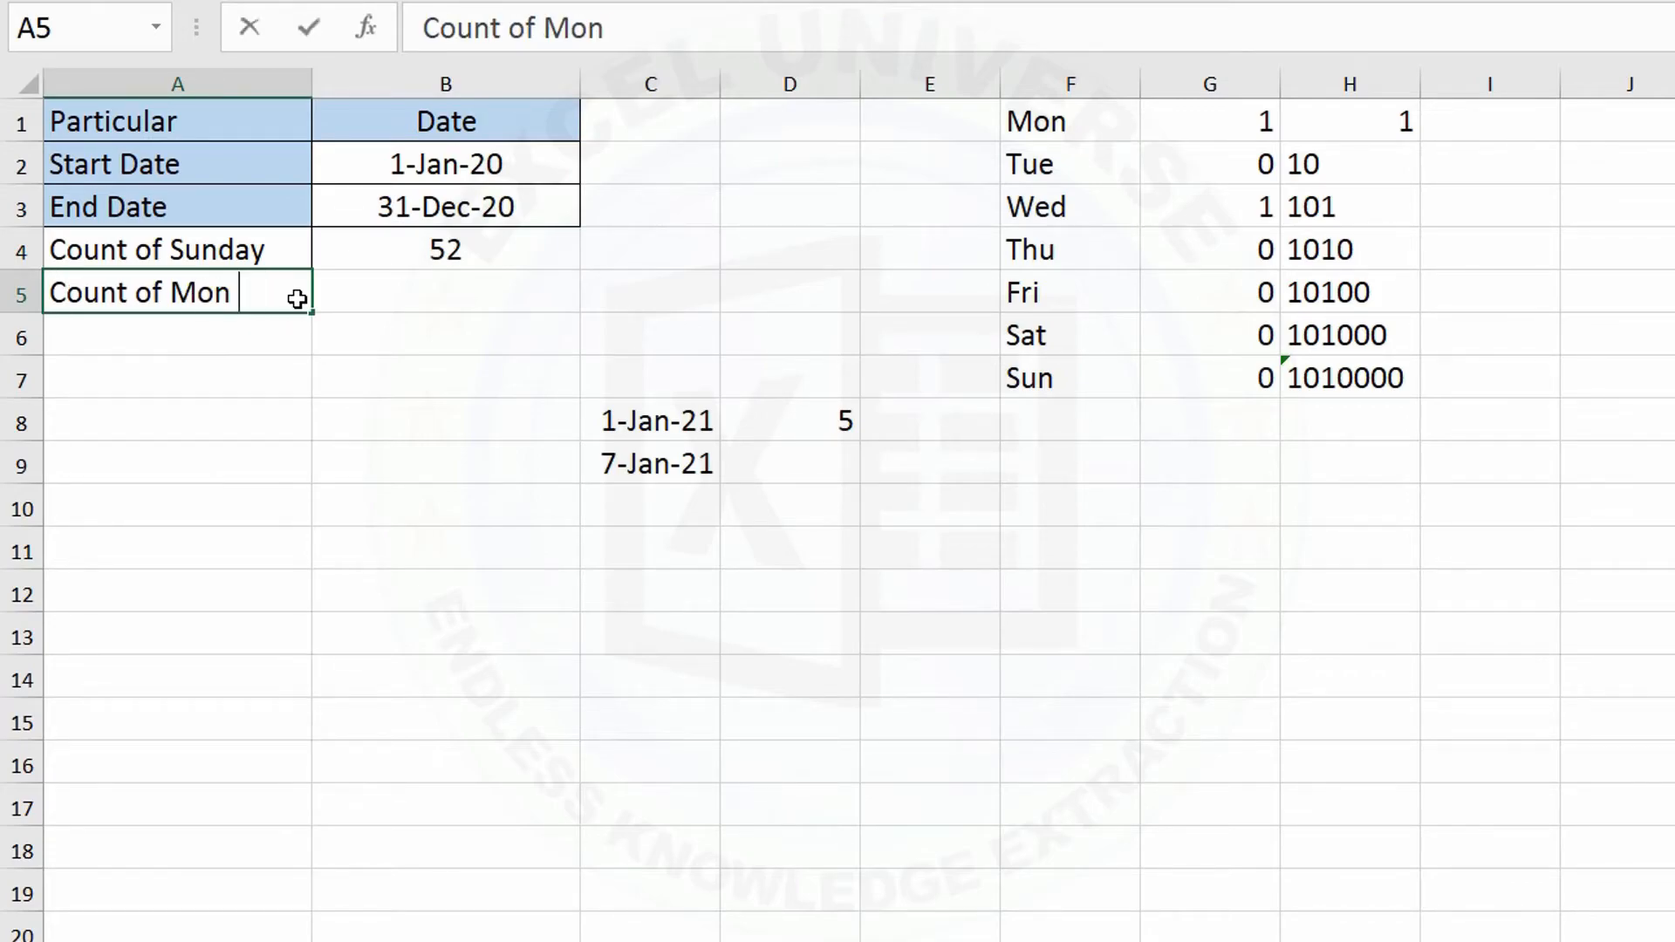
{"action": "type", "text": " & We"}
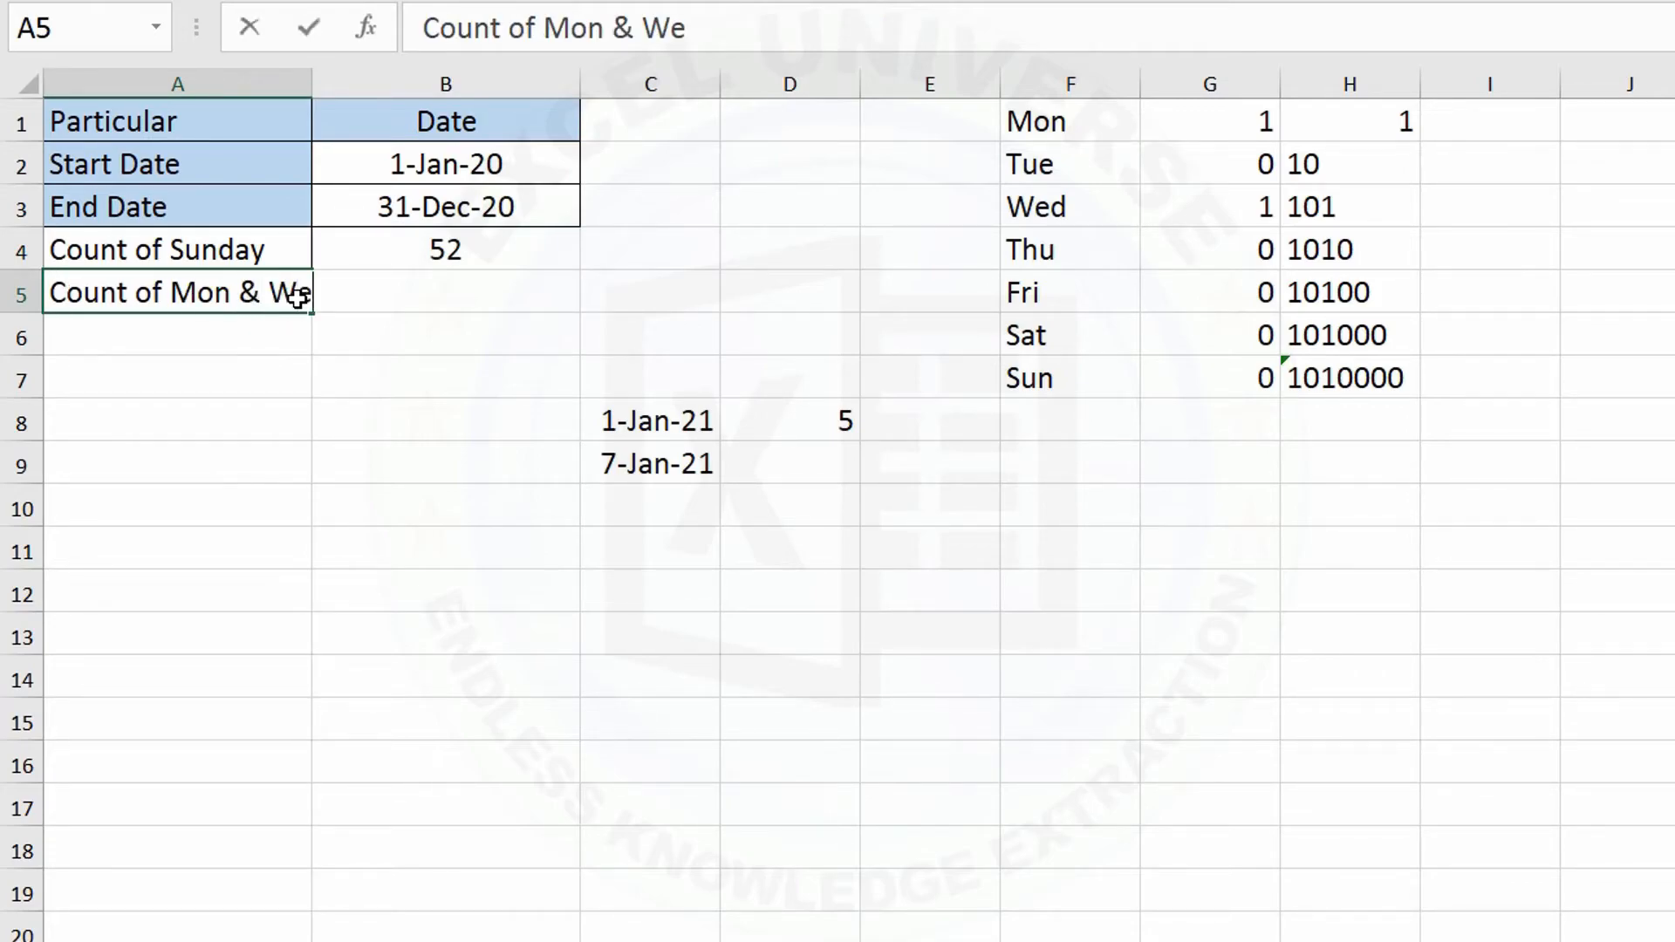
{"action": "type", "text": "d"}
{"action": "key", "text": "Return"}
{"action": "double_click", "coordinate": [311, 84]}
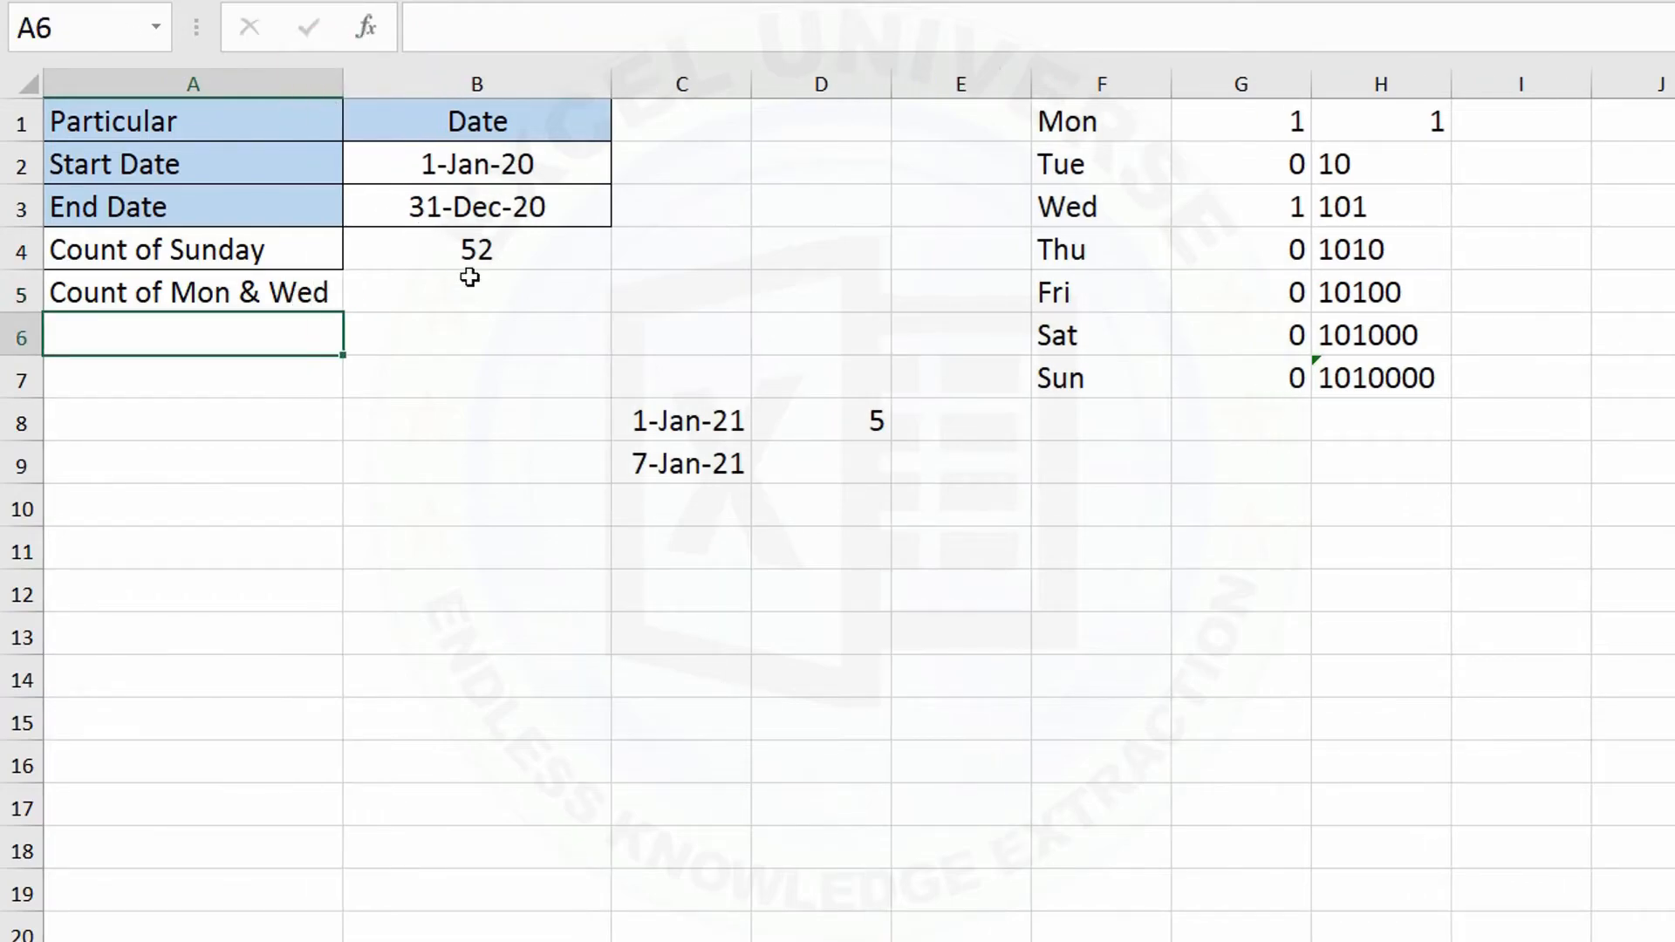
Step: Calculate the total days from start date to end date inclusive in B6 with =B3-B2+1
{"action": "left_click", "coordinate": [485, 305]}
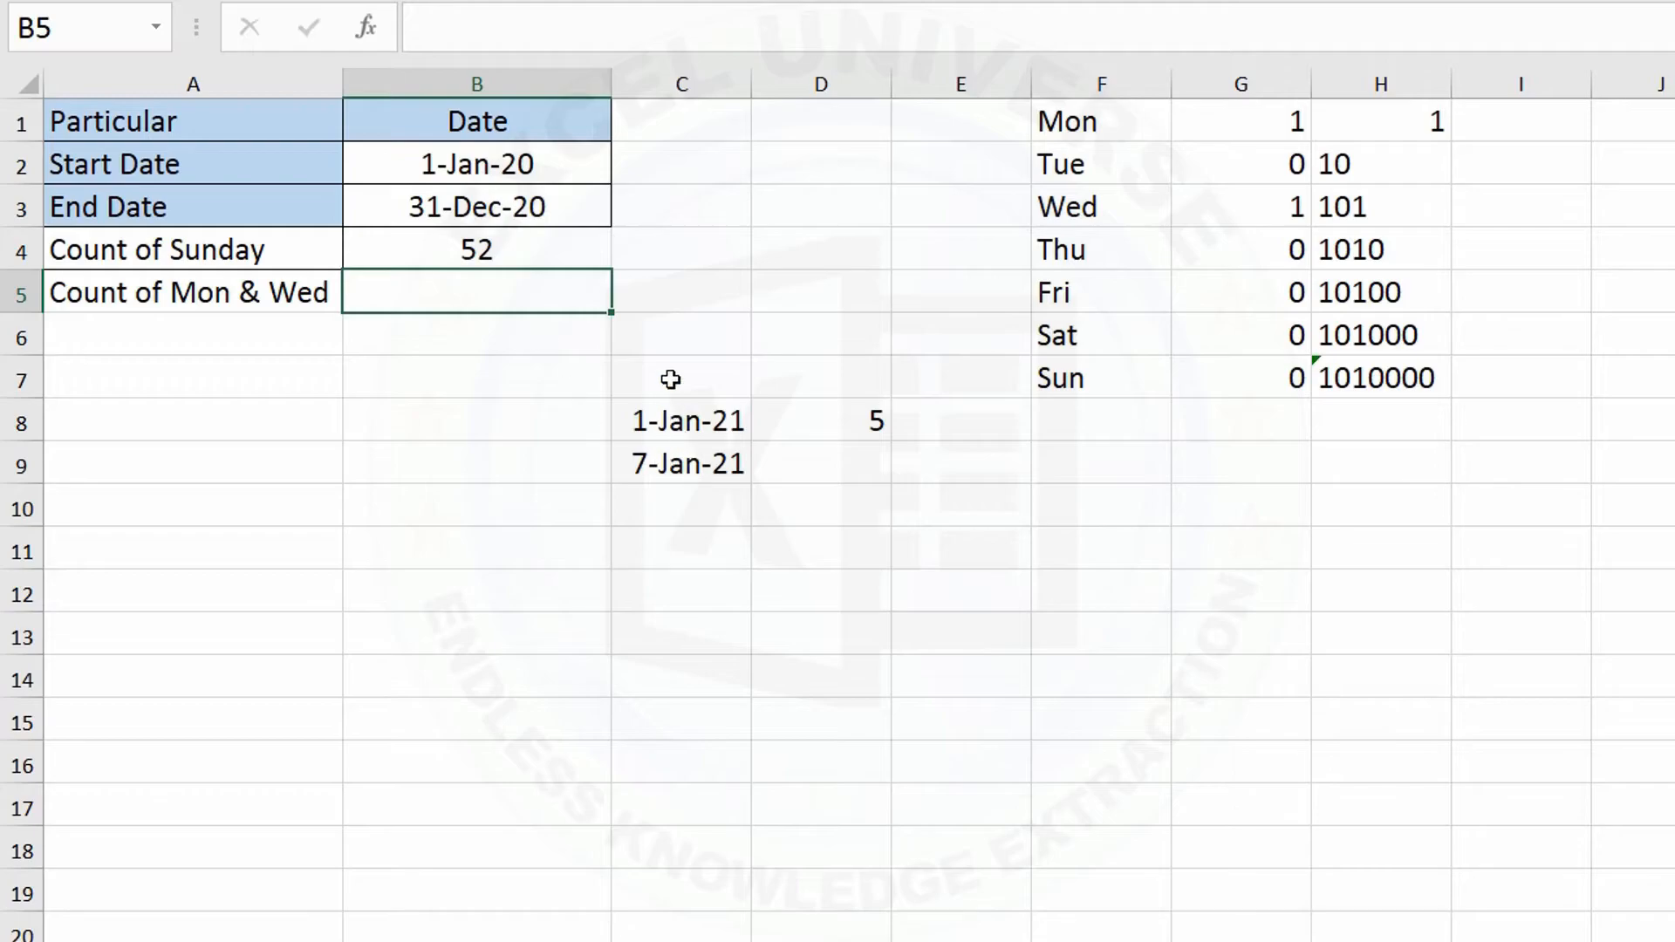
{"action": "left_click", "coordinate": [717, 79]}
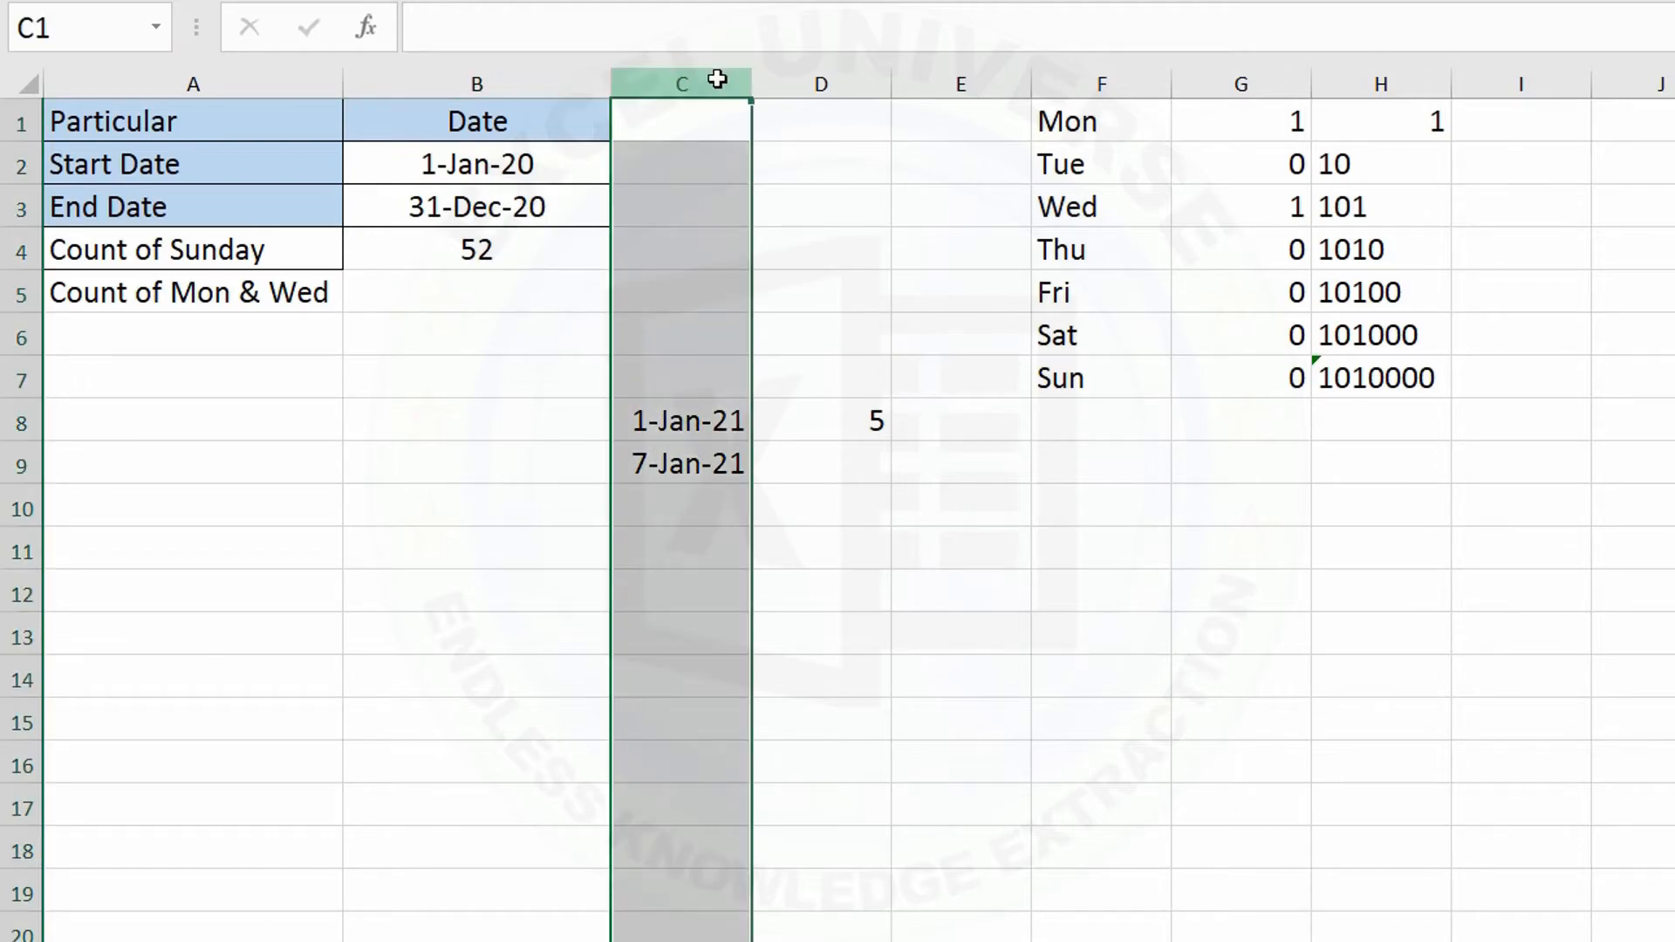
{"action": "left_click", "coordinate": [488, 348]}
{"action": "type", "text": "="}
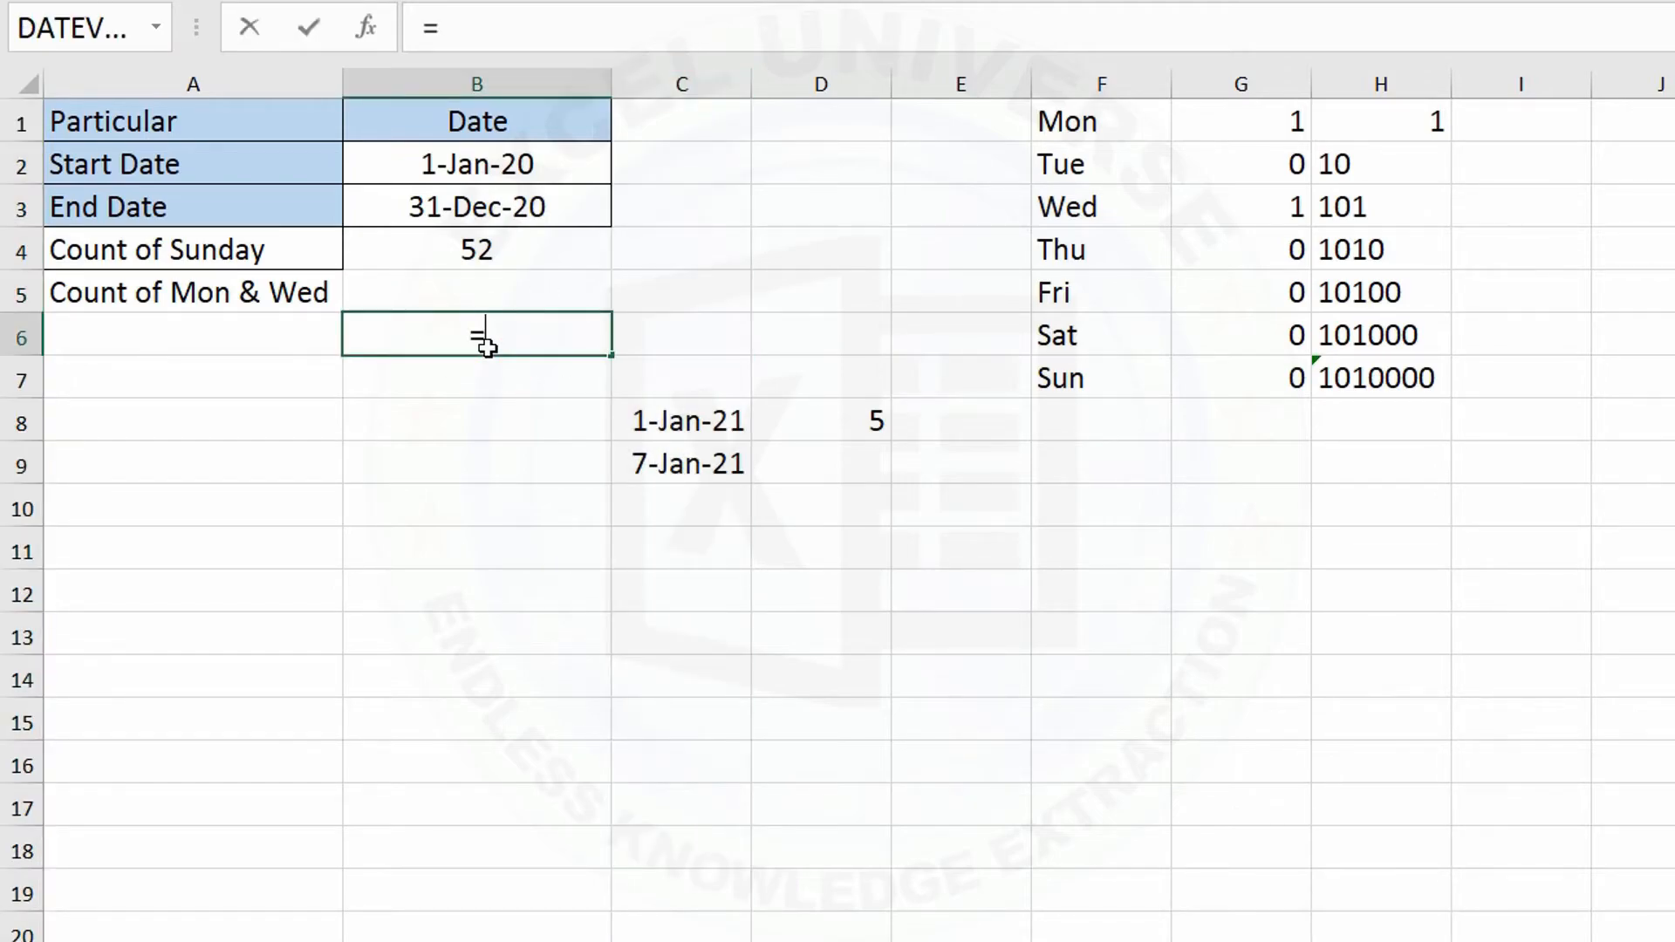
{"action": "left_click", "coordinate": [499, 210]}
{"action": "type", "text": "-"}
{"action": "left_click", "coordinate": [530, 163]}
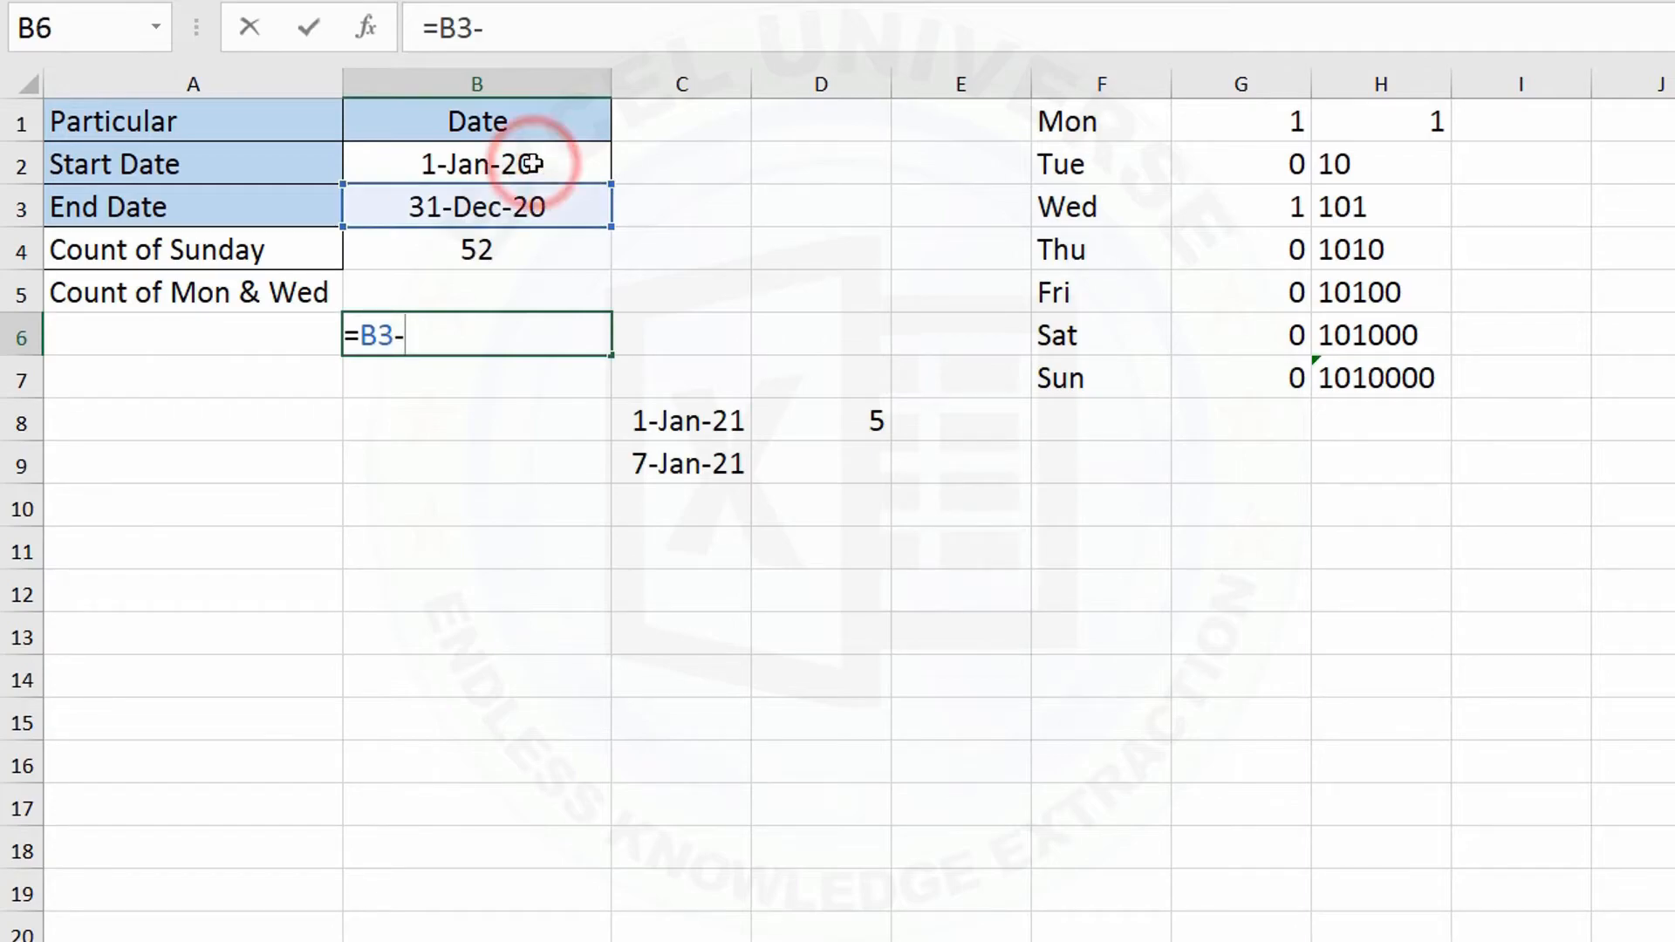
{"action": "type", "text": "+1"}
{"action": "key", "text": "Return"}
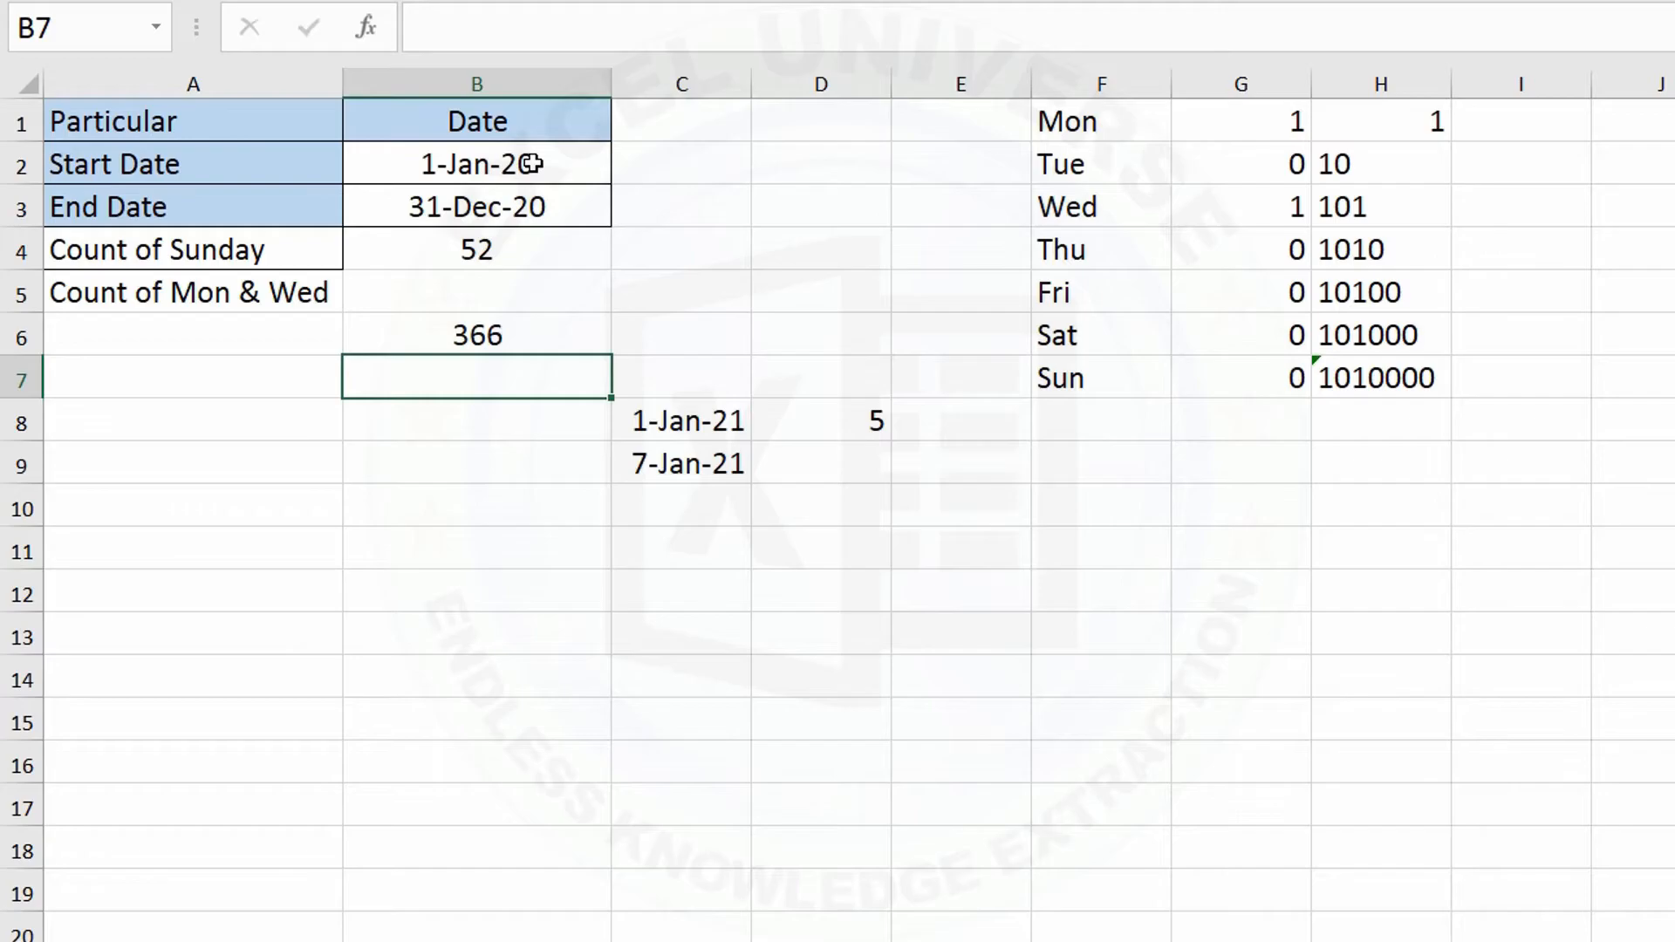
Step: Count the days excluding Mondays and Wednesdays in B7 with =NETWORKDAYS.INTL(B2,B3,"1010000")
{"action": "type", "text": "=net"}
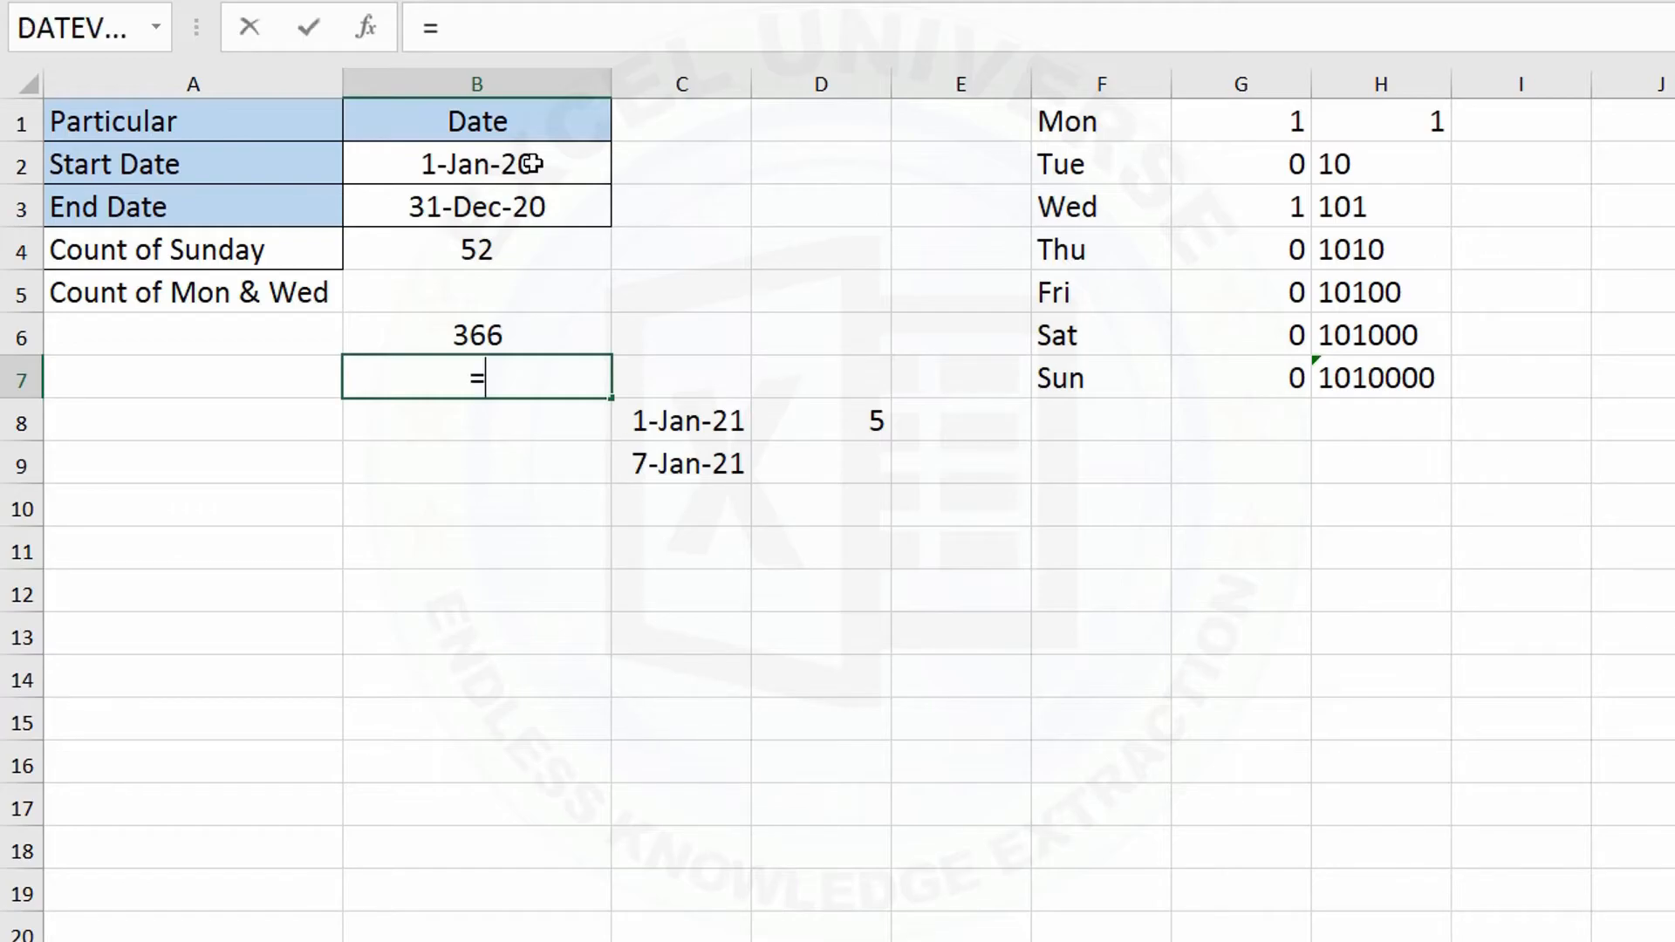
{"action": "key", "text": "Down"}
{"action": "key", "text": "Tab"}
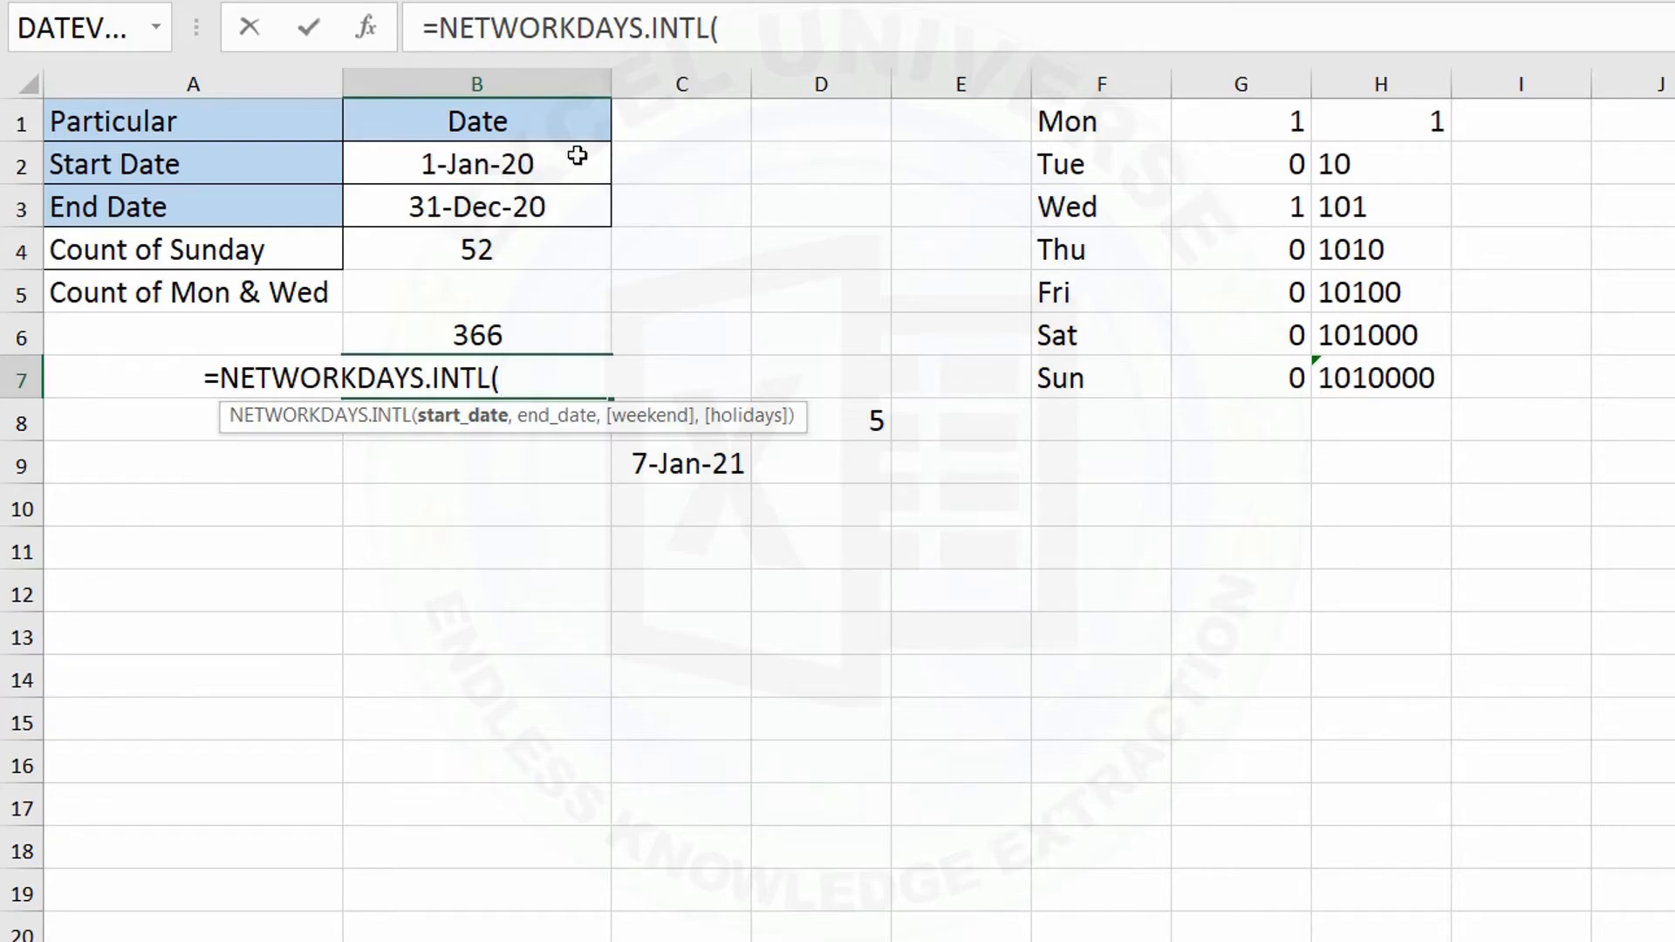
{"action": "left_click", "coordinate": [546, 158]}
{"action": "type", "text": ","}
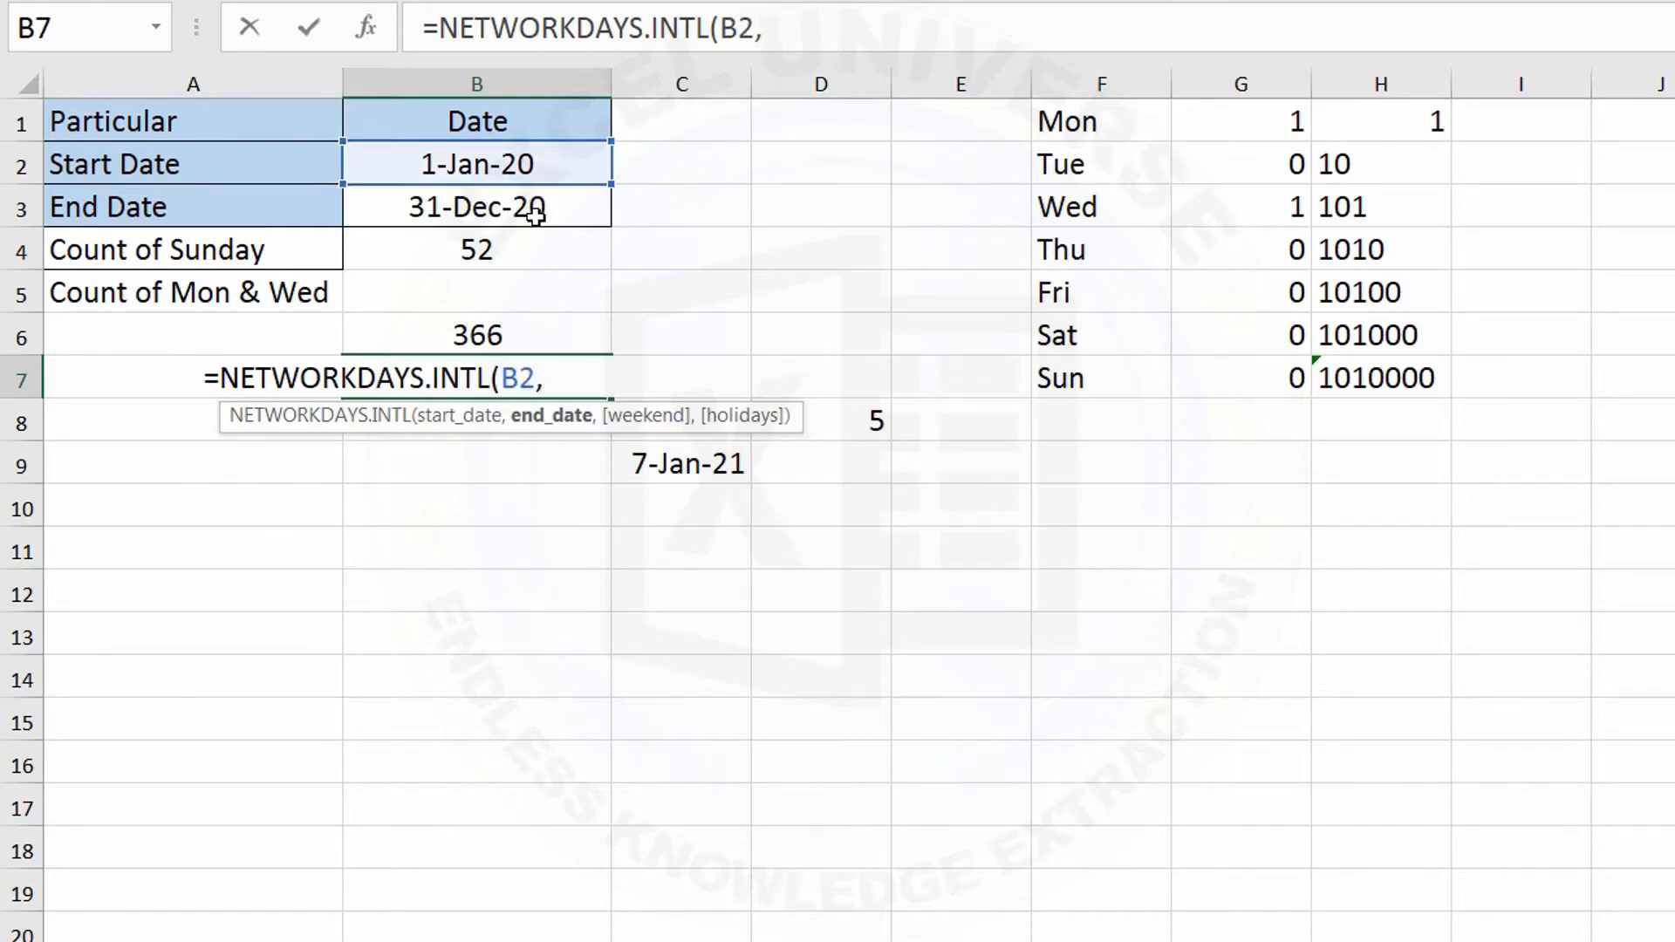
{"action": "left_click", "coordinate": [538, 212]}
{"action": "type", "text": ","}
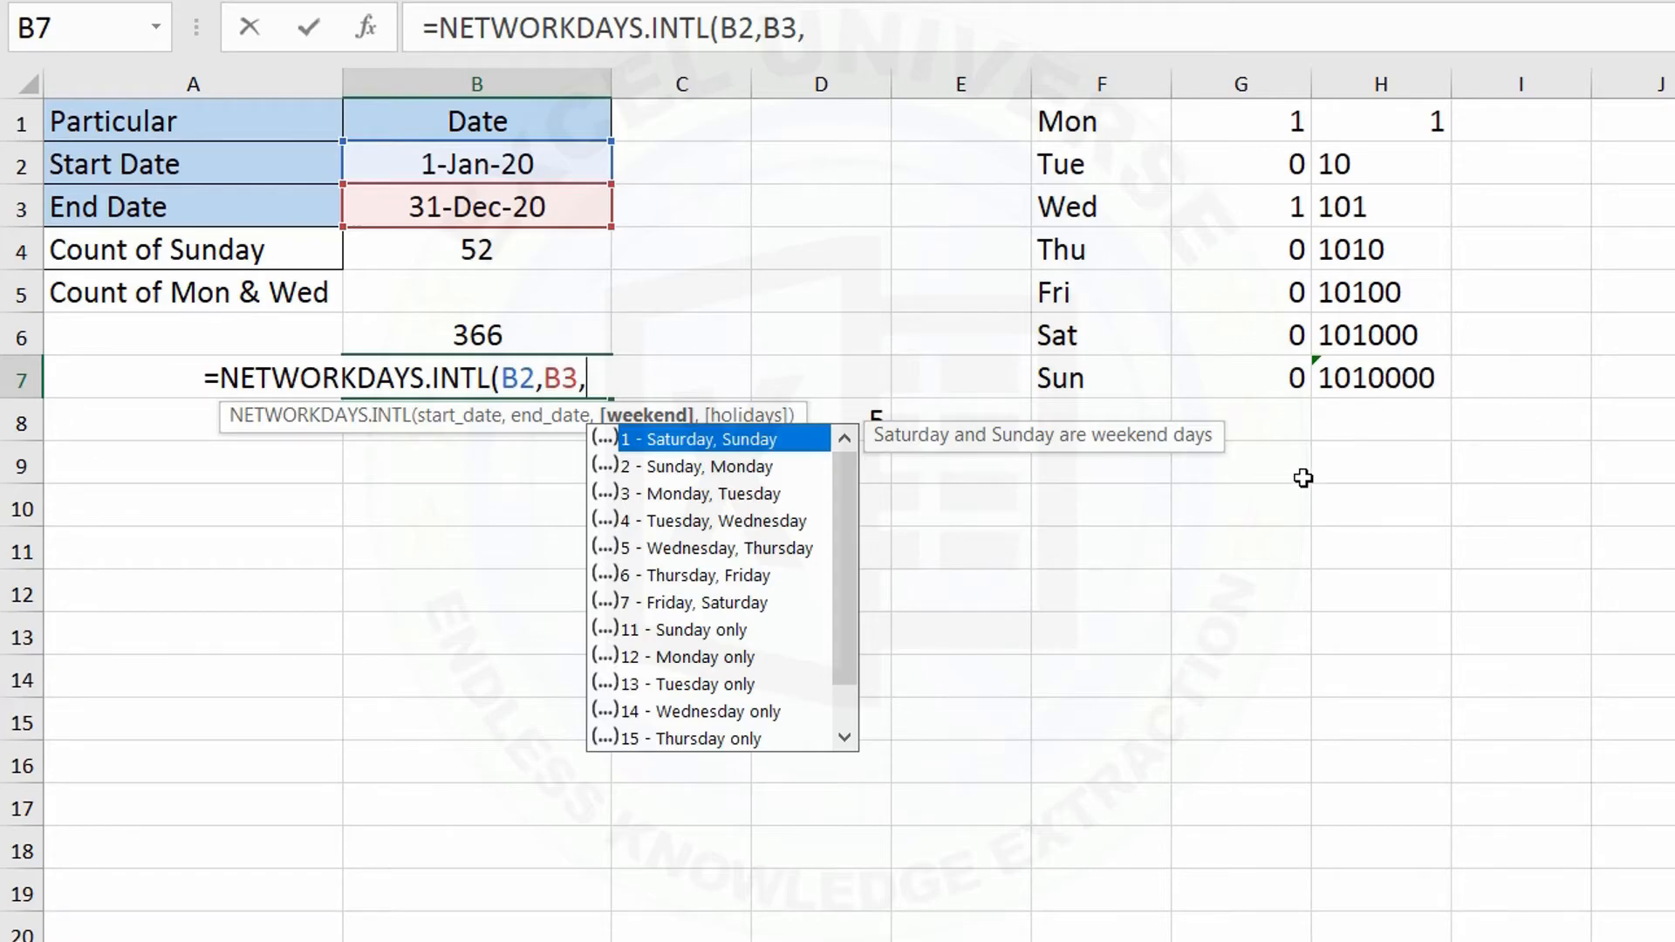
{"action": "type", "text": "\"101"}
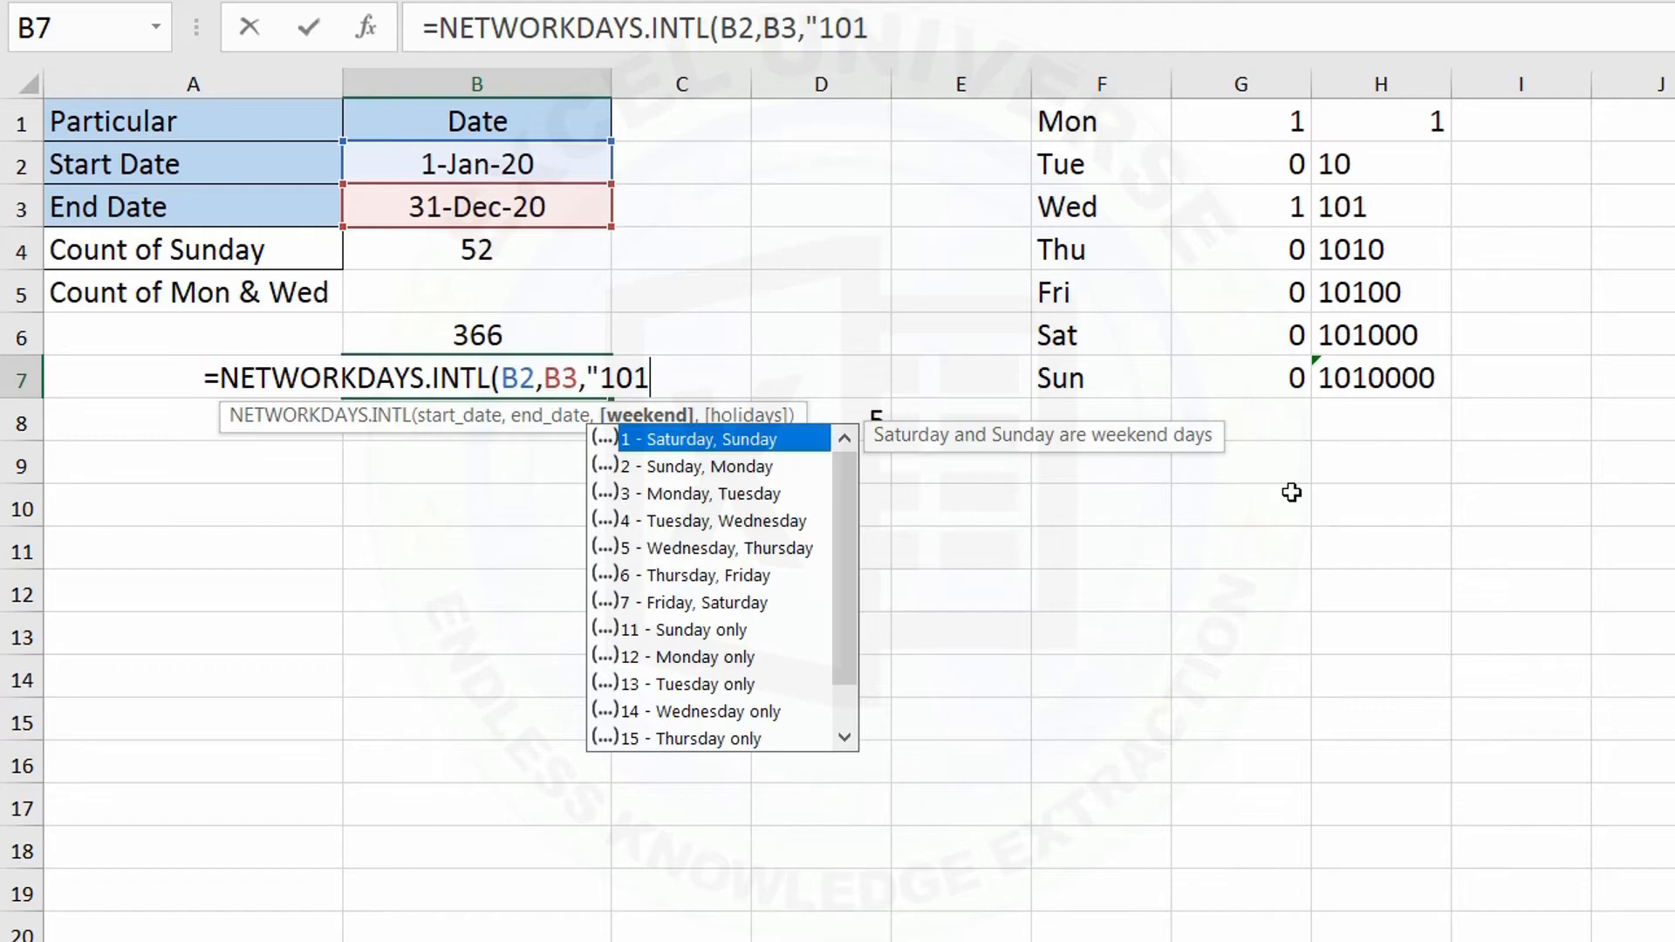
{"action": "type", "text": "0000"}
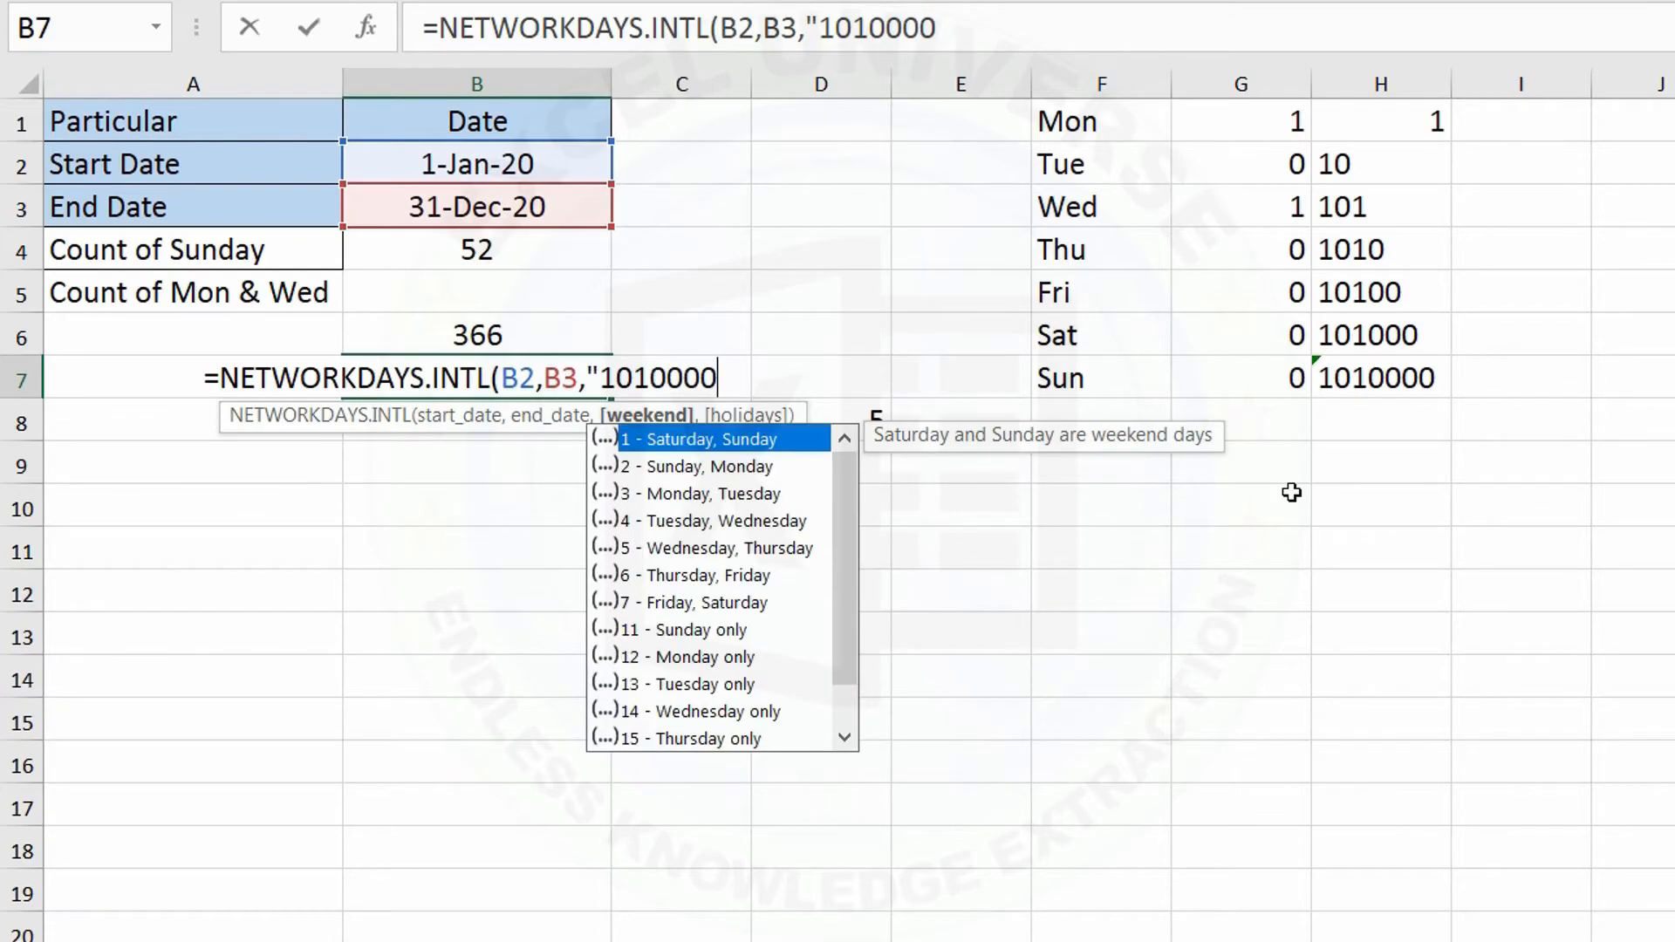
{"action": "type", "text": "\")"}
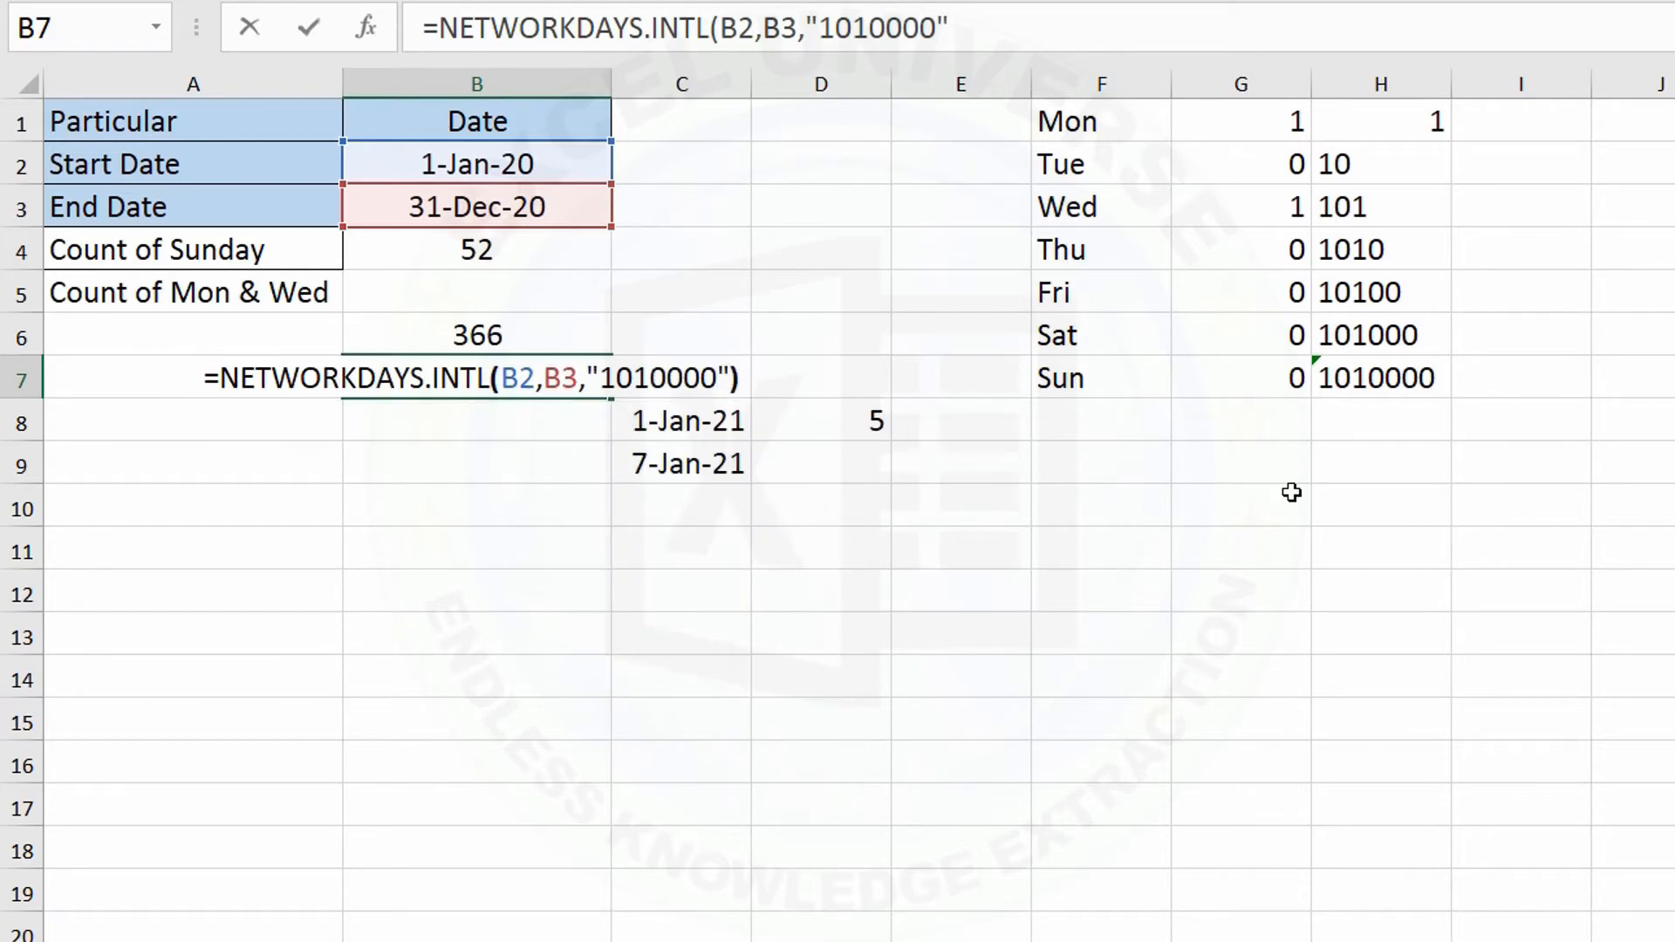
{"action": "key", "text": "Return"}
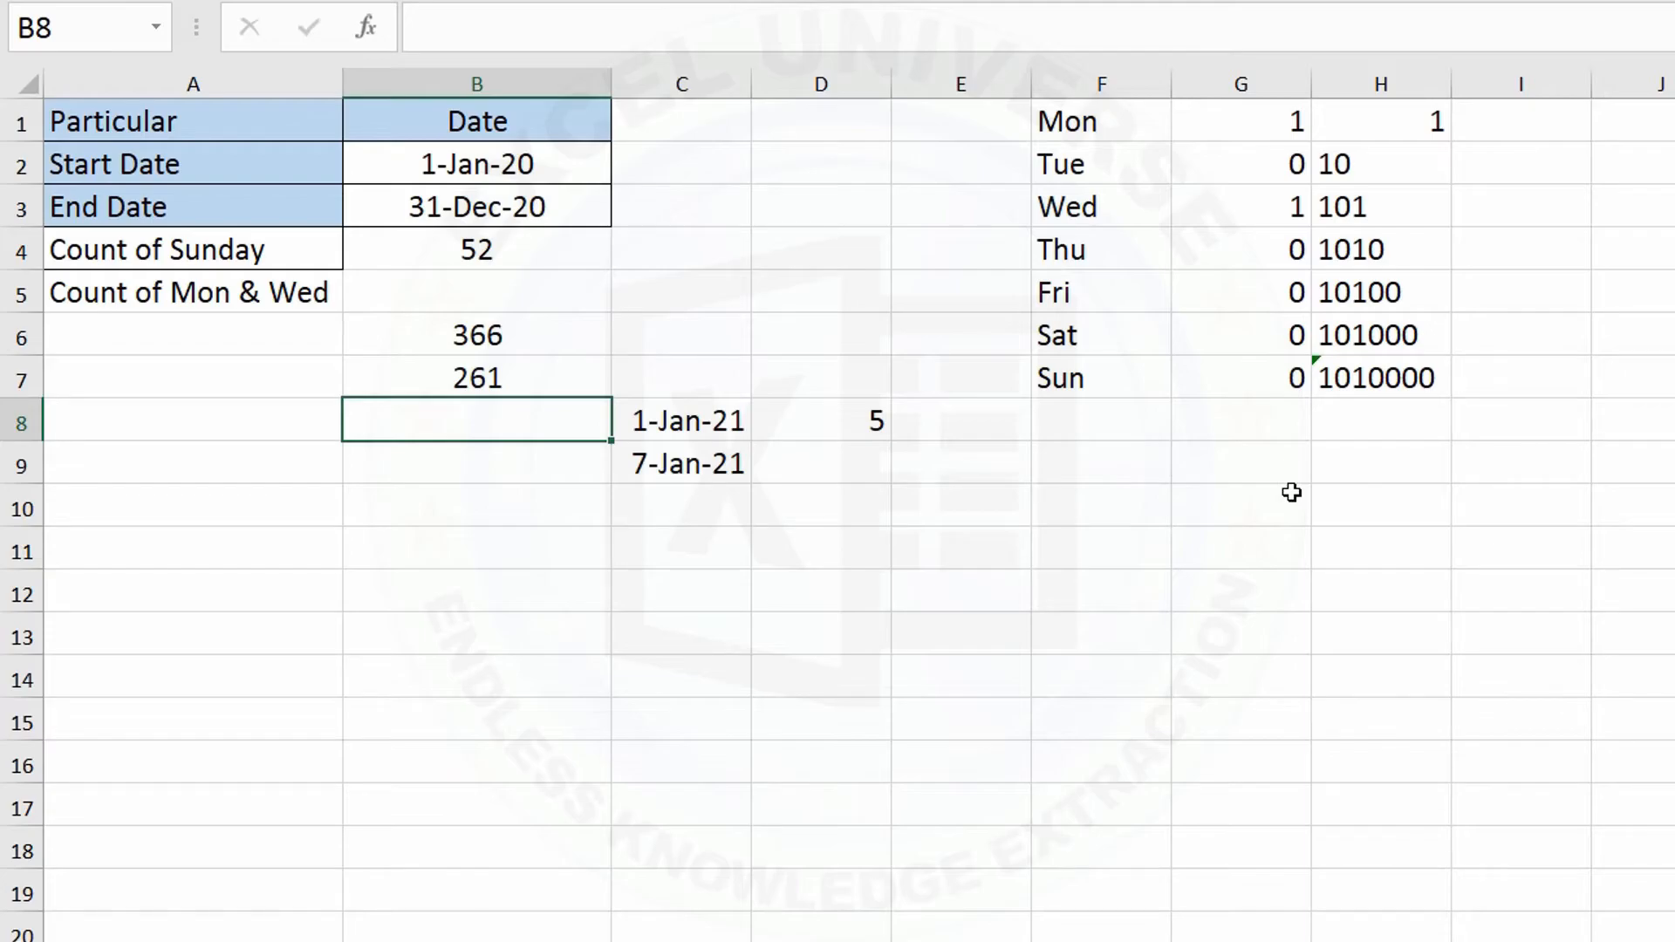
Step: Calculate the number of Mondays and Wednesdays in B8 by subtracting B7 from B6
{"action": "left_click", "coordinate": [557, 382]}
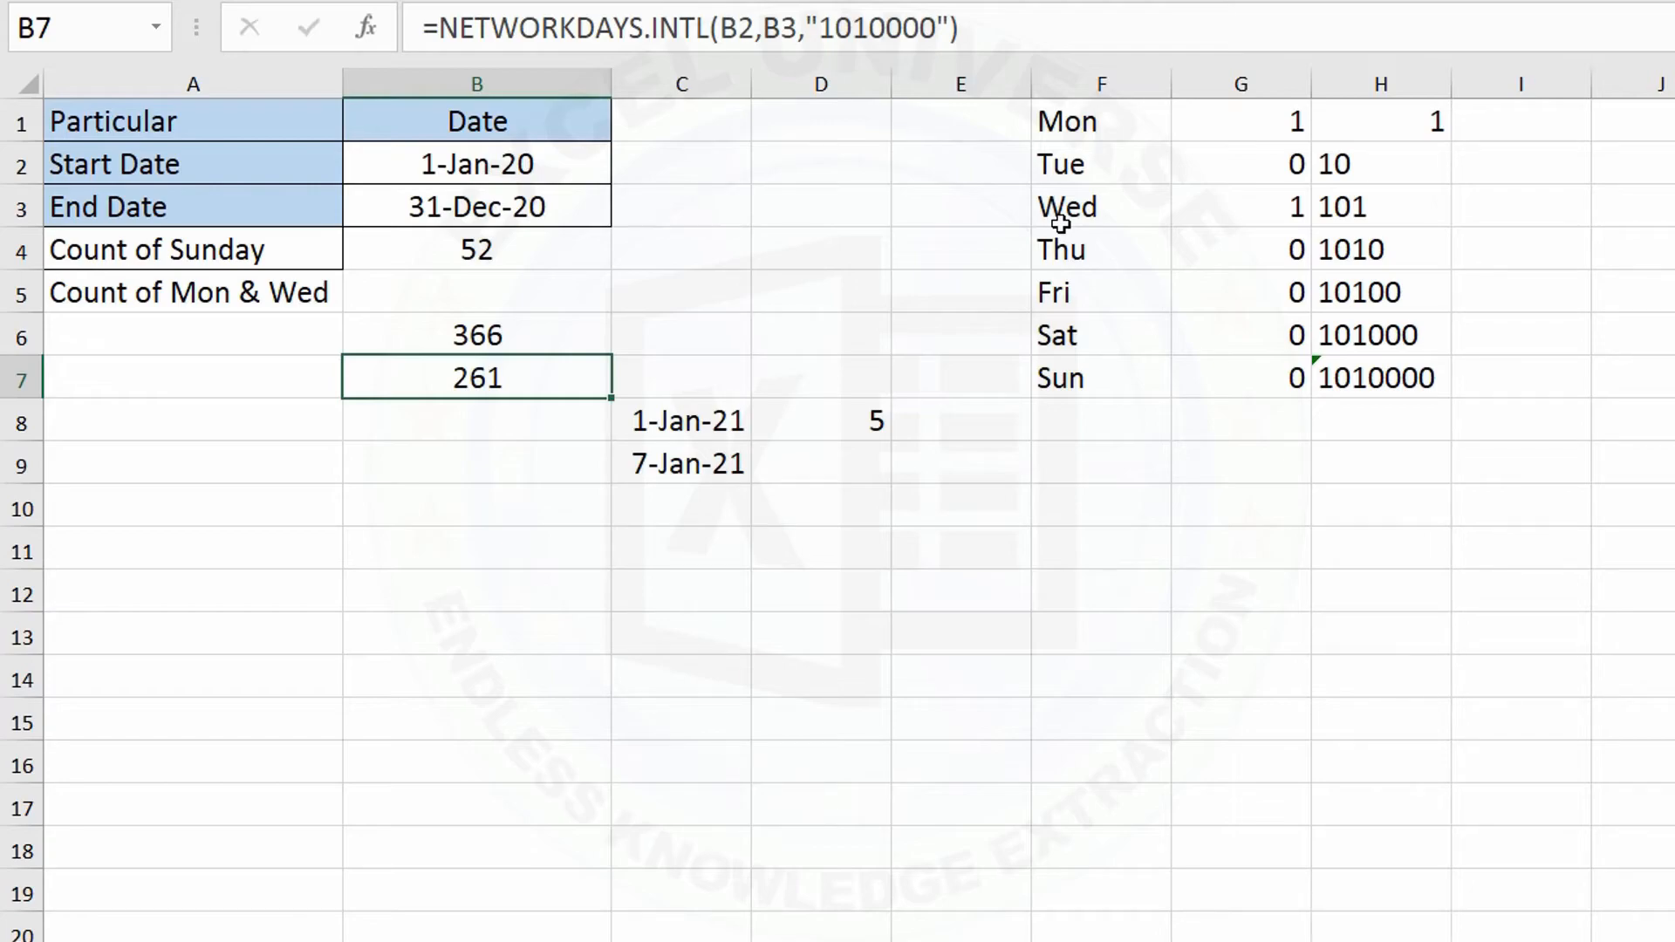
{"action": "key", "text": "Down"}
{"action": "type", "text": "="}
{"action": "key", "text": "Up"}
{"action": "key", "text": "Up"}
{"action": "type", "text": "-"}
{"action": "key", "text": "Up"}
{"action": "key", "text": "Return"}
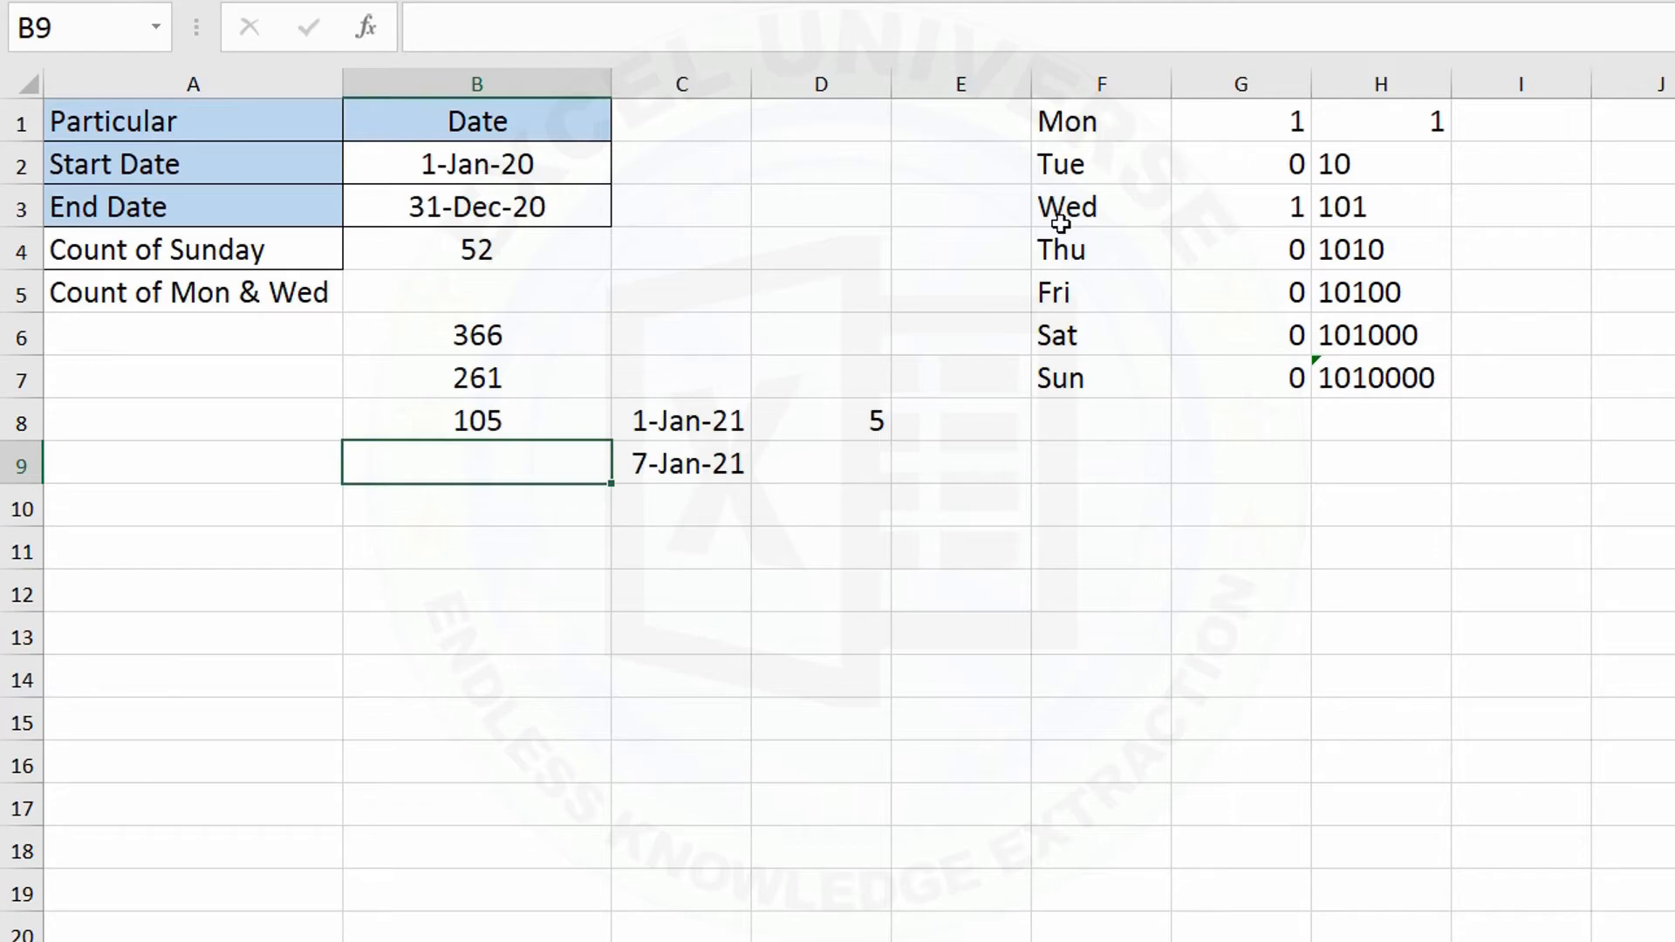
{"action": "left_click", "coordinate": [550, 207]}
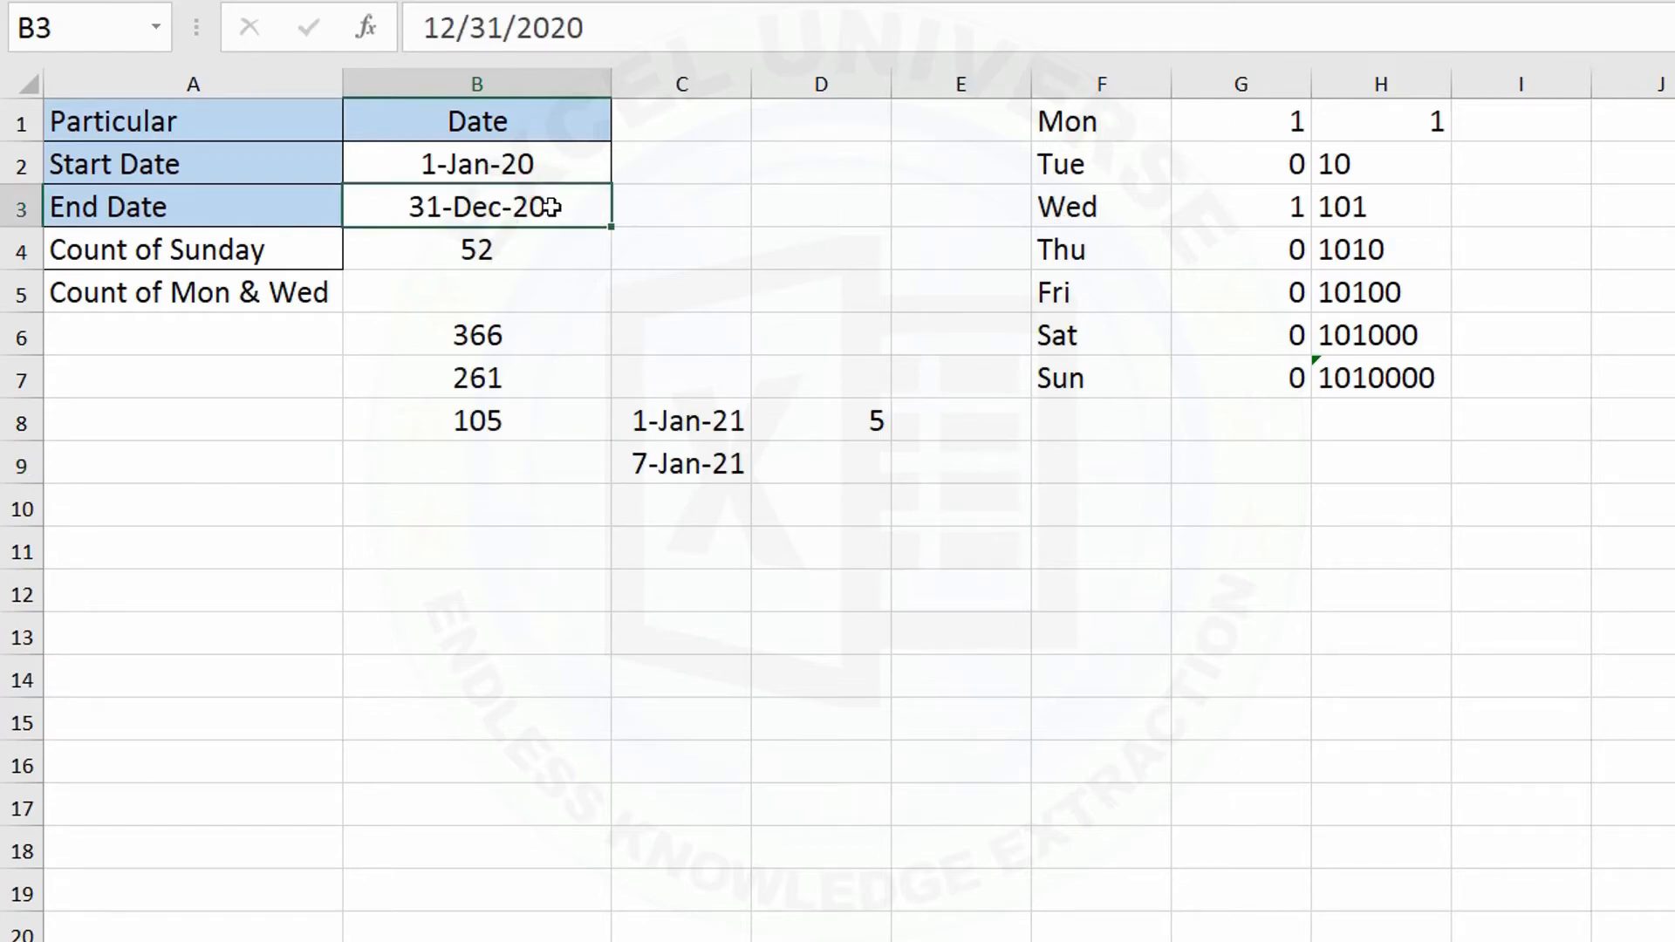
Step: Set the end date in B3 to 7 Jan 20 and check the formulas in B6 to B8 against the shorter period
{"action": "type", "text": "7 aj"}
{"action": "key", "text": "BackSpace"}
{"action": "key", "text": "BackSpace"}
{"action": "type", "text": "jan 20"}
{"action": "left_click", "coordinate": [524, 378]}
{"action": "left_click", "coordinate": [529, 429]}
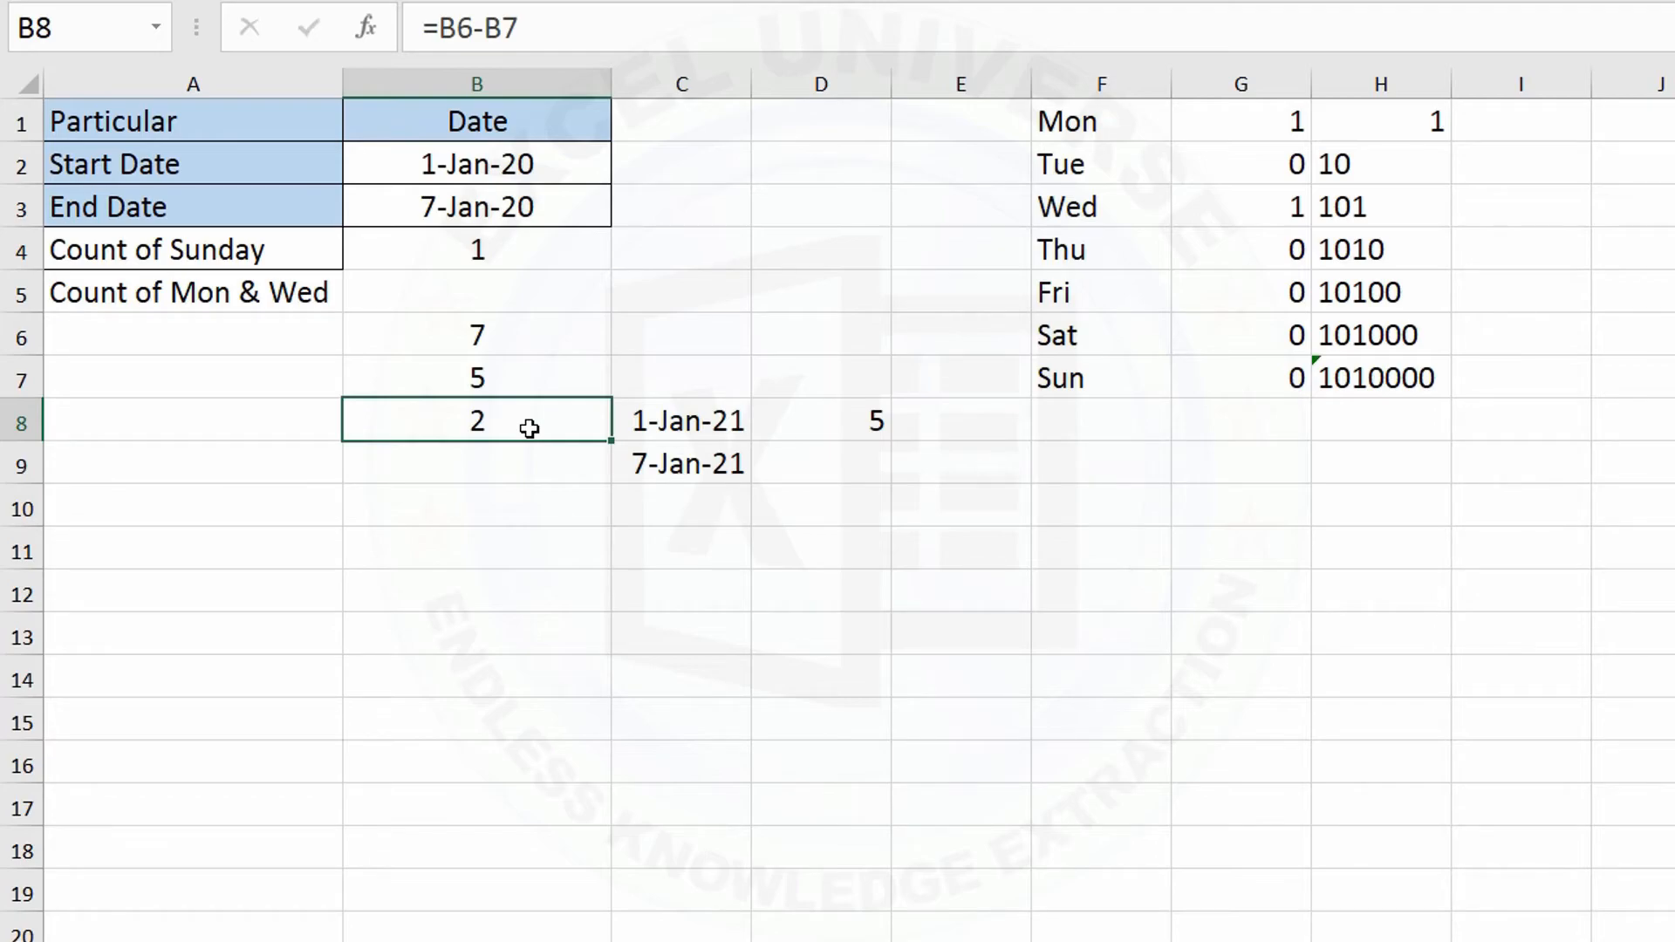
{"action": "key", "text": "Up"}
{"action": "key", "text": "Up"}
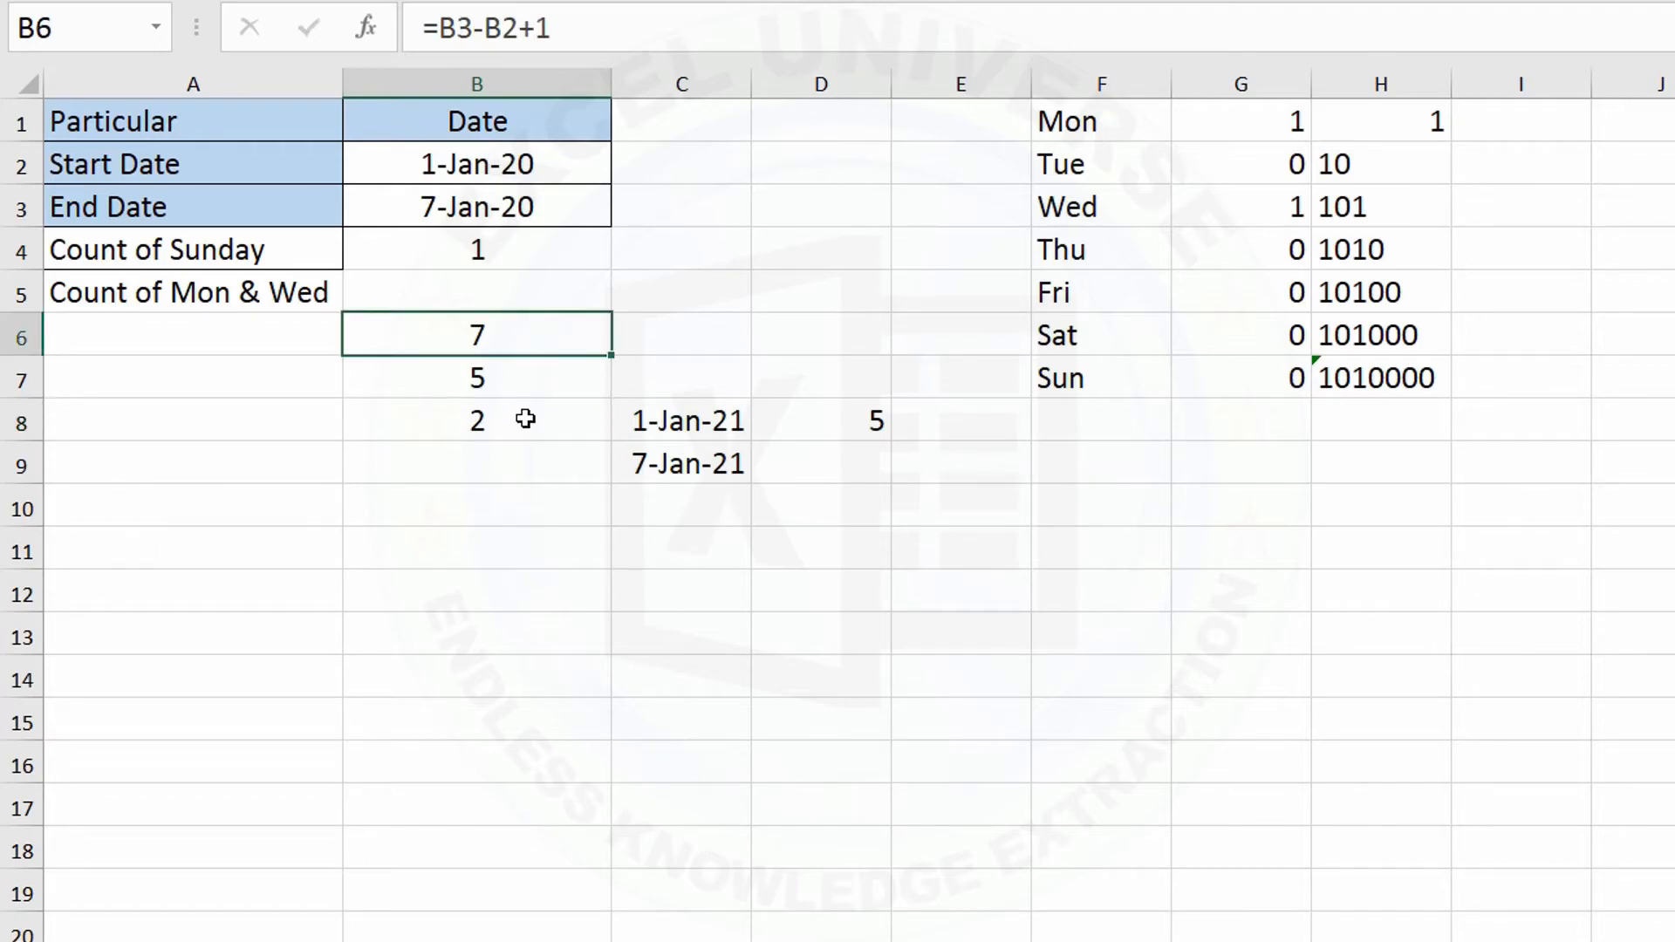
{"action": "left_click", "coordinate": [525, 420]}
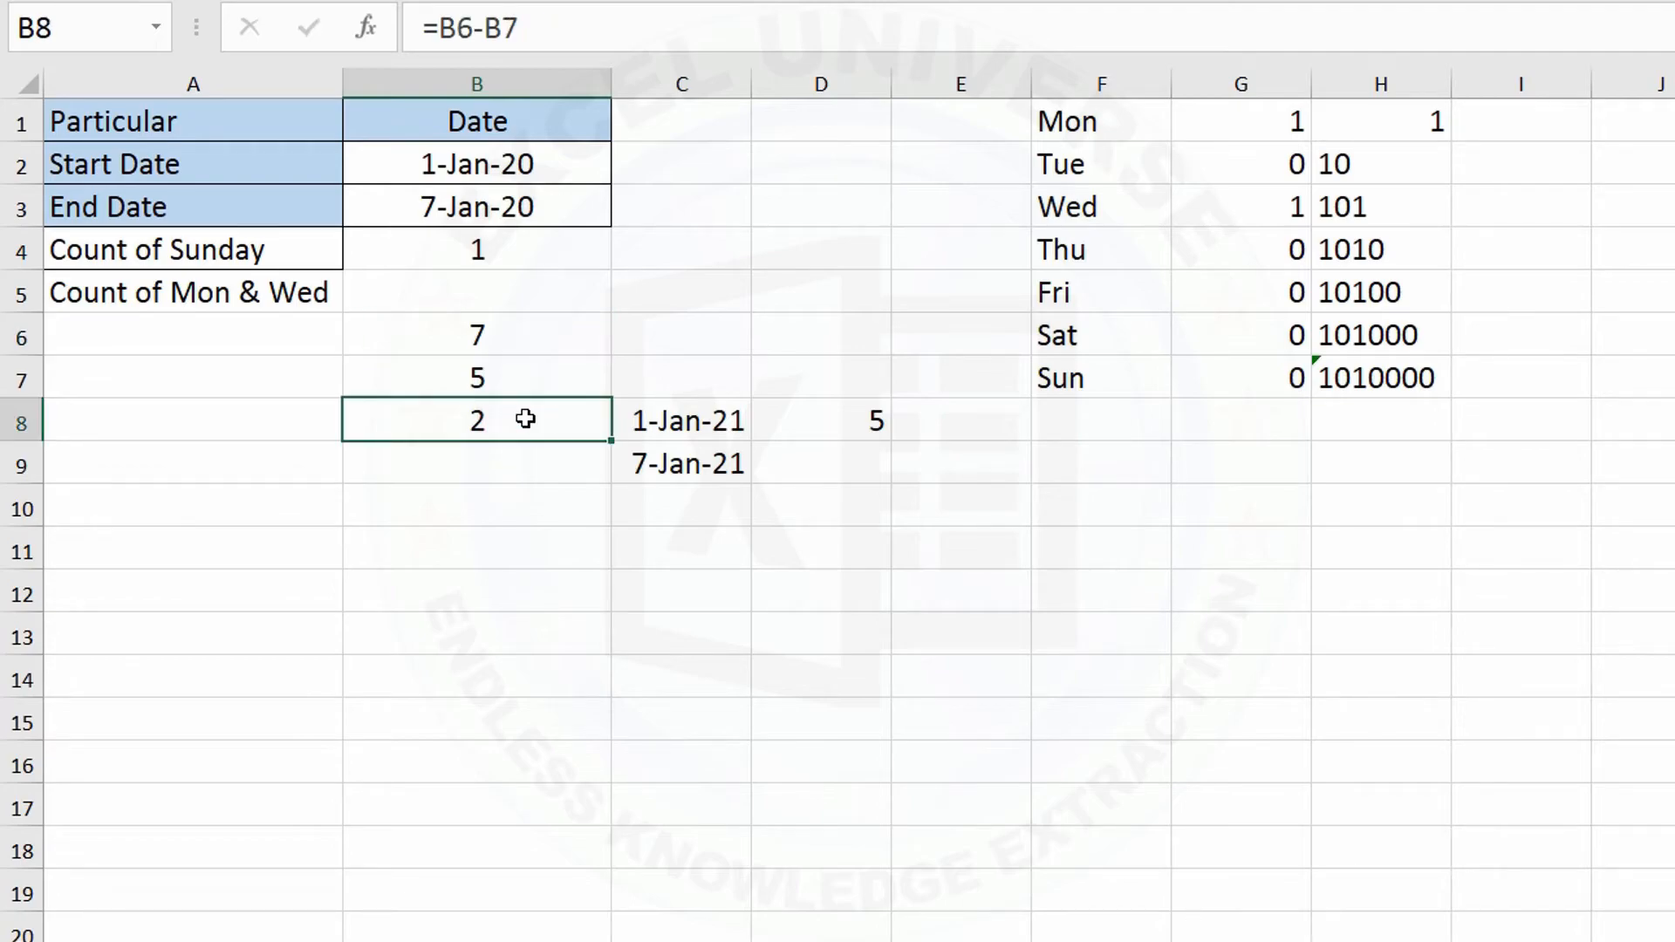
Step: Replace the B6 reference in the B8 formula with B3-B2+1 copied from B6
{"action": "double_click", "coordinate": [517, 428]}
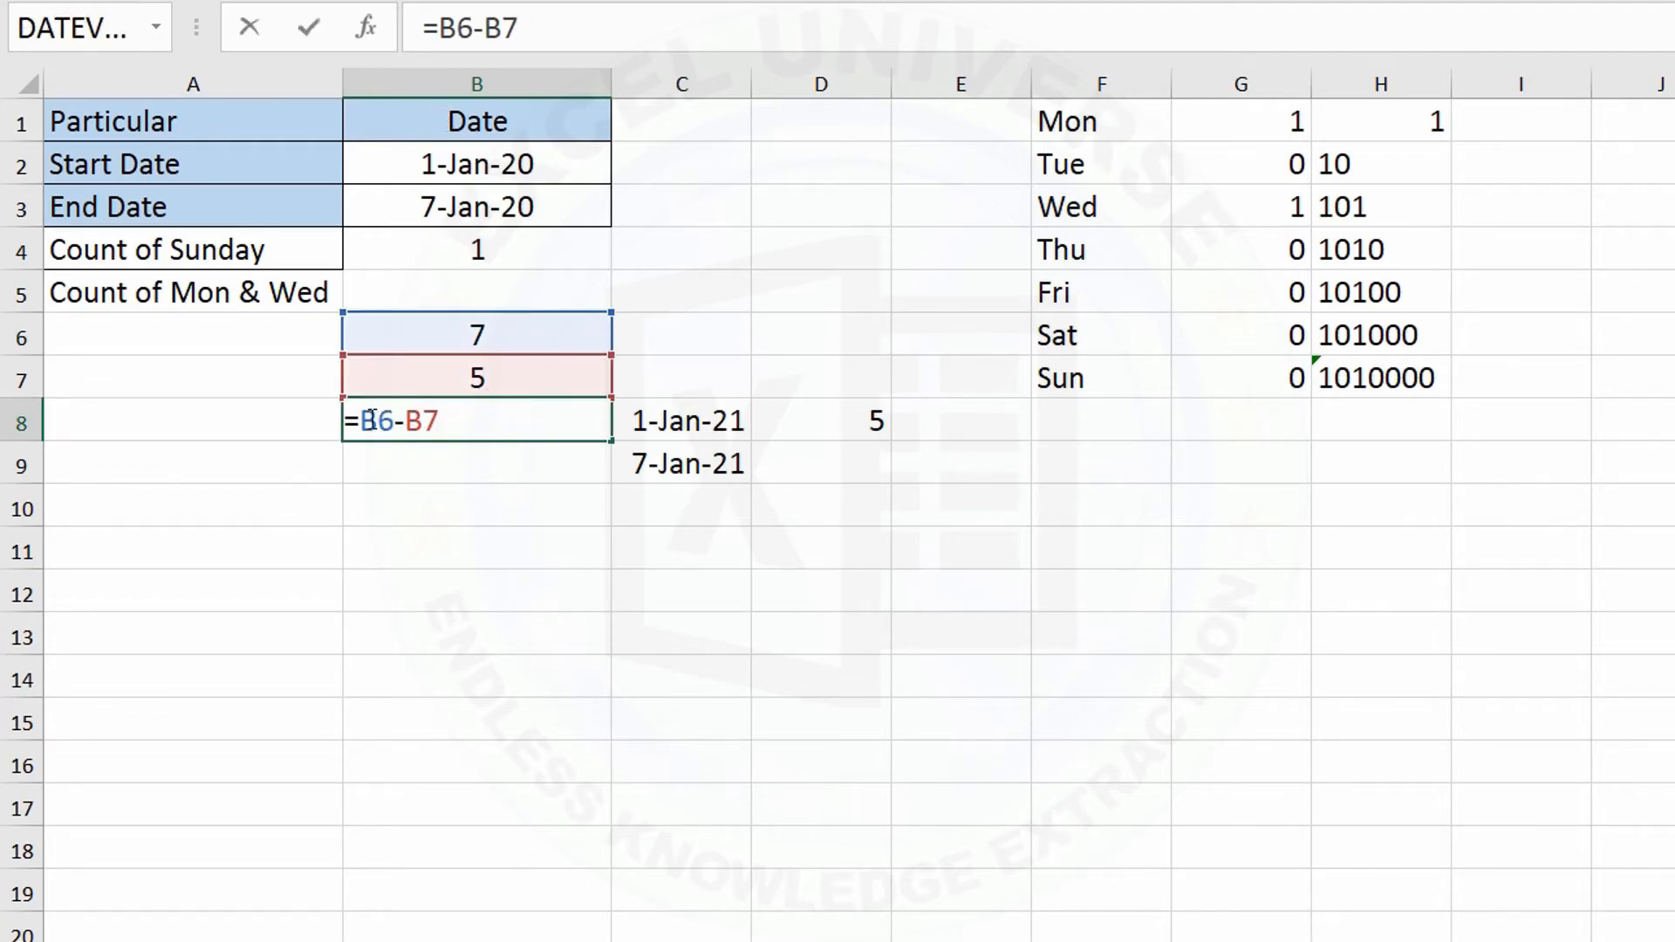
{"action": "key", "text": "Escape"}
{"action": "double_click", "coordinate": [497, 332]}
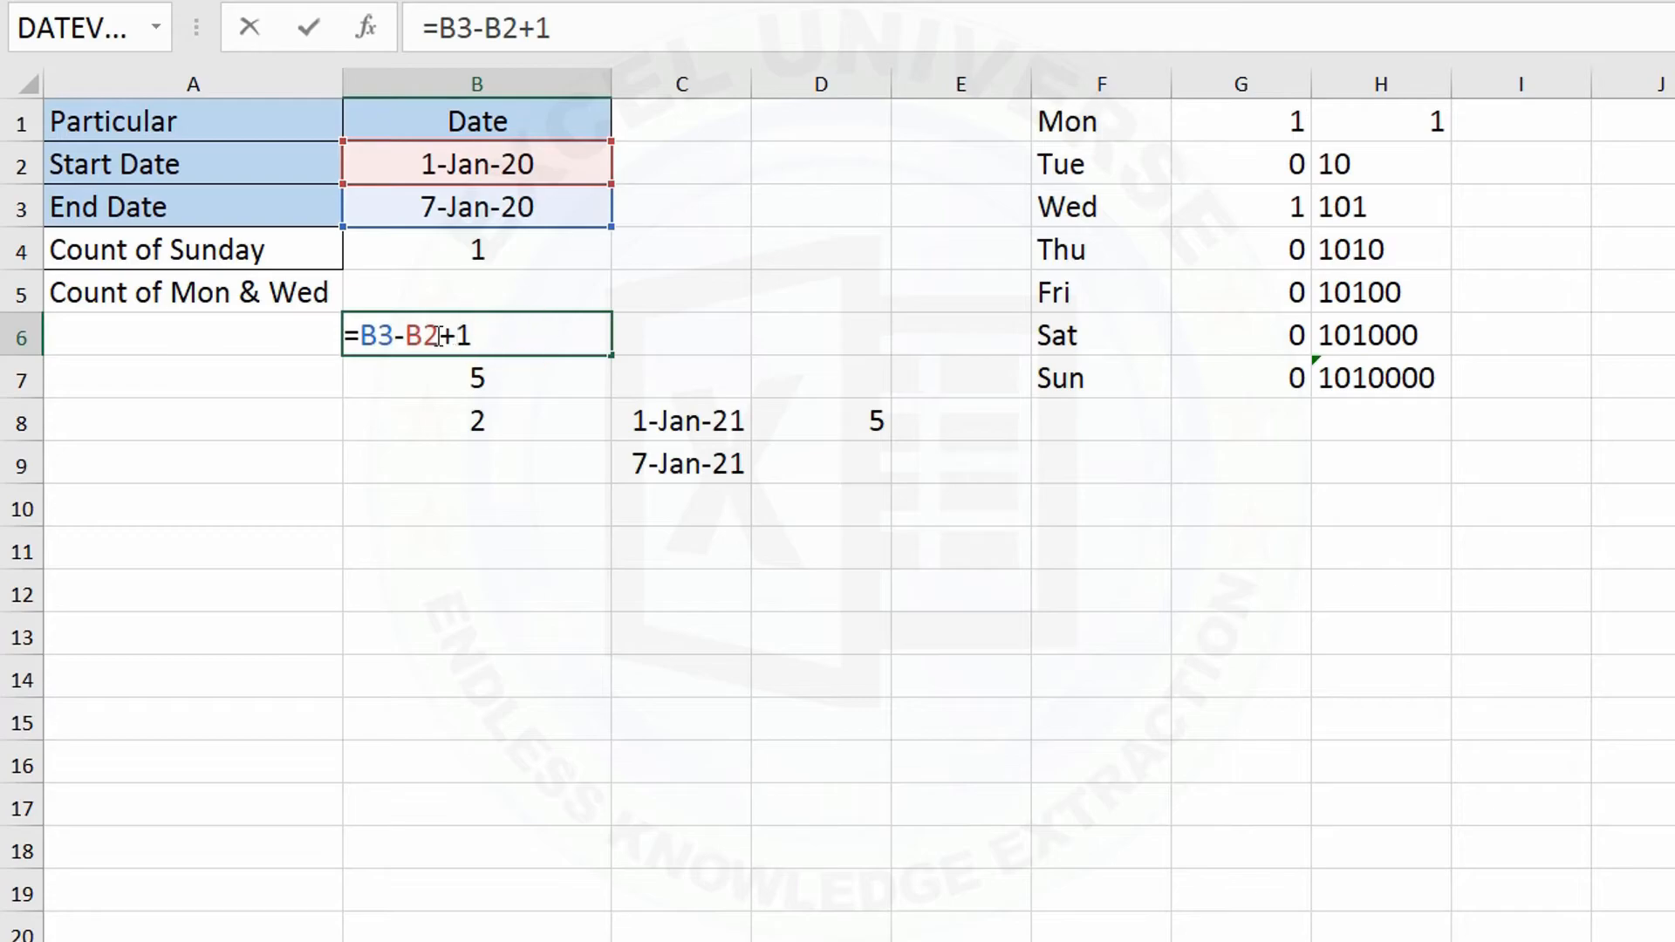
{"action": "left_click_drag", "start_coordinate": [472, 335], "coordinate": [358, 337]}
{"action": "key", "text": "ctrl+c"}
{"action": "key", "text": "Escape"}
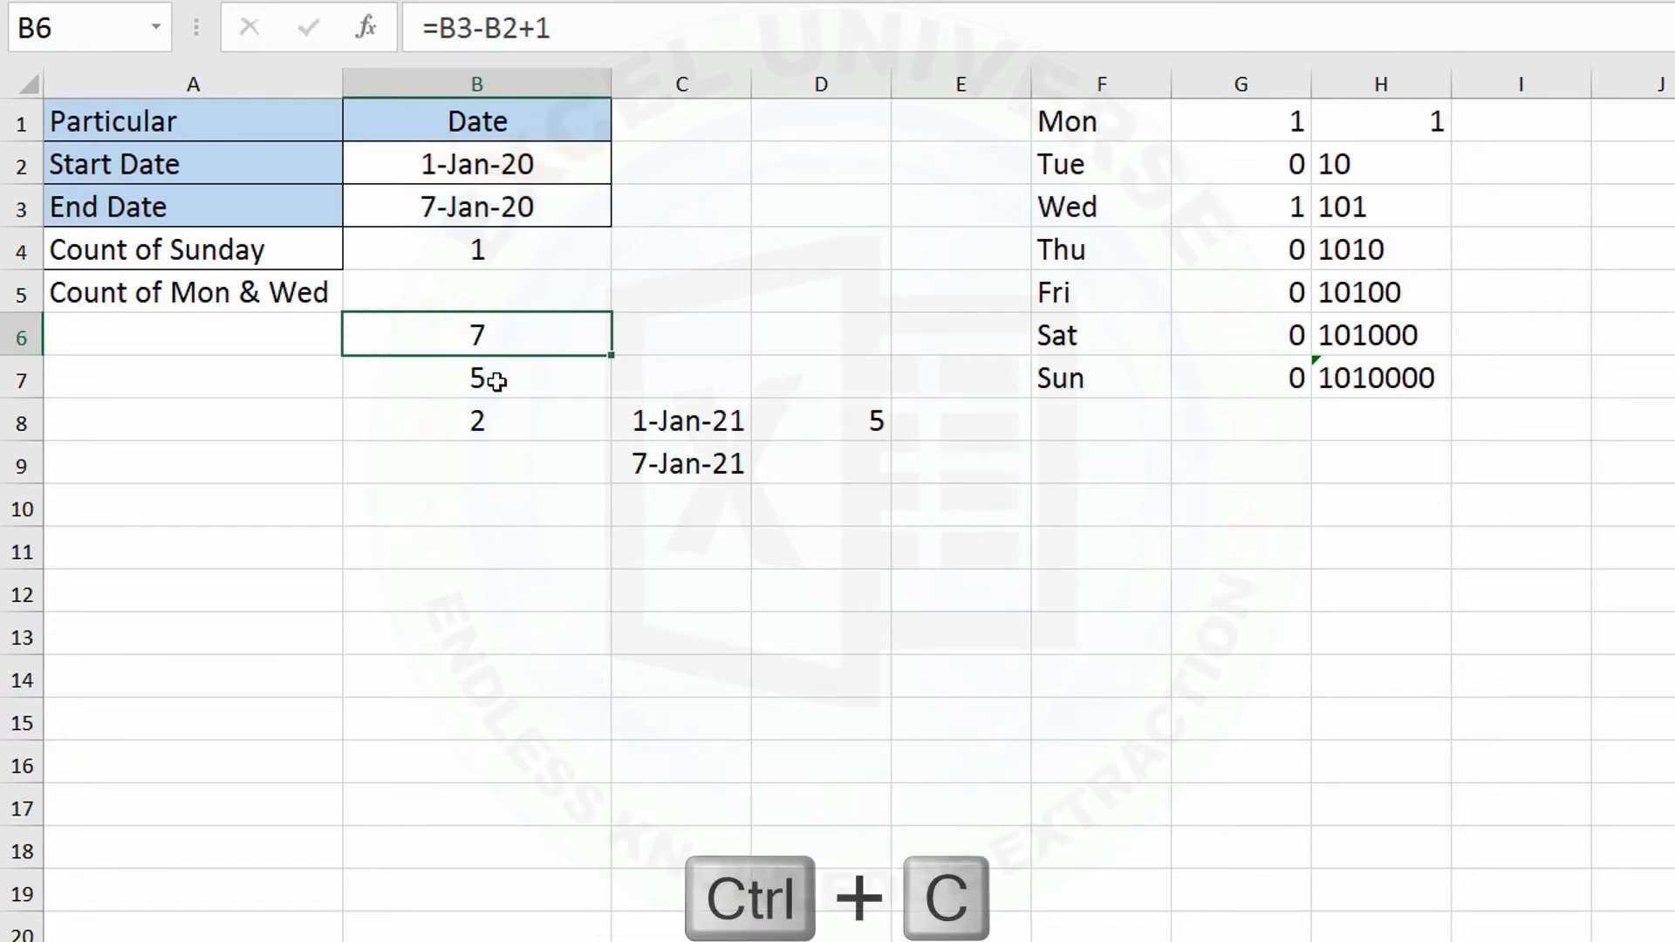
{"action": "left_click", "coordinate": [512, 423]}
{"action": "double_click", "coordinate": [506, 425]}
{"action": "double_click", "coordinate": [379, 417]}
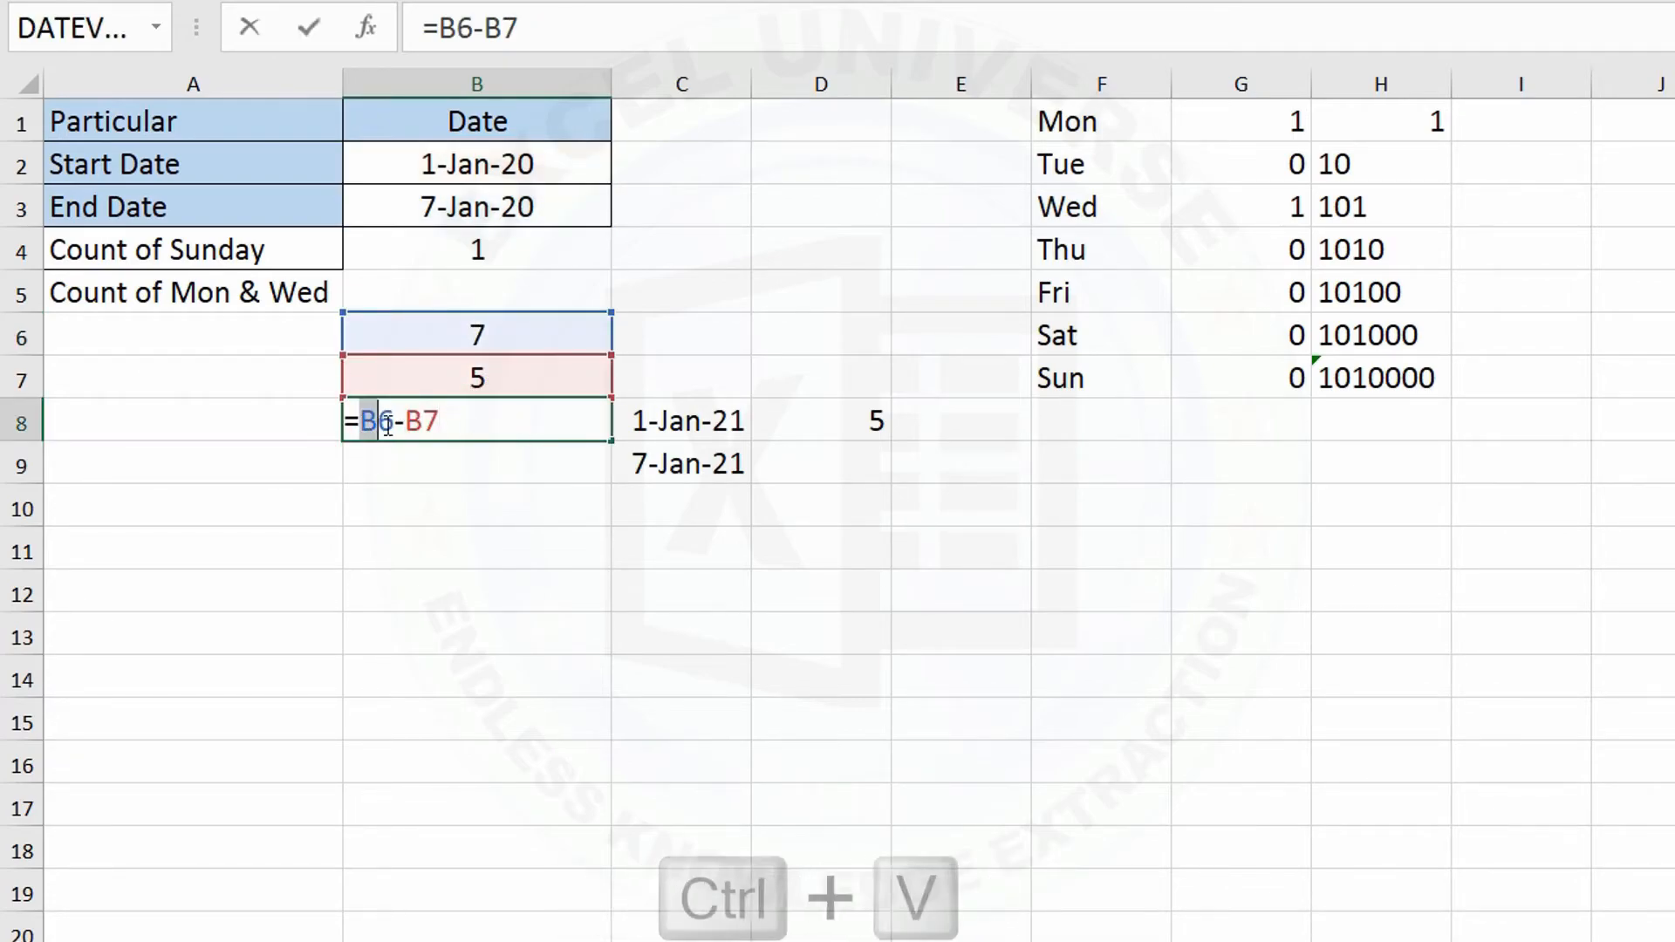
{"action": "key", "text": "ctrl+v"}
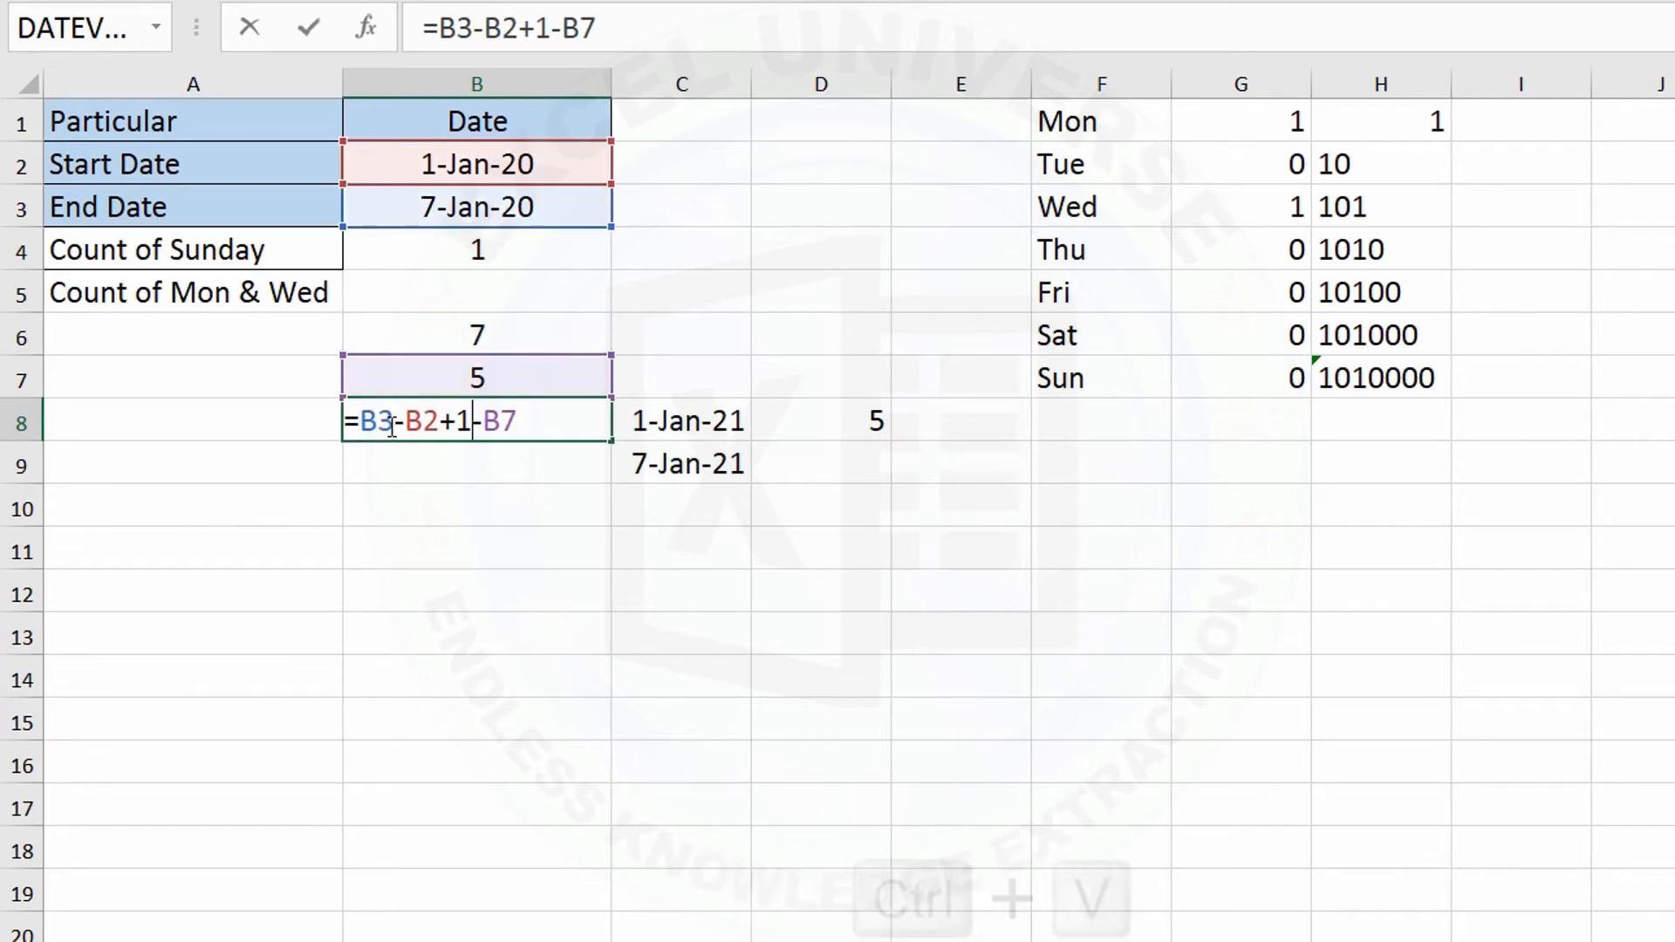
{"action": "key", "text": "Return"}
Step: Replace the B7 reference in the B8 formula with NETWORKDAYS.INTL(B2,B3,"1010000") copied from B7
{"action": "double_click", "coordinate": [565, 381]}
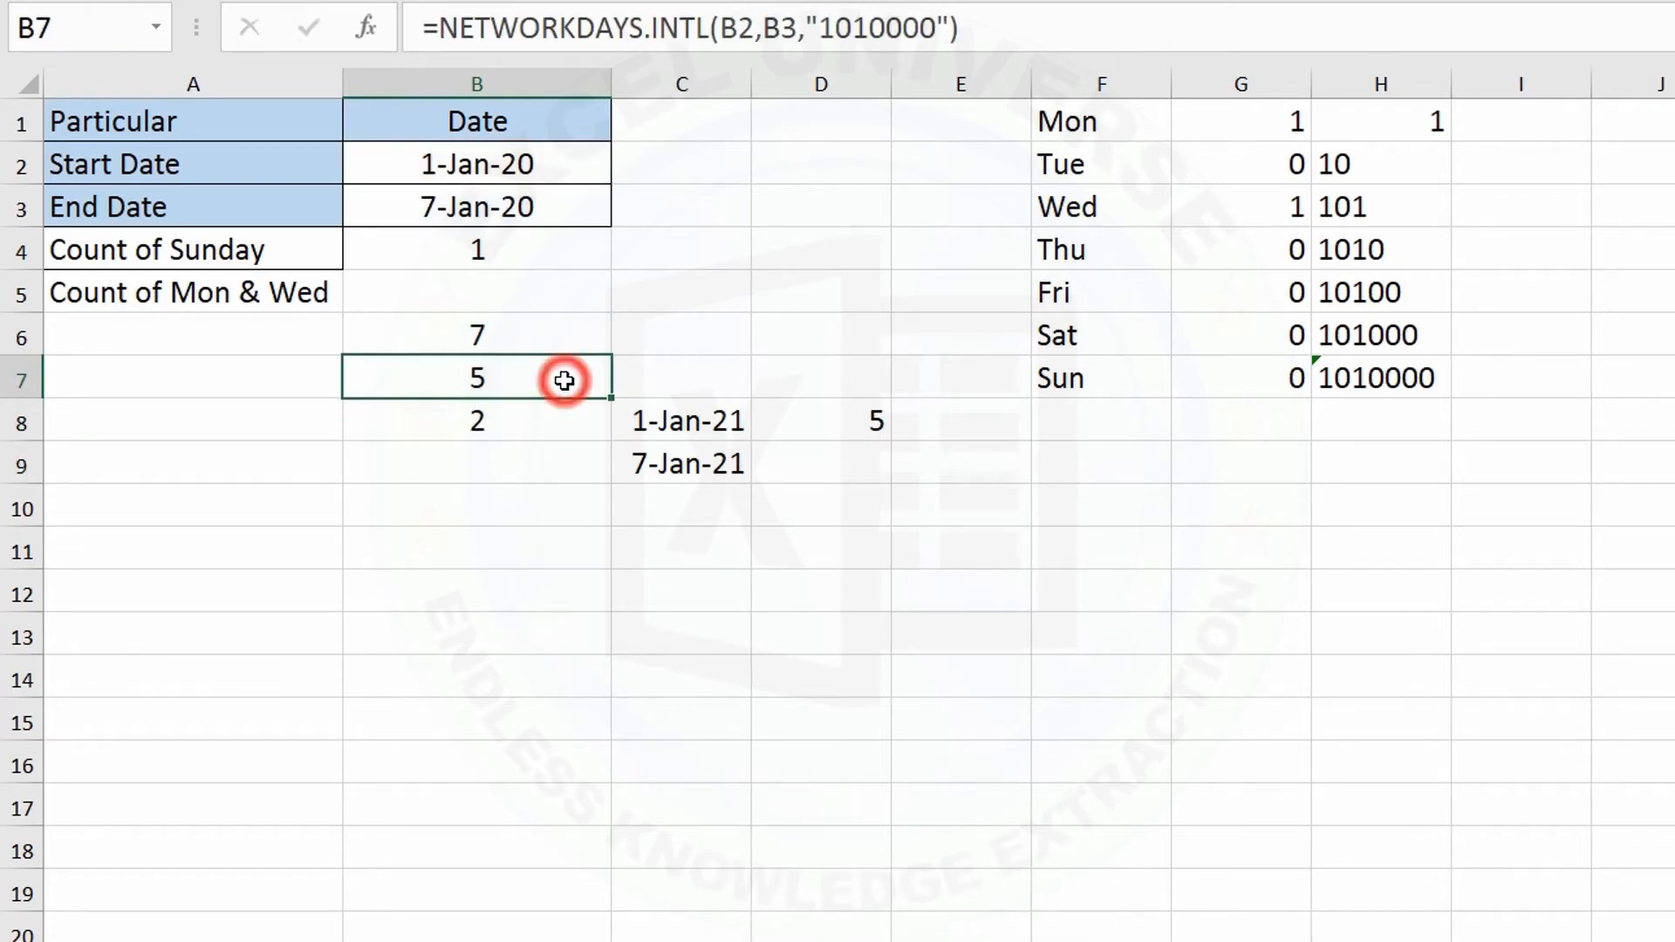
{"action": "left_click_drag", "start_coordinate": [219, 384], "coordinate": [785, 385]}
{"action": "key", "text": "ctrl+c"}
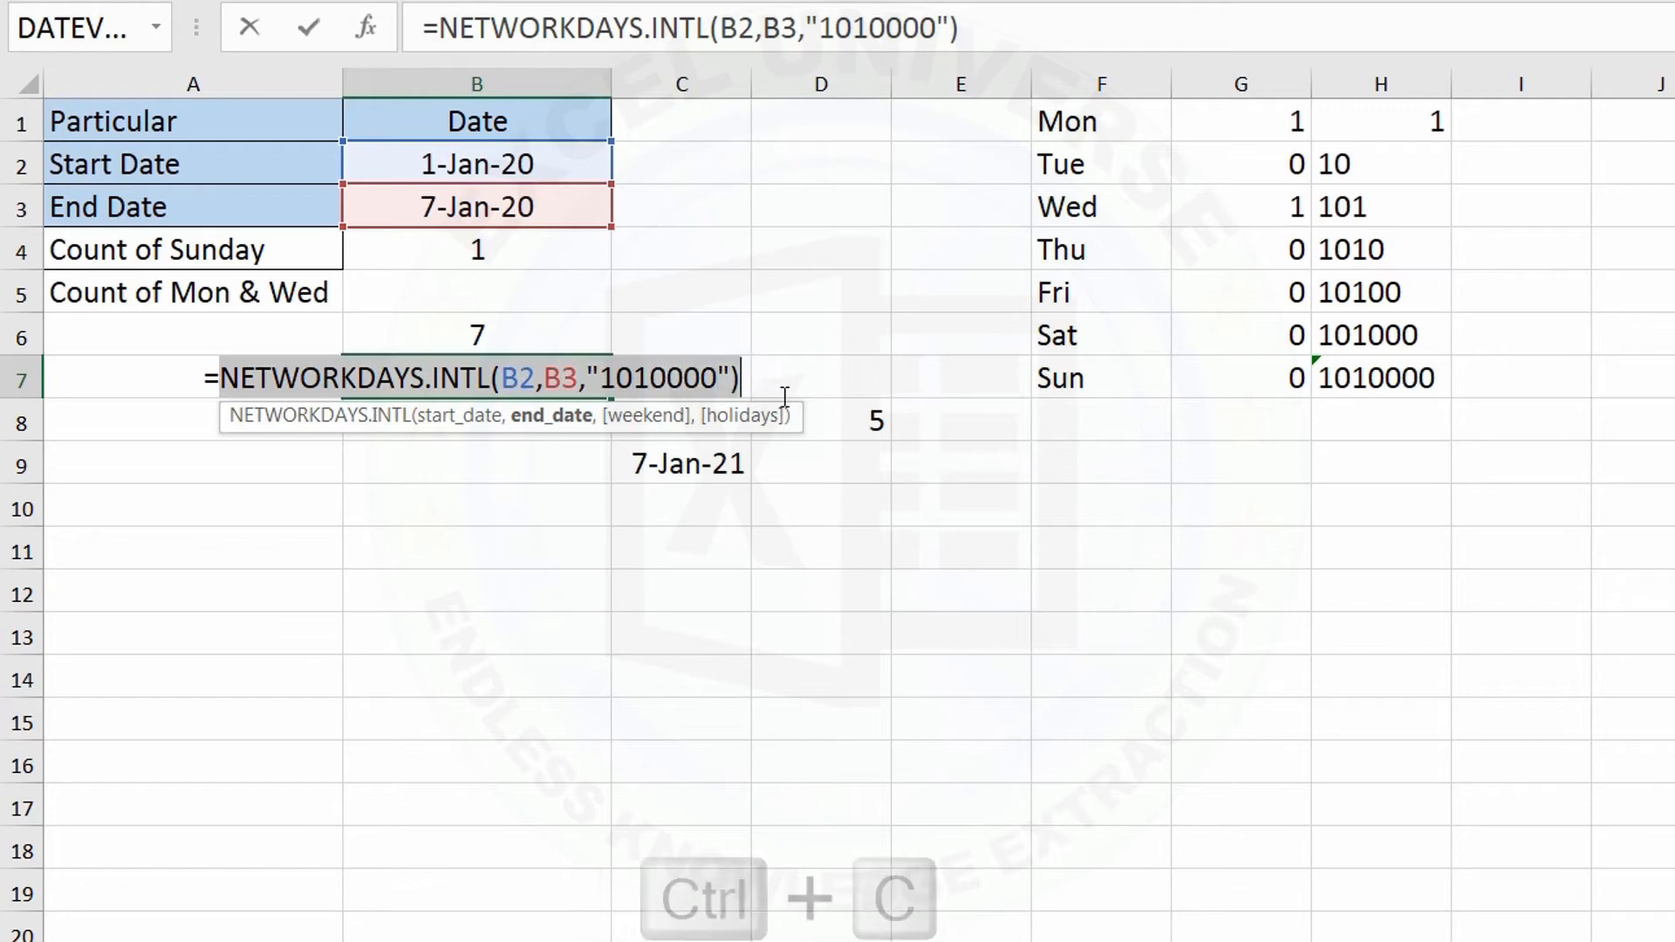
{"action": "left_click", "coordinate": [504, 436]}
{"action": "double_click", "coordinate": [504, 436]}
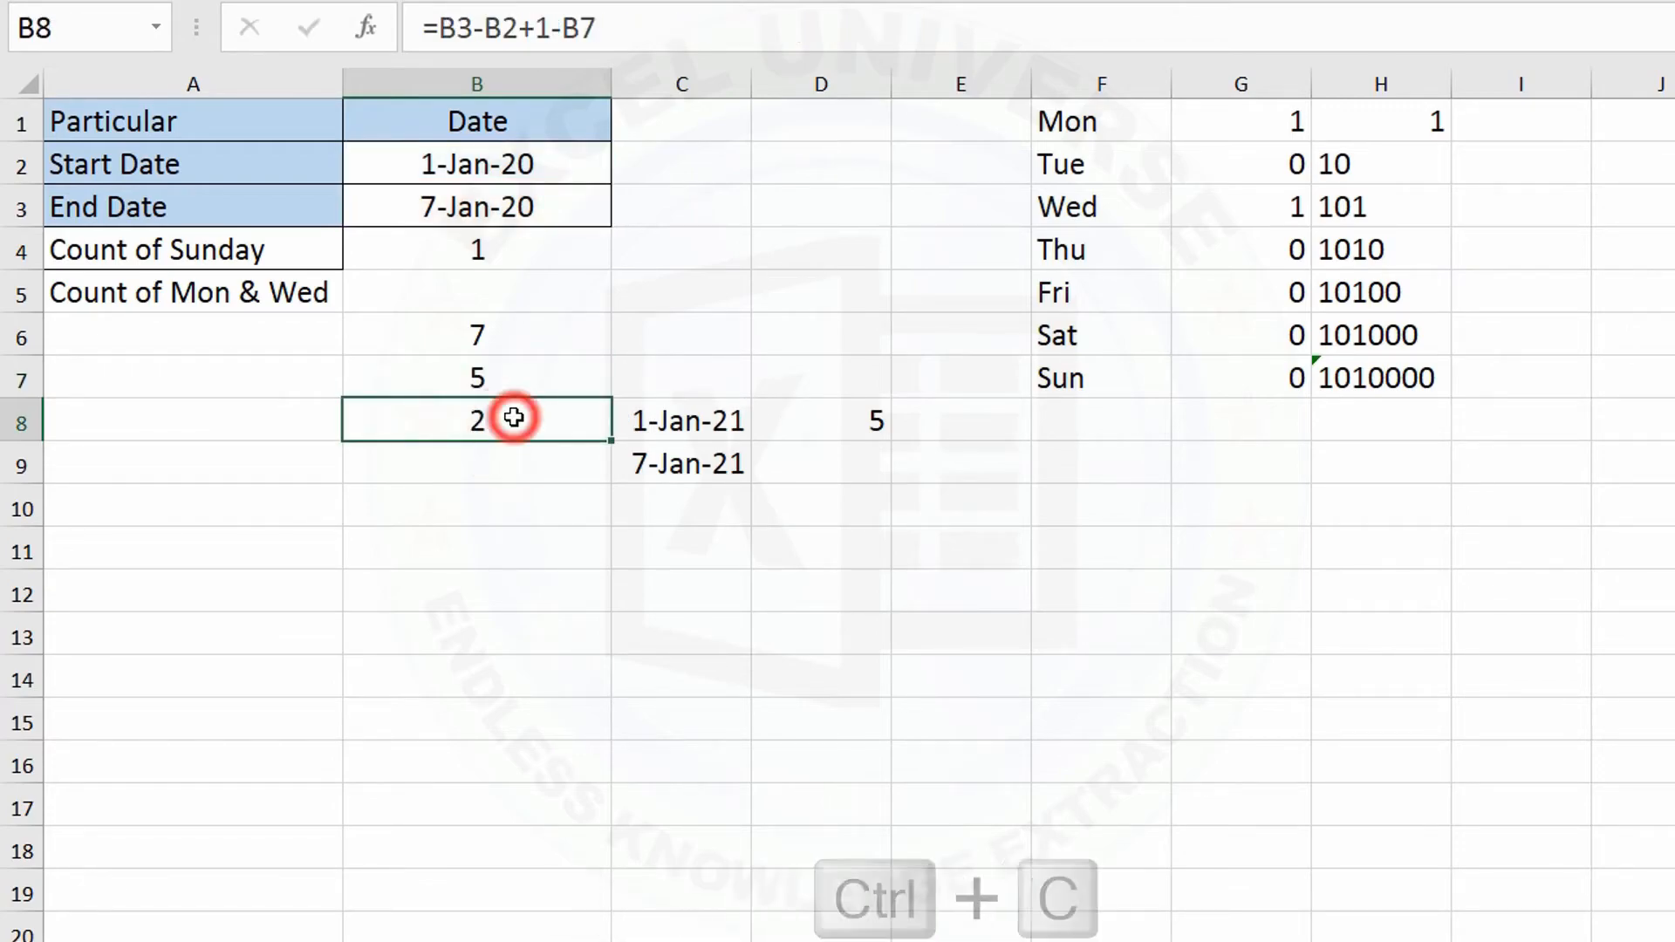
{"action": "double_click", "coordinate": [500, 421]}
{"action": "key", "text": "ctrl+v"}
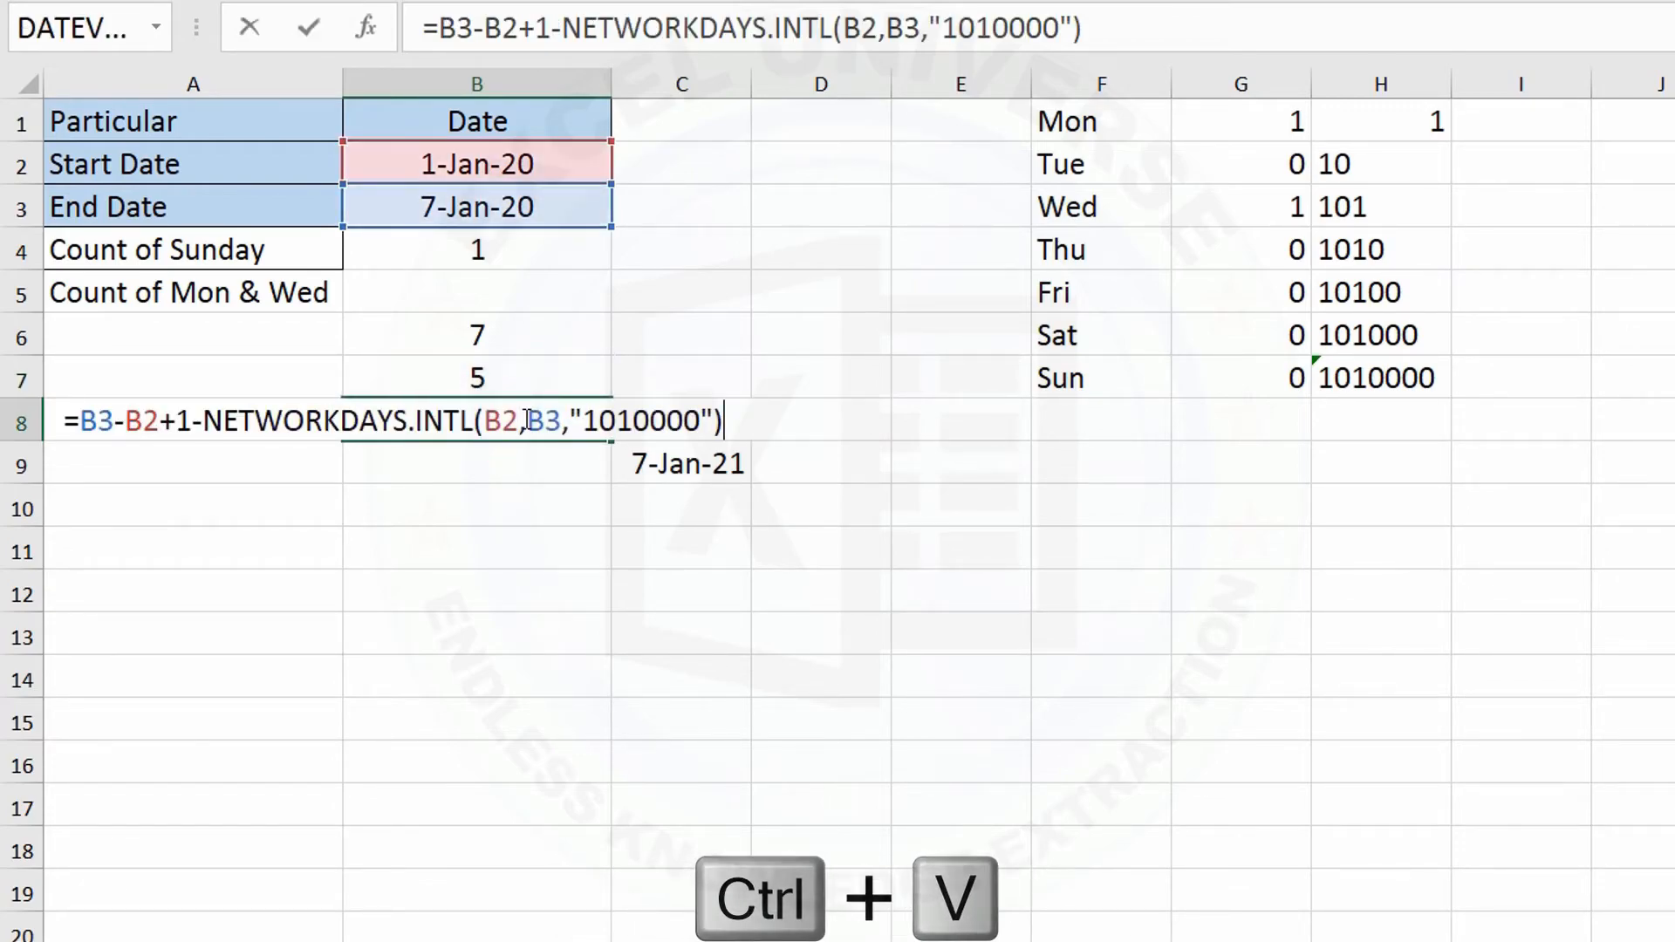
{"action": "key", "text": "Return"}
Step: Clear the helper formulas in B6:B7 and set the number format of B8 to General
{"action": "left_click_drag", "start_coordinate": [484, 335], "coordinate": [500, 379]}
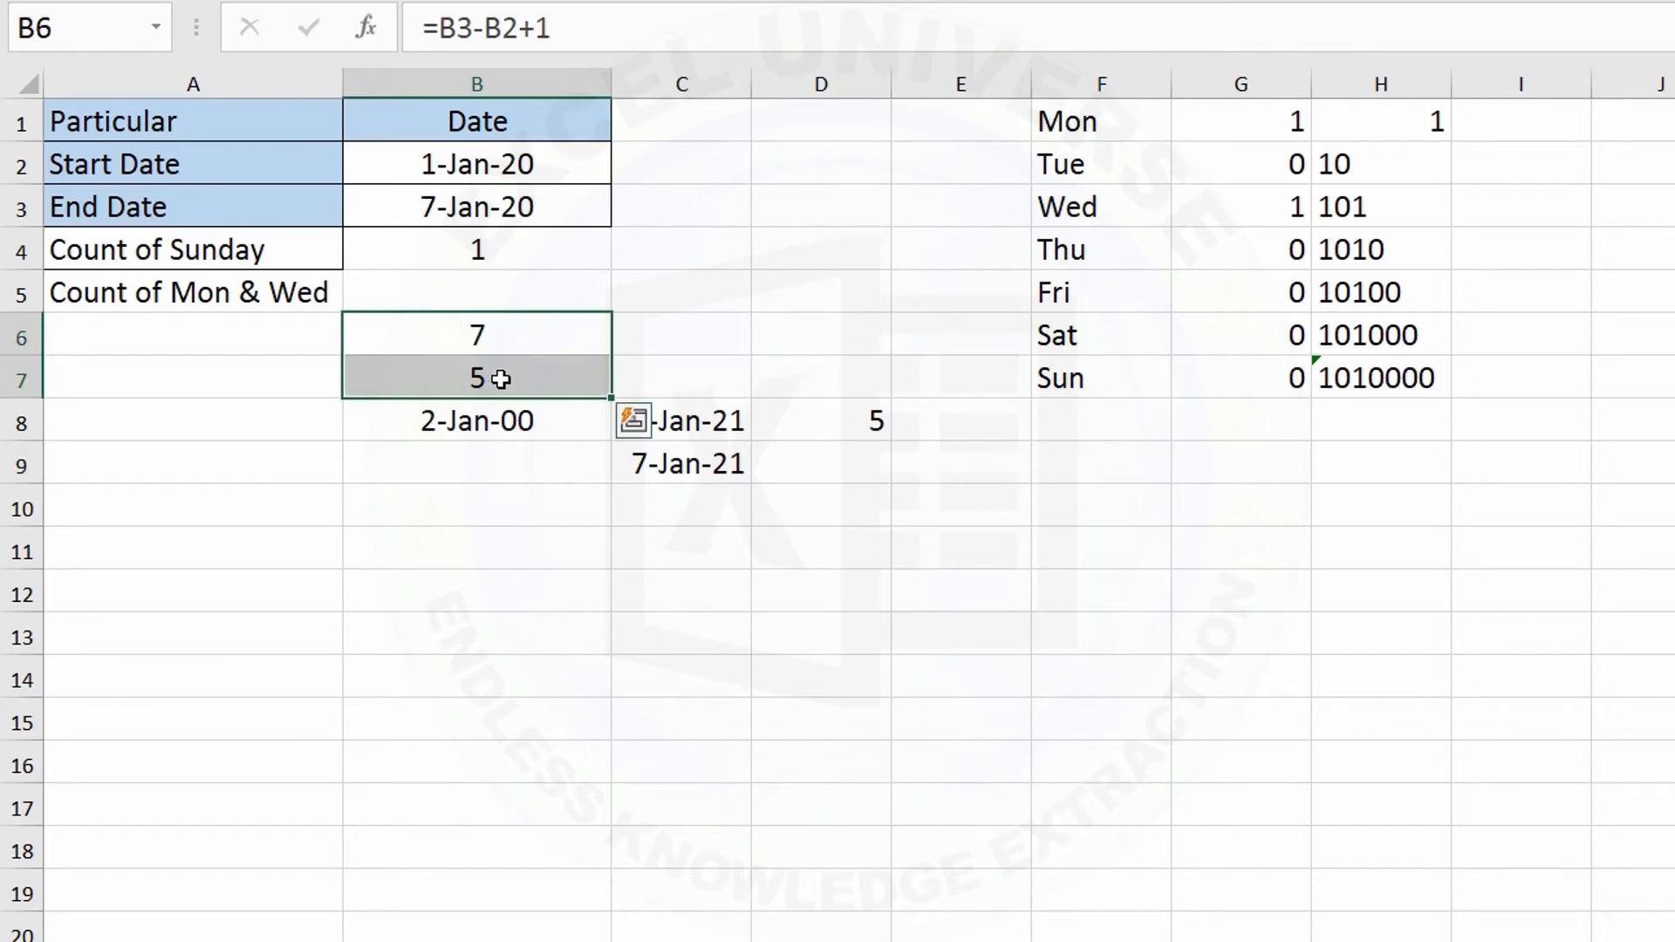
{"action": "key", "text": "Delete"}
{"action": "left_click", "coordinate": [487, 422]}
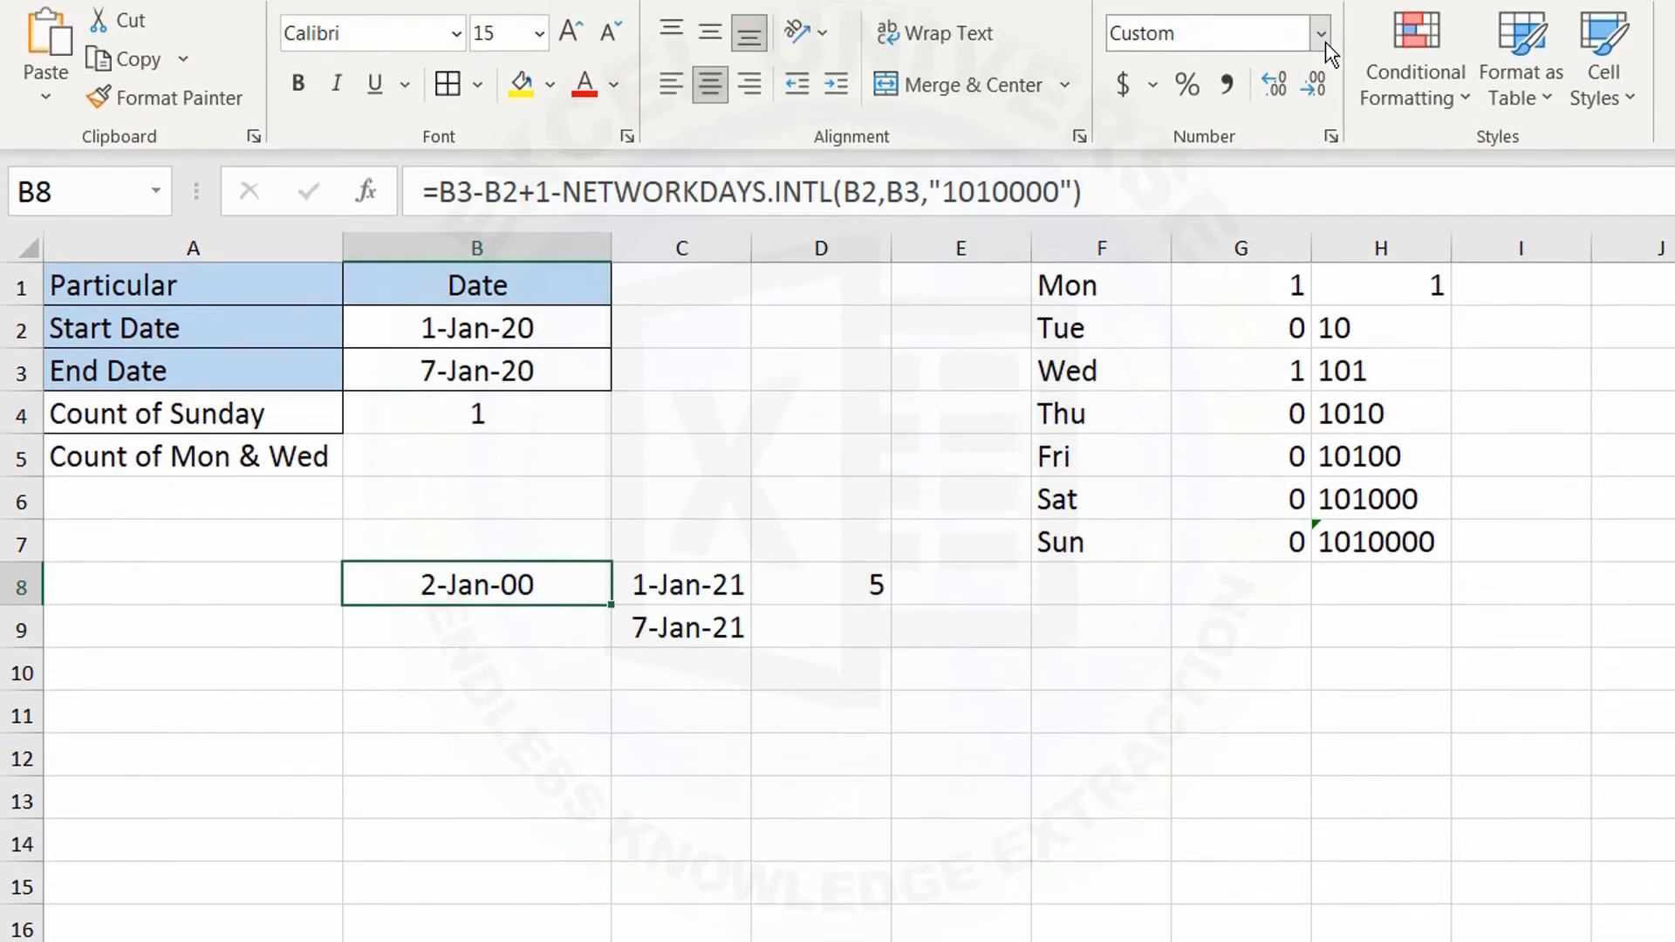
{"action": "left_click", "coordinate": [1323, 33]}
{"action": "left_click", "coordinate": [1254, 209]}
Step: Move the combined formula from B8 to B5, beside the Count of Mon & Wed label
{"action": "key", "text": "ctrl+c"}
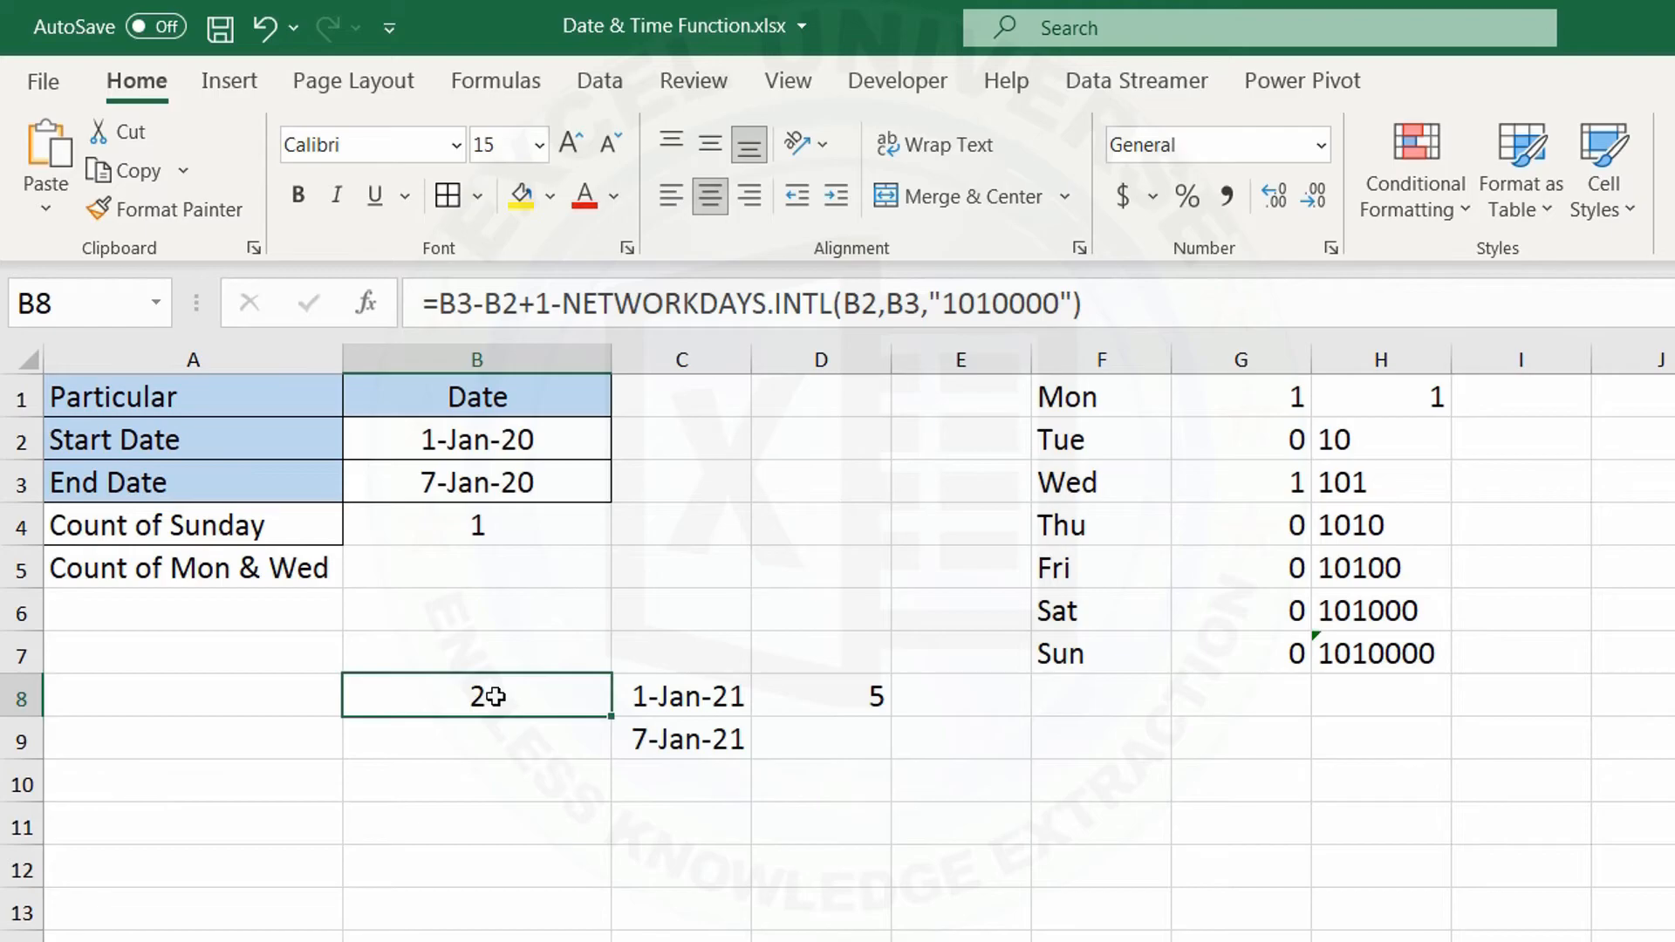
{"action": "left_click", "coordinate": [434, 569]}
{"action": "key", "text": "ctrl+v"}
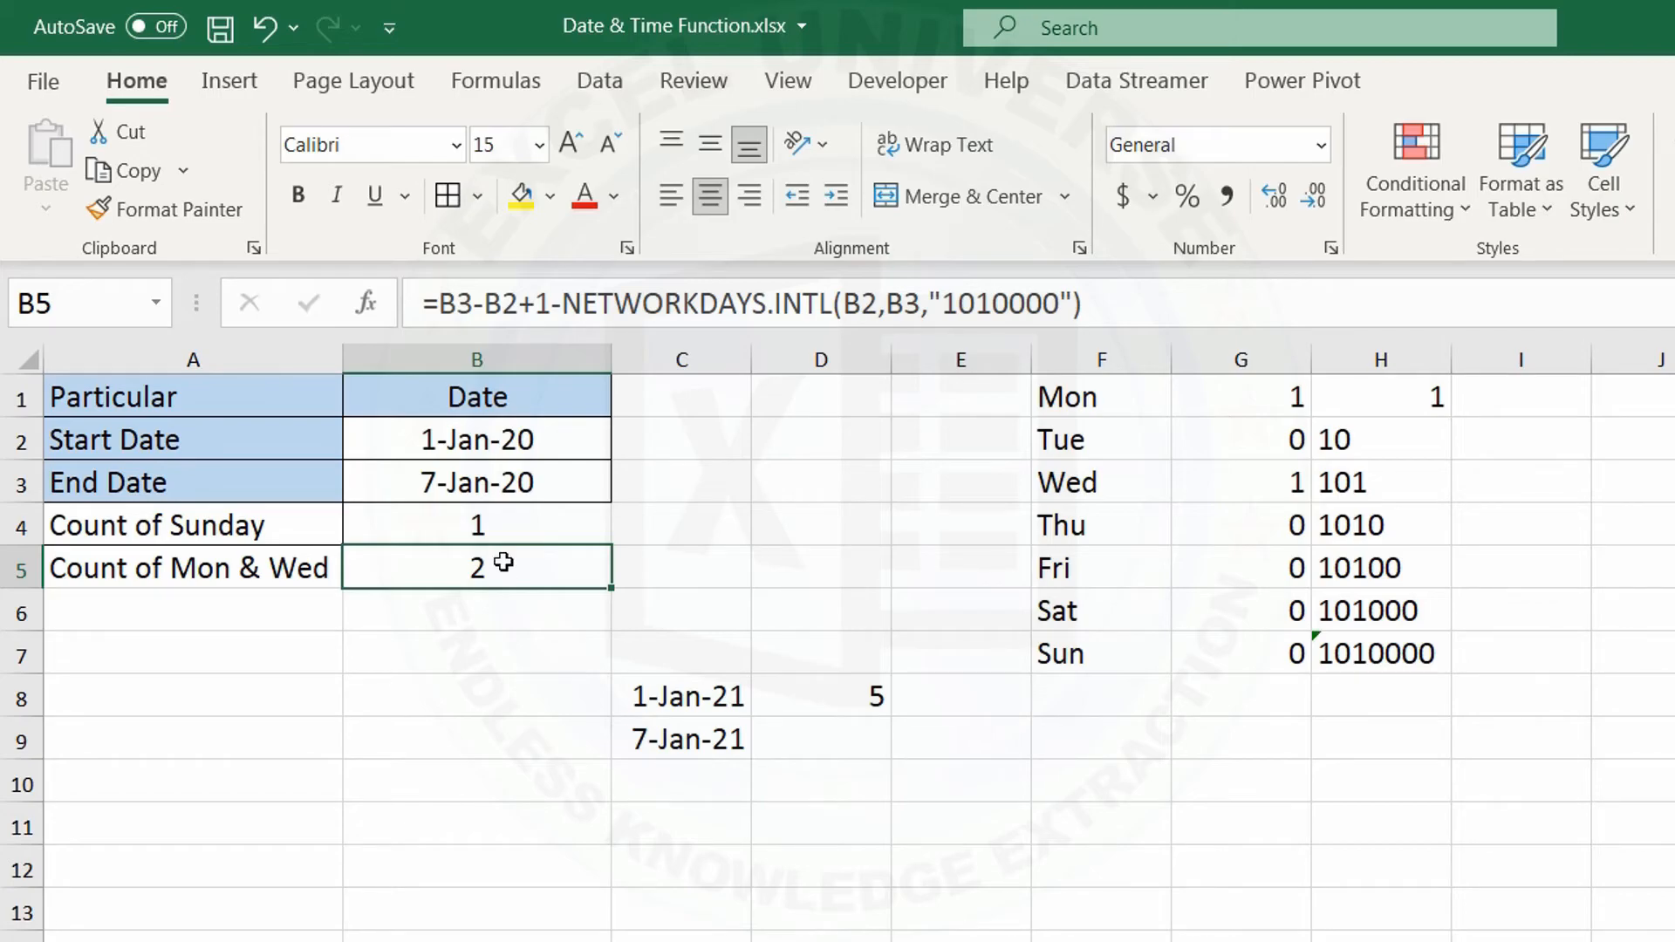
Step: Set the end date in B3 to 31 Dec 20 and check the Monday and Wednesday count in B5
{"action": "left_click_drag", "start_coordinate": [536, 441], "coordinate": [536, 488]}
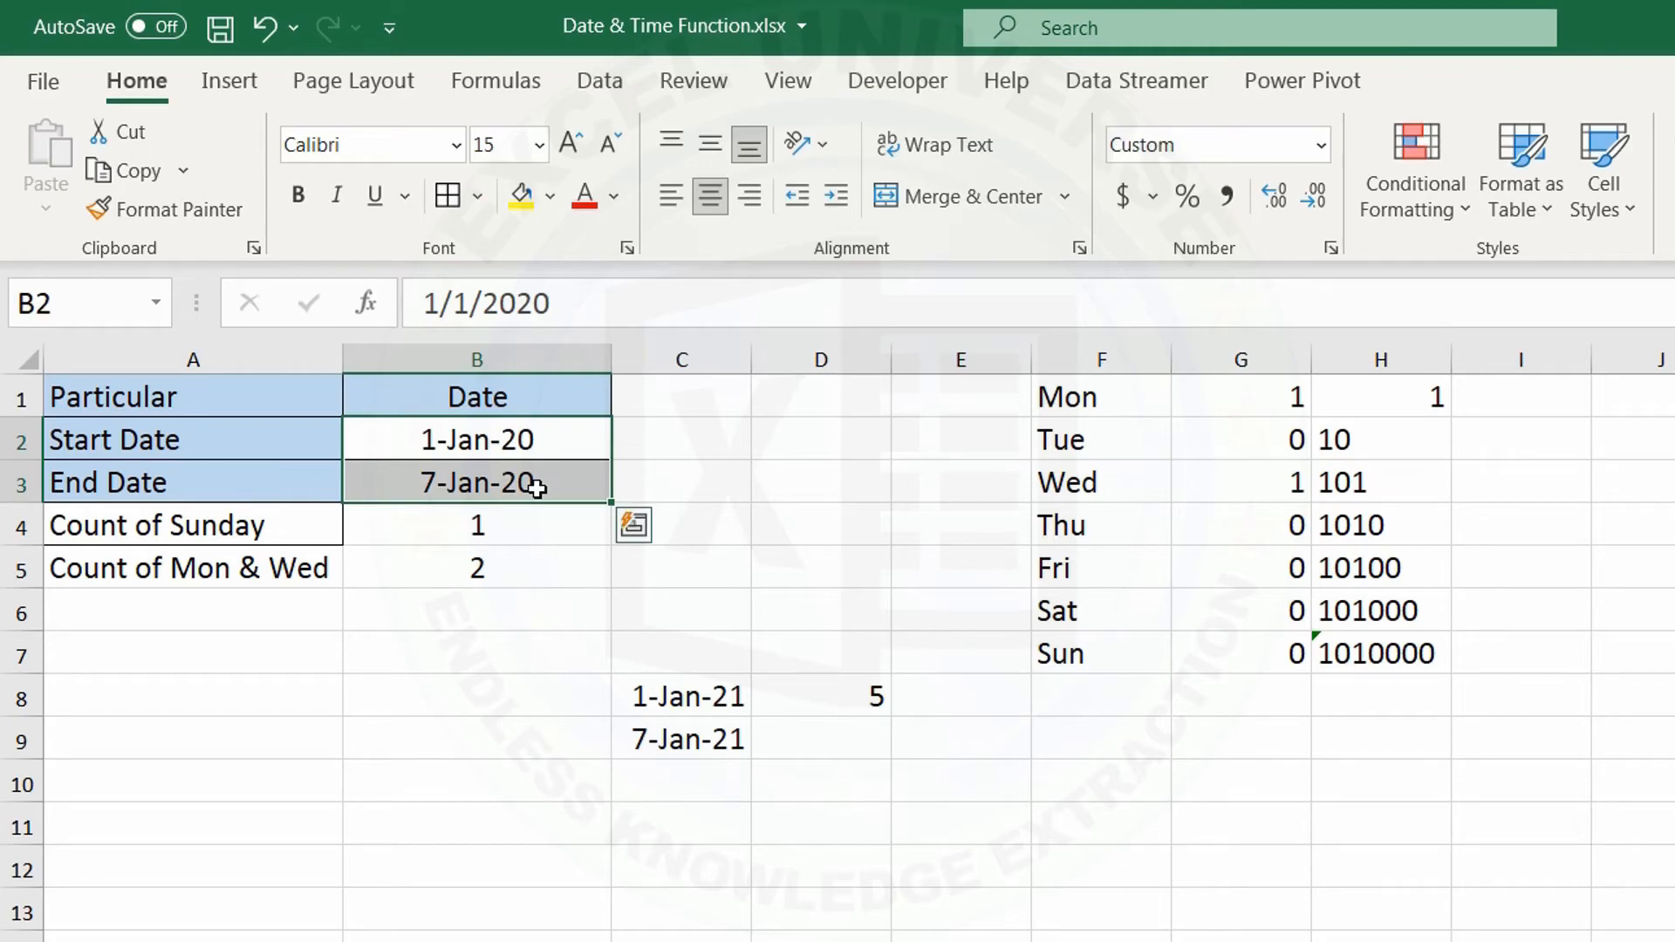
{"action": "left_click", "coordinate": [536, 488]}
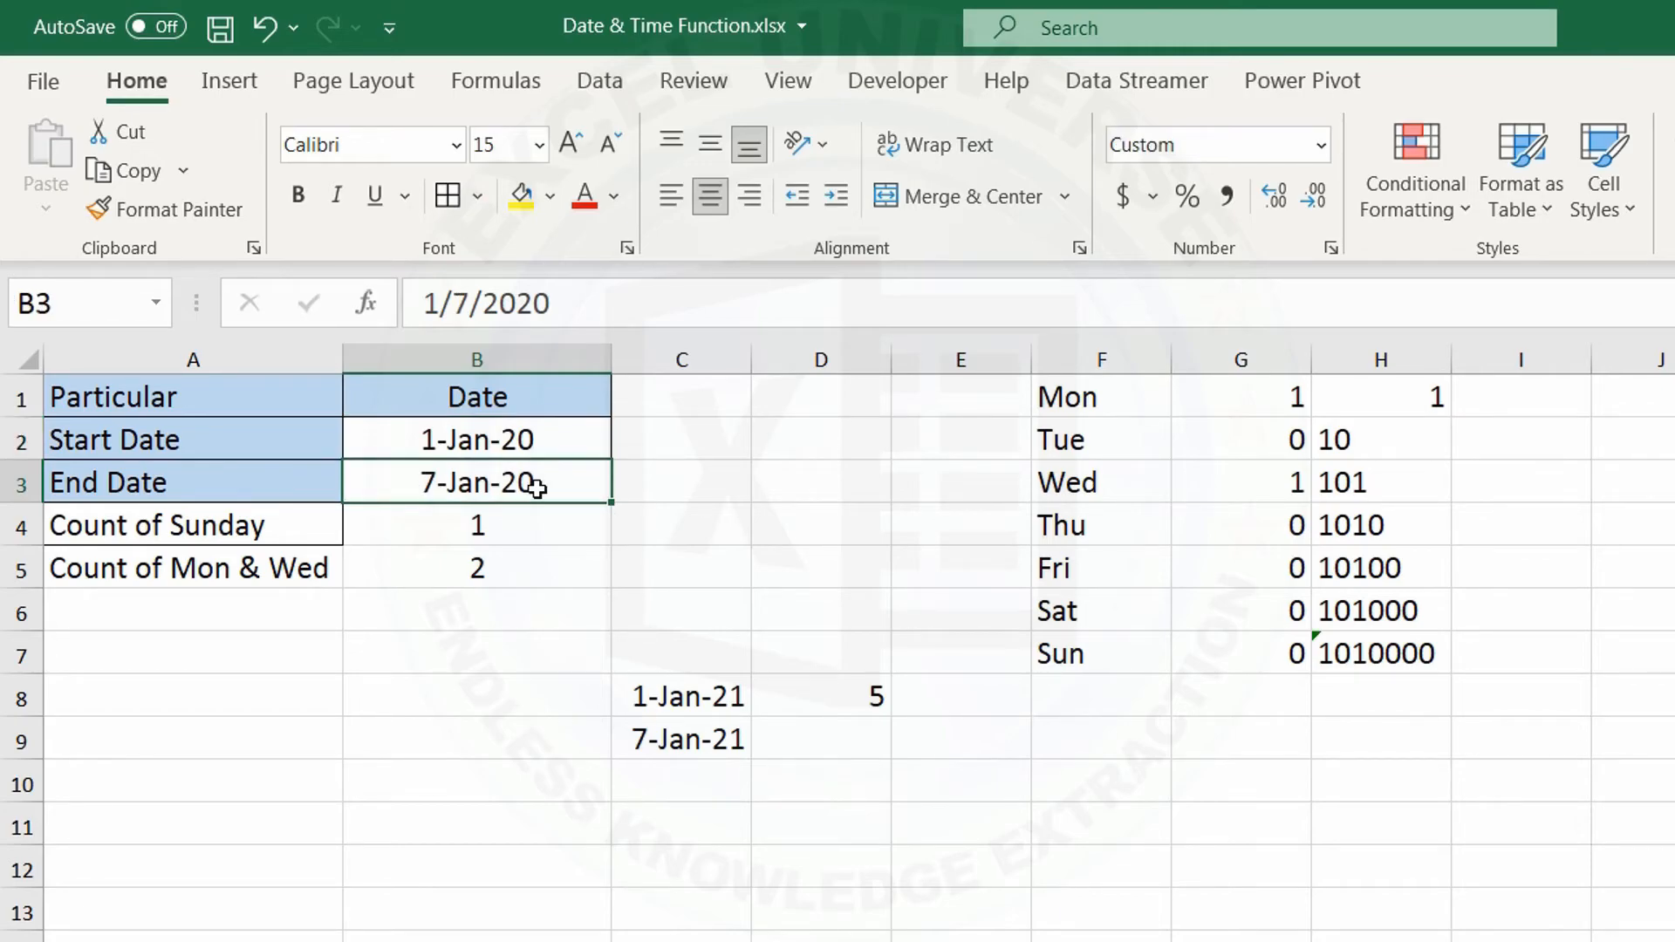
{"action": "type", "text": "31 Dec 20"}
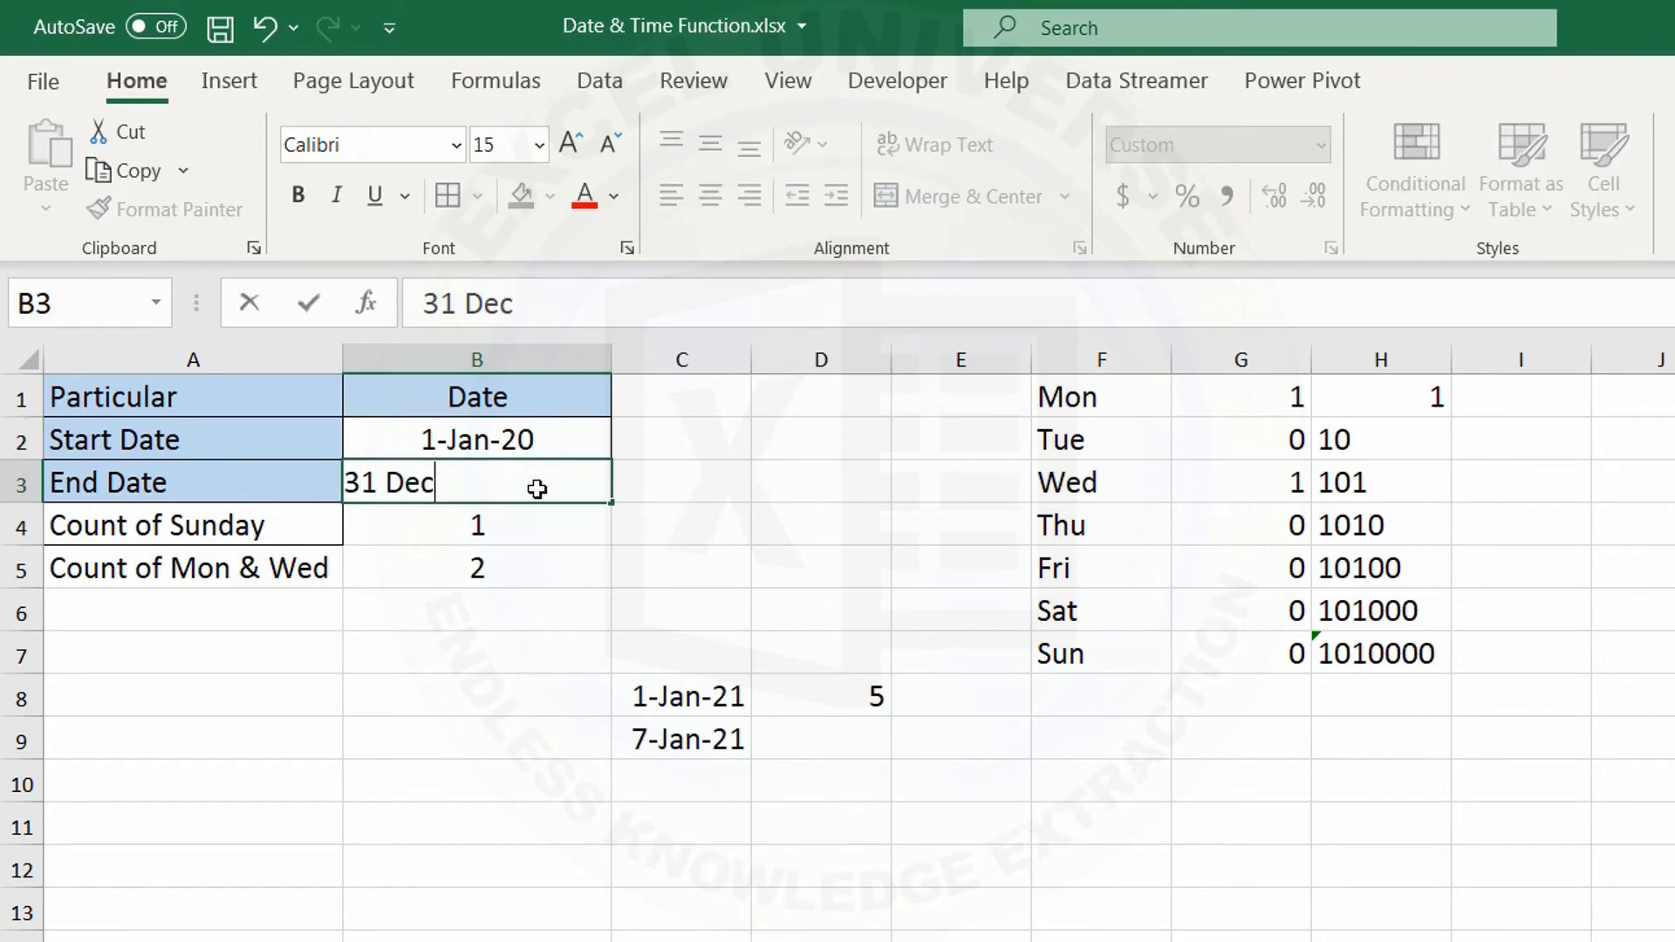
{"action": "key", "text": "Return"}
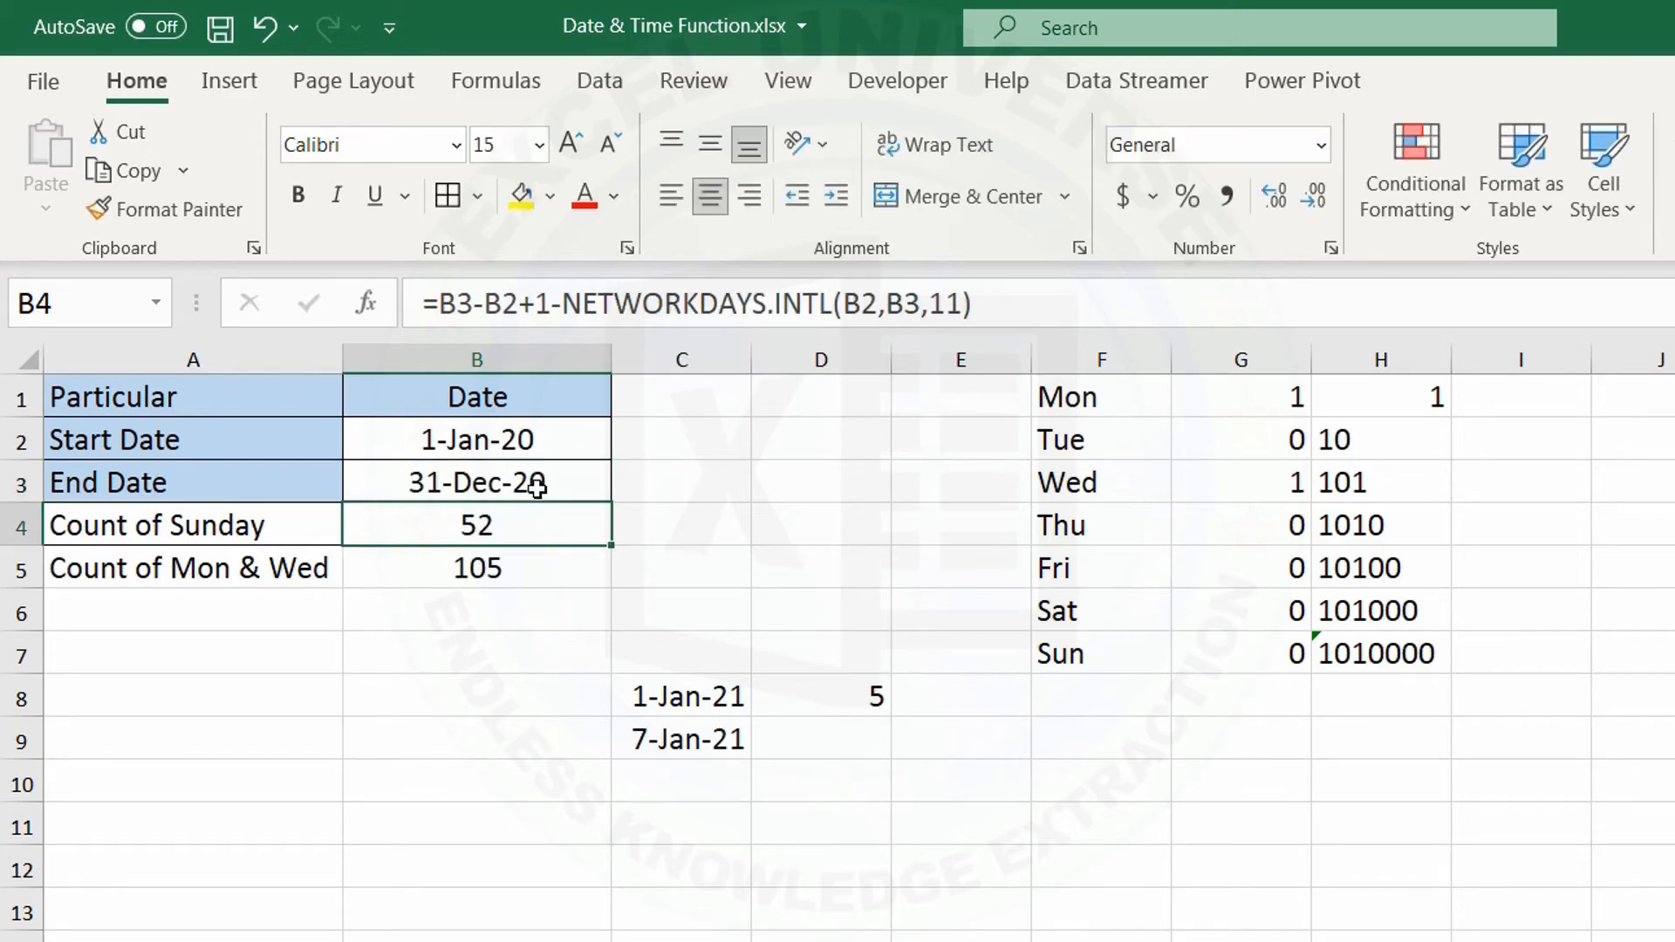
{"action": "left_click", "coordinate": [490, 569]}
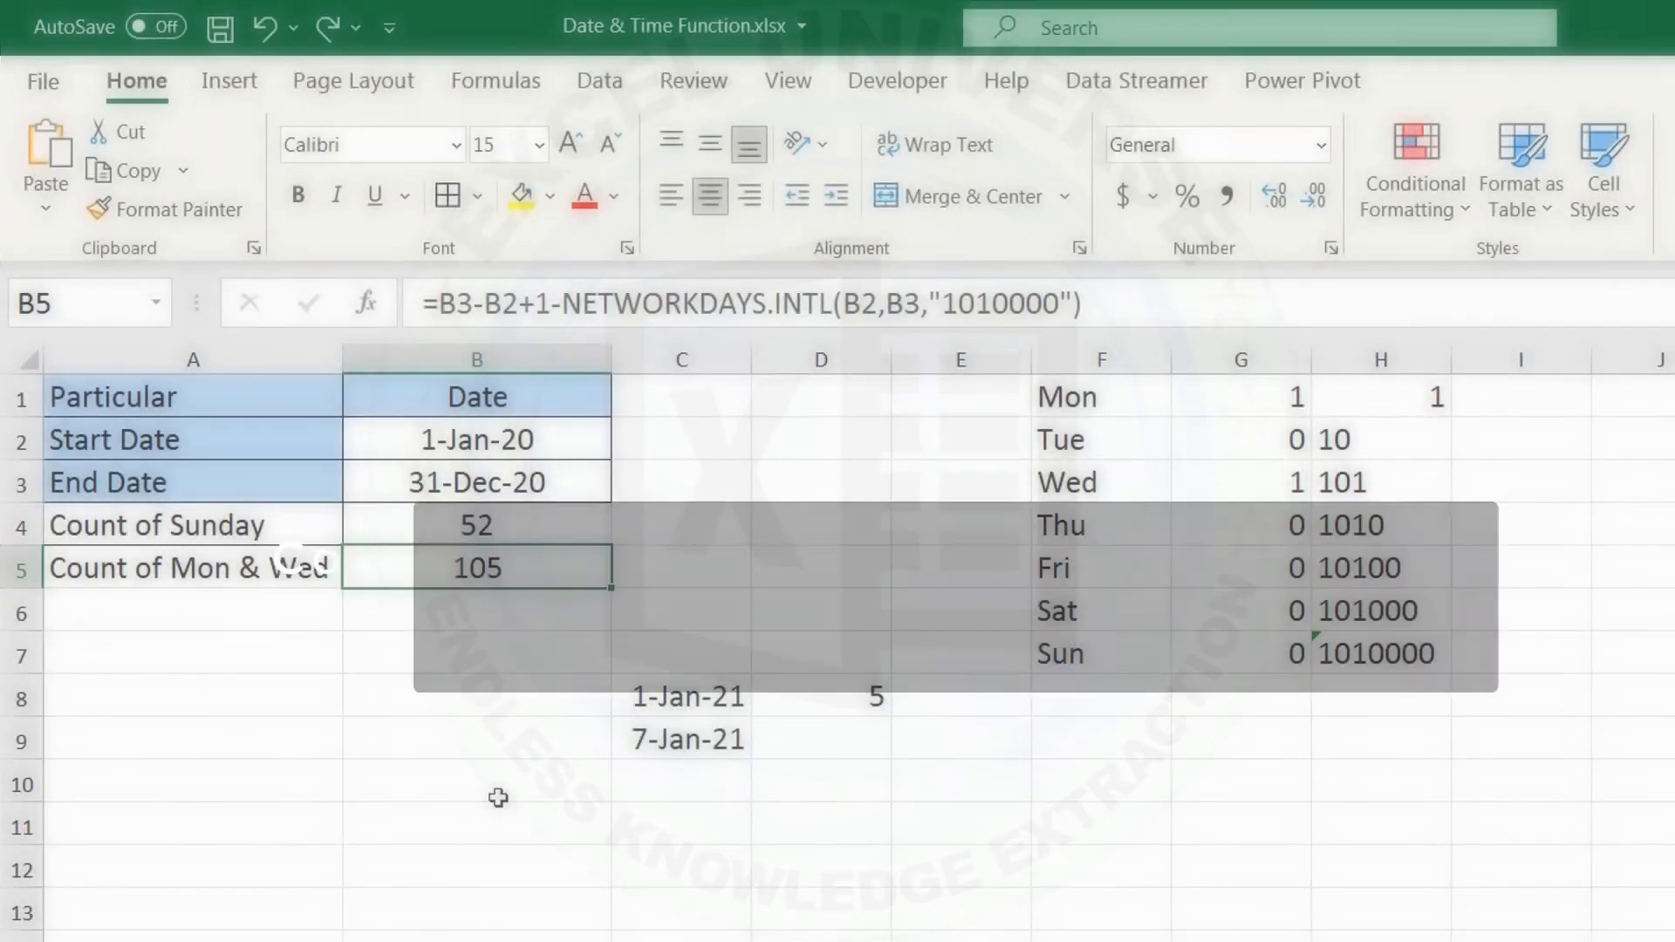
Step: Copy the Sunday count formula from B4 into B11 as =B3-B2+1-NETWORKDAYS.INTL(B2,B3,11)
{"action": "left_click", "coordinate": [527, 520]}
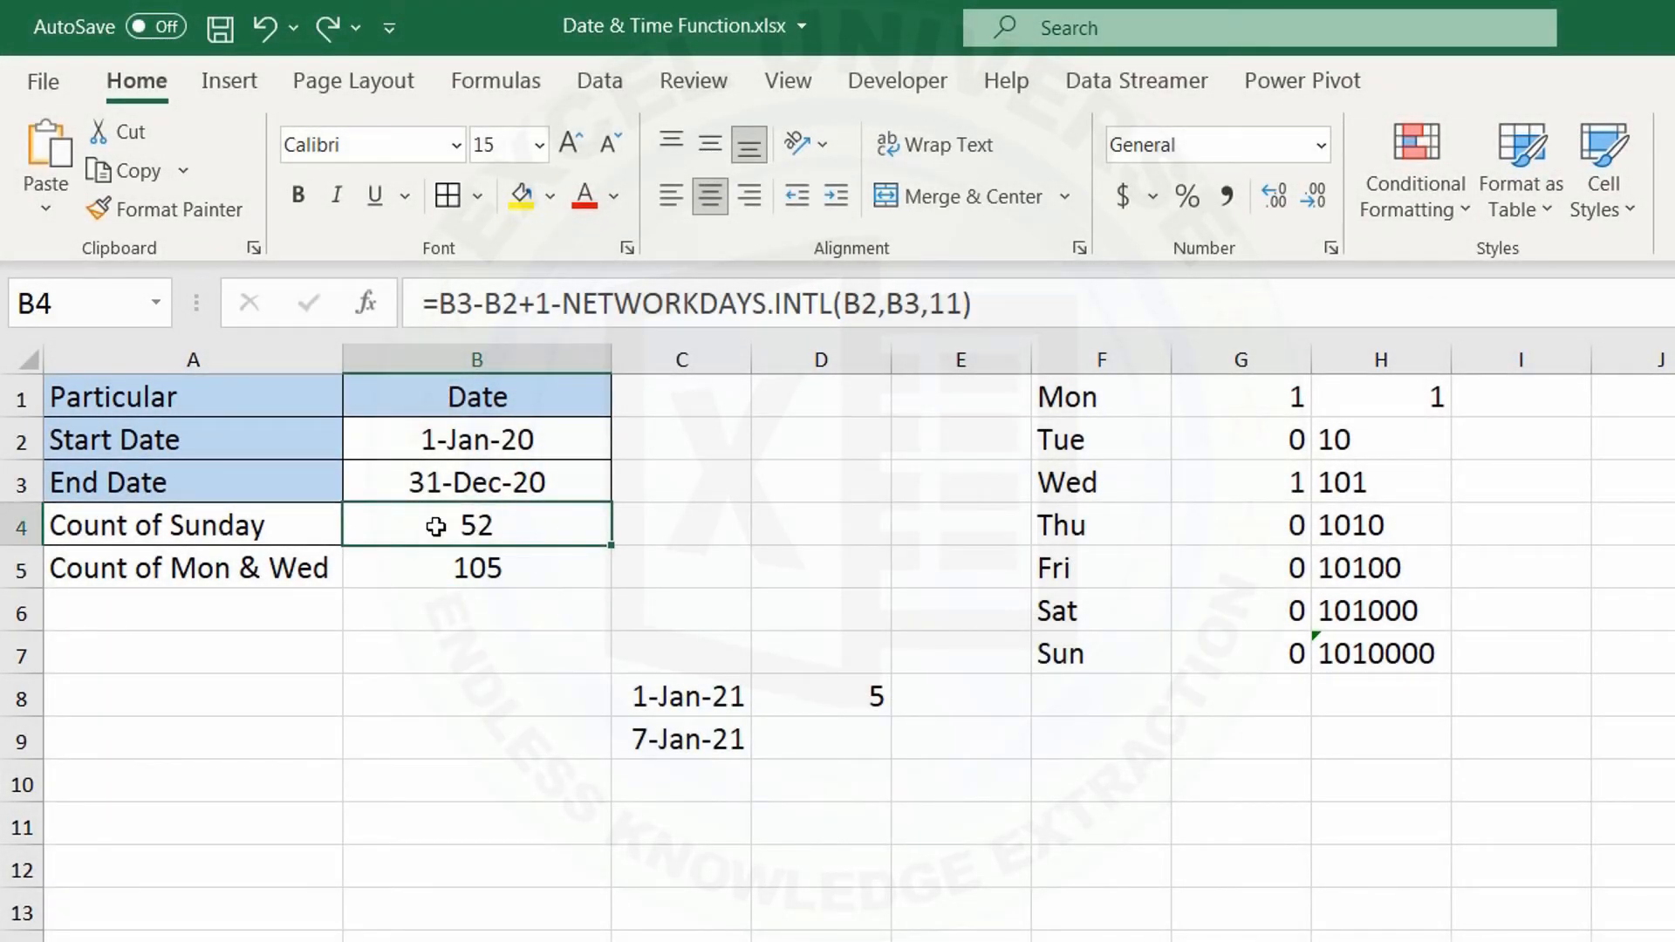
{"action": "double_click", "coordinate": [552, 516]}
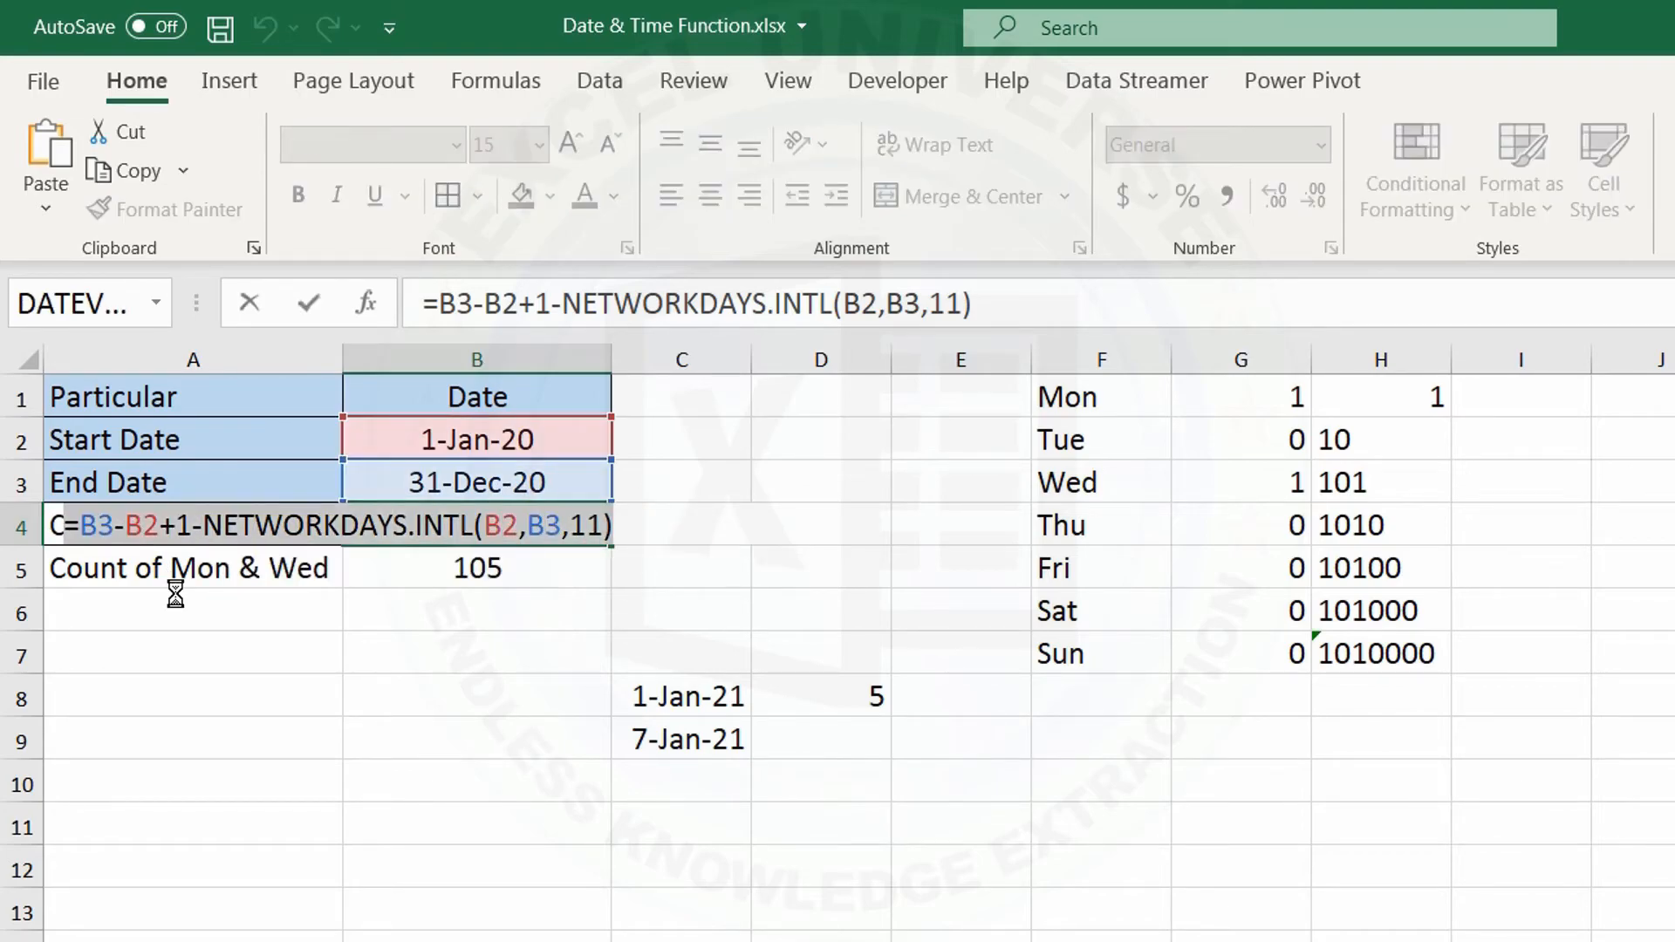
{"action": "key", "text": "Escape"}
{"action": "left_click", "coordinate": [433, 742]}
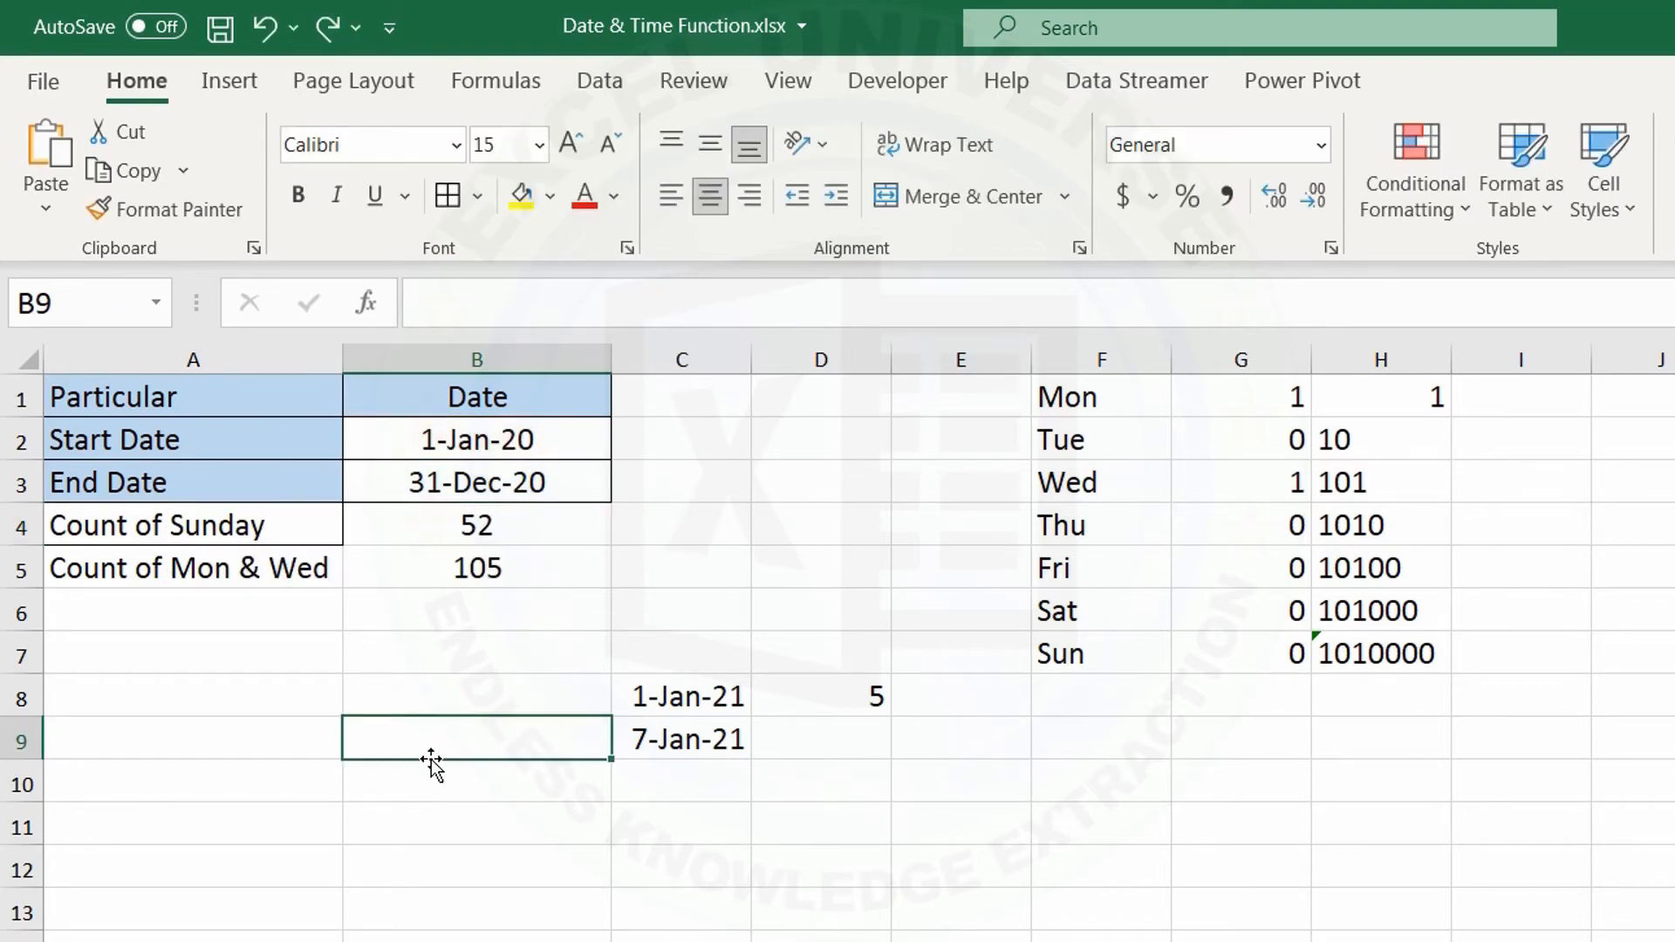
{"action": "left_click", "coordinate": [480, 804]}
{"action": "type", "text": "=B3-B2+1-NETWORKDAYS.INTL(B2,B3,11)"}
{"action": "key", "text": "F2"}
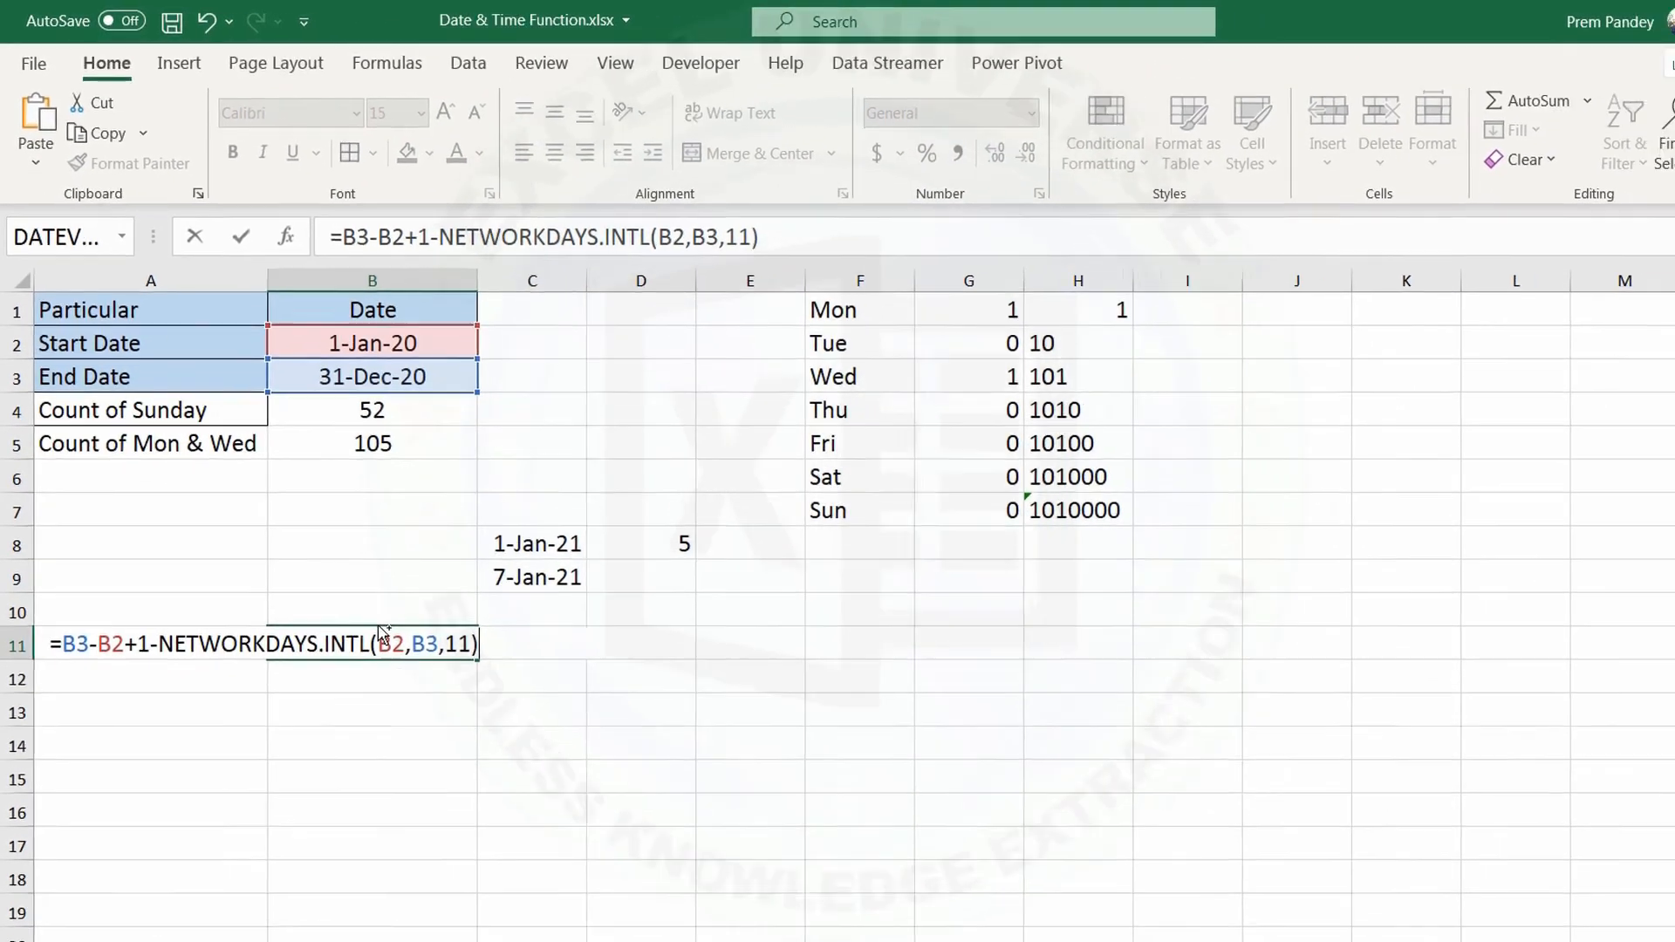
{"action": "key", "text": "Return"}
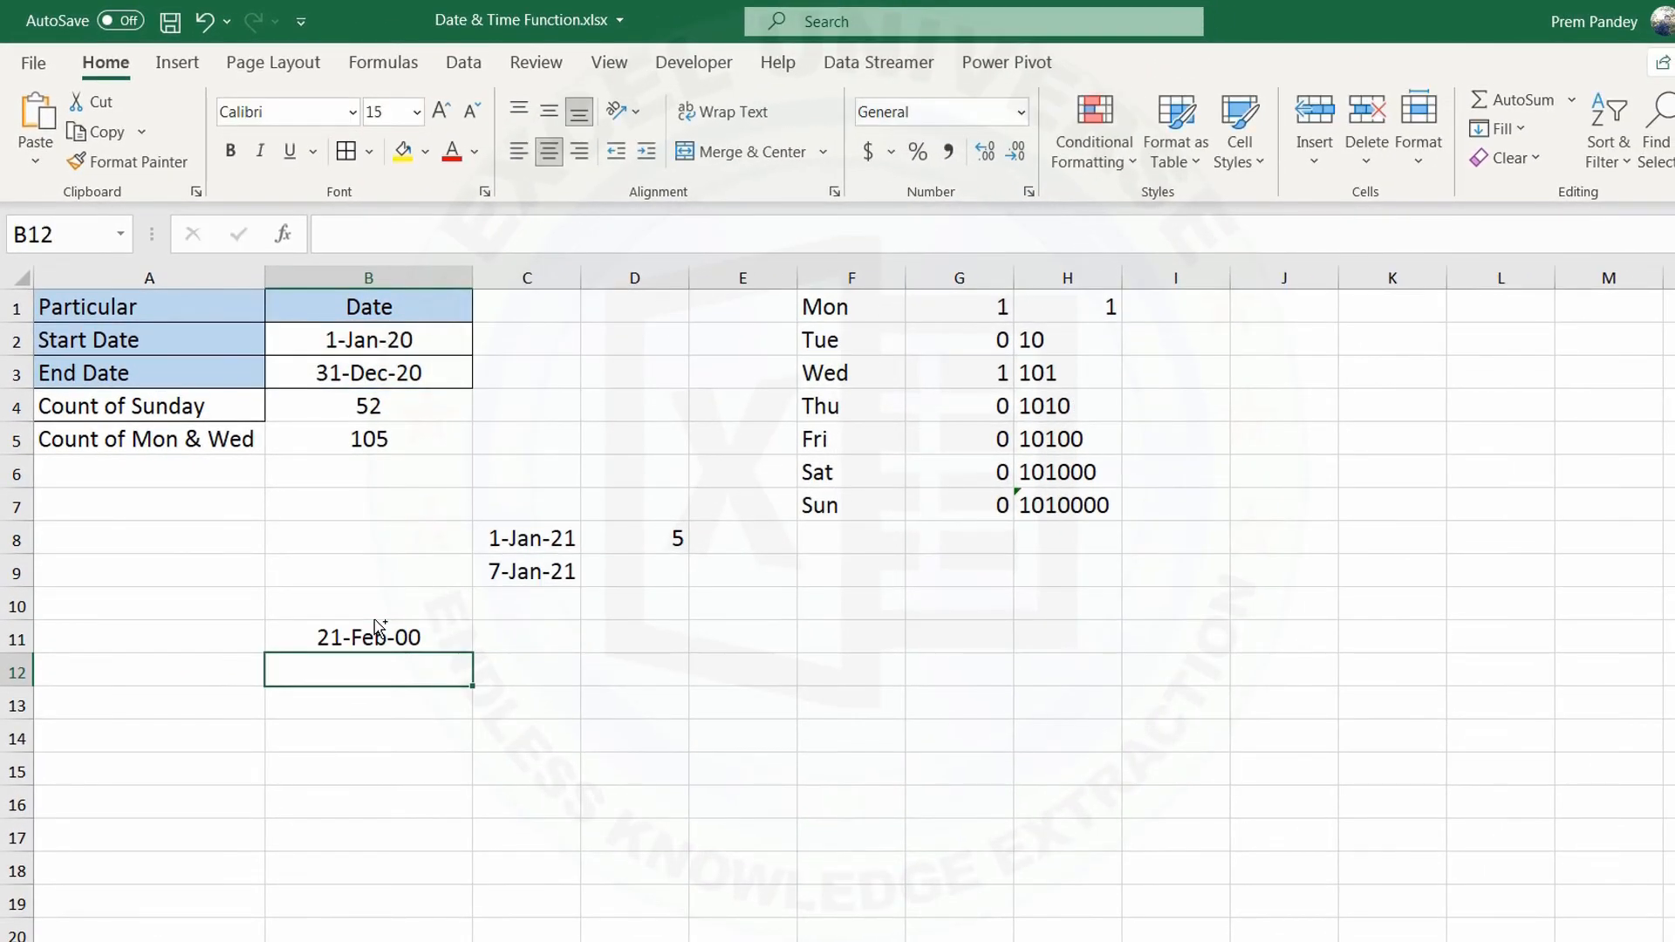
Step: Change the weekend argument in B11 to 12 for Monday only and format the cell as General
{"action": "double_click", "coordinate": [414, 637]}
{"action": "left_click", "coordinate": [447, 640]}
{"action": "key", "text": "BackSpace"}
{"action": "key", "text": "Delete"}
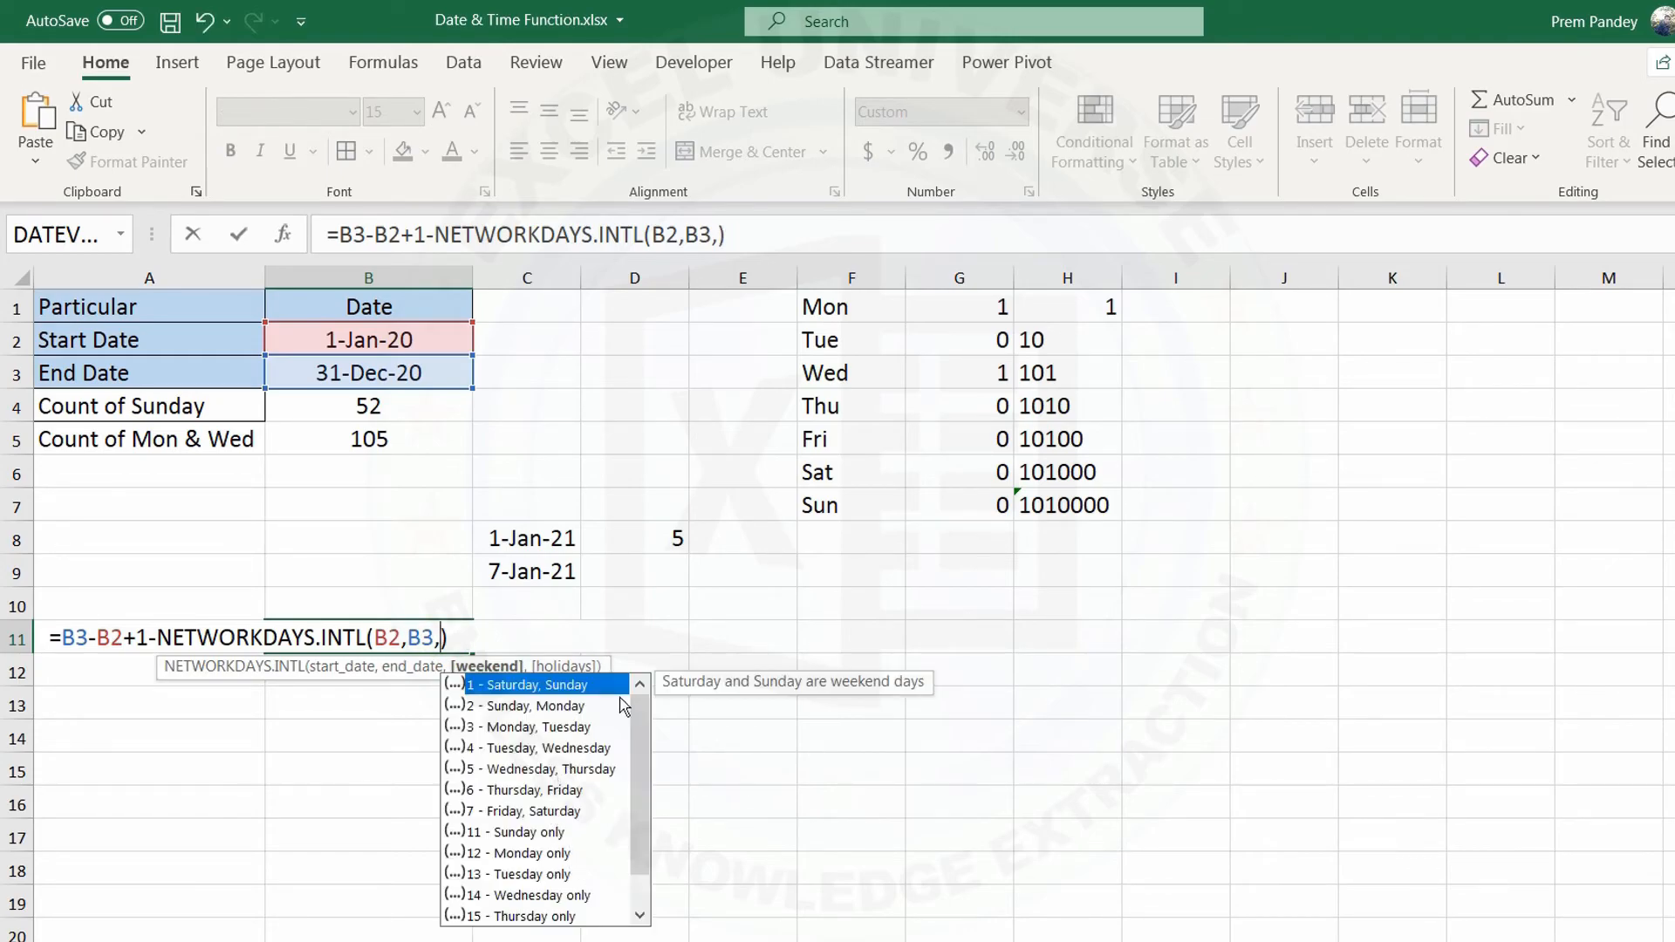
{"action": "type", "text": "12"}
{"action": "key", "text": "Return"}
{"action": "key", "text": "Up"}
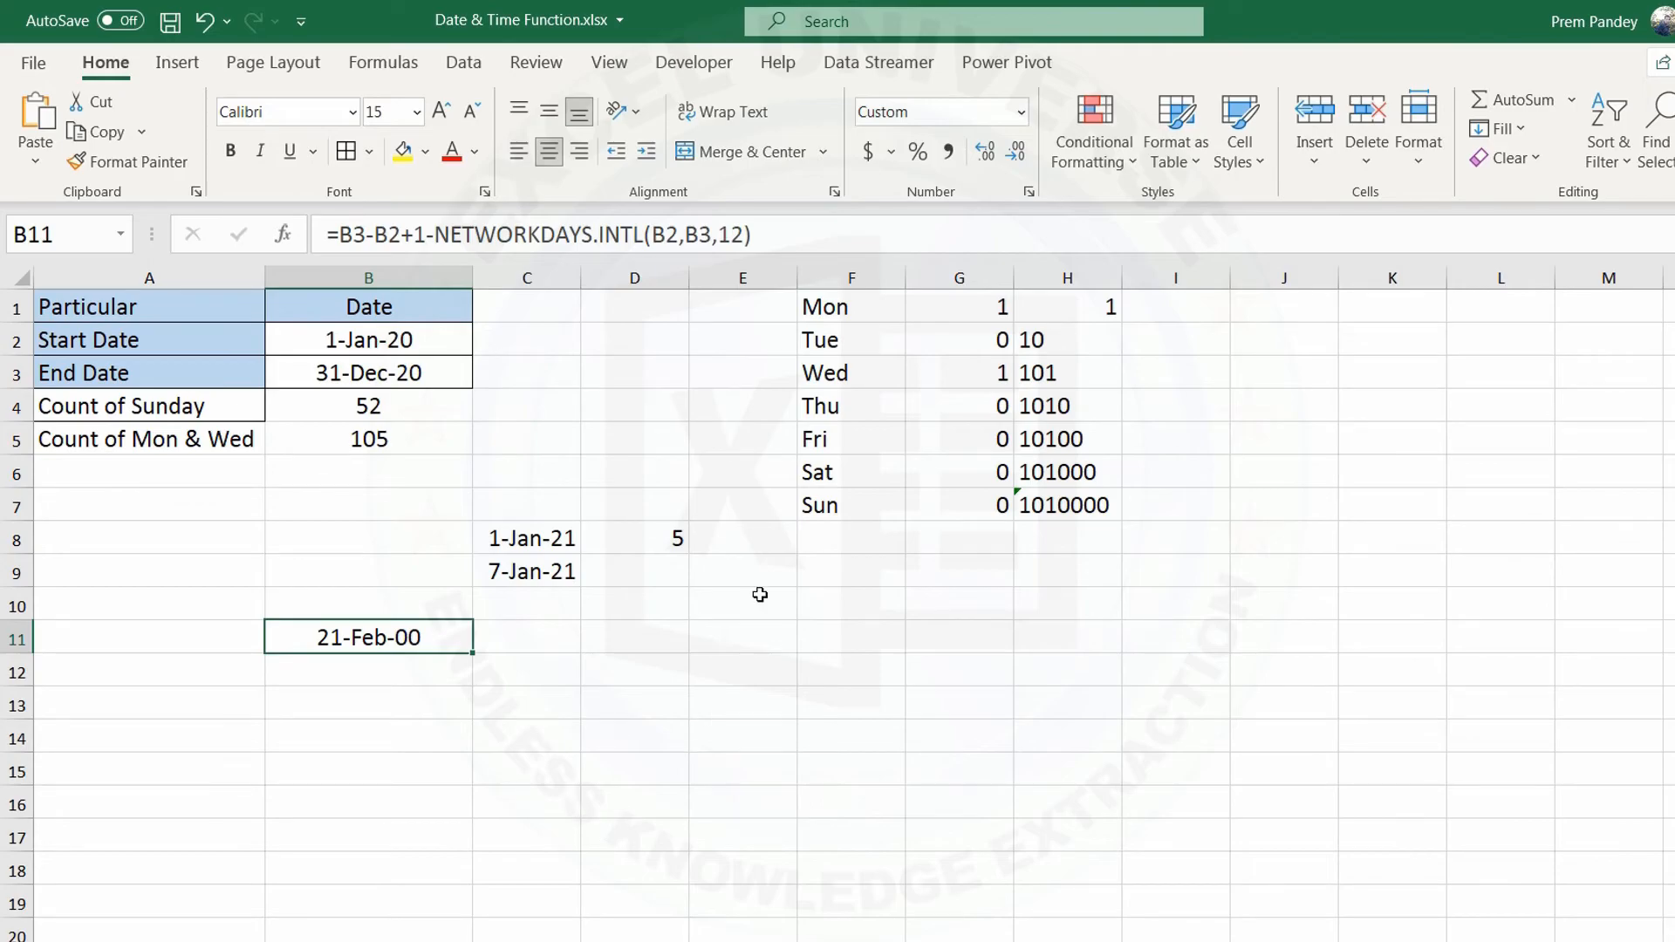
{"action": "left_click", "coordinate": [1020, 115]}
{"action": "left_click", "coordinate": [1004, 150]}
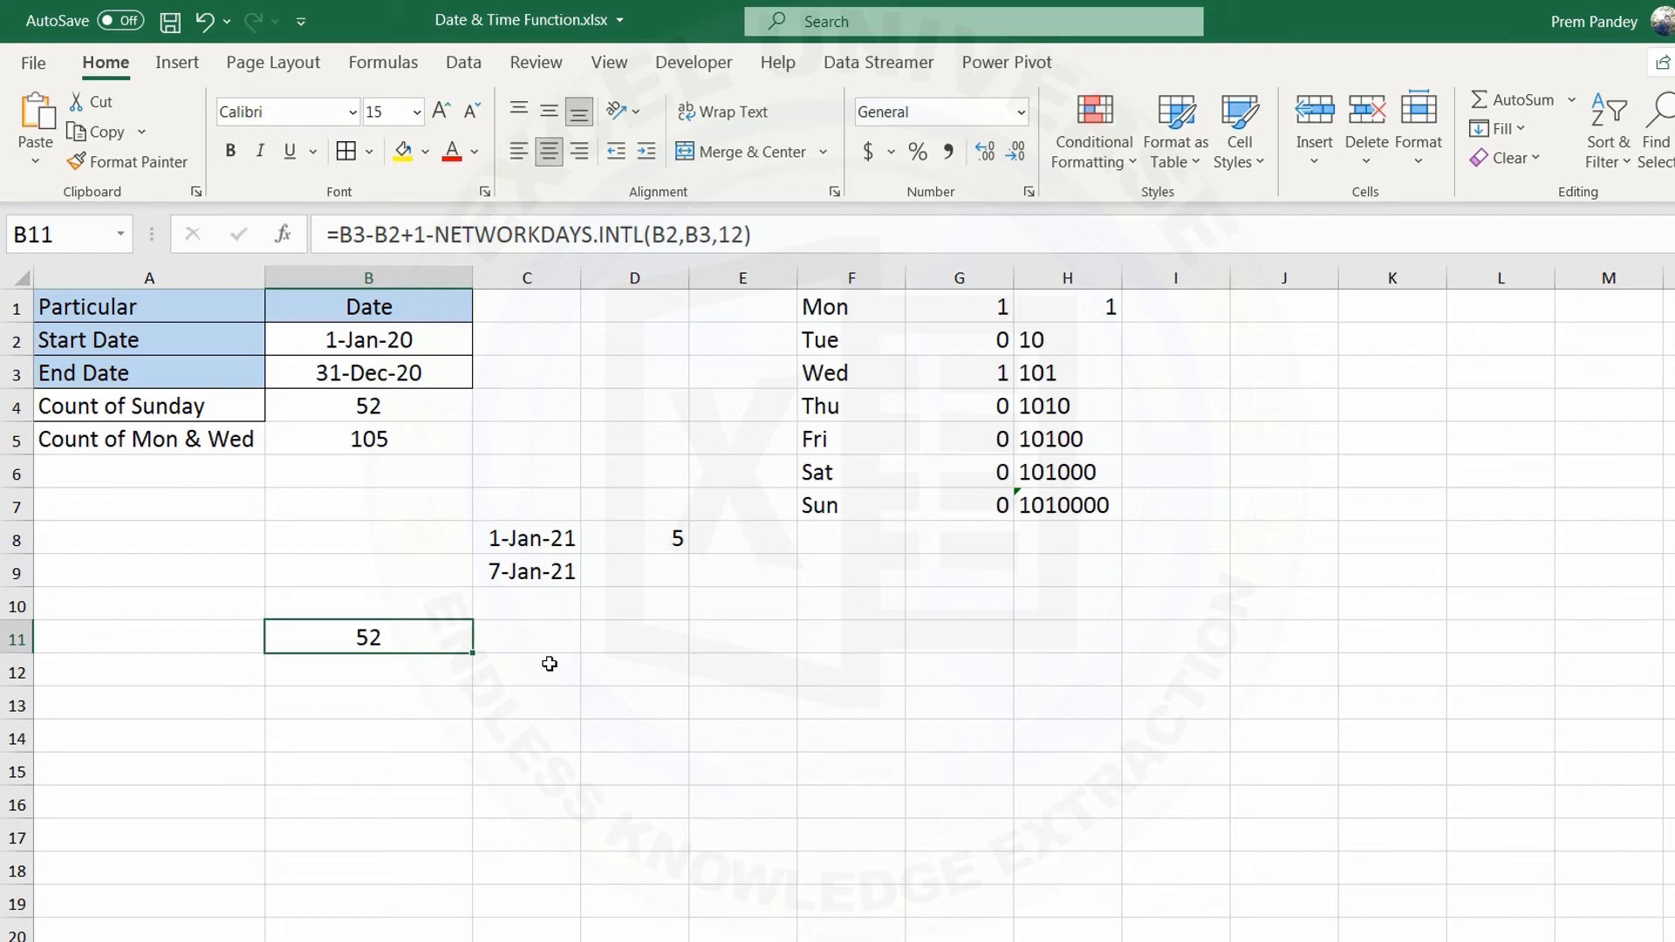
Step: Copy the formula text from B11 into B12, keeping the B2 and B3 references
{"action": "key", "text": "F2"}
{"action": "key", "text": "Home"}
{"action": "key", "text": "shift+End"}
{"action": "key", "text": "ctrl+c"}
{"action": "key", "text": "Return"}
{"action": "key", "text": "F2"}
{"action": "key", "text": "ctrl+v"}
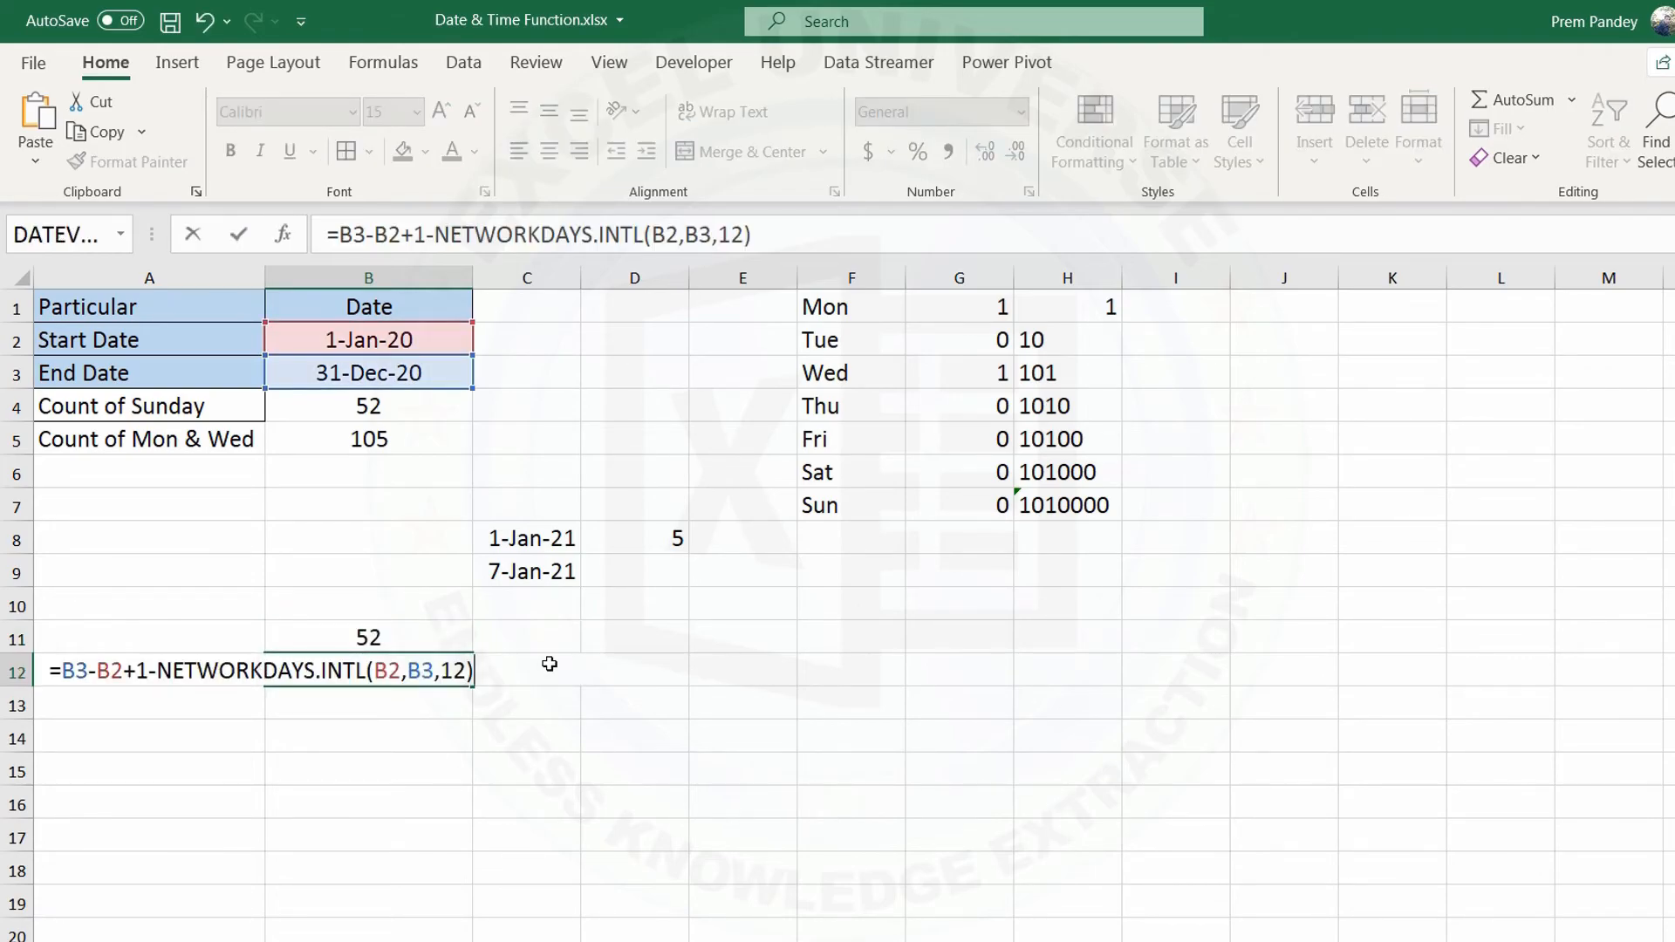
Step: Change the weekend argument in B12 to 14 for Wednesday only and format the cell as General
{"action": "key", "text": "BackSpace"}
{"action": "key", "text": "BackSpace"}
{"action": "key", "text": "BackSpace"}
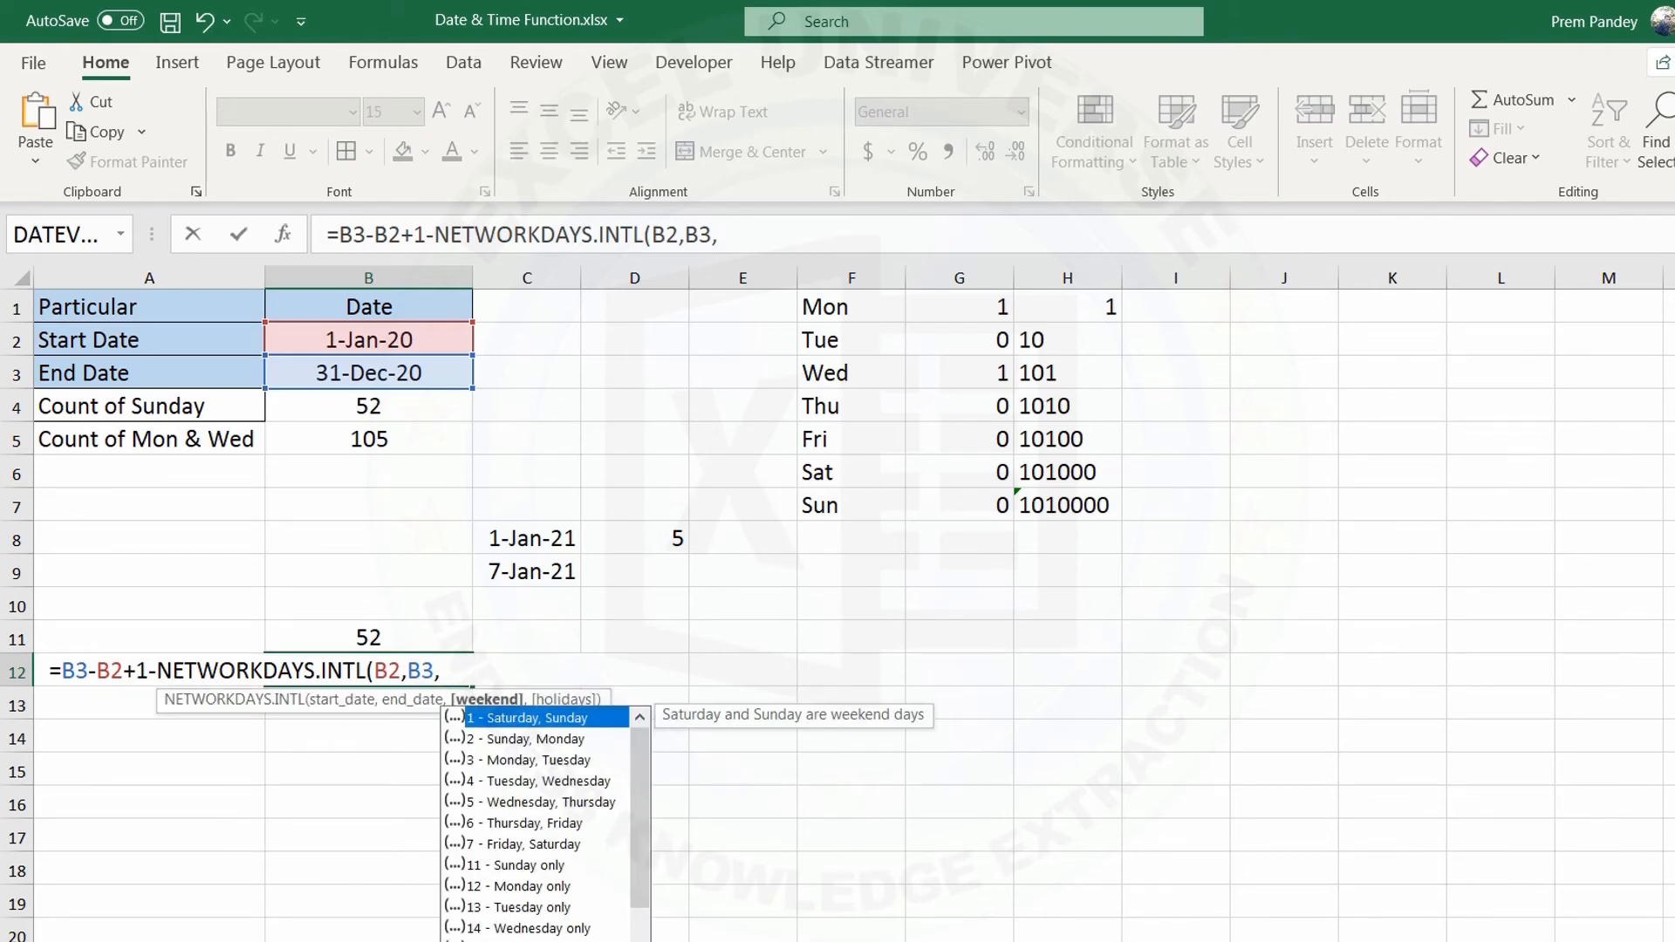
{"action": "type", "text": "1"}
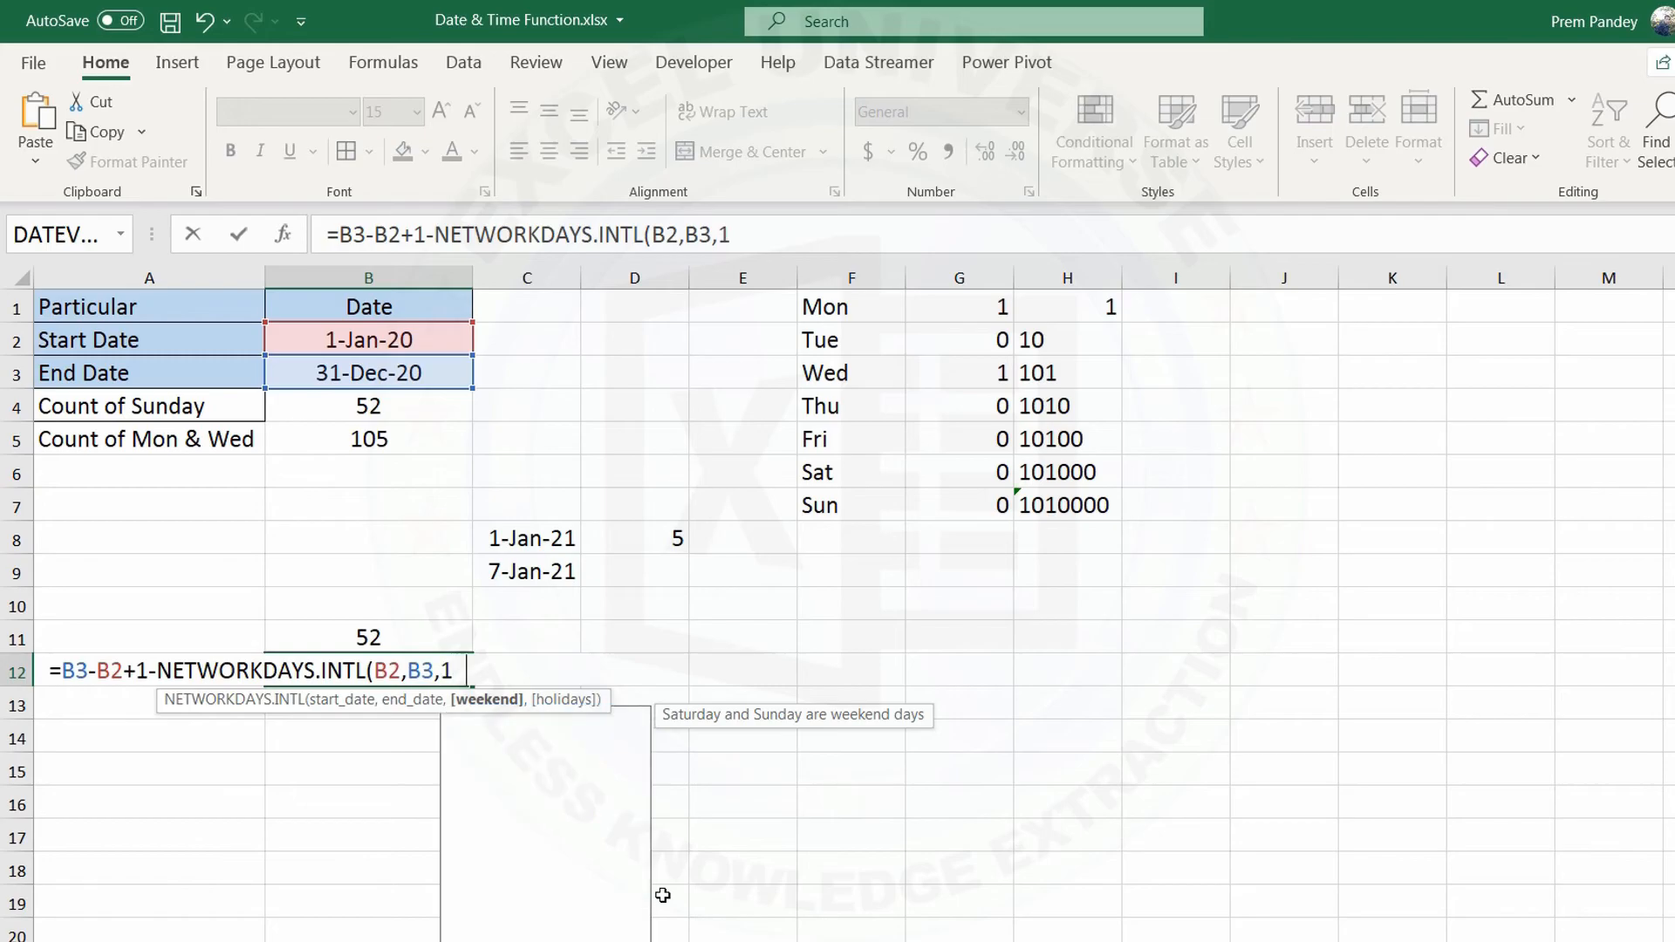
{"action": "type", "text": "4)"}
{"action": "key", "text": "Return"}
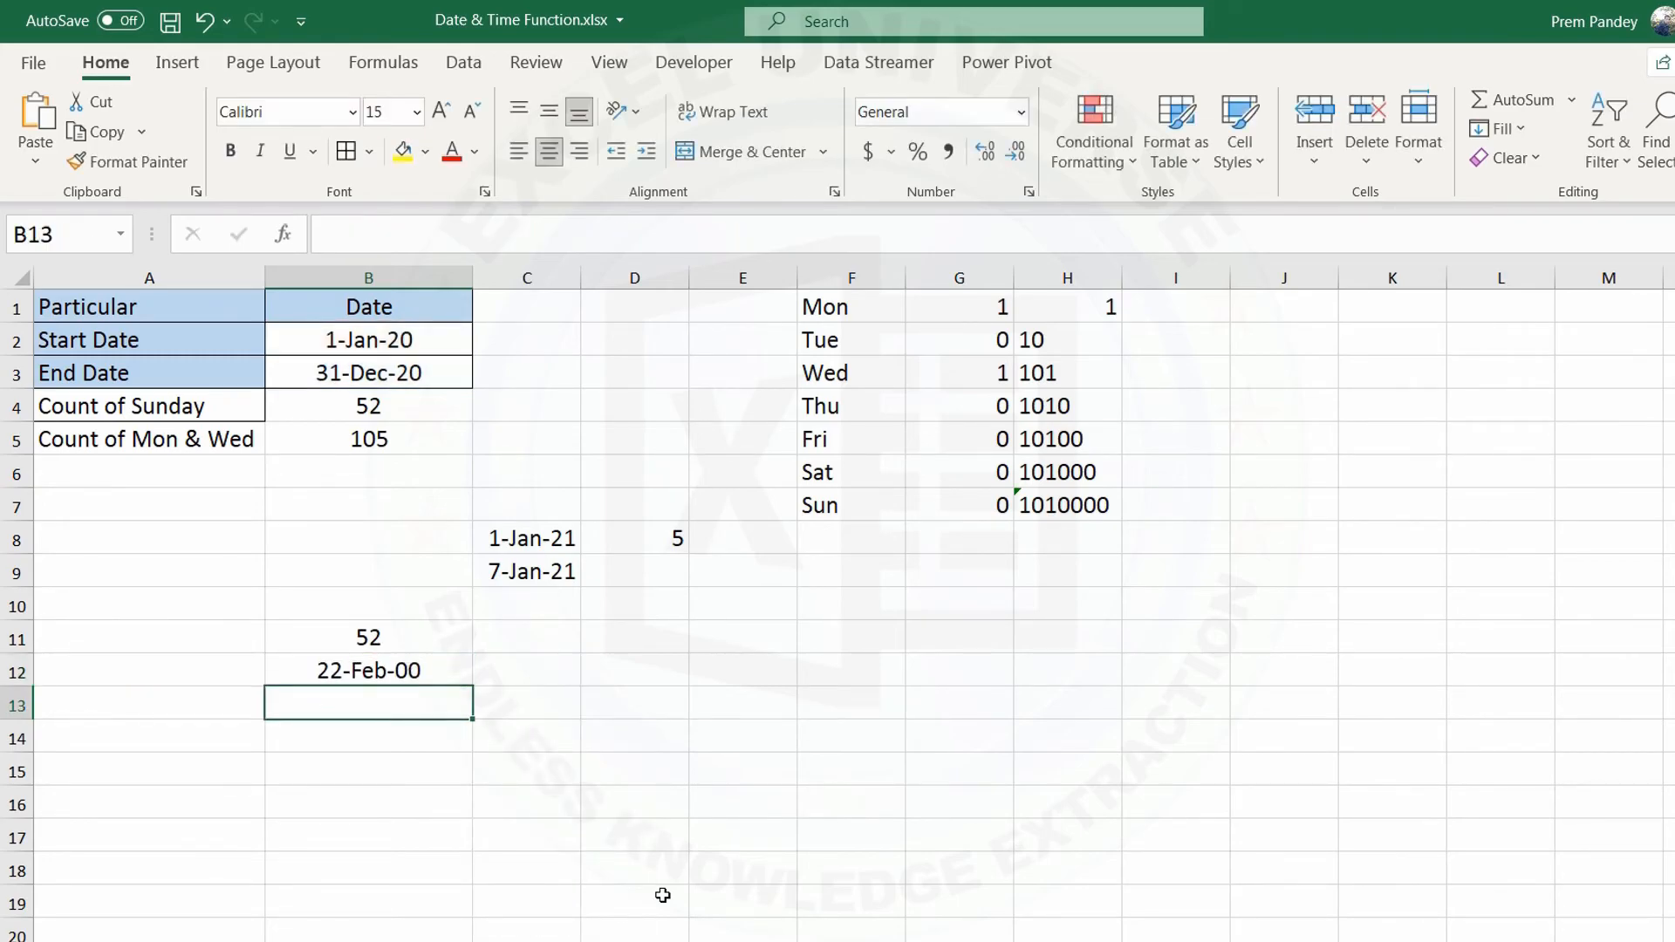
{"action": "key", "text": "Up"}
{"action": "key", "text": "ctrl+shift+asciitilde"}
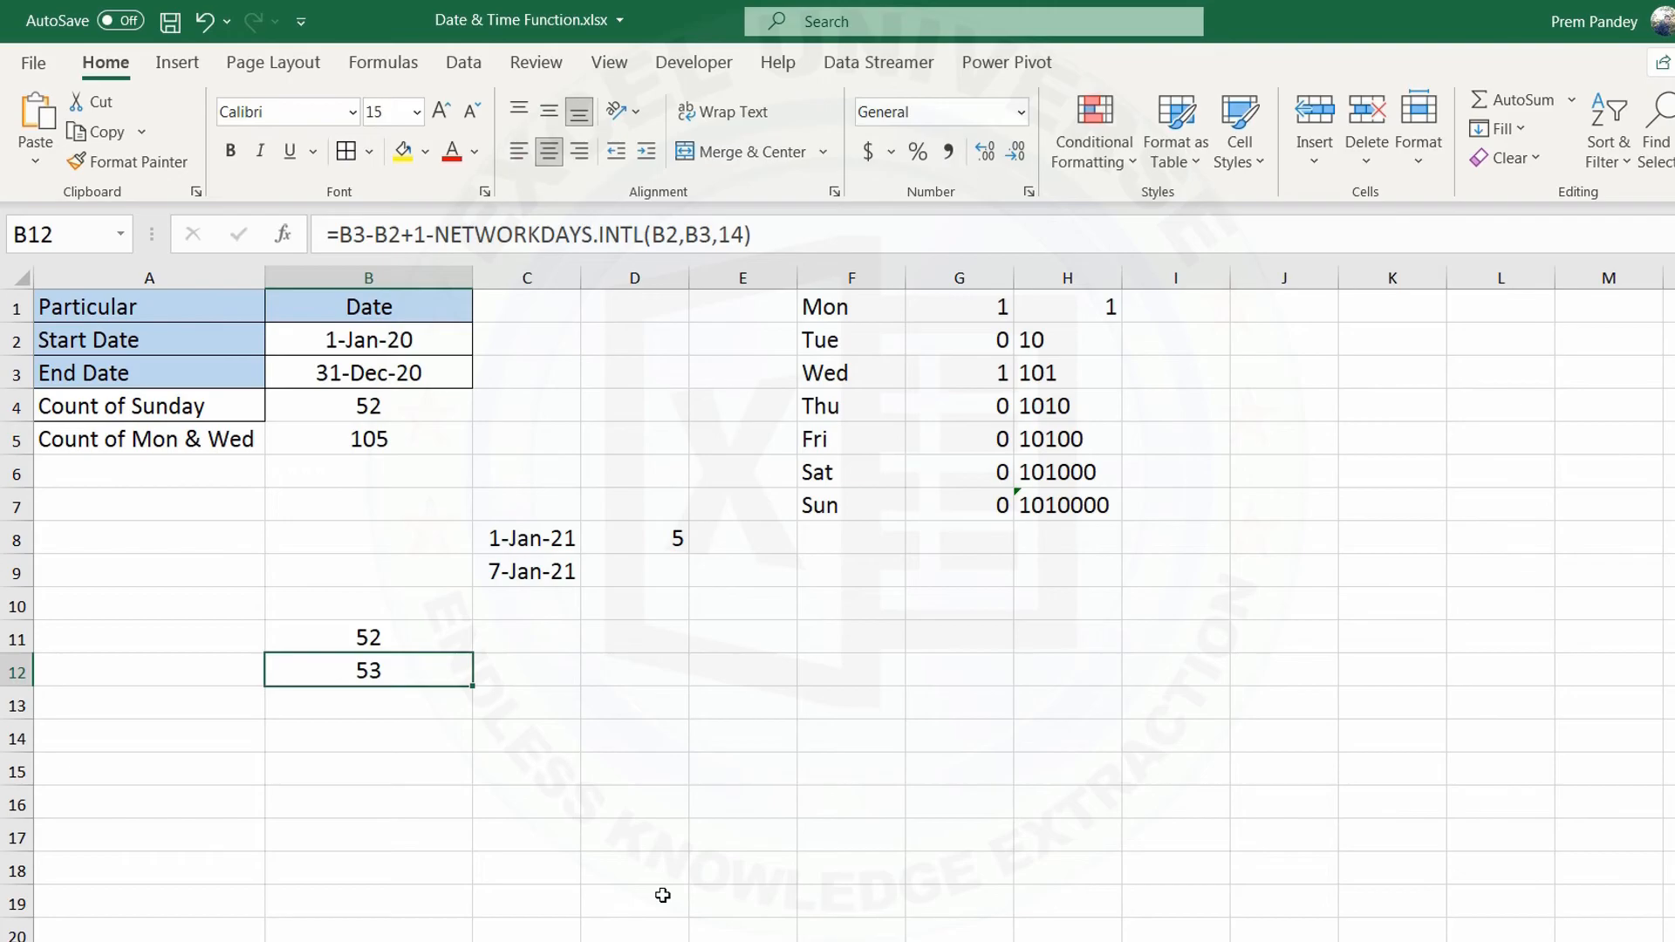
Step: Enter the formula ="Mon-"&B11 in C12 to label the Monday count
{"action": "key", "text": "Up"}
{"action": "key", "text": "Right"}
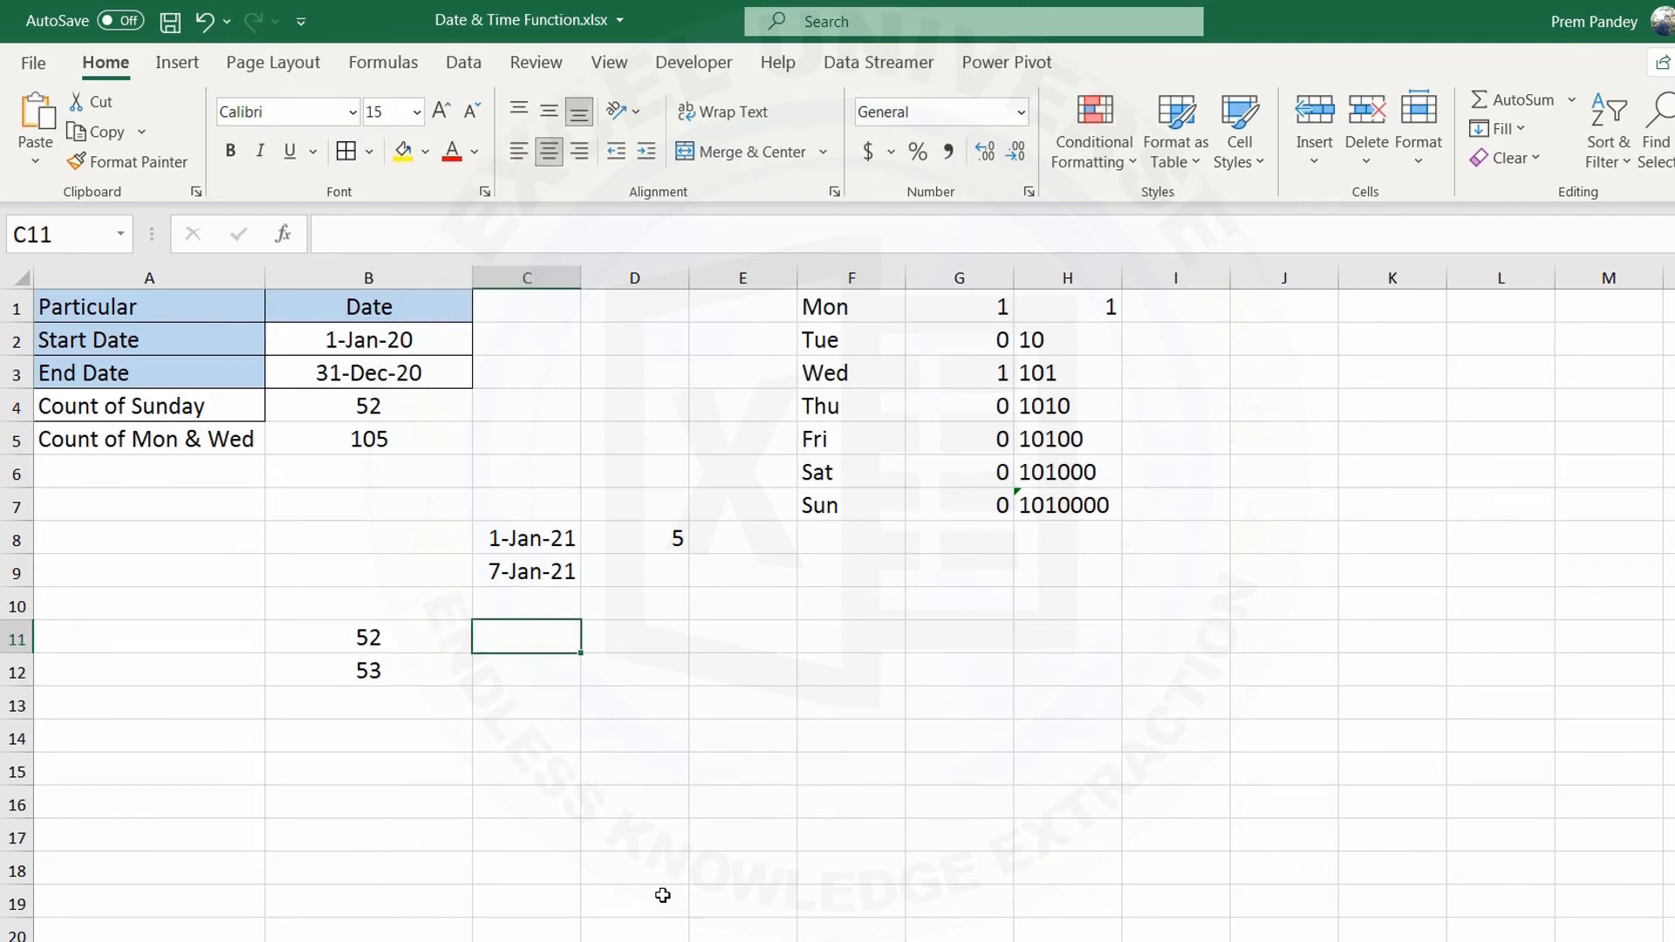
{"action": "key", "text": "Down"}
{"action": "type", "text": "="}
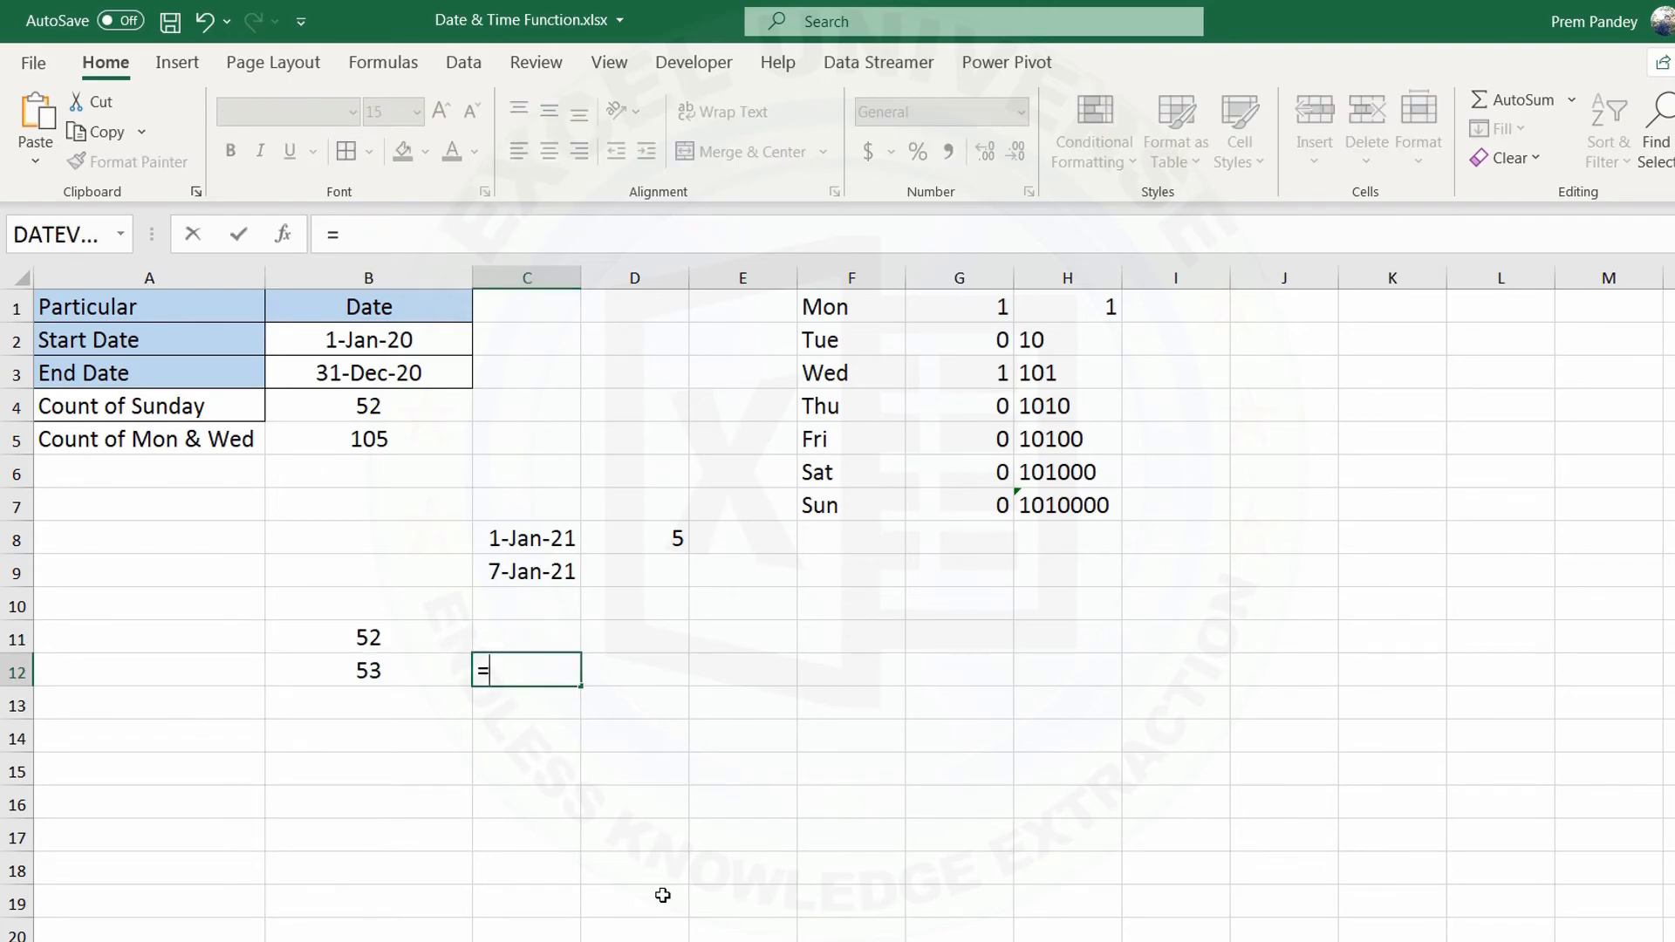
{"action": "type", "text": "\"Mon-\"&"}
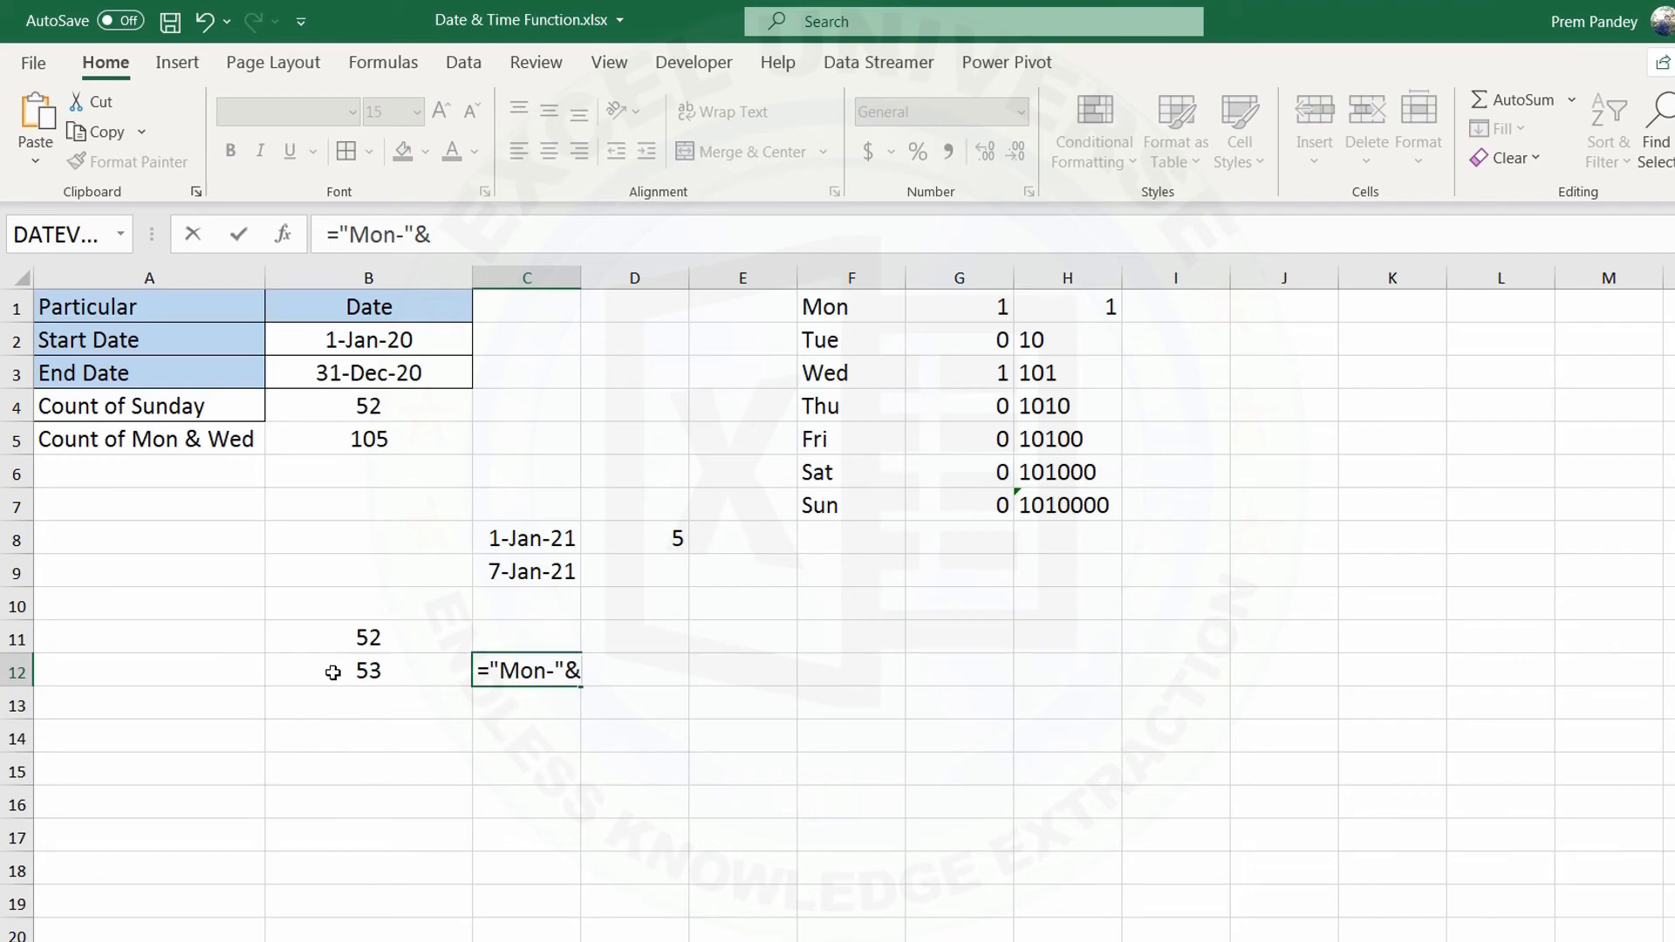
{"action": "left_click", "coordinate": [354, 635]}
{"action": "key", "text": "Return"}
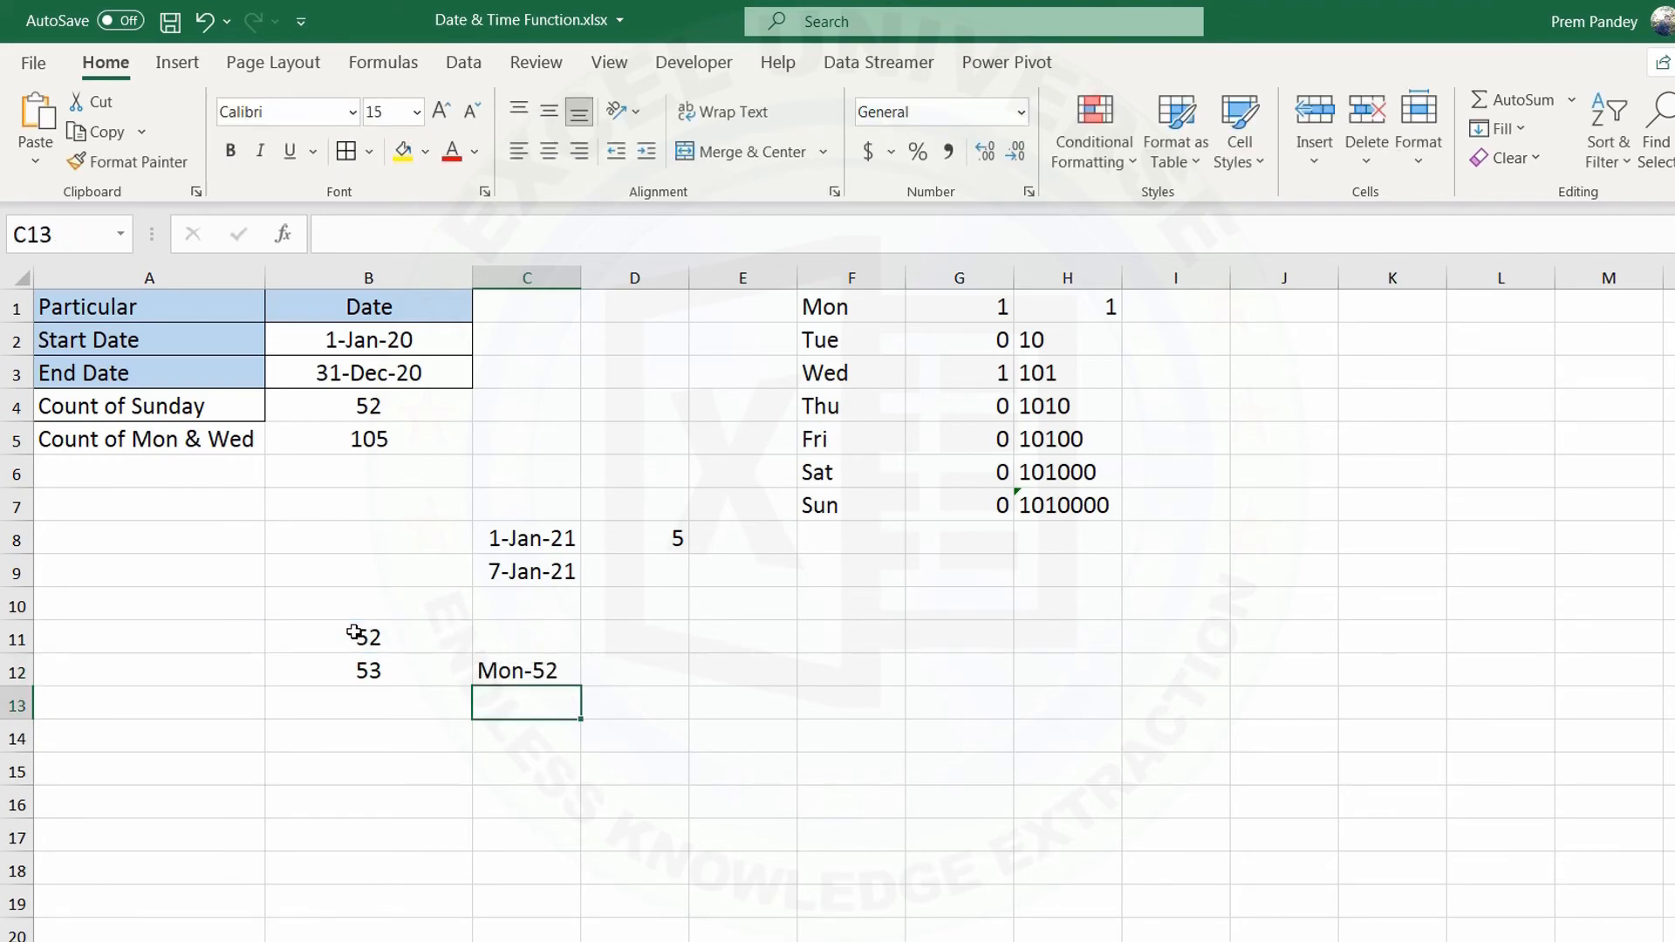
Step: Replace the B11 reference in C12's formula with B11's full expression, B3-B2+1-NETWORKDAYS.INTL(B2,B3,12)
{"action": "left_click", "coordinate": [355, 634]}
{"action": "double_click", "coordinate": [355, 634]}
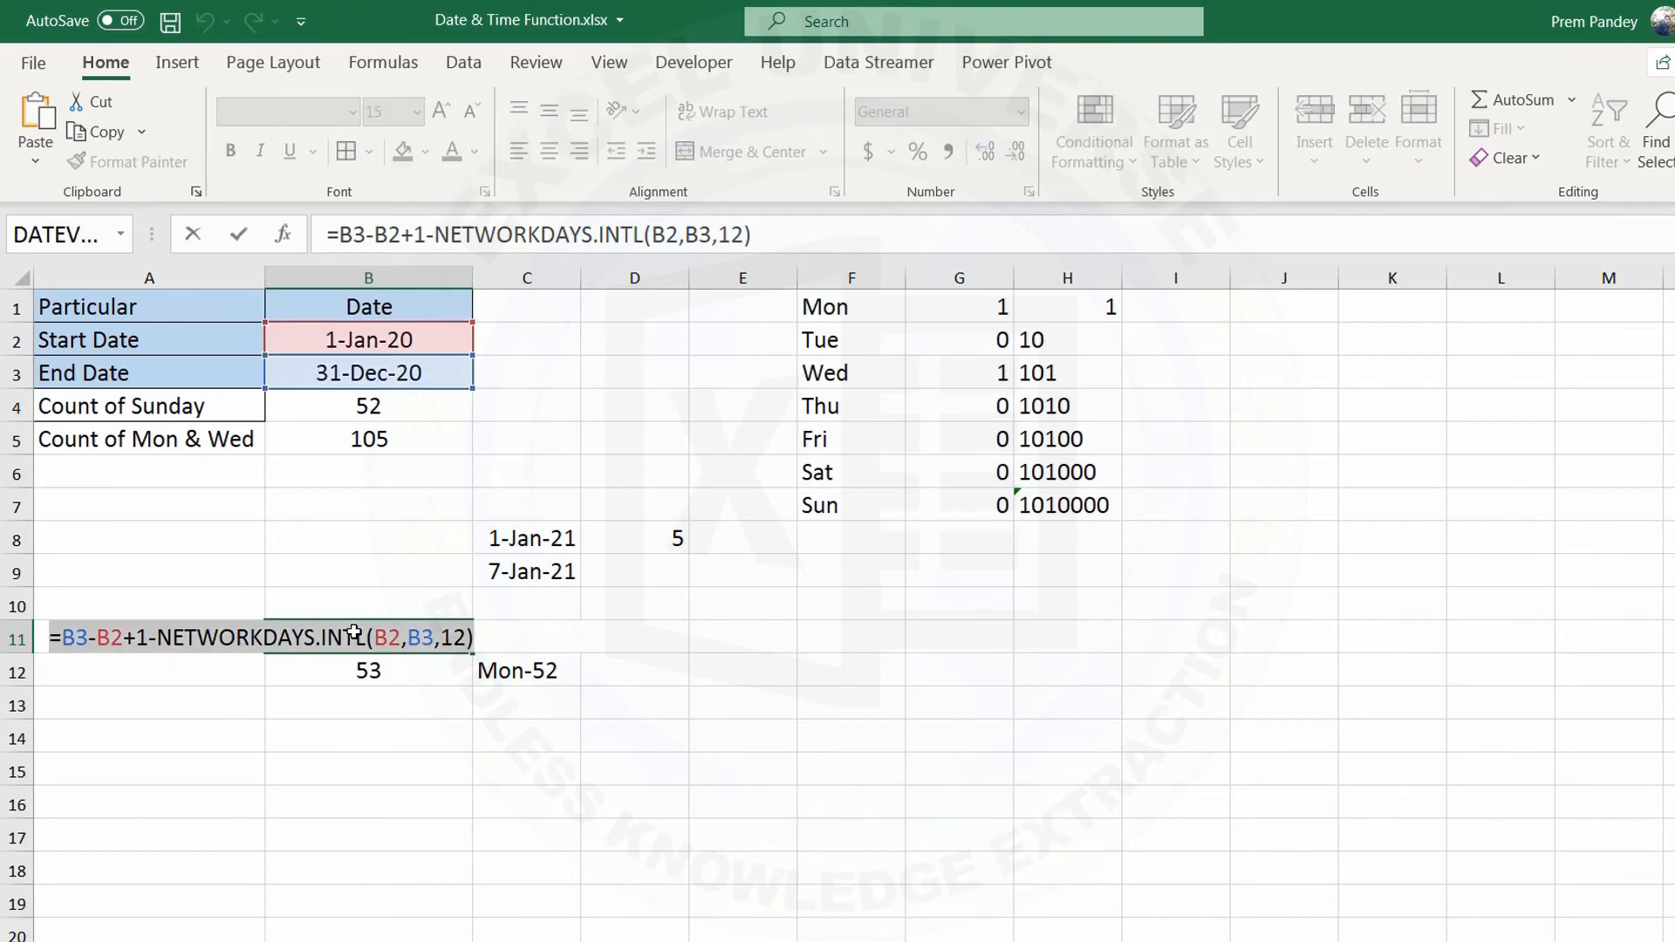
{"action": "left_click", "coordinate": [521, 671]}
{"action": "double_click", "coordinate": [521, 671]}
{"action": "double_click", "coordinate": [601, 671]}
{"action": "type", "text": "B3-B2+1-NETWORKDAYS.INTL(B2,B3,12)"}
{"action": "key", "text": "Return"}
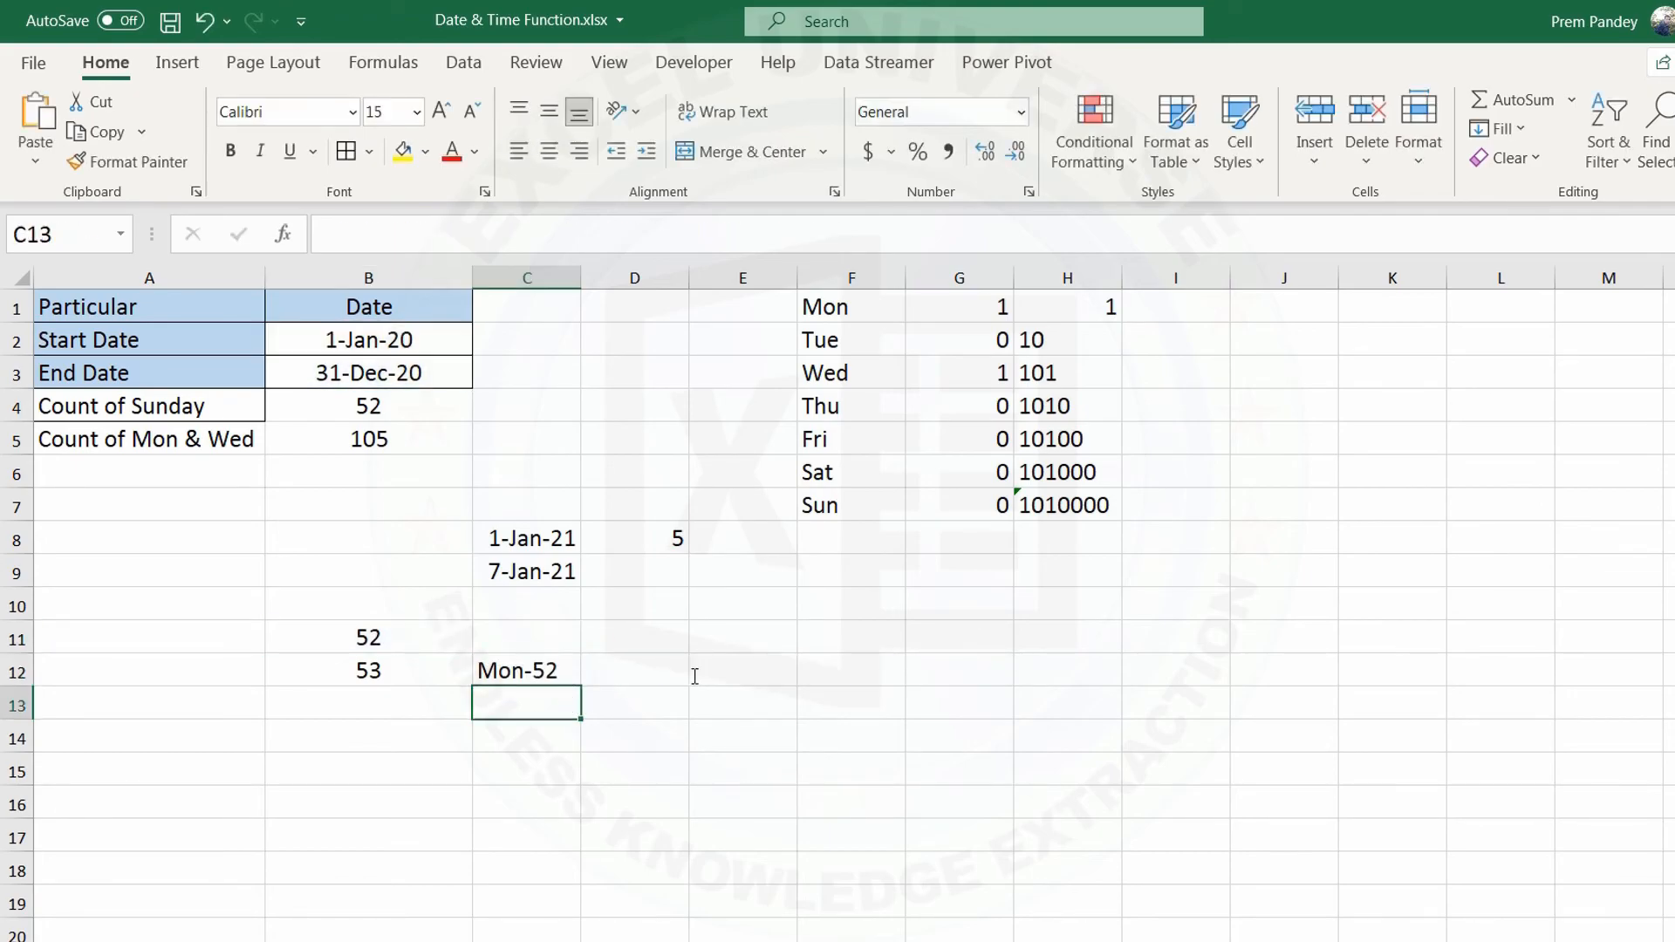
Step: Clear B11 and copy B12's Wednesday expression without its equals sign
{"action": "left_click", "coordinate": [312, 628]}
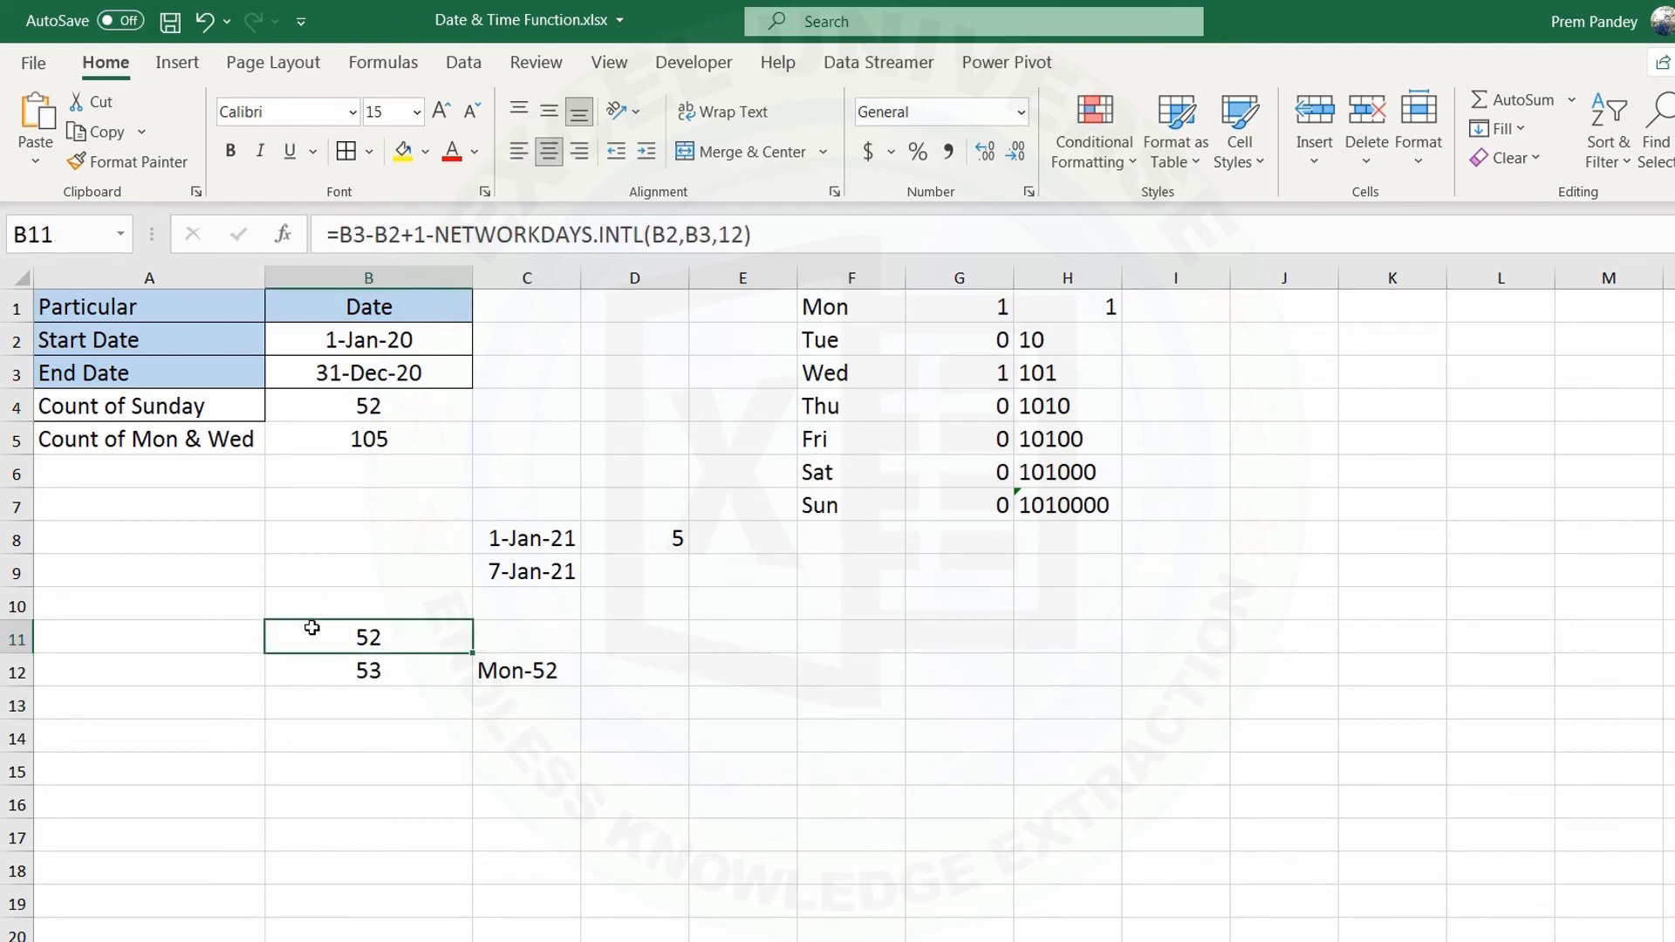
{"action": "key", "text": "Delete"}
{"action": "key", "text": "Down"}
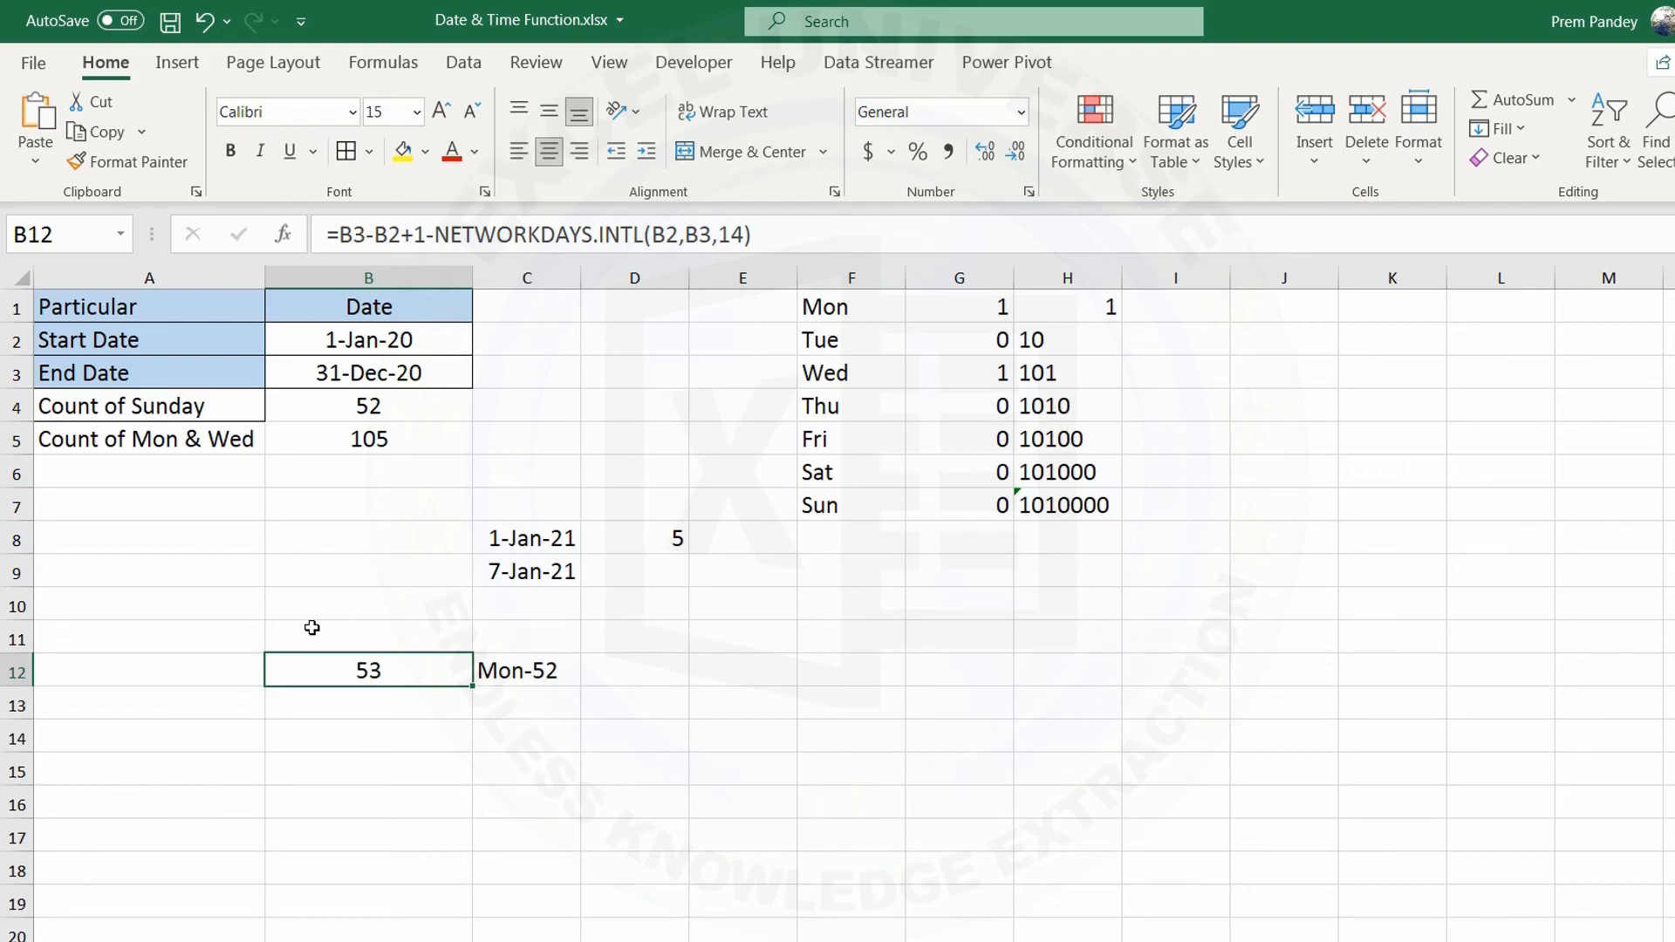
{"action": "key", "text": "F2"}
{"action": "key", "text": "shift+Home"}
{"action": "key", "text": "ctrl+c"}
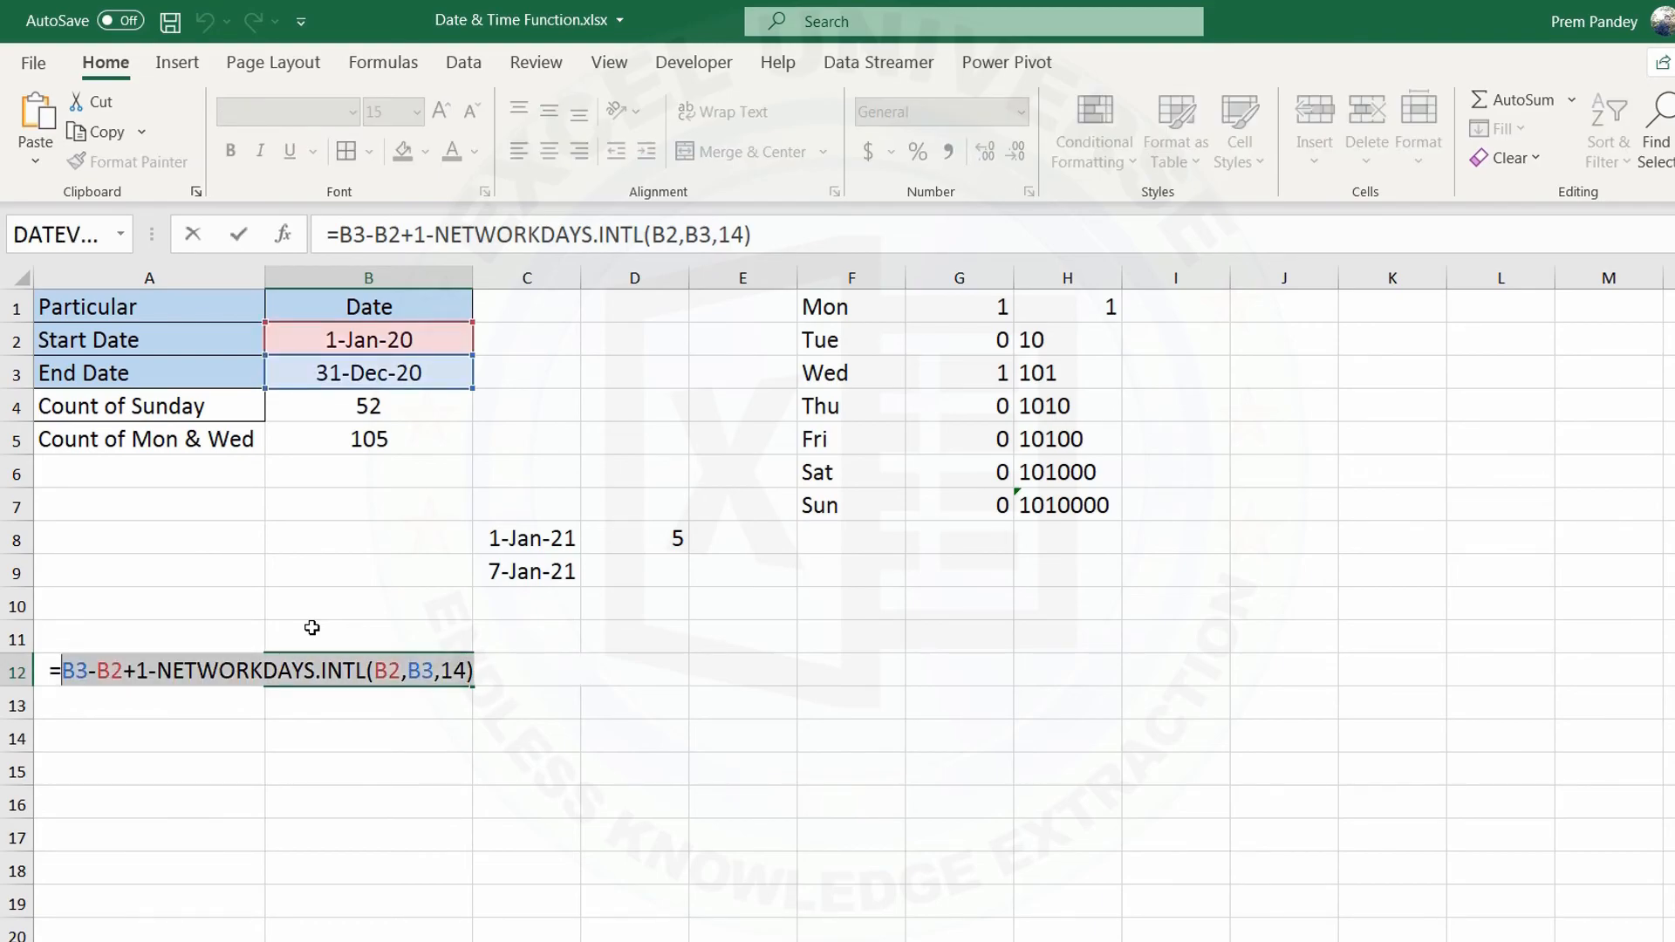
{"action": "key", "text": "Escape"}
Step: Extend C12's formula with &" : Wed-"&B3-B2+1-NETWORKDAYS.INTL(B2,B3,14) to include the Wednesday count
{"action": "left_click", "coordinate": [552, 670]}
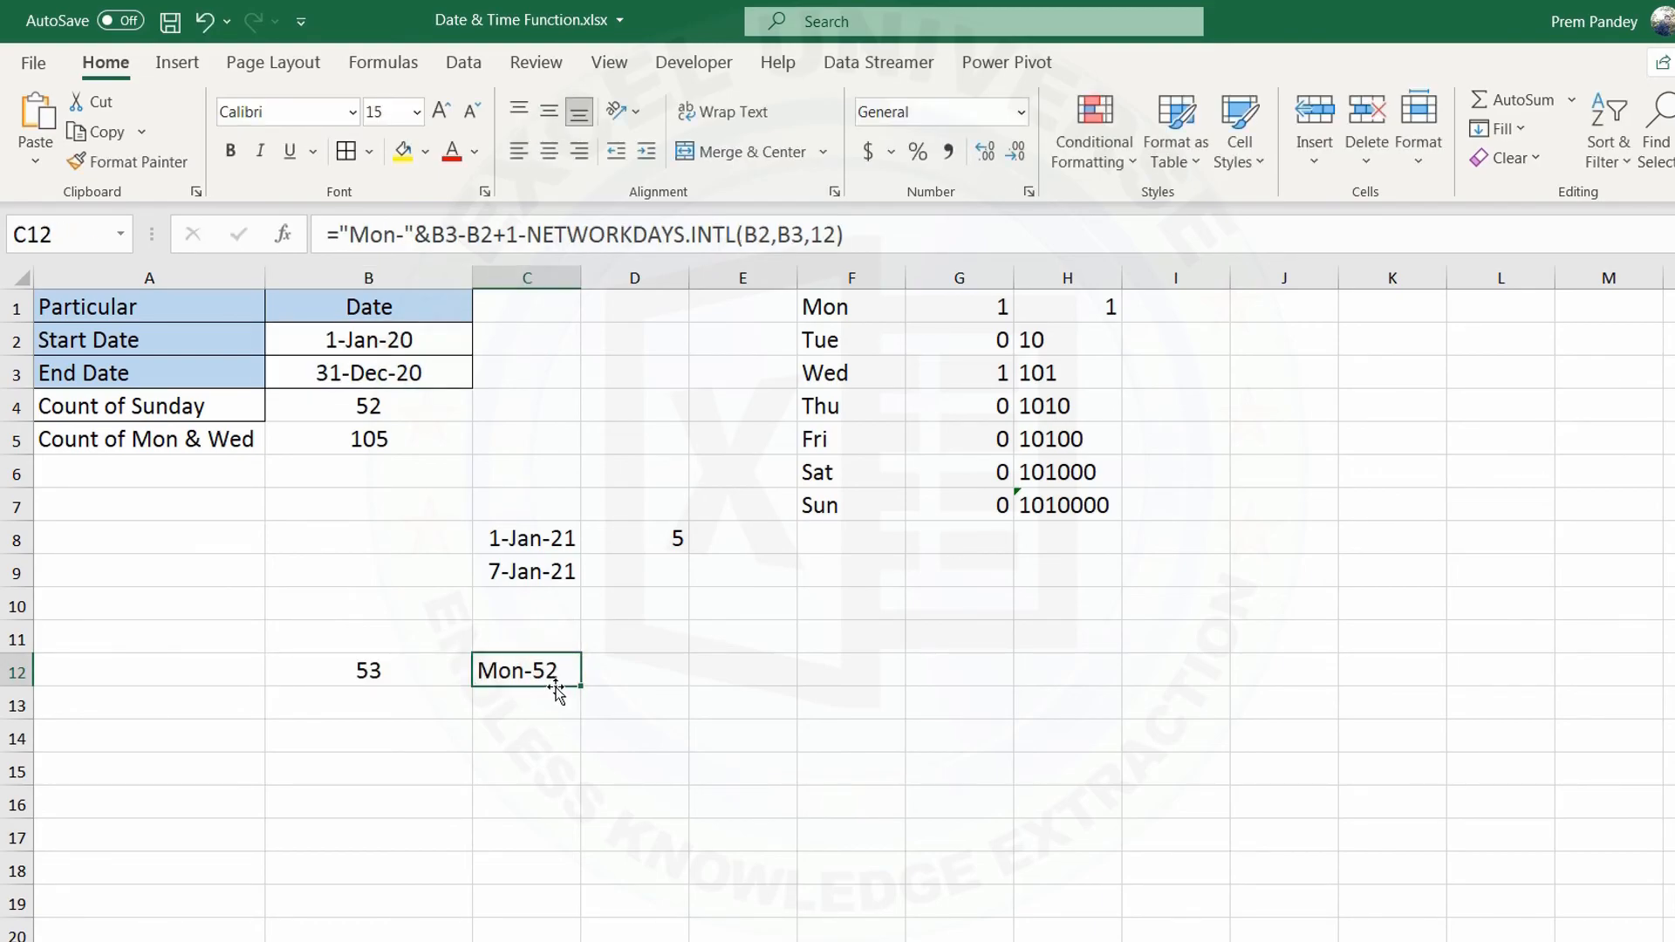
{"action": "key", "text": "F2"}
{"action": "type", "text": "&\""}
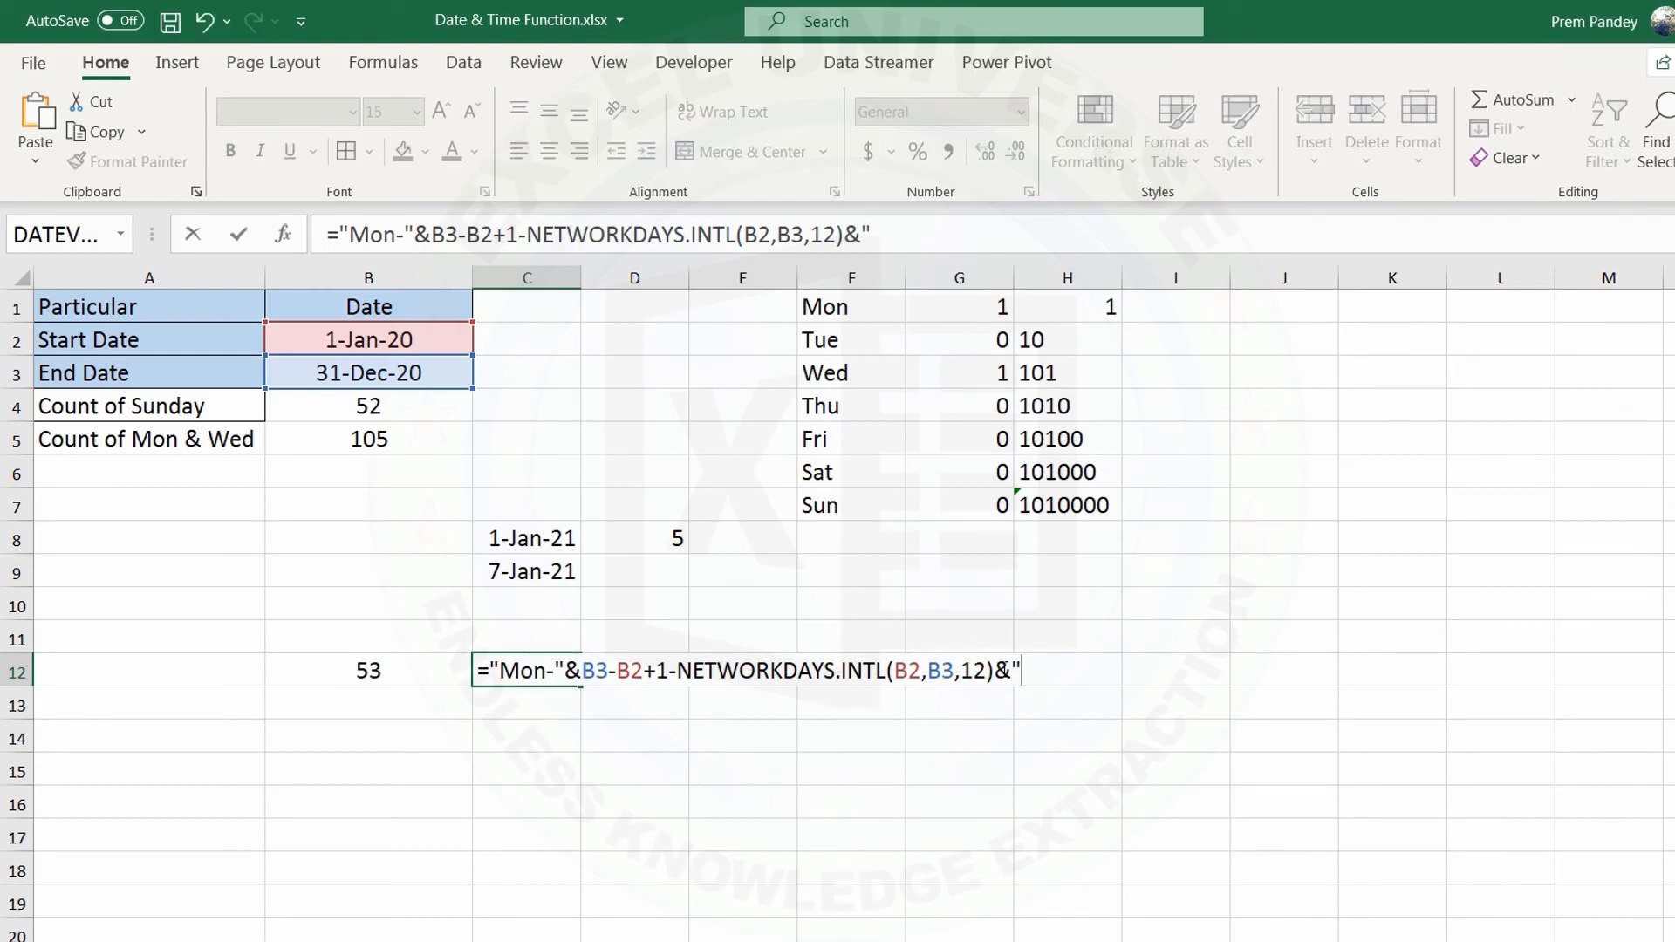
{"action": "type", "text": " : \"&"}
{"action": "left_click", "coordinate": [1043, 670]}
{"action": "type", "text": "Wed"}
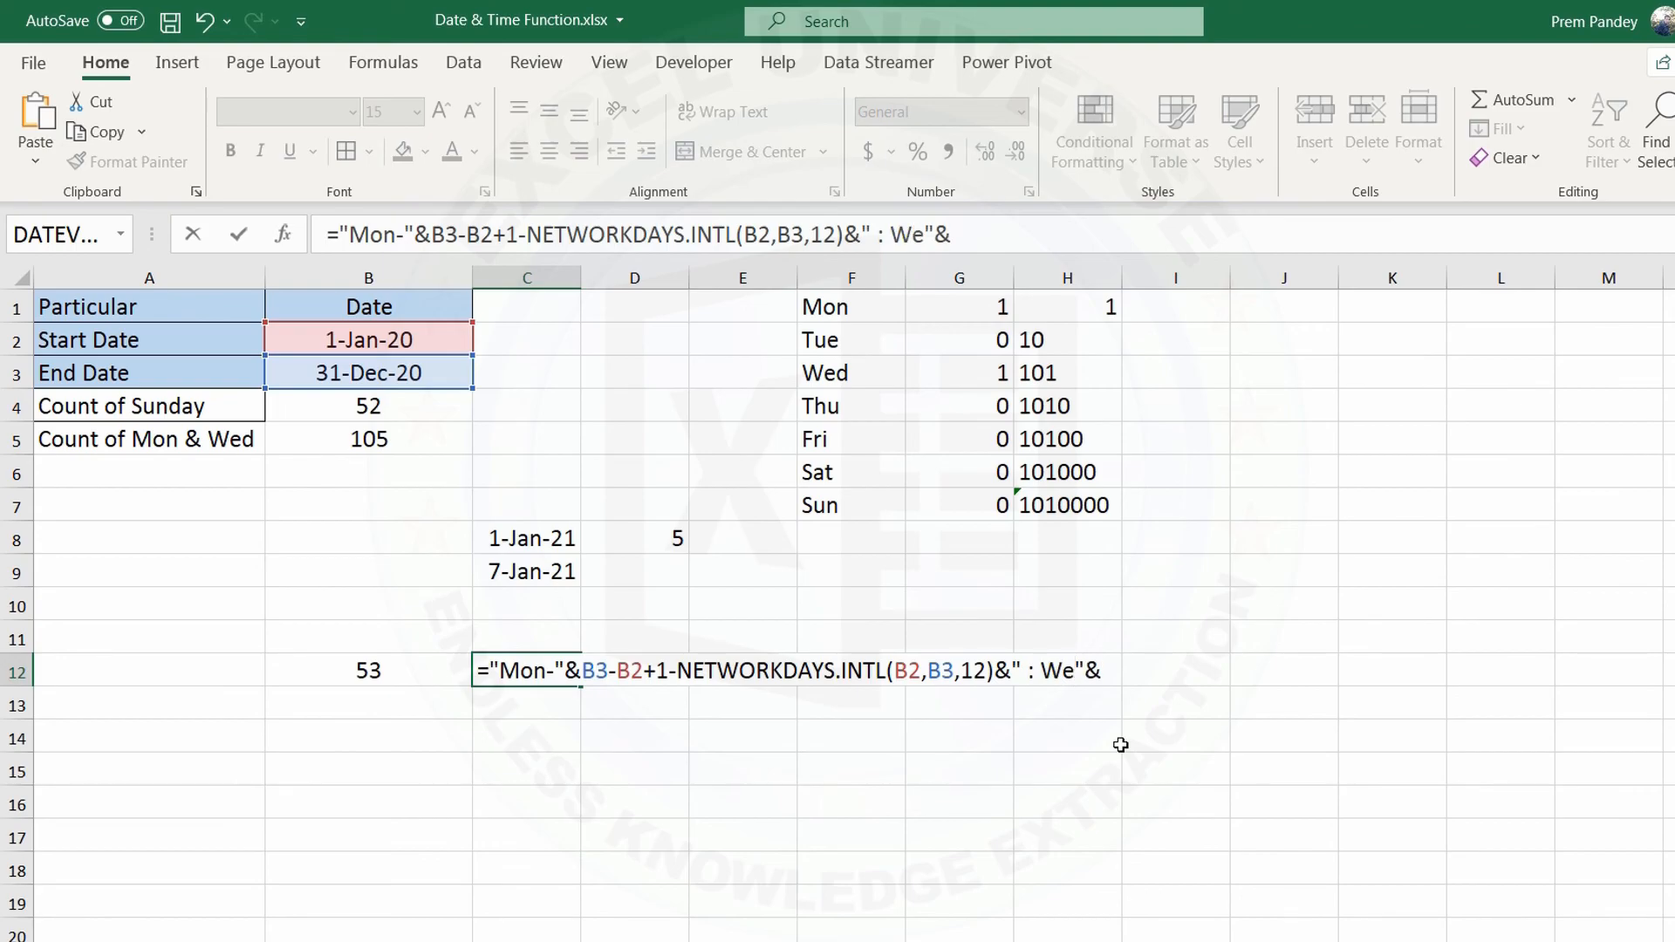
{"action": "type", "text": "-"}
{"action": "left_click", "coordinate": [1138, 668]}
{"action": "key", "text": "ctrl+v"}
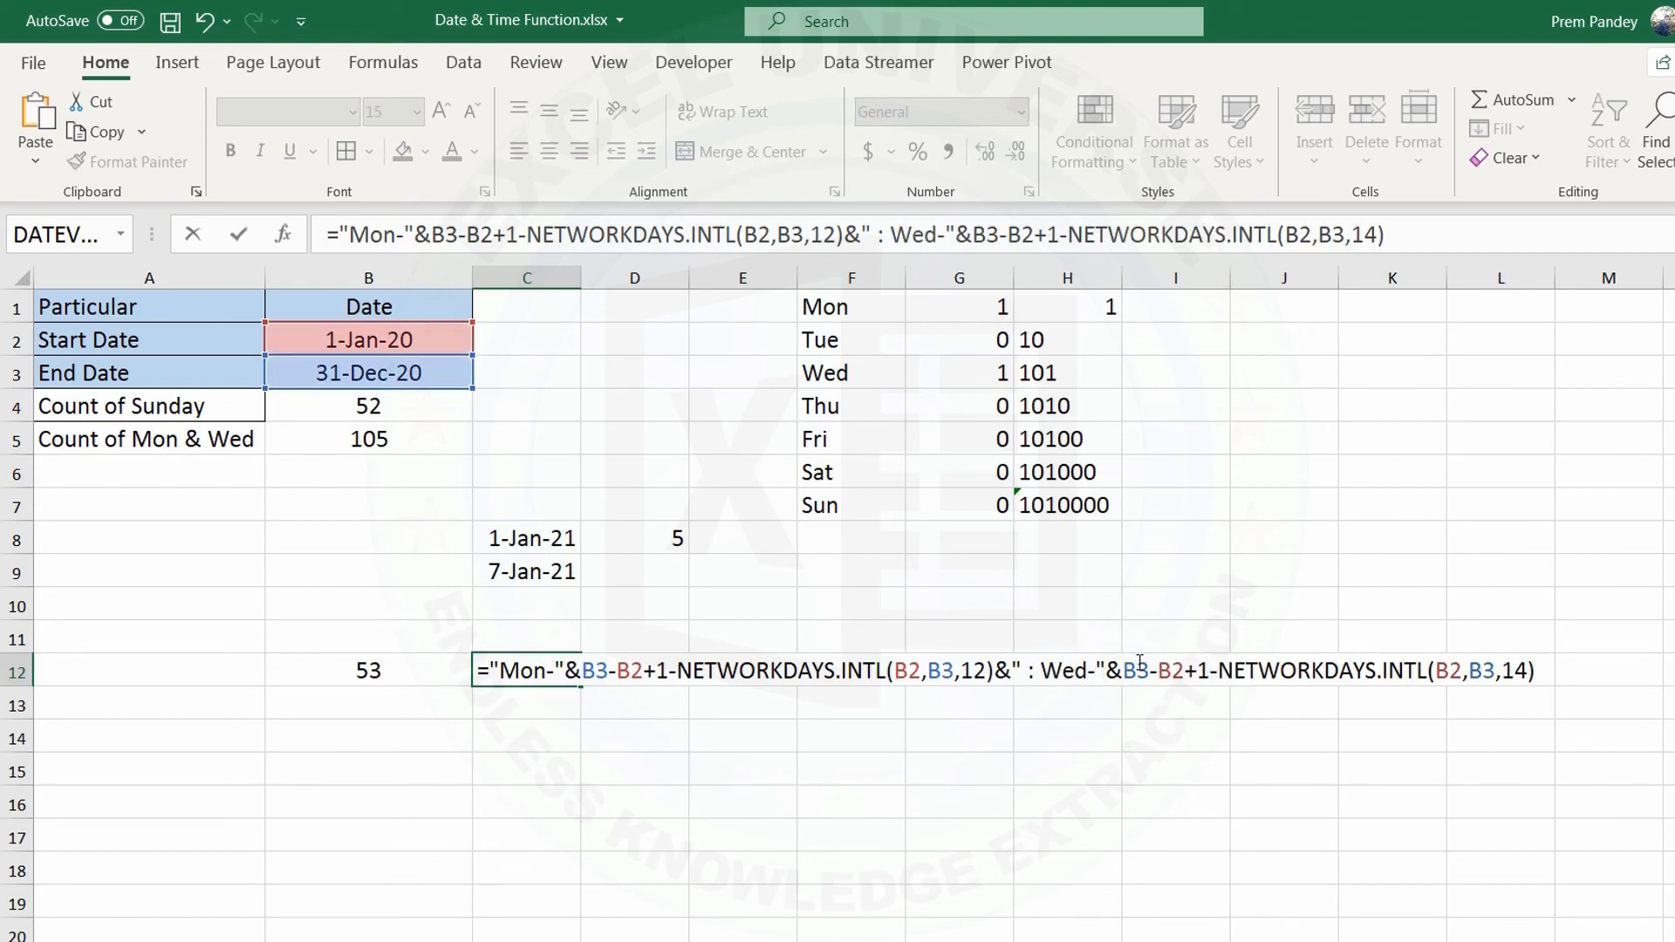
{"action": "key", "text": "Return"}
{"action": "key", "text": "Up"}
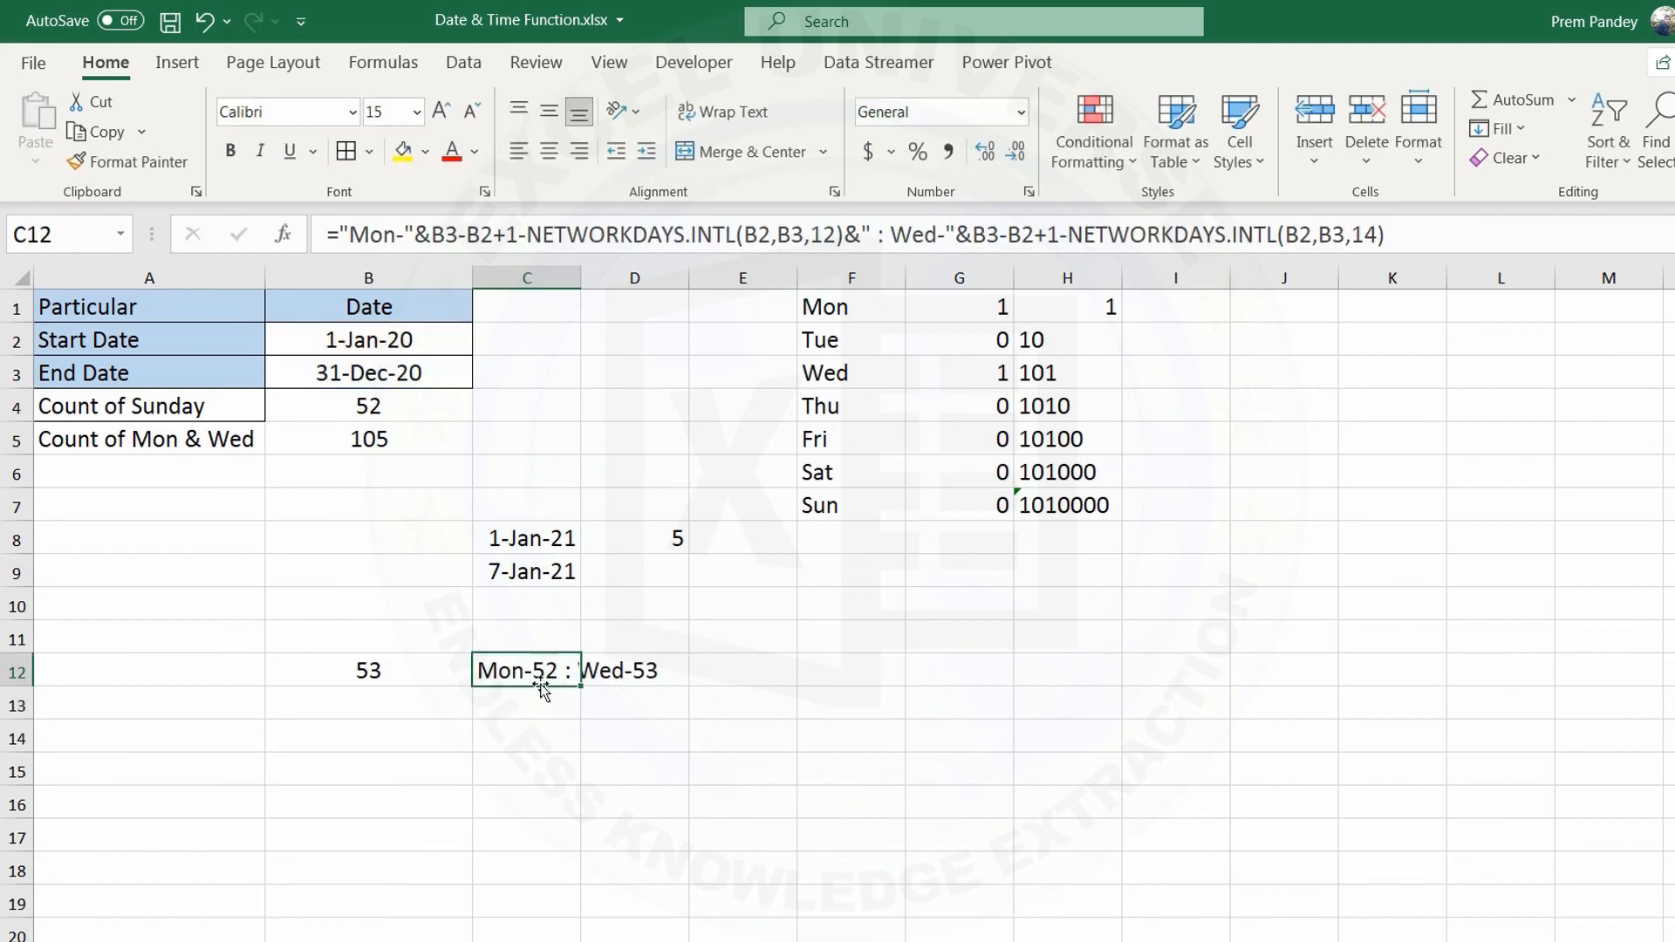
Step: Move the combined Mon and Wed text formula from C12 to B6 and clear B10:B14
{"action": "left_click_drag", "start_coordinate": [505, 674], "coordinate": [363, 474]}
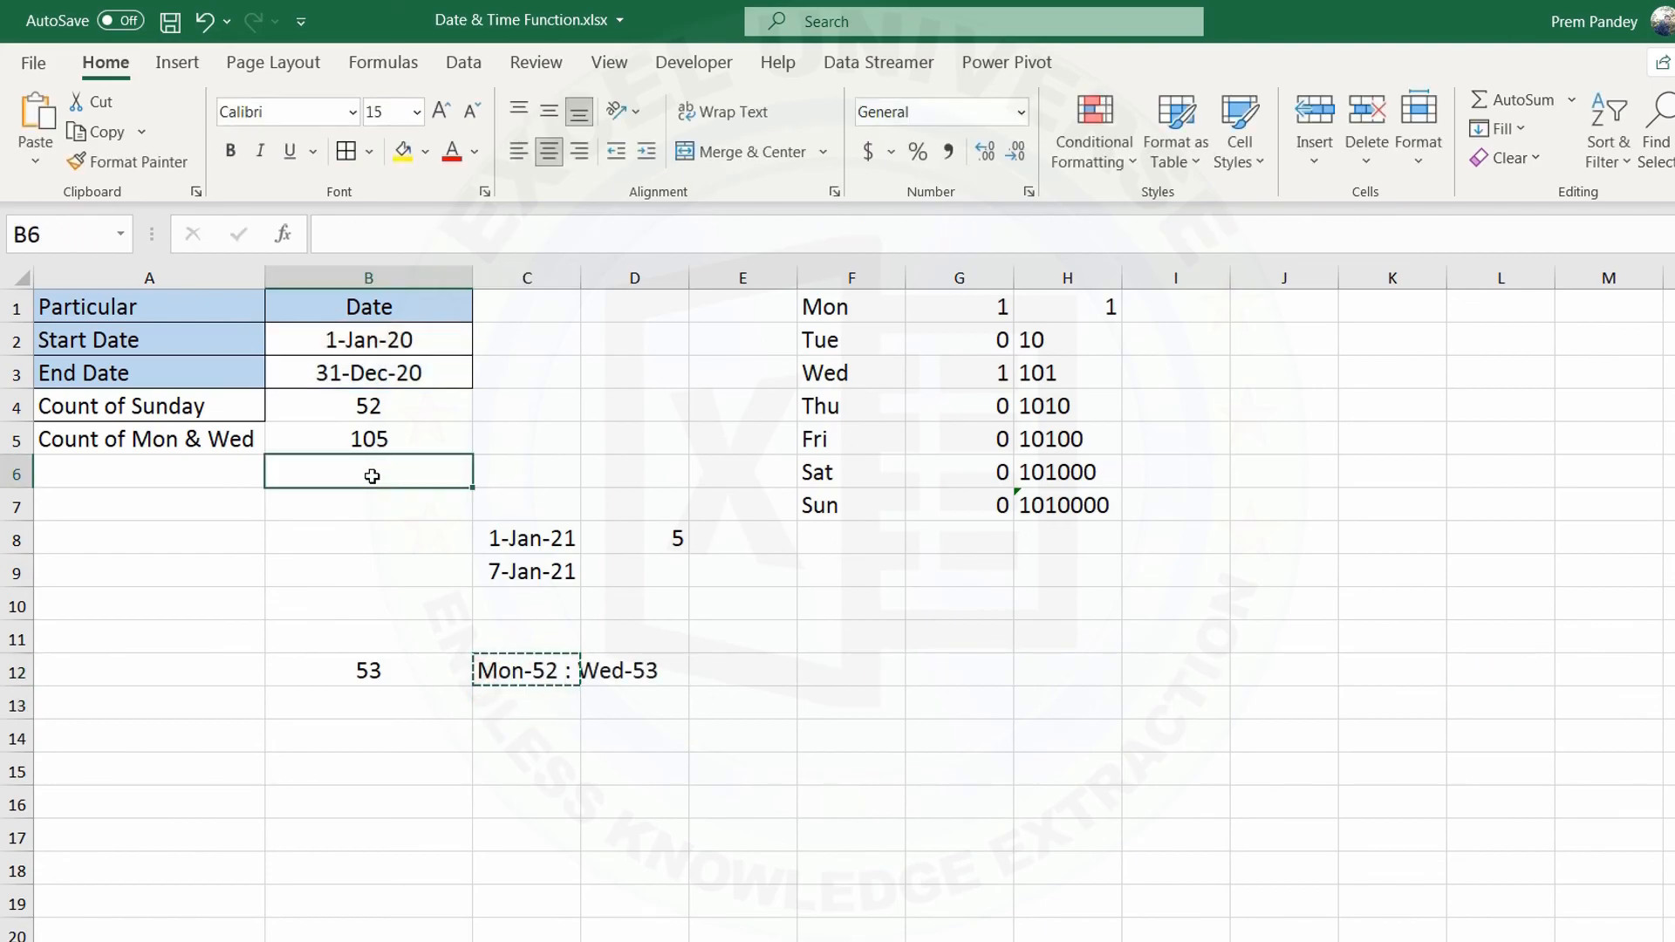
{"action": "left_click_drag", "start_coordinate": [358, 611], "coordinate": [373, 749]}
{"action": "key", "text": "Delete"}
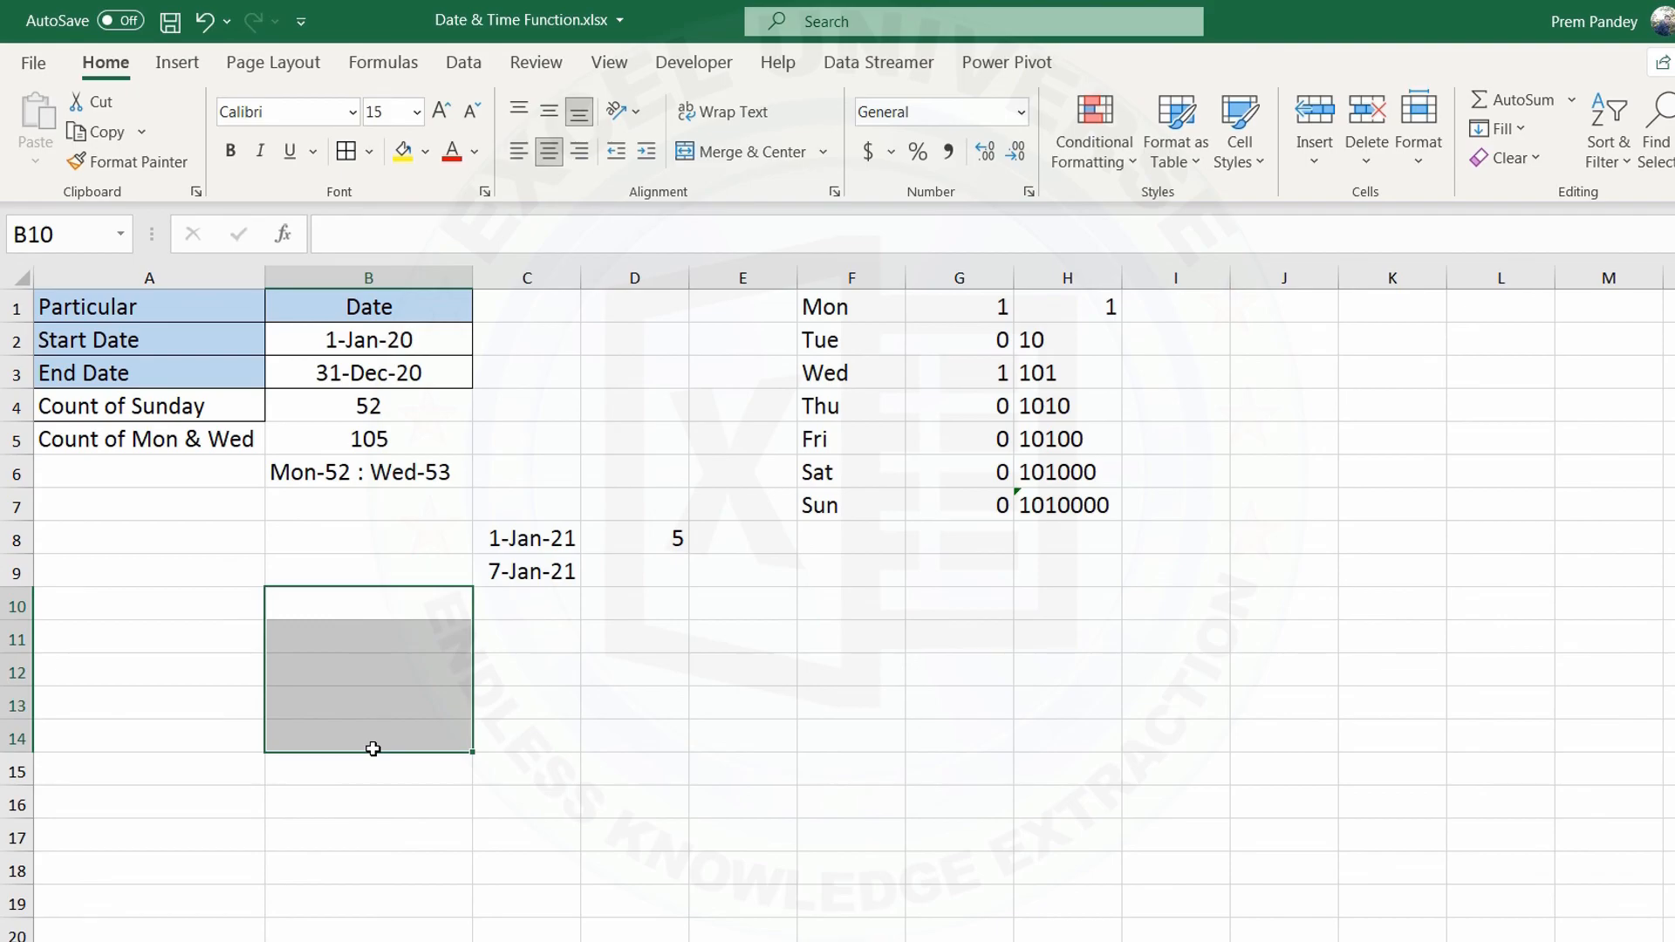
Step: Clear the helper contents in columns C through I and fill A5's label down into A6
{"action": "left_click_drag", "start_coordinate": [527, 282], "coordinate": [1134, 337]}
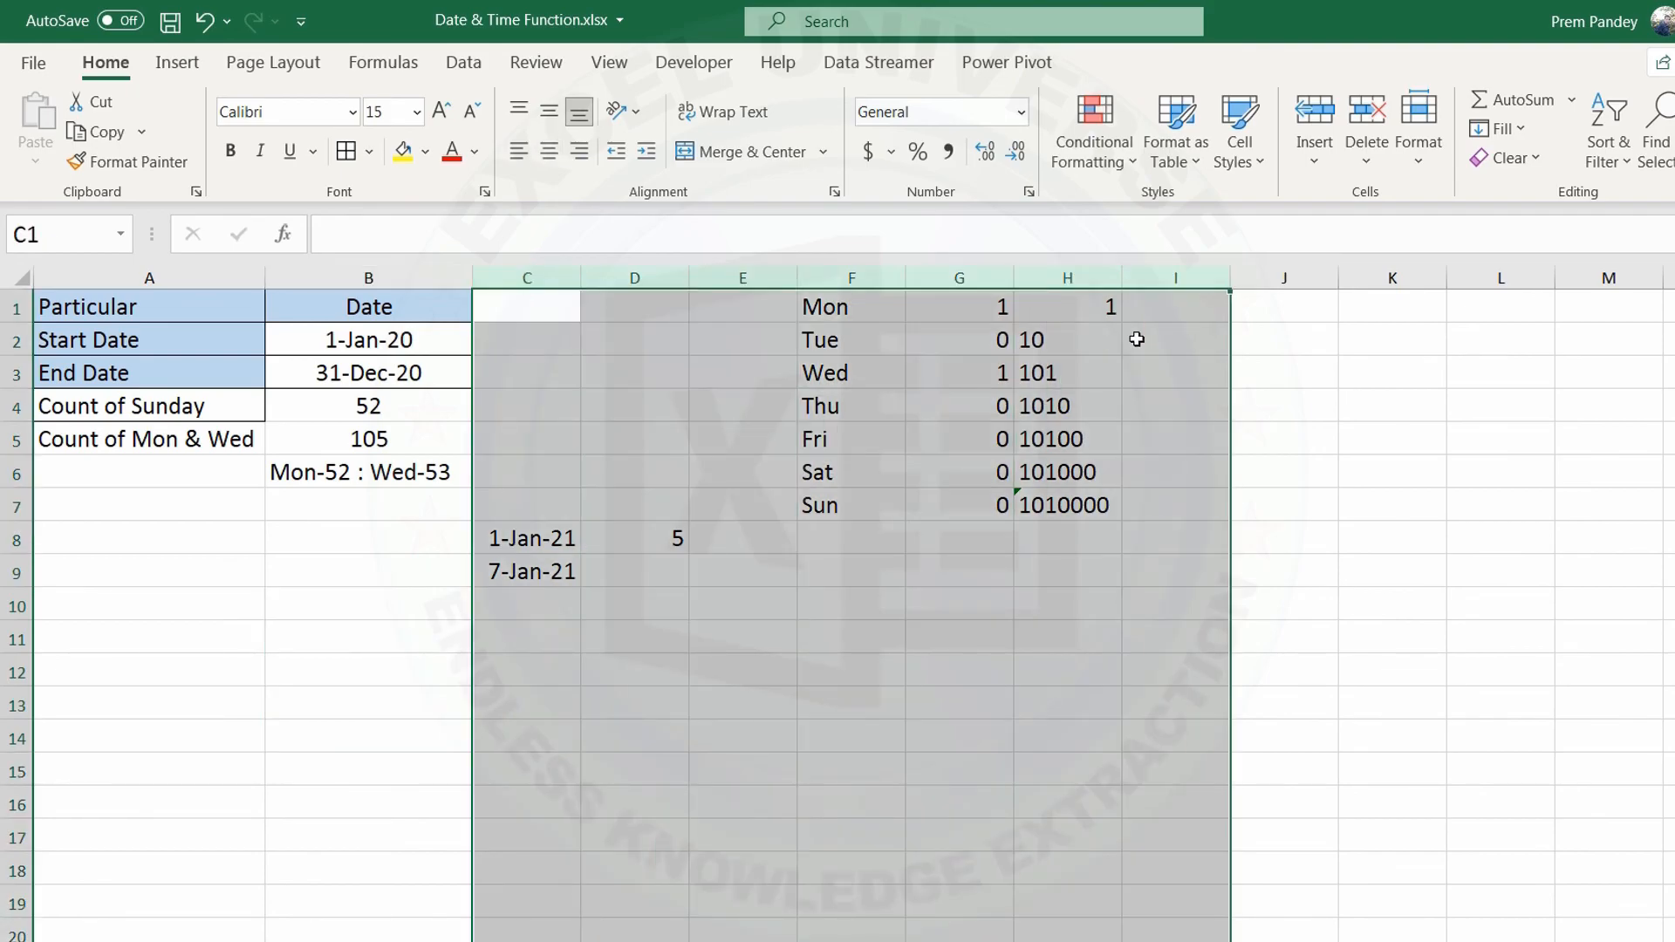
{"action": "key", "text": "Delete"}
{"action": "left_click", "coordinate": [190, 472]}
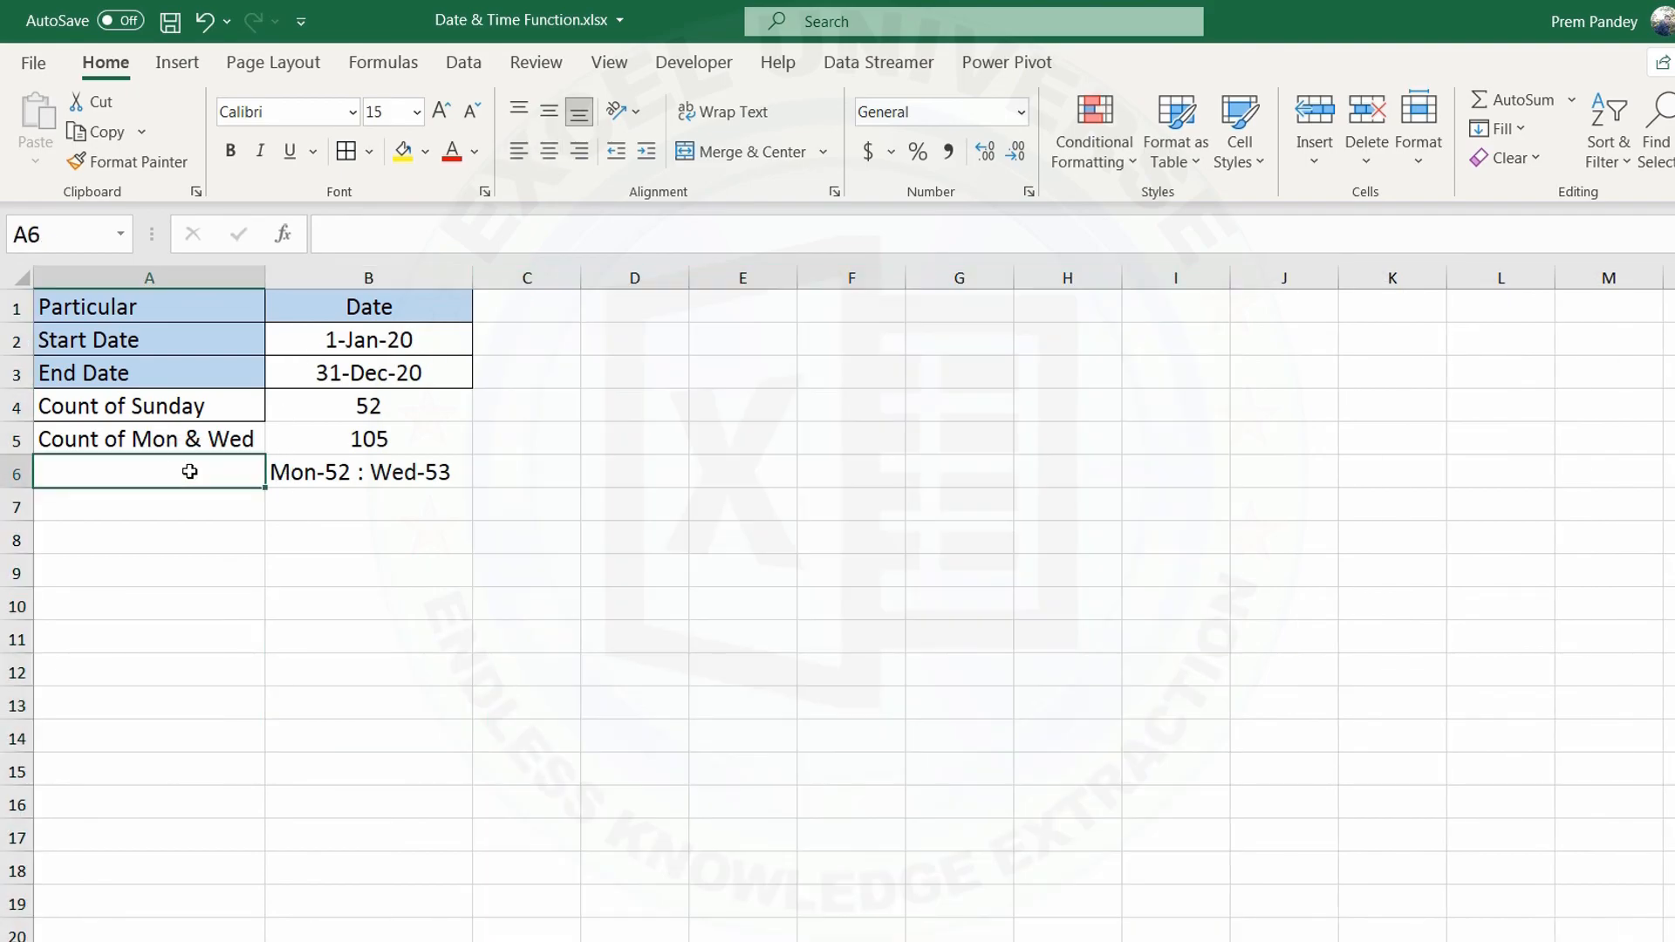
{"action": "key", "text": "ctrl+d"}
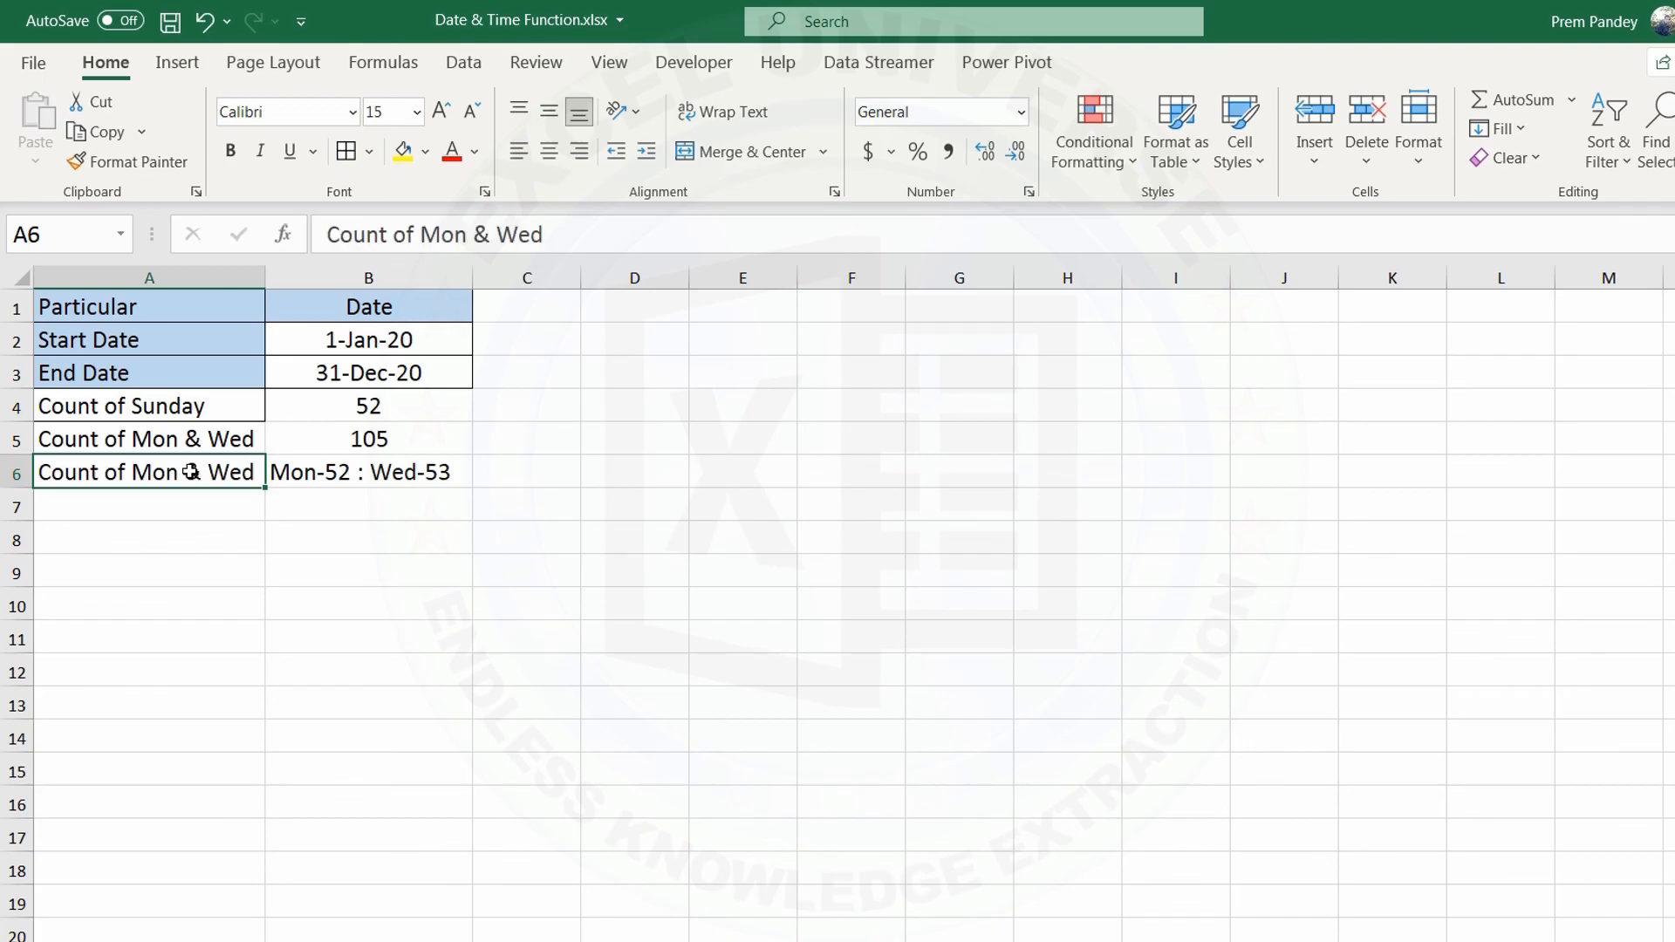